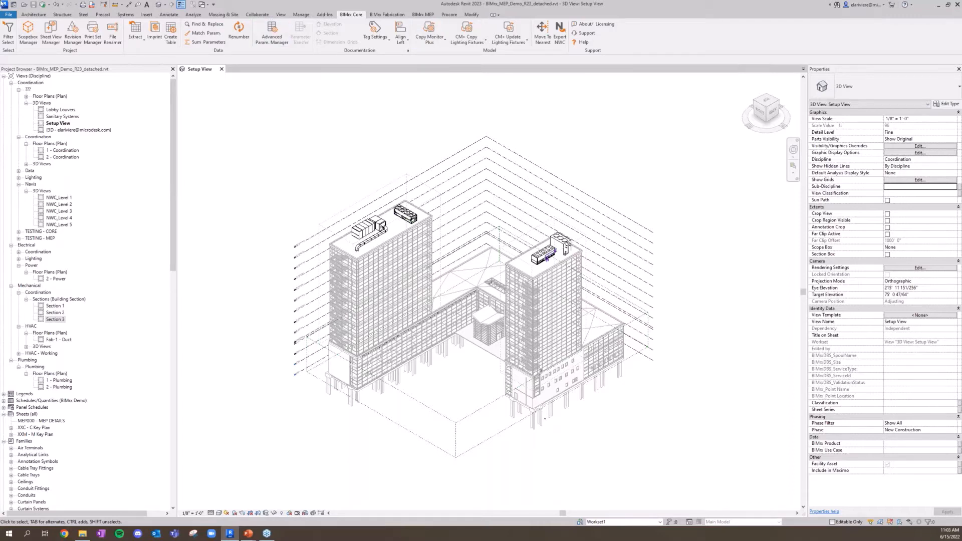
# Copy the Tower A and Tower B scope boxes from the linked model BIMrx_ARCH_Demo_R23 into the current model with Scopebox Manager
pyautogui.click(32, 40)
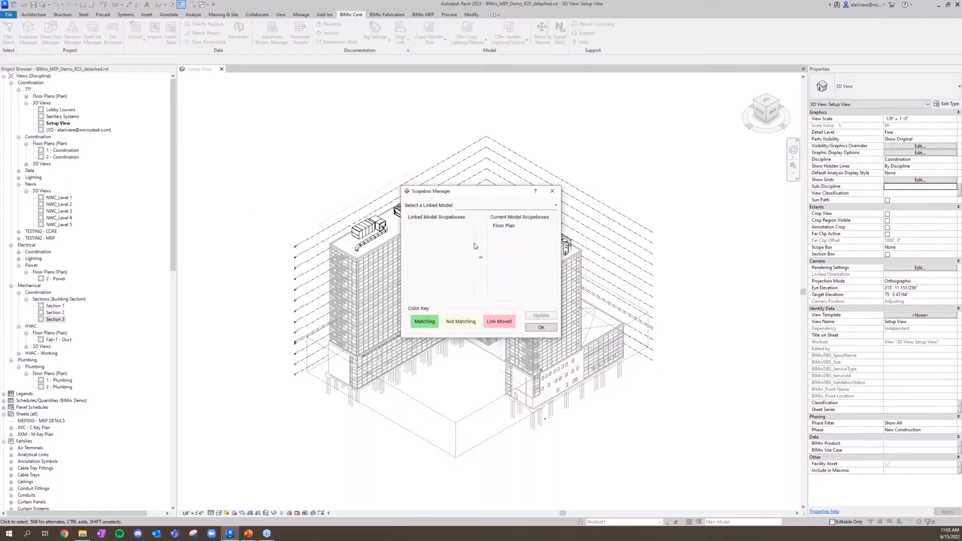
pyautogui.click(481, 207)
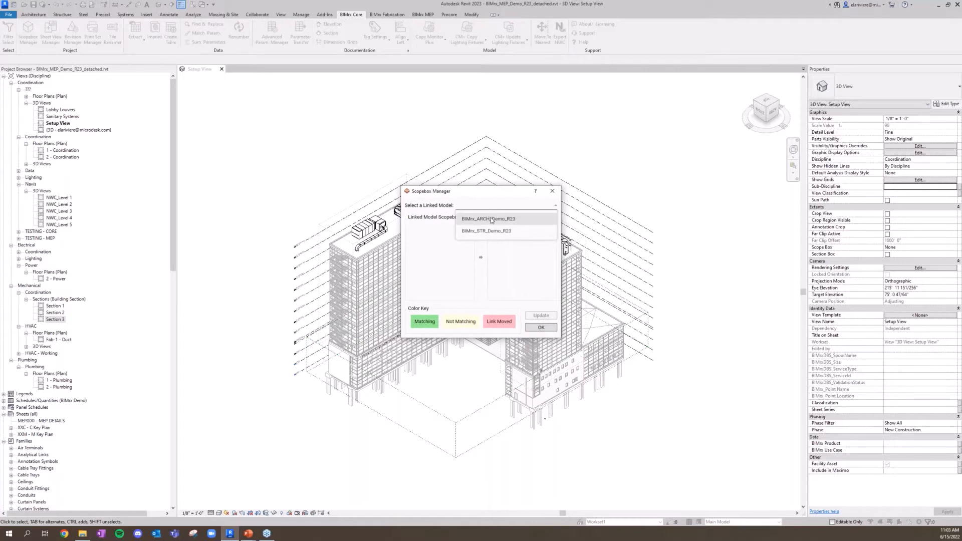
pyautogui.click(491, 219)
pyautogui.click(423, 233)
pyautogui.keyDown('shift'); pyautogui.click(445, 241); pyautogui.keyUp('shift')
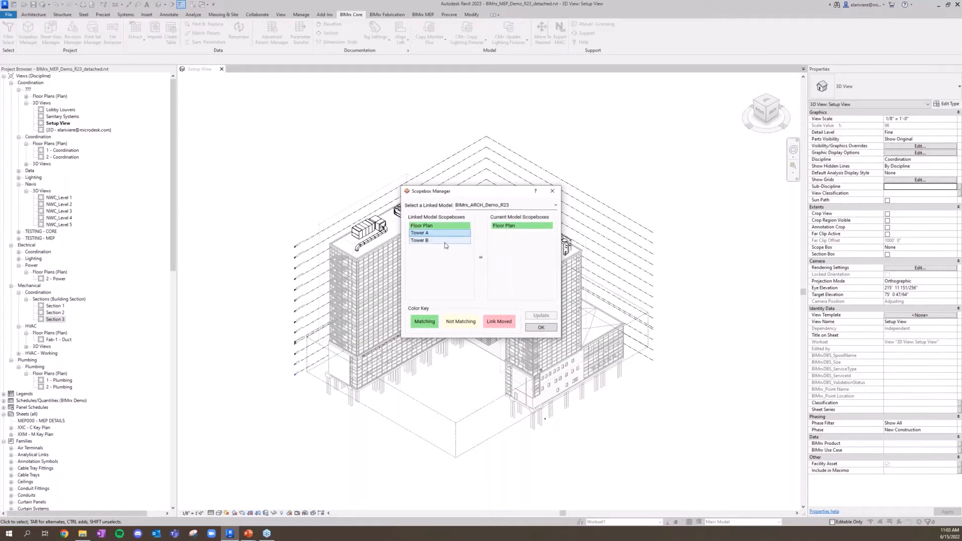
pyautogui.click(481, 257)
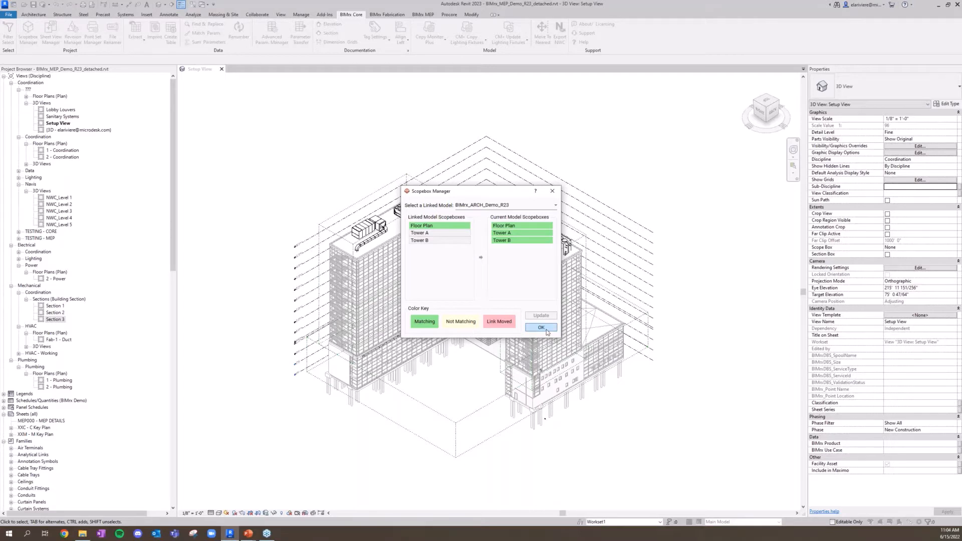
pyautogui.click(542, 328)
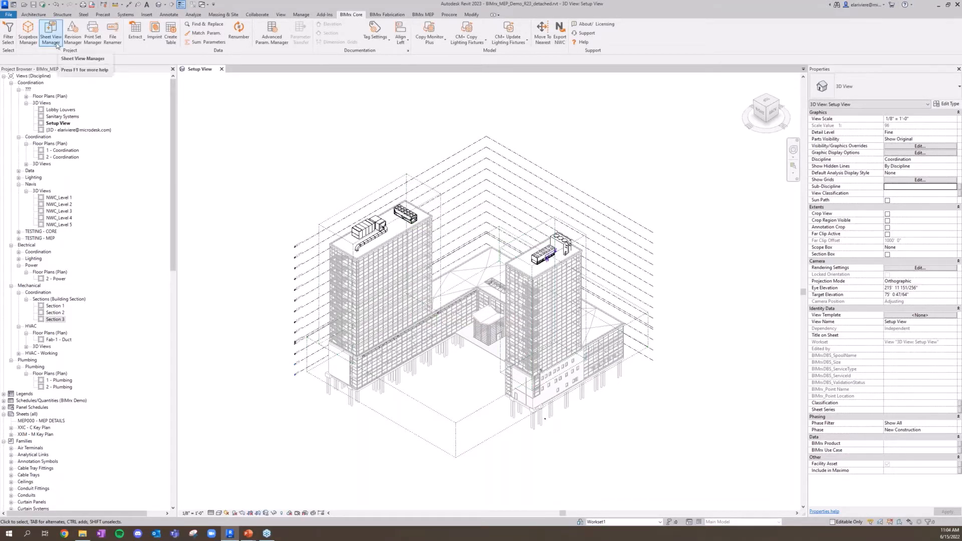
# Create Mechanical plan views for levels 05 - Fifth Floor through 12 - Twelfth Floor with Sheet View Manager
pyautogui.click(58, 46)
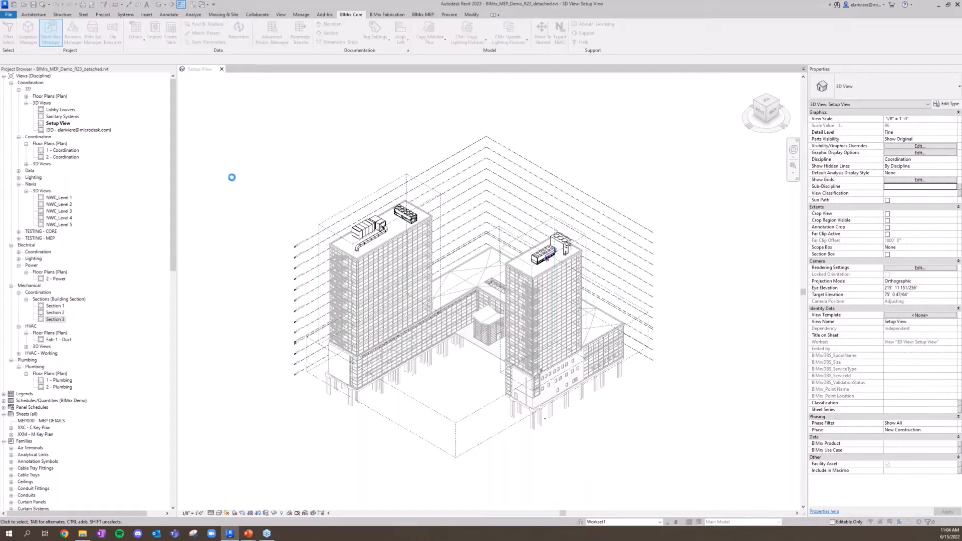
pyautogui.moveTo(424, 140); pyautogui.dragTo(371, 104)
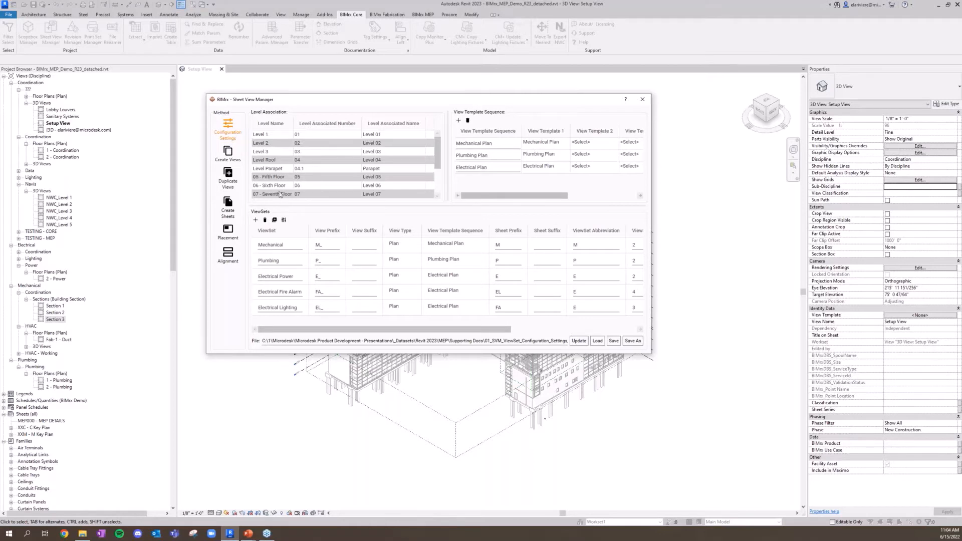
pyautogui.click(230, 153)
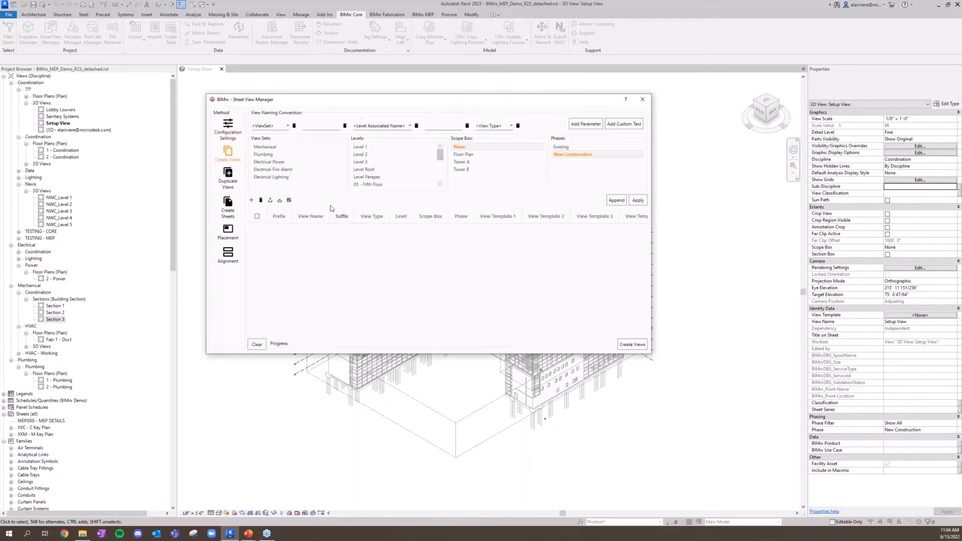
pyautogui.click(282, 148)
pyautogui.scroll(-1, 383, 168)
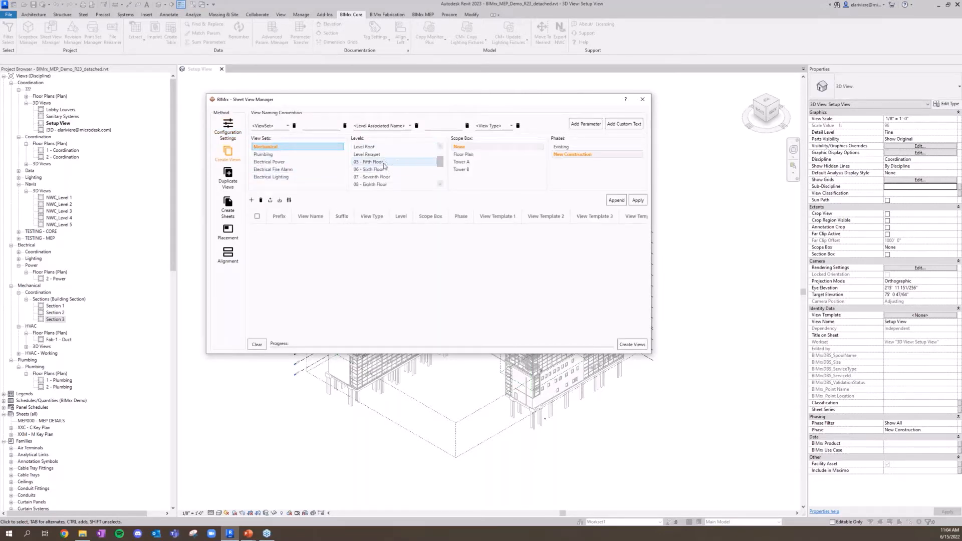
pyautogui.click(385, 163)
pyautogui.scroll(-2, 383, 170)
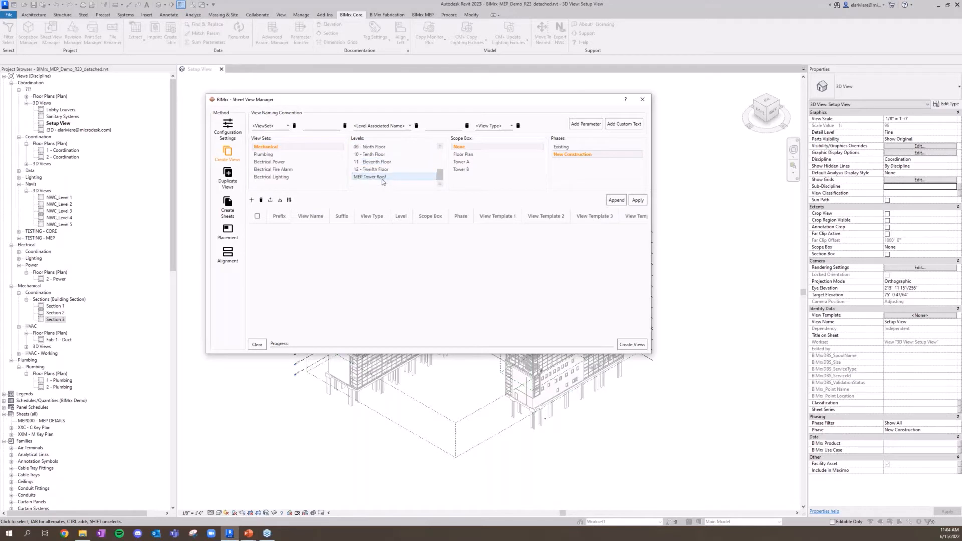
pyautogui.keyDown('shift'); pyautogui.click(383, 169); pyautogui.keyUp('shift')
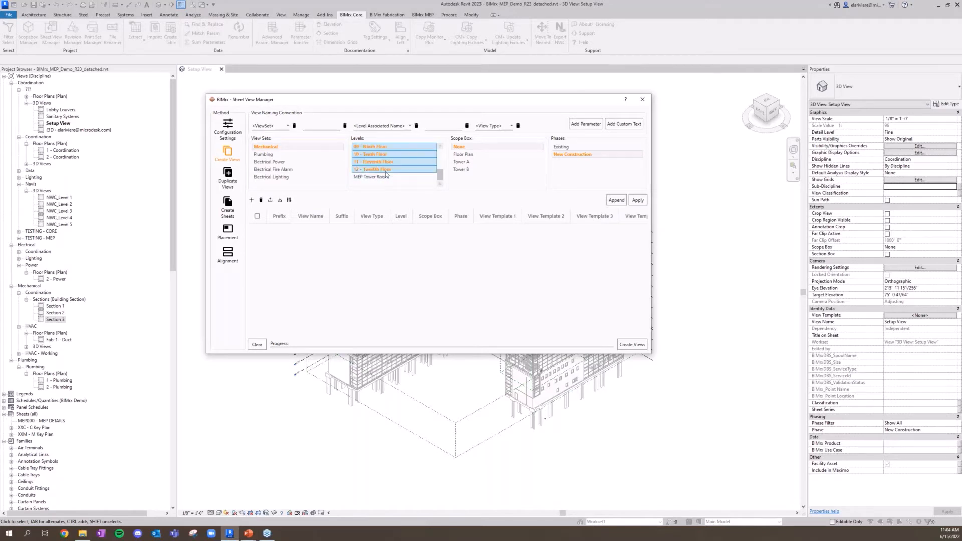
pyautogui.click(644, 201)
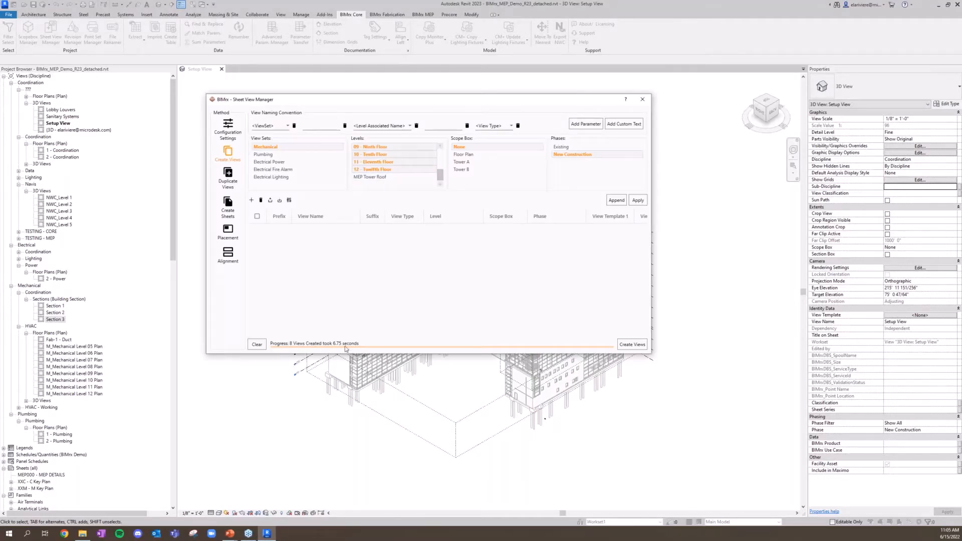
# Append duplicates of the M_Mechanical Level 05 Plan floor plan for the Tower A and Tower B scope boxes to the duplication table
pyautogui.click(228, 180)
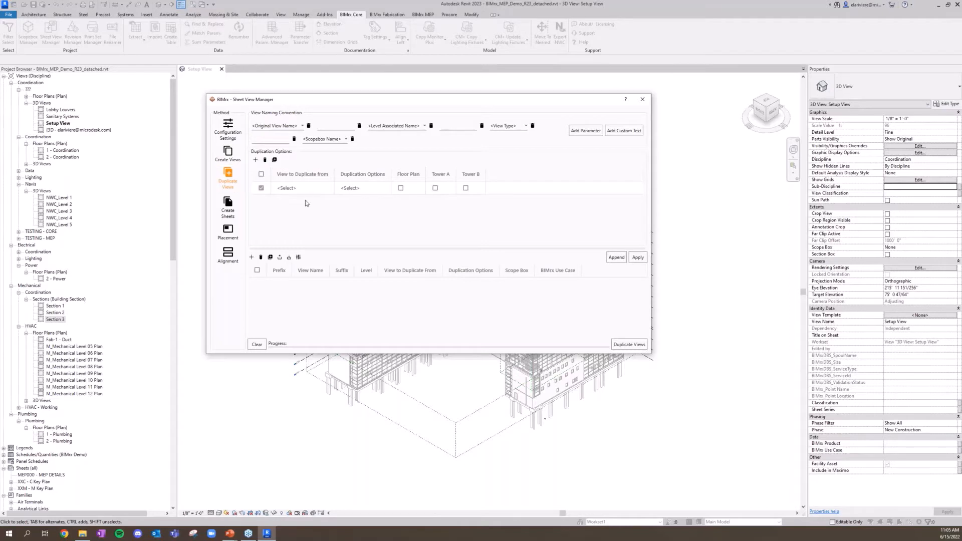
pyautogui.click(296, 189)
pyautogui.click(314, 190)
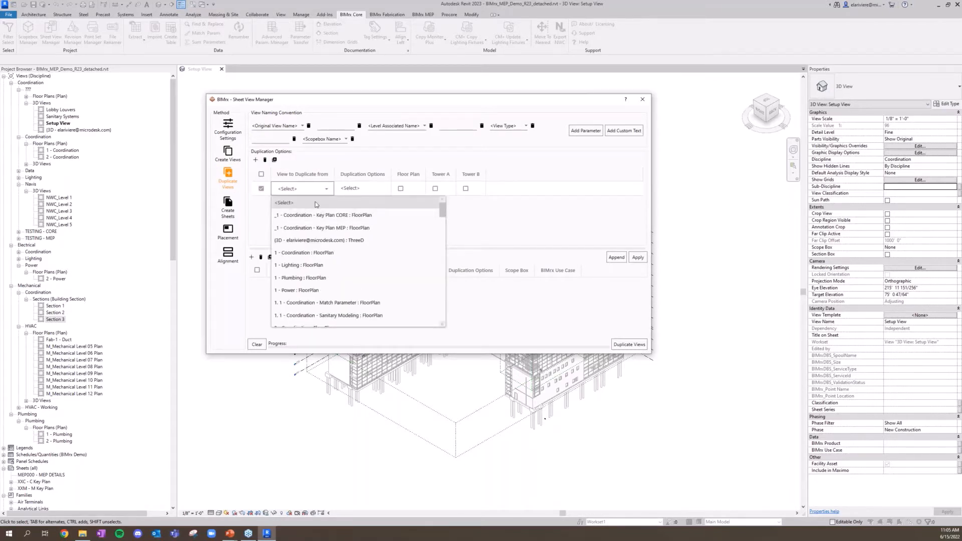
pyautogui.scroll(-10, 315, 261)
pyautogui.click(315, 315)
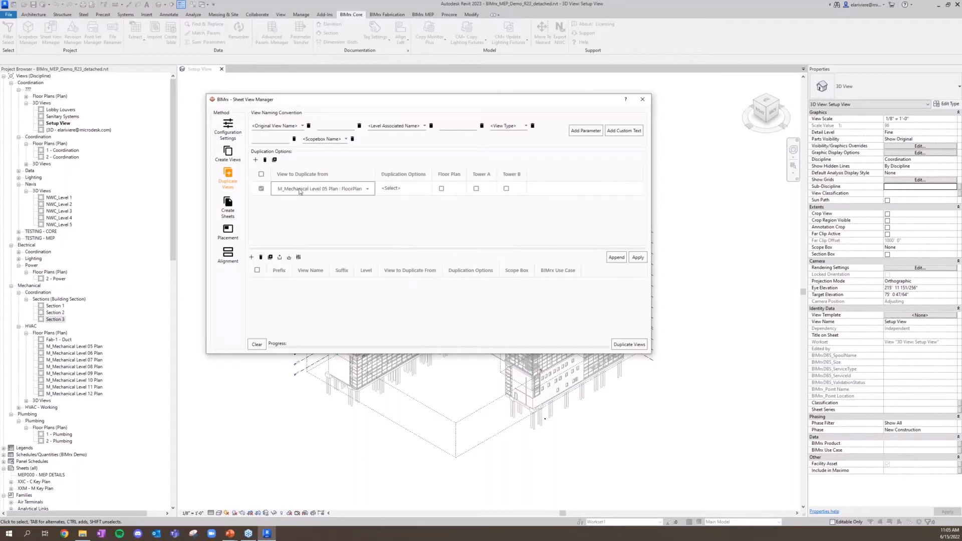
pyautogui.click(476, 188)
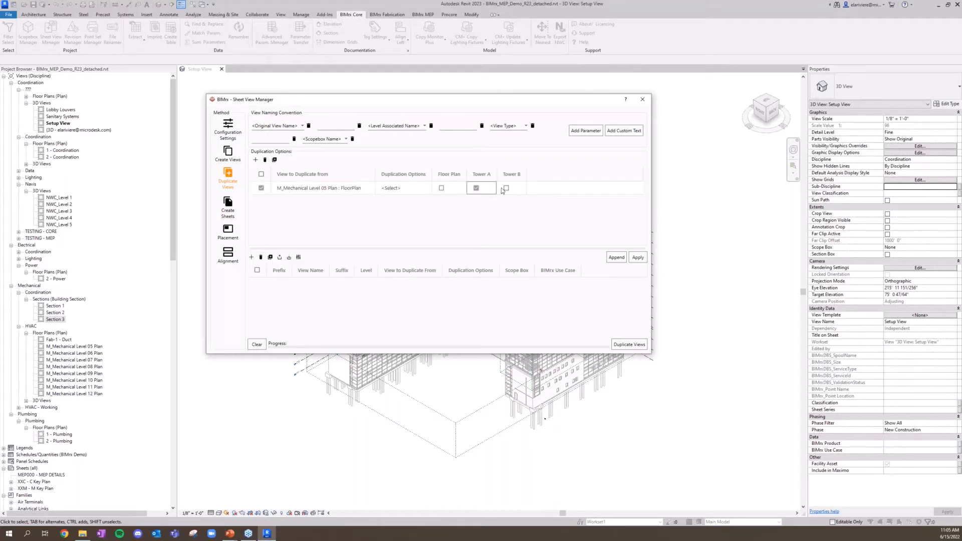
pyautogui.click(506, 189)
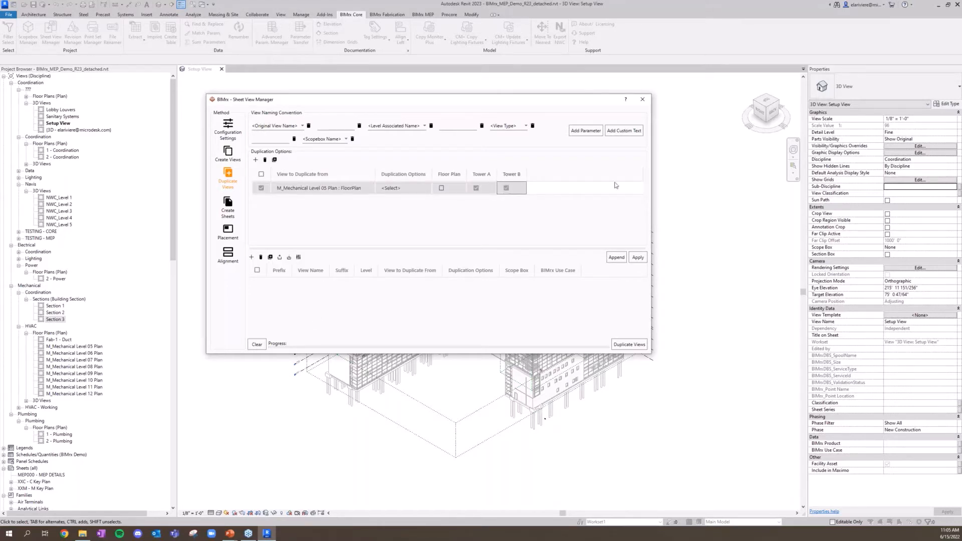
pyautogui.click(615, 257)
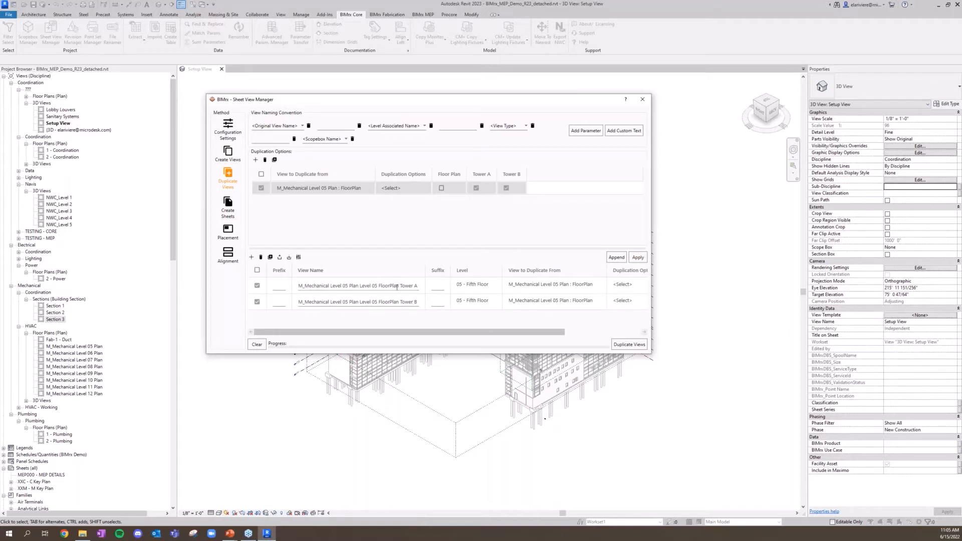
# Load 02_Duplicate Views_BIMrx_MEP_Demo_3_2.xlsx from the MEP Supporting Docs folder and duplicate the listed views
pyautogui.click(289, 258)
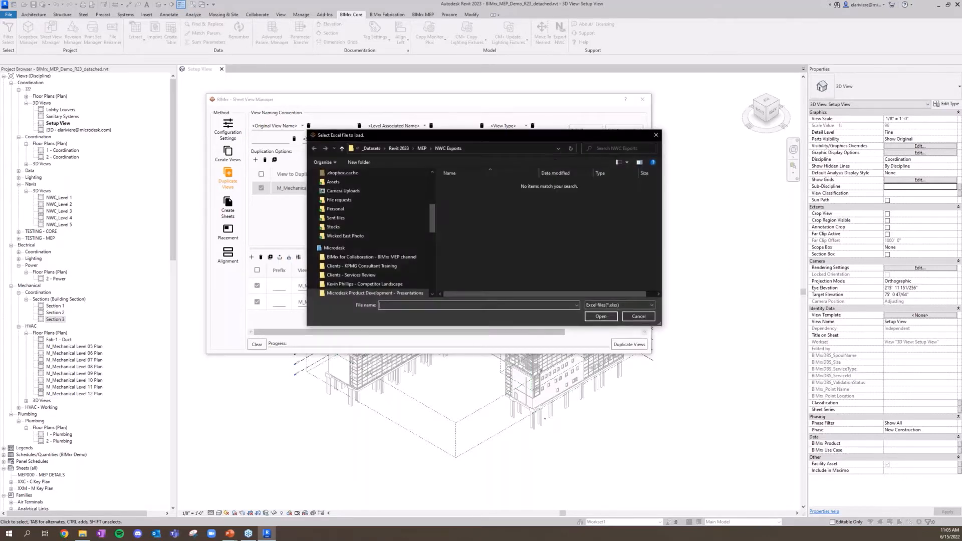
pyautogui.click(399, 148)
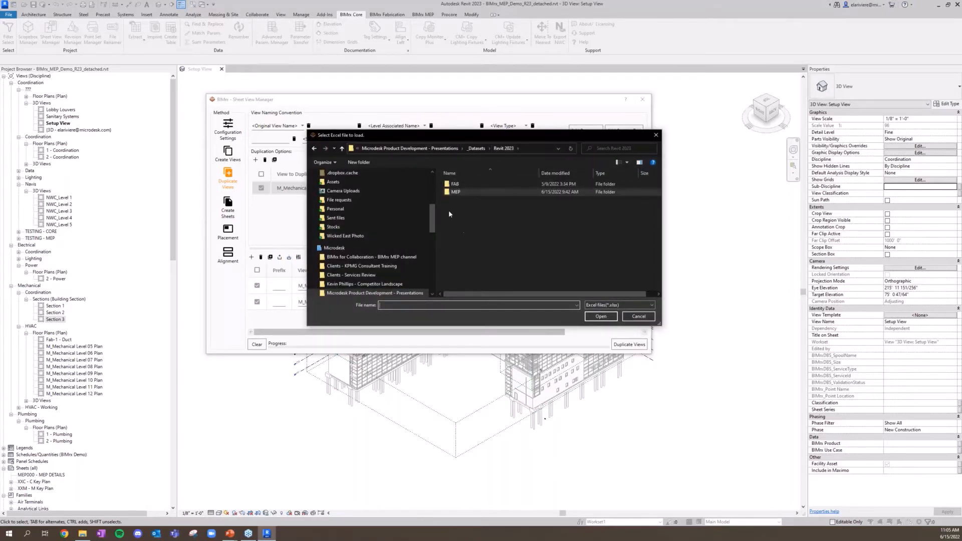
pyautogui.doubleClick(454, 192)
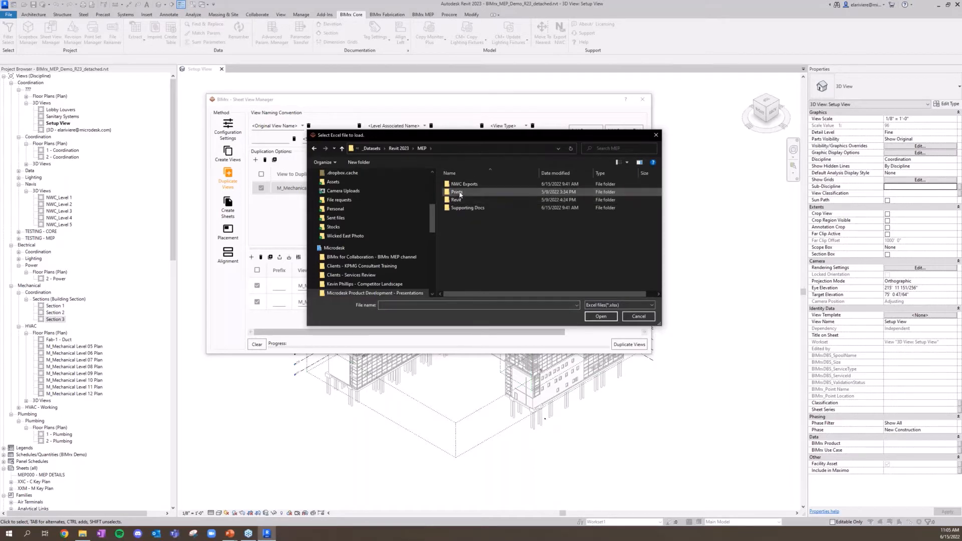
pyautogui.doubleClick(459, 208)
pyautogui.click(479, 199)
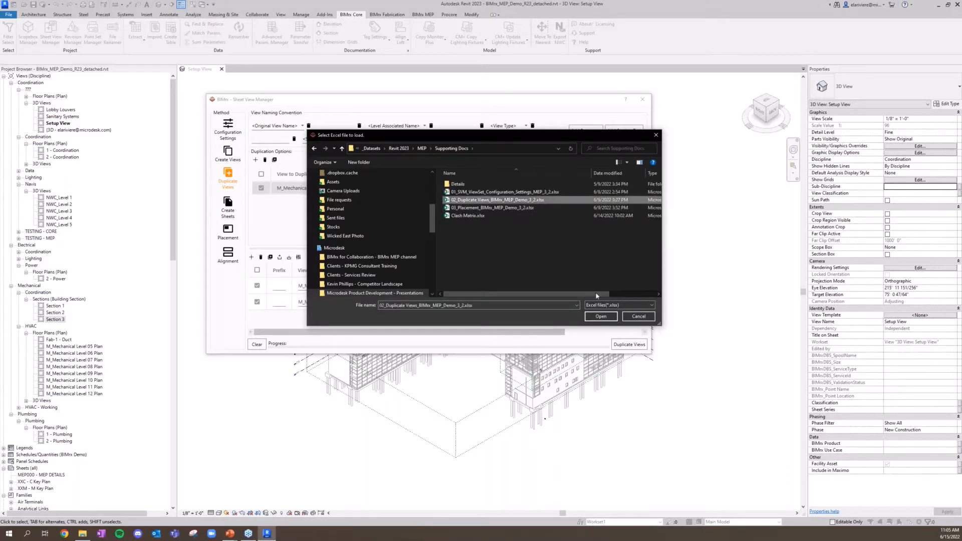
pyautogui.click(601, 316)
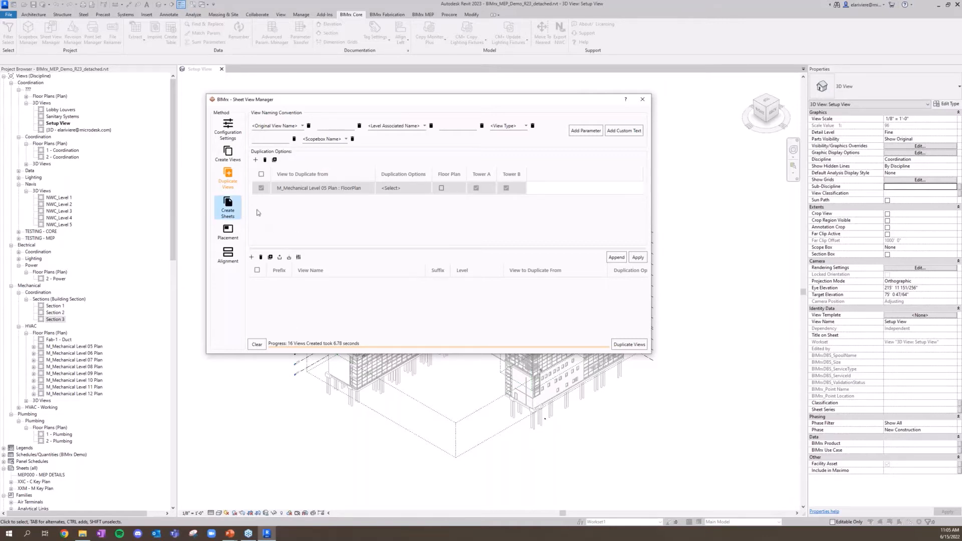
# Create Mechanical sheets for levels 05 - Fifth Floor through 12 - Twelfth Floor
pyautogui.click(228, 208)
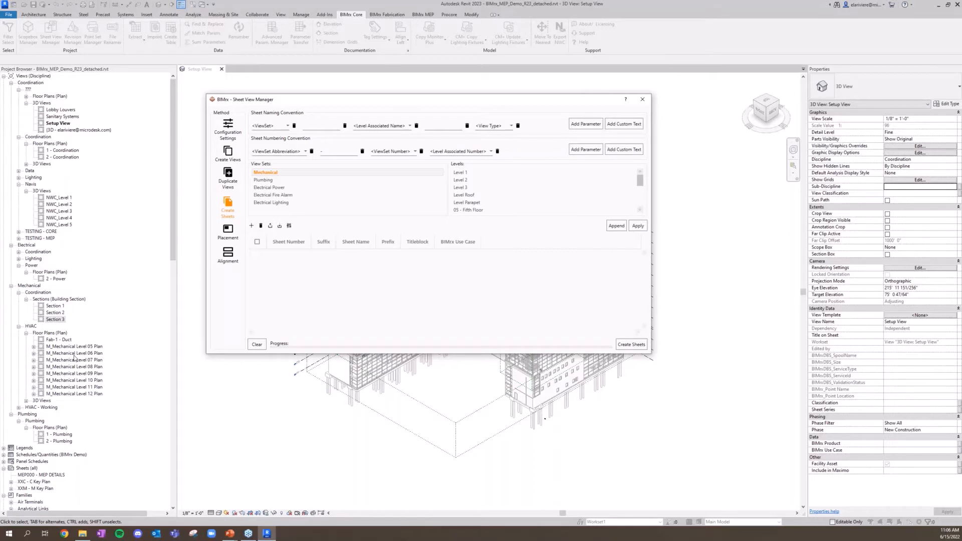
pyautogui.click(464, 210)
pyautogui.scroll(-3, 464, 208)
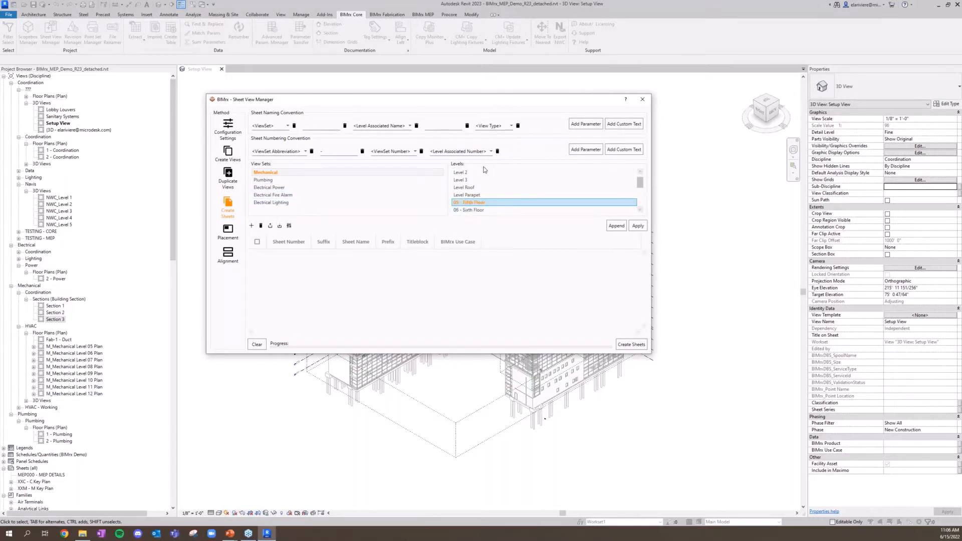
pyautogui.scroll(-5, 491, 196)
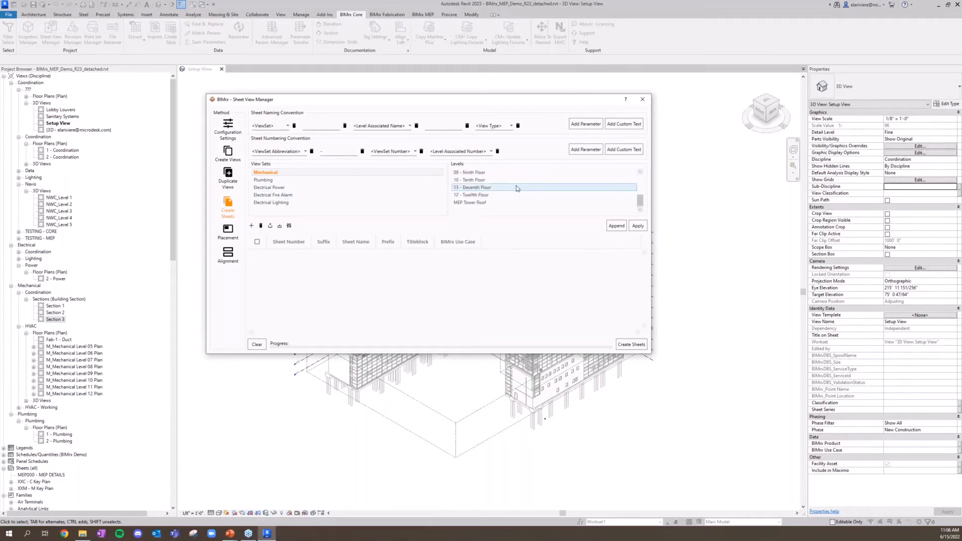
pyautogui.keyDown('shift'); pyautogui.click(510, 194); pyautogui.keyUp('shift')
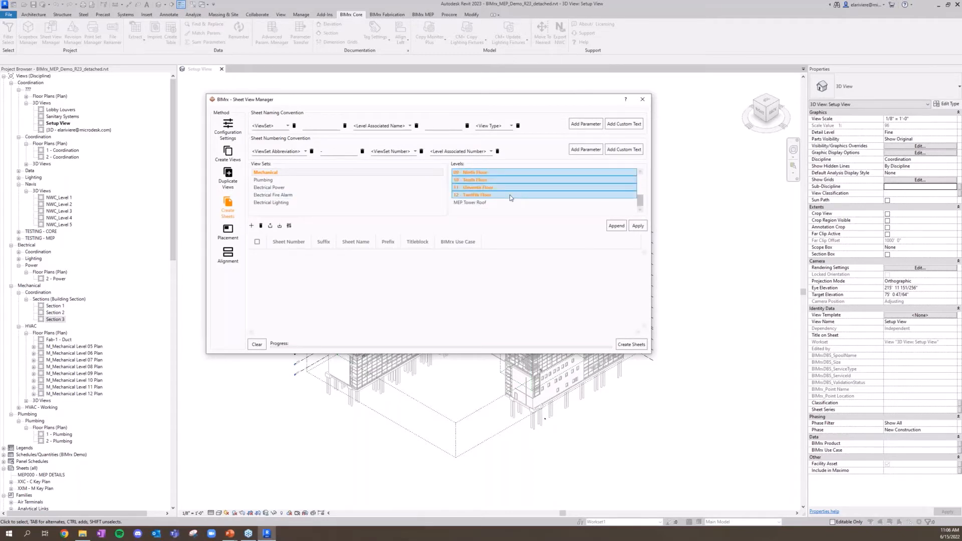
pyautogui.click(638, 226)
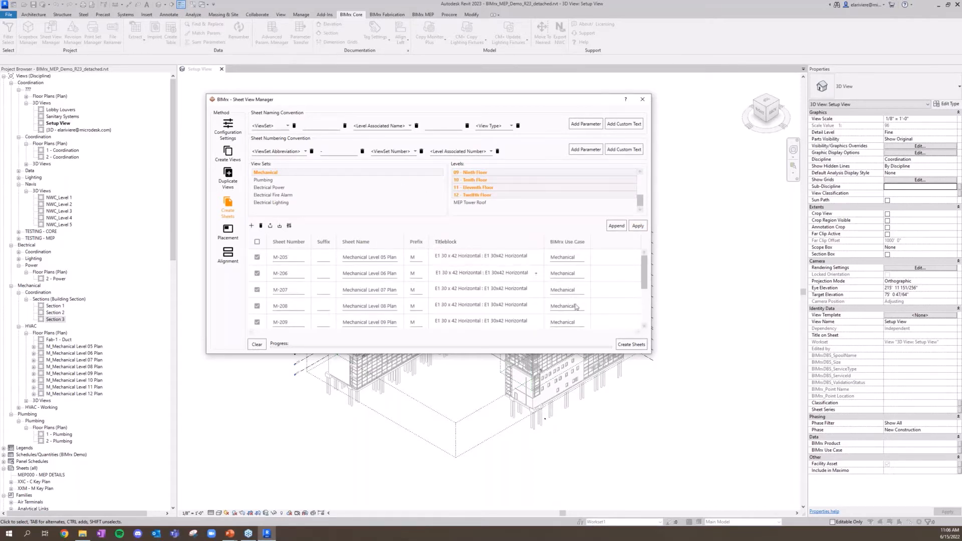
pyautogui.click(632, 344)
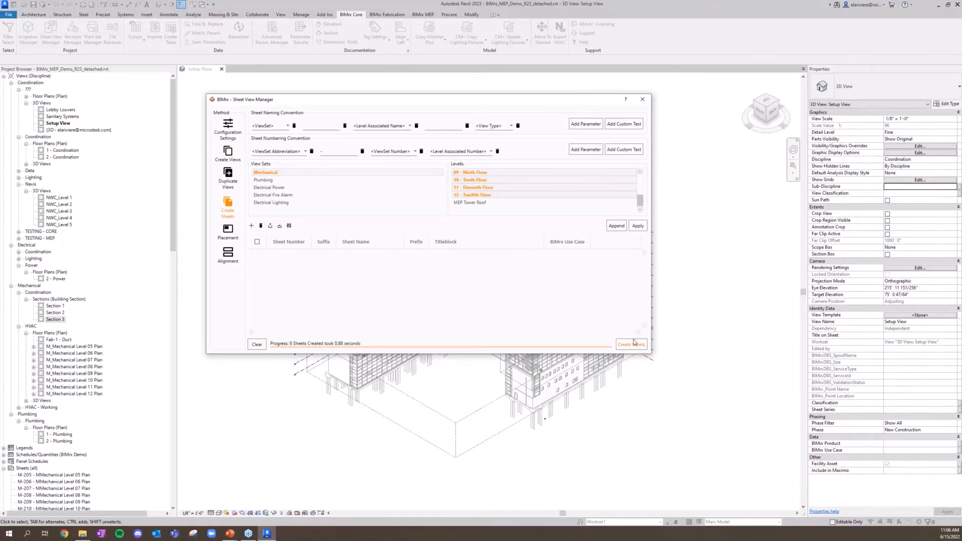
# Load 03_Placement_BIMrx_MEP_Demo_3_2.xlsx, place the listed views on their sheets, and close Sheet View Manager
pyautogui.click(234, 236)
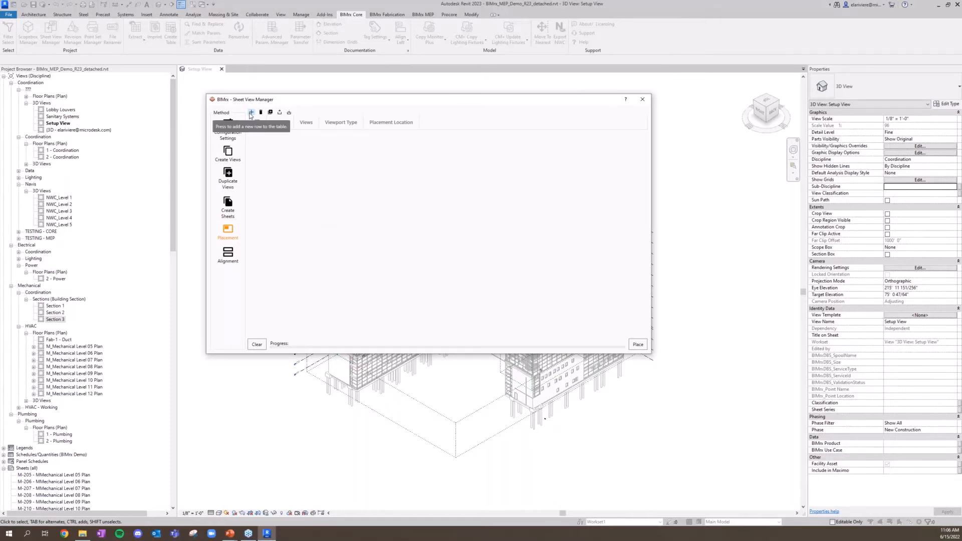
pyautogui.click(288, 112)
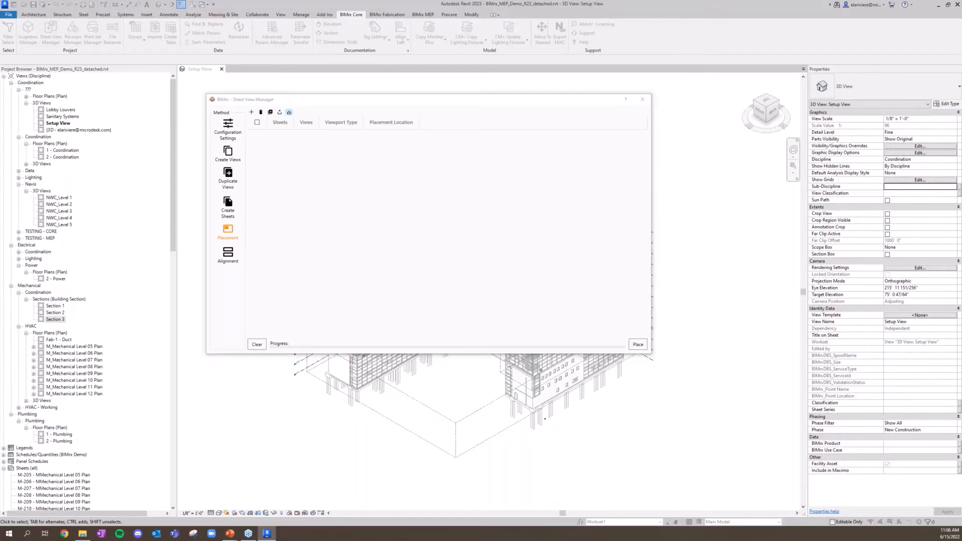
pyautogui.click(492, 208)
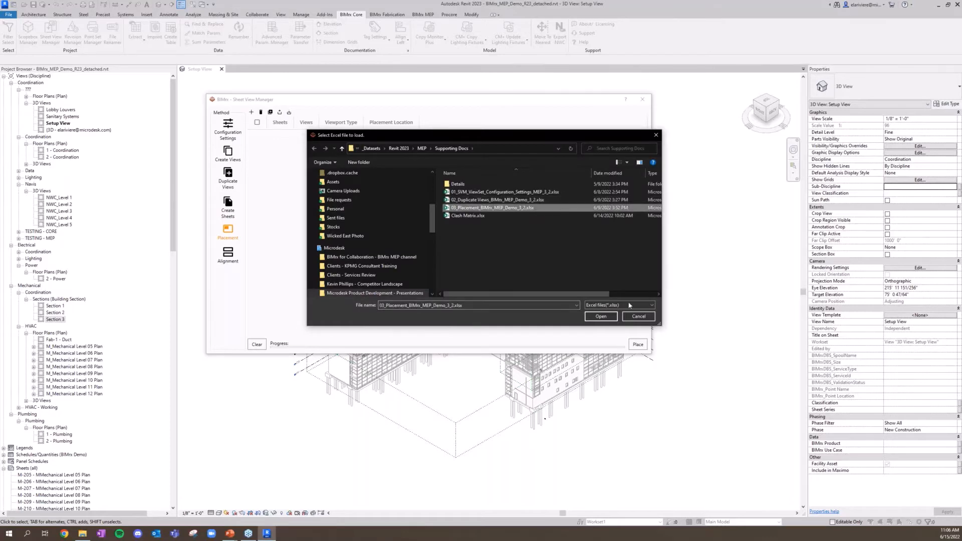
pyautogui.click(601, 316)
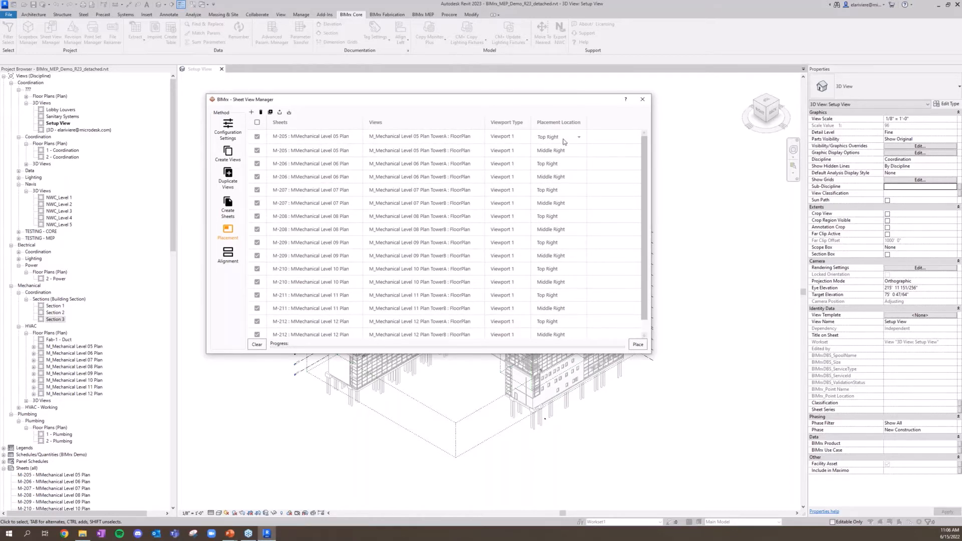
pyautogui.click(638, 345)
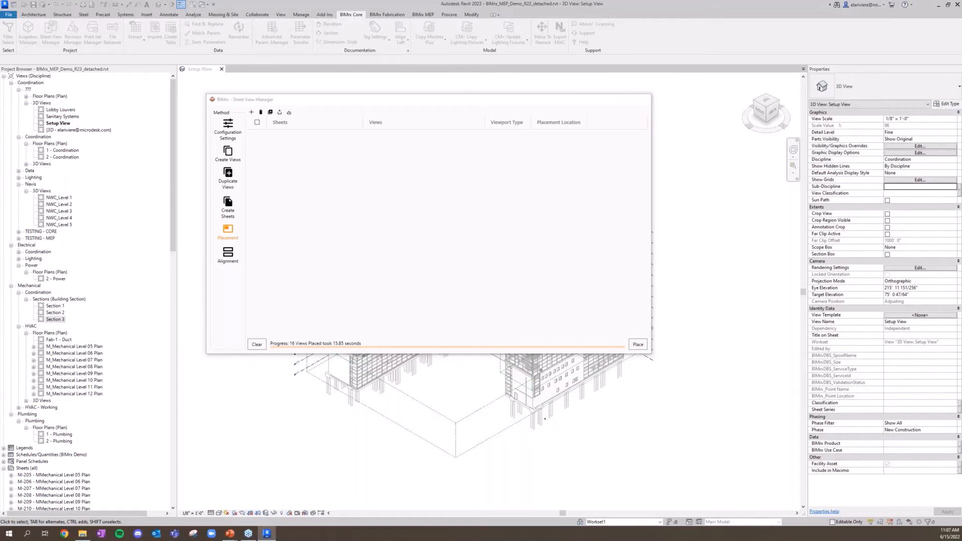
pyautogui.click(641, 100)
pyautogui.scroll(-2, 117, 470)
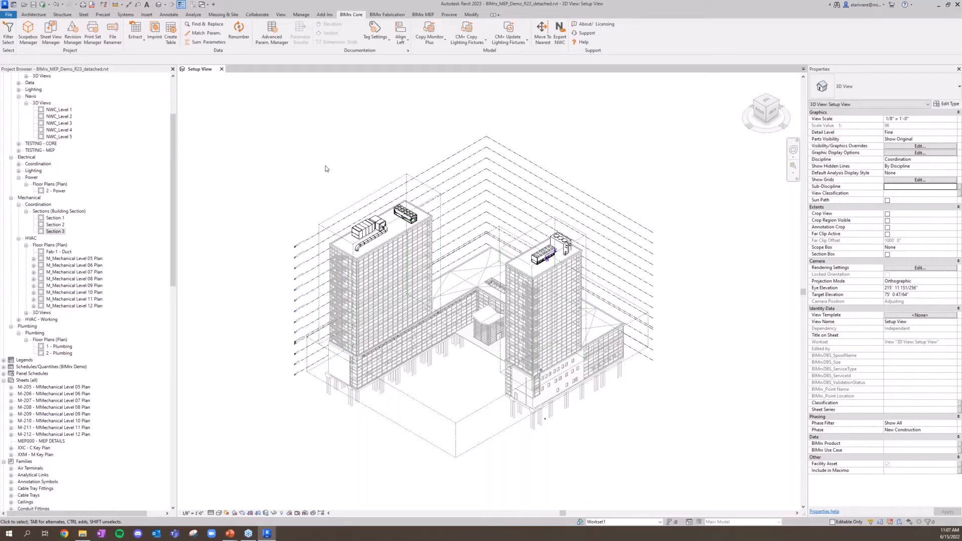
# Open the 1 - Coordination floor plan and close the Setup View
pyautogui.scroll(4, 100, 169)
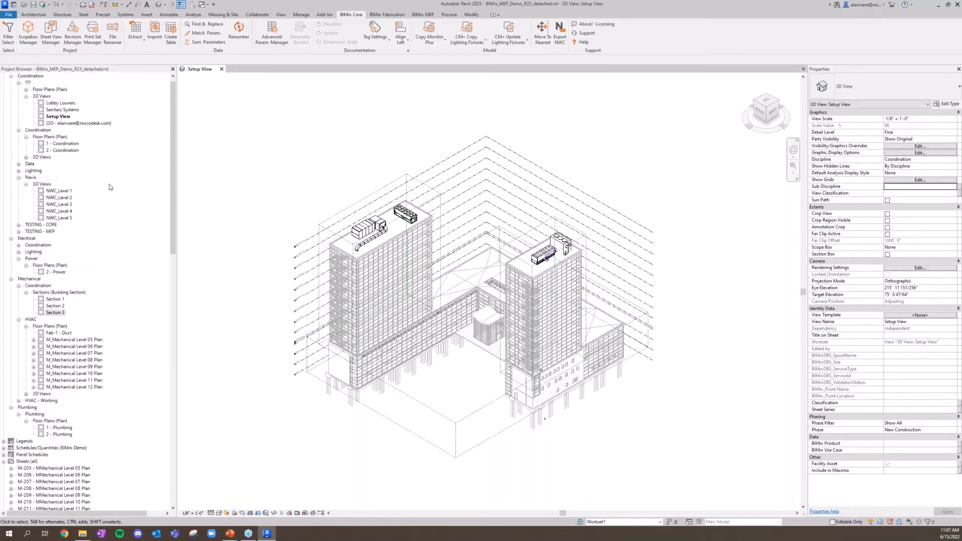
pyautogui.click(65, 151)
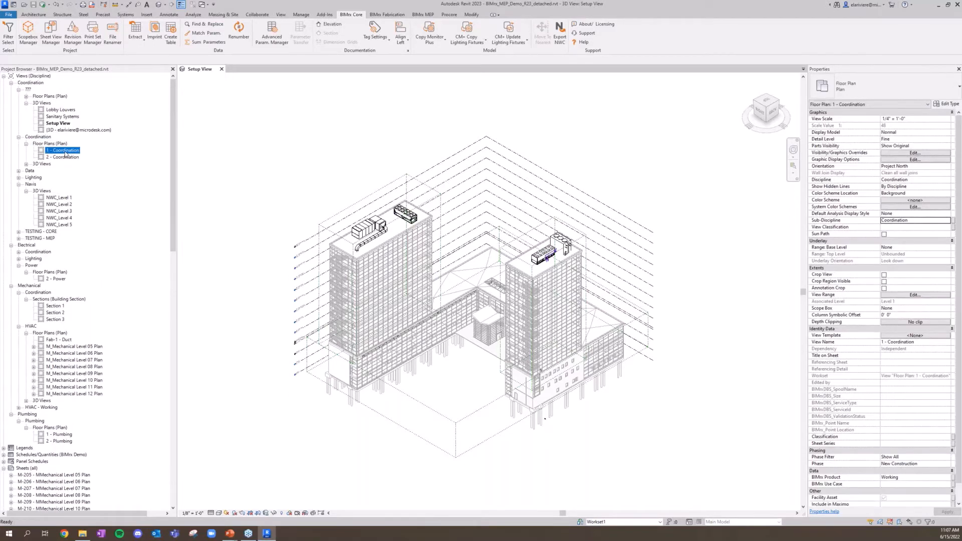
pyautogui.doubleClick(65, 151)
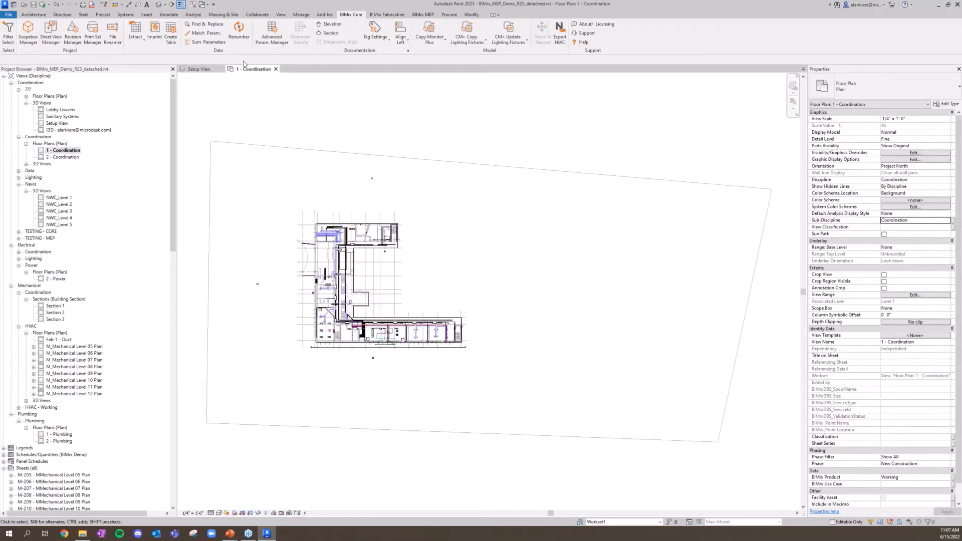
pyautogui.click(221, 70)
# Isolate the MEP elements at the plan's upper-left corner in a 3D section box and tile the 3D and plan views
pyautogui.scroll(5, 281, 261)
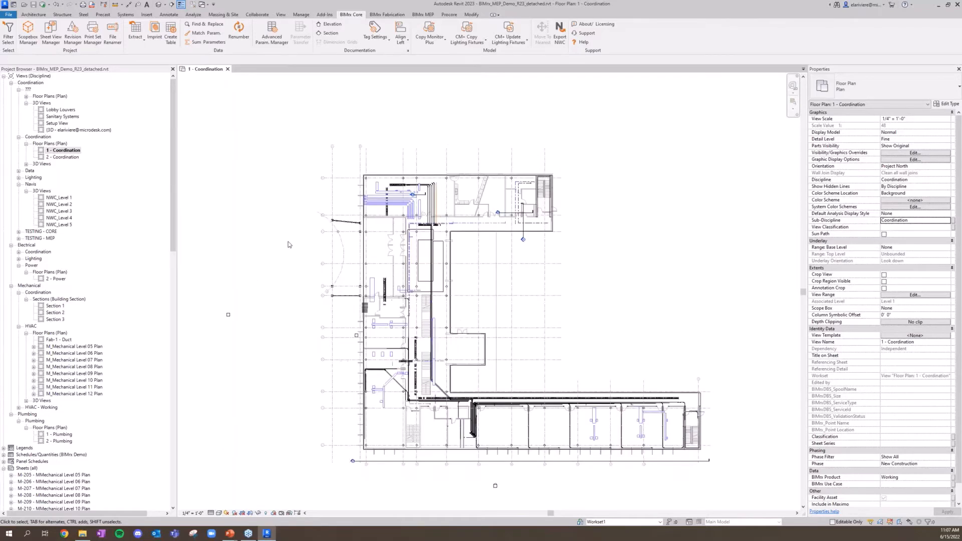
pyautogui.moveTo(274, 243); pyautogui.dragTo(218, 277, button='middle')
pyautogui.moveTo(325, 114); pyautogui.dragTo(555, 285)
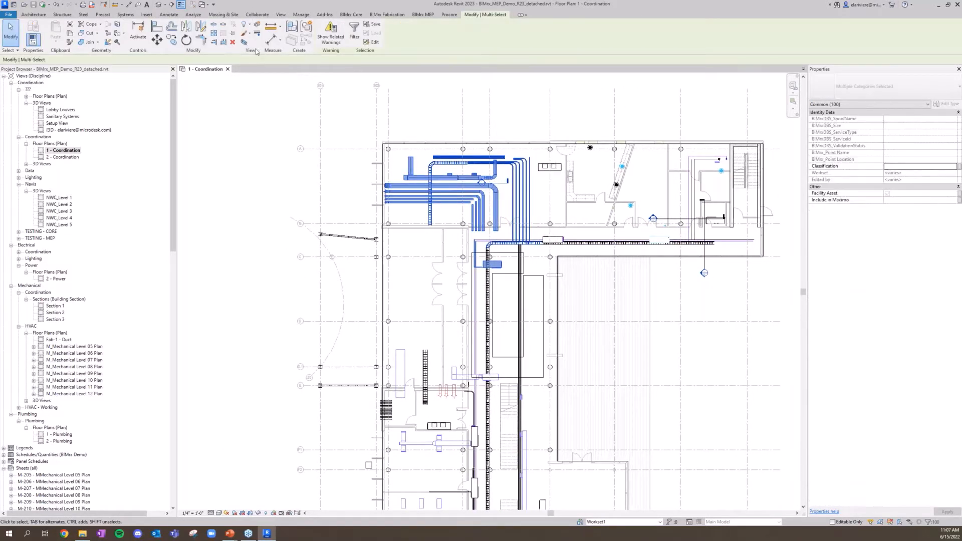
pyautogui.press('b')
pyautogui.press('x')
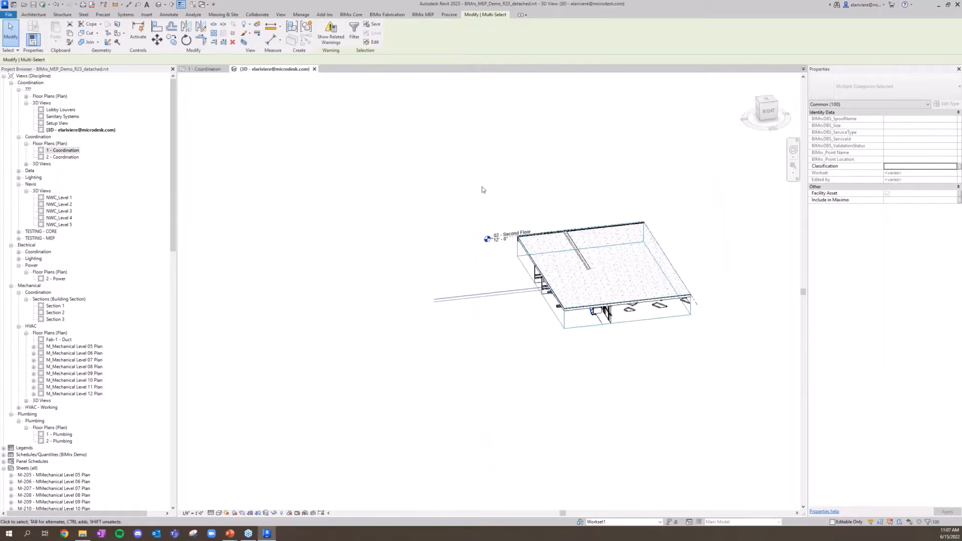
pyautogui.press('w')
pyautogui.press('t')
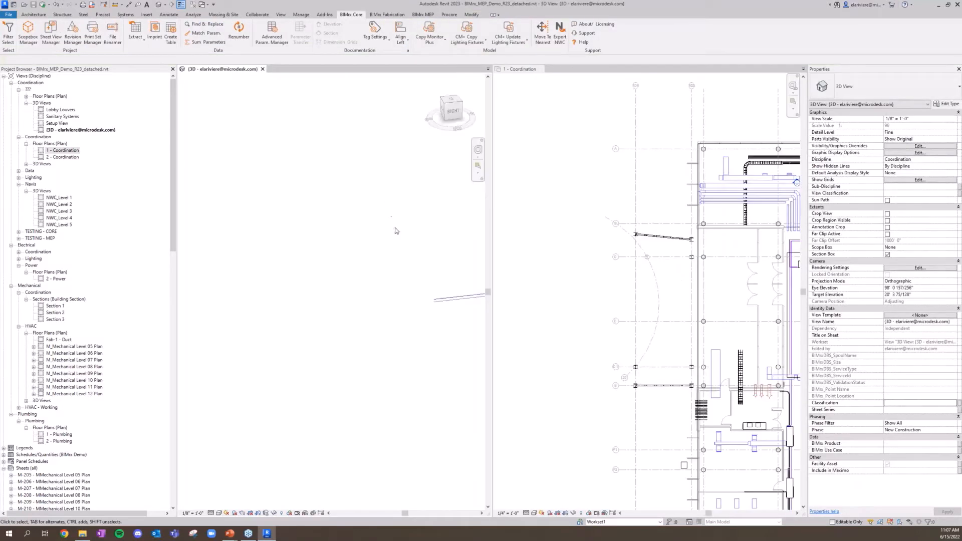
# Display the BIMrx_ARCH_Demo_R23.rvt link as halftone and underlay in the 3D view
pyautogui.scroll(5, 414, 272)
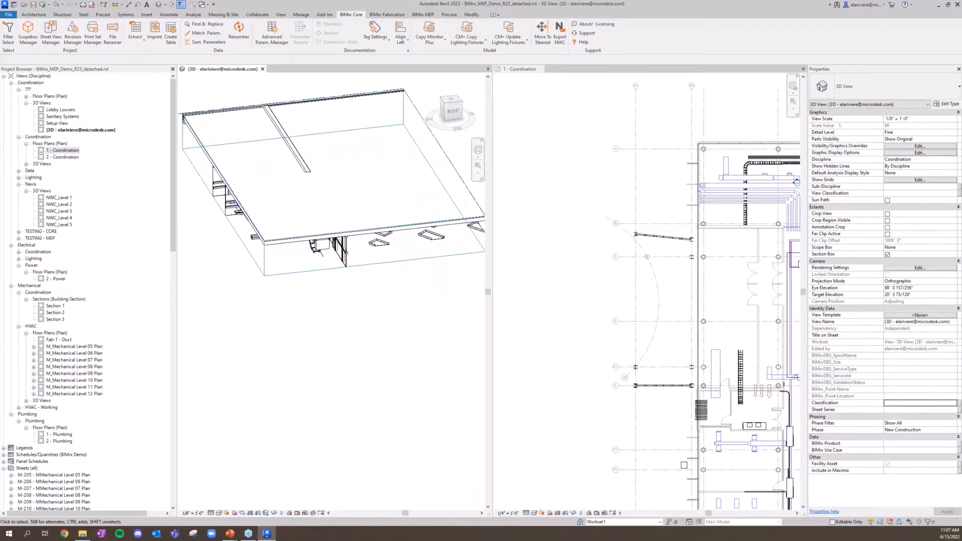
pyautogui.keyDown('shift'); pyautogui.moveTo(414, 272); pyautogui.dragTo(440, 270, button='middle'); pyautogui.keyUp('shift')
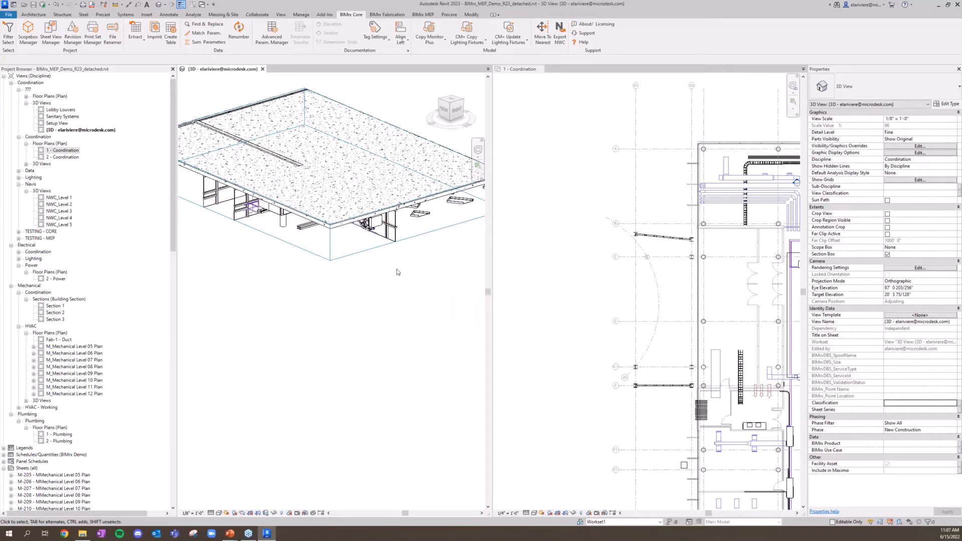
pyautogui.press('v')
pyautogui.press('v')
pyautogui.click(256, 158)
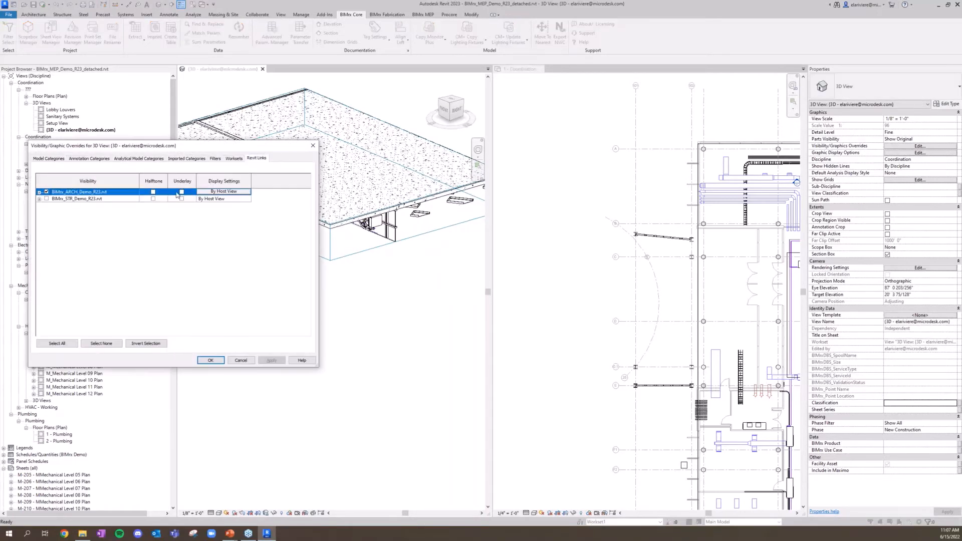
pyautogui.click(153, 192)
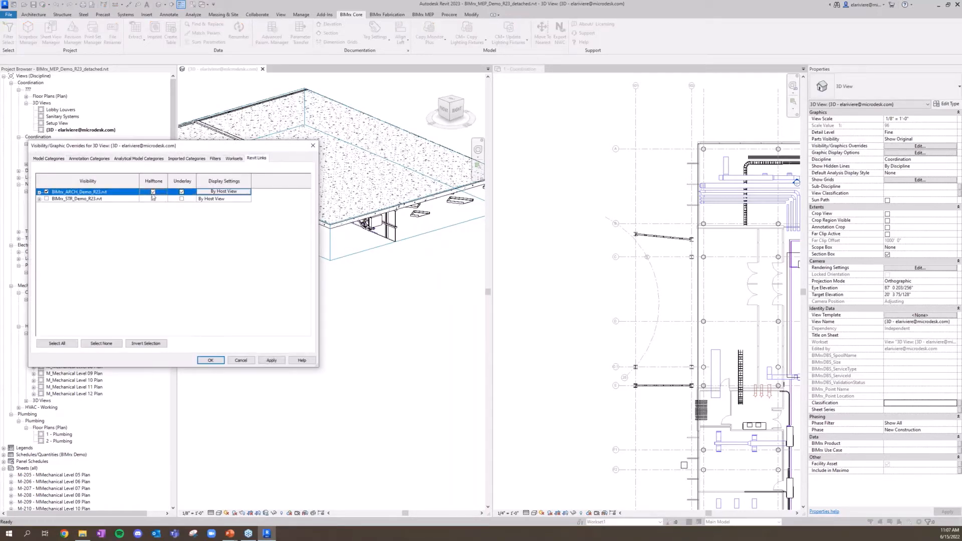
pyautogui.click(211, 360)
# Hide the BIMrx_ARCH_Demo_R23.rvt link in the 3D view
pyautogui.keyDown('shift'); pyautogui.moveTo(314, 165); pyautogui.dragTo(367, 216, button='middle'); pyautogui.keyUp('shift')
pyautogui.press('g')
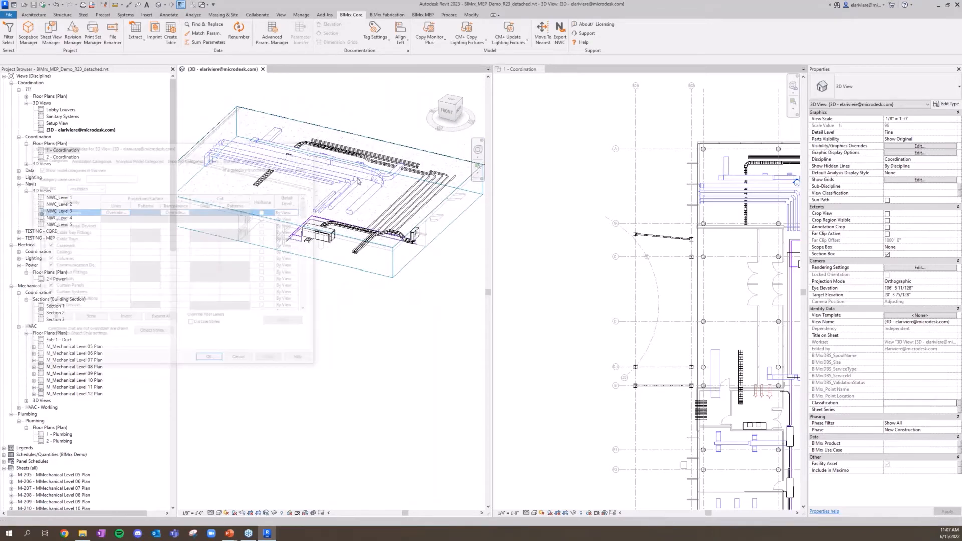
pyautogui.click(257, 157)
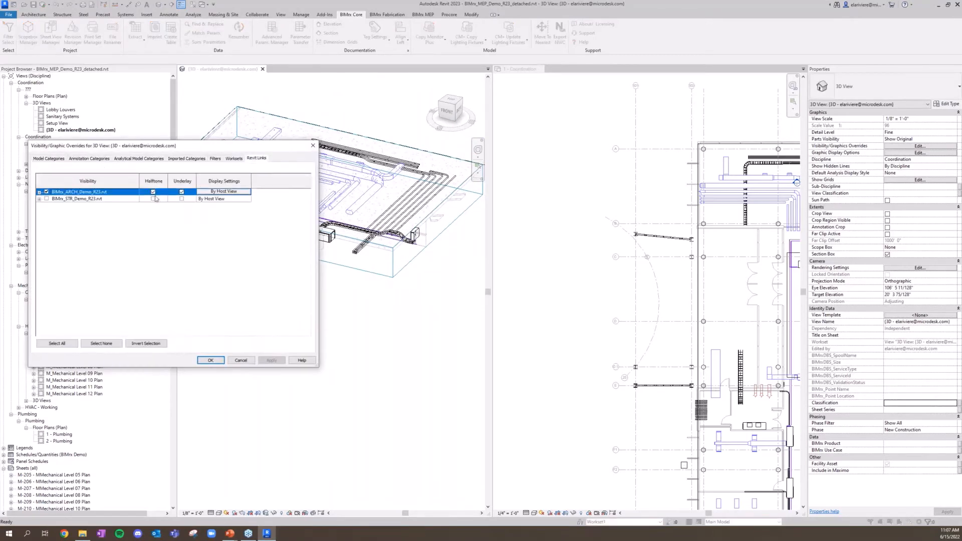
pyautogui.click(46, 192)
pyautogui.click(210, 360)
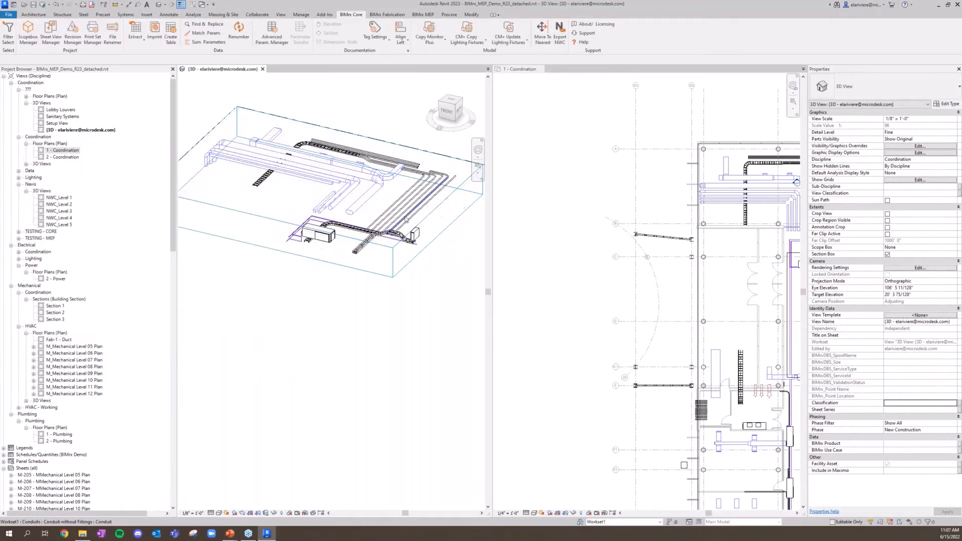
# Extend the 3D view's section box outward on the side beyond the parallel conduit runs and the mechanical equipment
pyautogui.scroll(-2, 420, 306)
pyautogui.moveTo(396, 302); pyautogui.dragTo(345, 333, button='middle')
pyautogui.scroll(5, 367, 224)
pyautogui.keyDown('shift'); pyautogui.moveTo(368, 295); pyautogui.dragTo(422, 276, button='middle'); pyautogui.keyUp('shift')
pyautogui.scroll(-4, 347, 217)
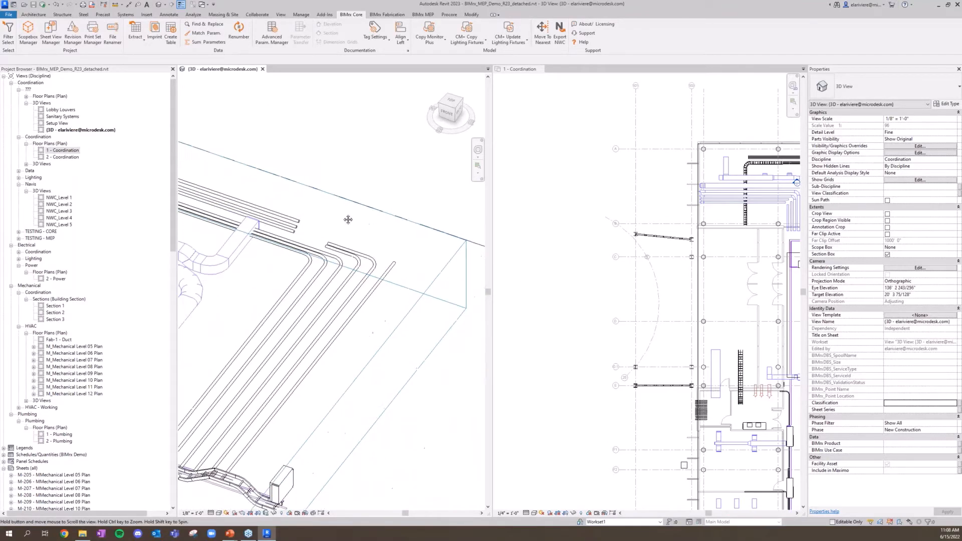
pyautogui.click(318, 283)
pyautogui.moveTo(321, 252); pyautogui.dragTo(395, 277)
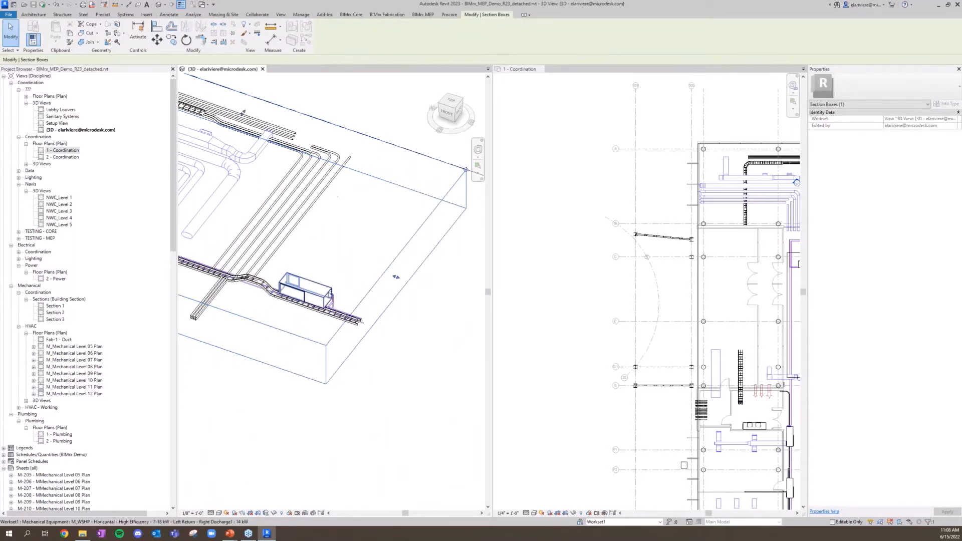
# Focus the 1 - Coordination plan on the mechanical unit beside the parallel conduit runs
pyautogui.click(548, 241)
pyautogui.scroll(-3, 548, 241)
pyautogui.moveTo(548, 240); pyautogui.dragTo(469, 265, button='middle')
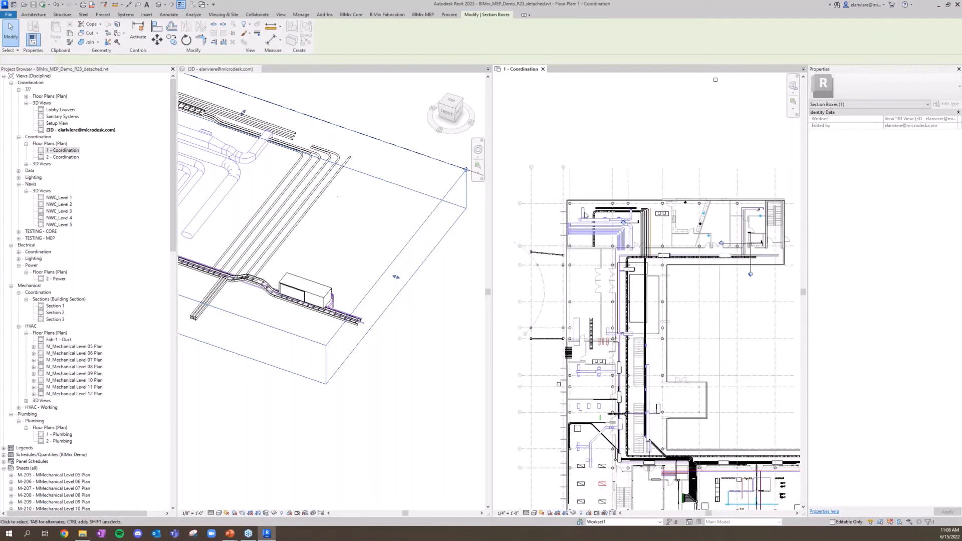
pyautogui.scroll(5, 607, 237)
pyautogui.moveTo(607, 237); pyautogui.dragTo(579, 253, button='middle')
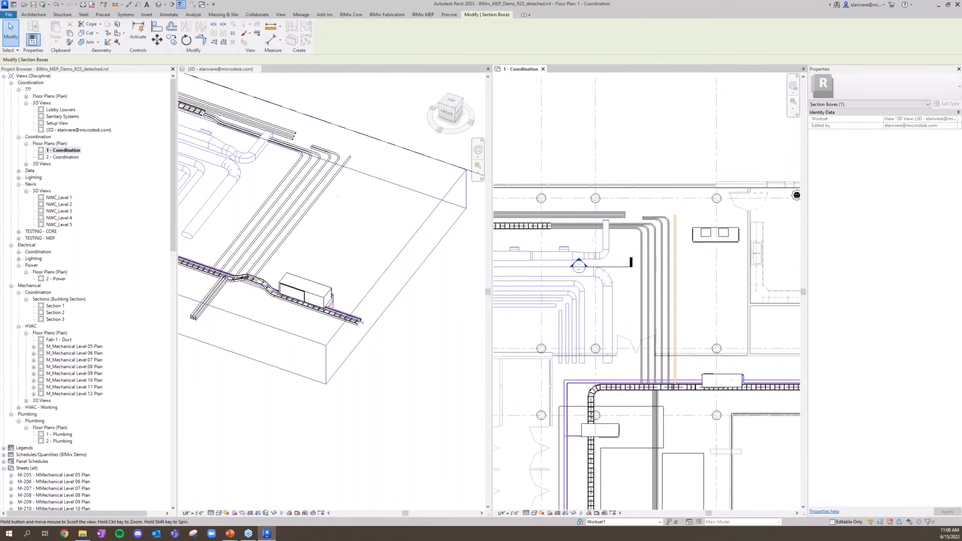
pyautogui.scroll(2, 695, 276)
pyautogui.moveTo(685, 293); pyautogui.dragTo(678, 297, button='middle')
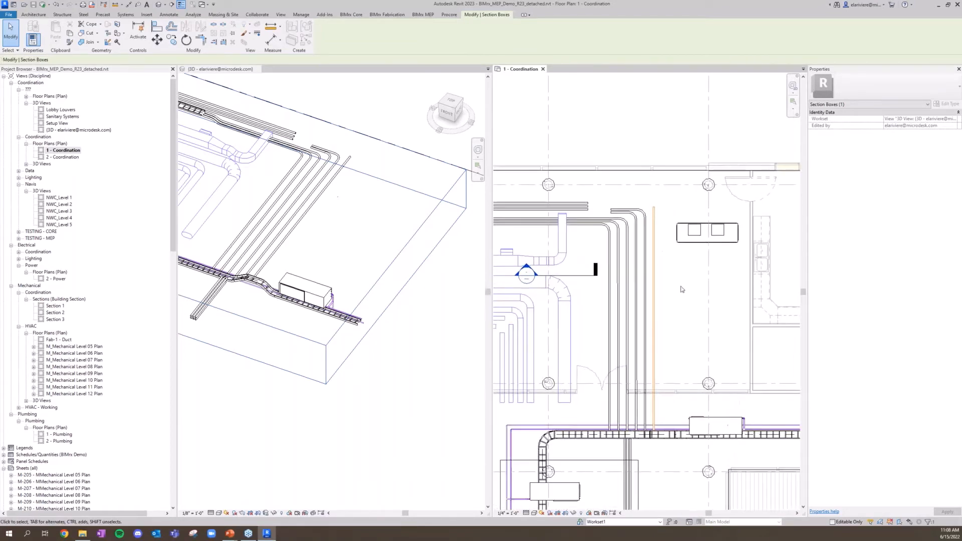
# Set the duct bloom workset to HVAC for SupplyAir, ExhaustAir and ReturnAir in the BIMrx MEP settings
pyautogui.click(426, 14)
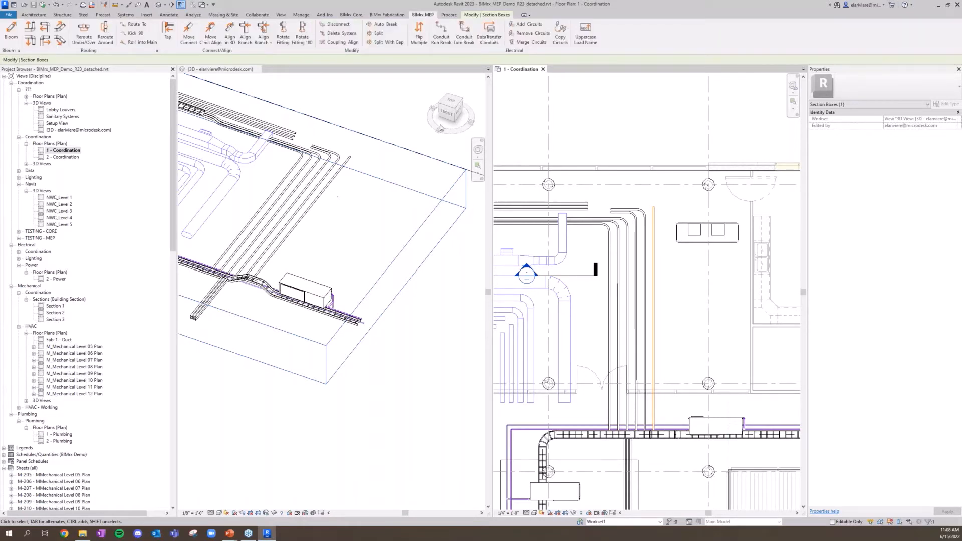
pyautogui.click(19, 51)
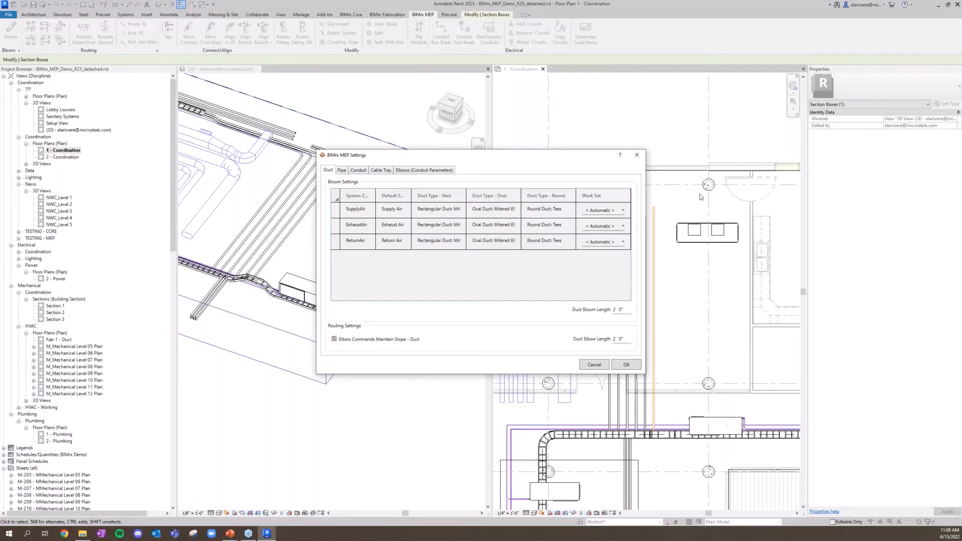
pyautogui.click(604, 211)
pyautogui.click(612, 271)
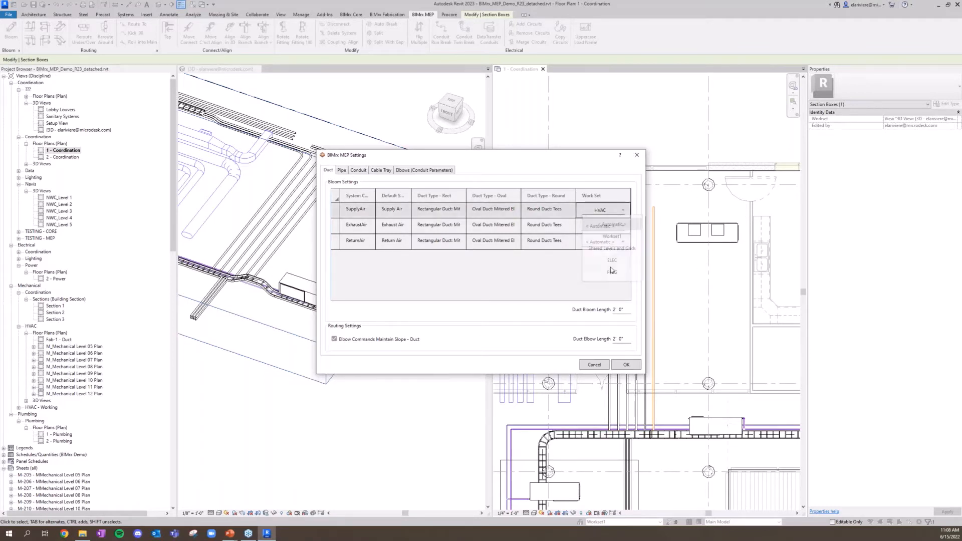
pyautogui.click(604, 226)
pyautogui.click(609, 226)
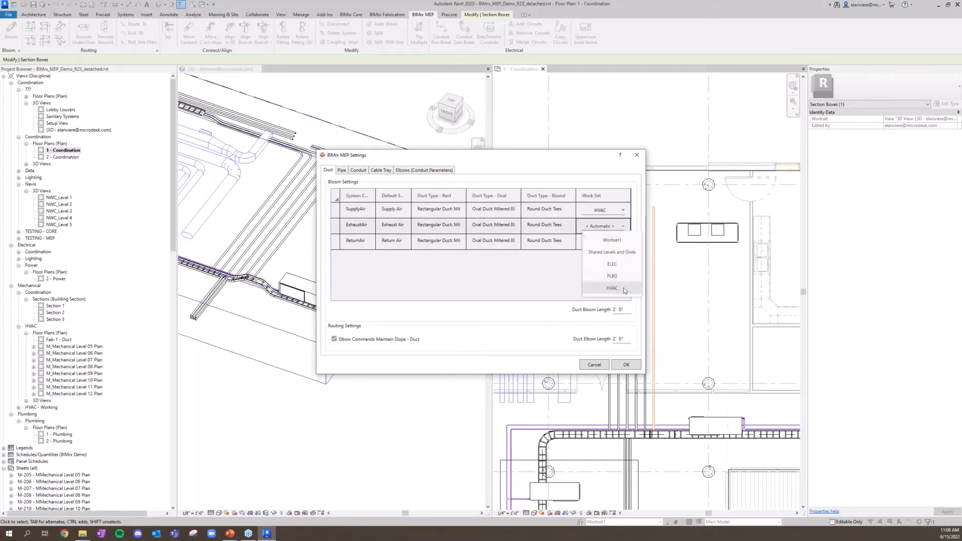
pyautogui.click(611, 288)
pyautogui.click(604, 241)
pyautogui.click(609, 242)
pyautogui.click(619, 304)
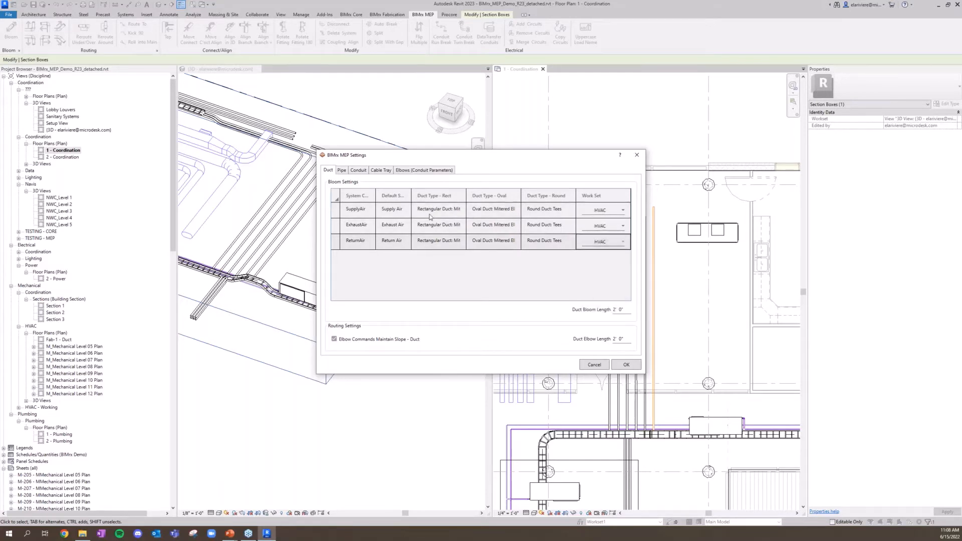
# Set the pipe bloom workset to PLBG for the undefined system classification and SupplyHydronic
pyautogui.click(342, 170)
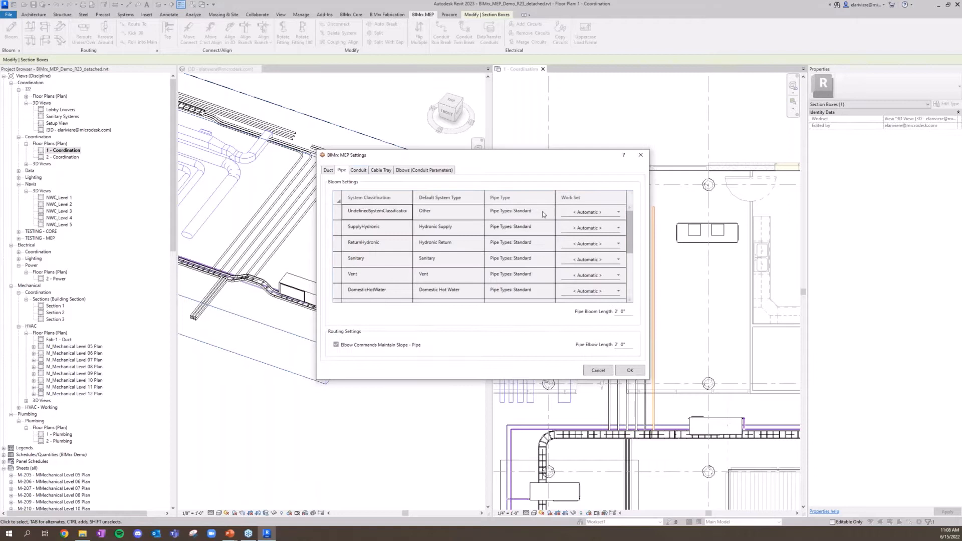
pyautogui.click(609, 212)
pyautogui.click(592, 262)
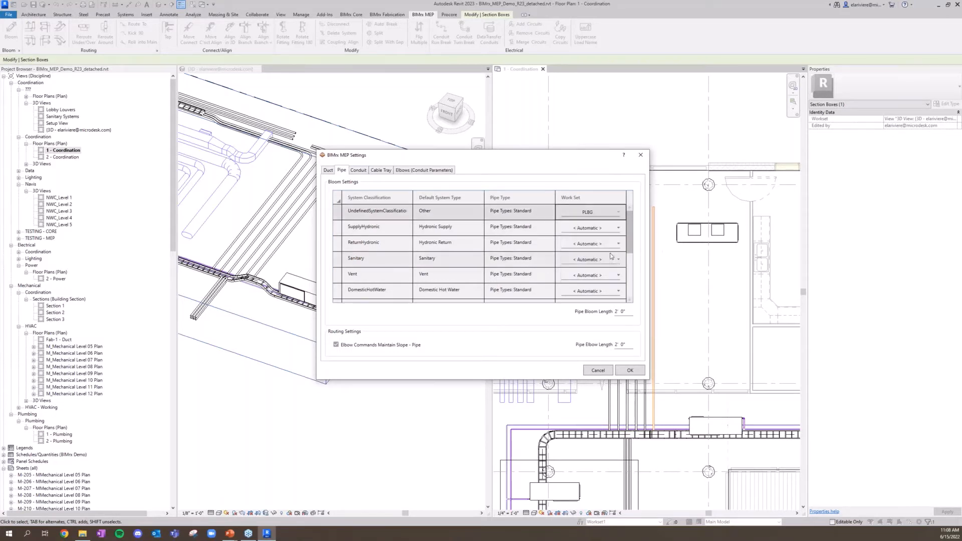
pyautogui.click(609, 228)
pyautogui.click(591, 278)
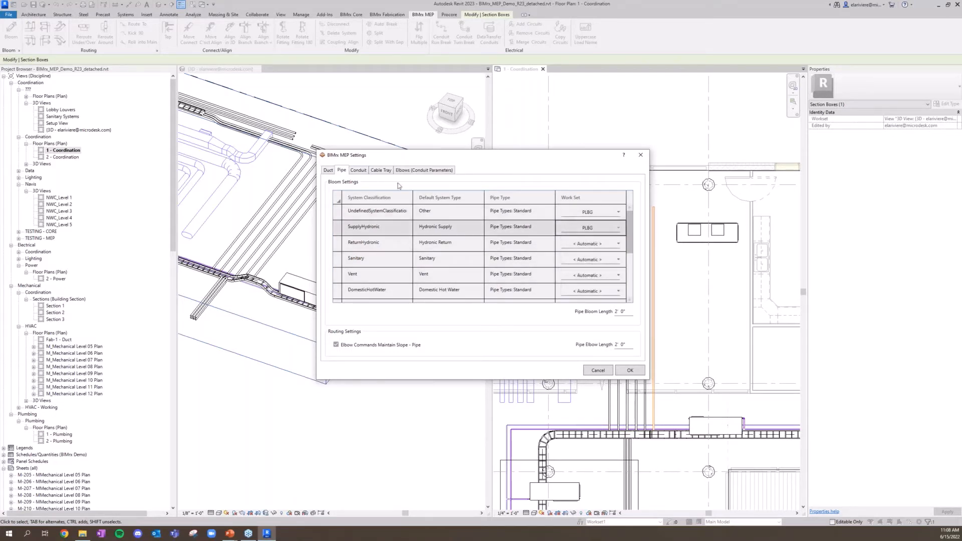
# Review the Conduit, Cable Tray and Duct bloom settings and save the BIMrx MEP settings
pyautogui.click(365, 172)
pyautogui.click(378, 171)
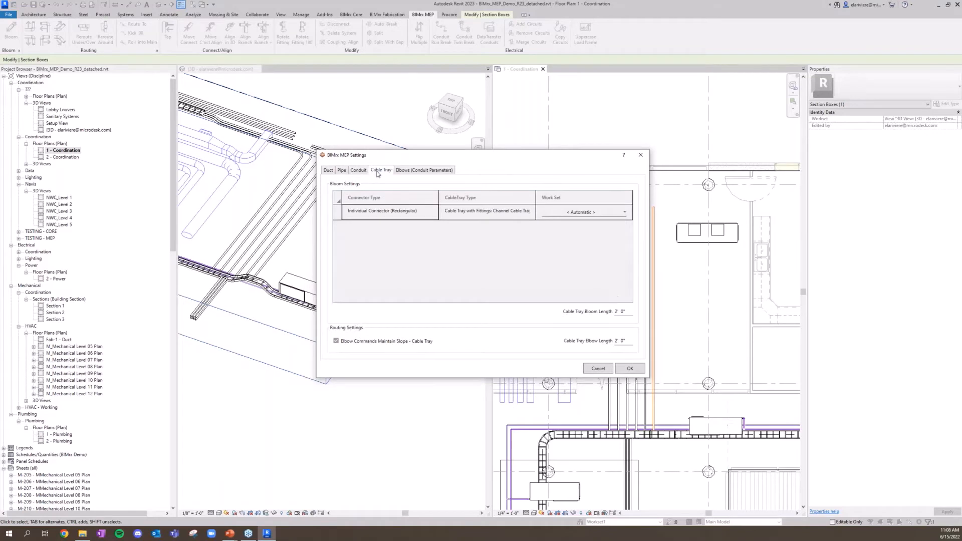
pyautogui.click(329, 171)
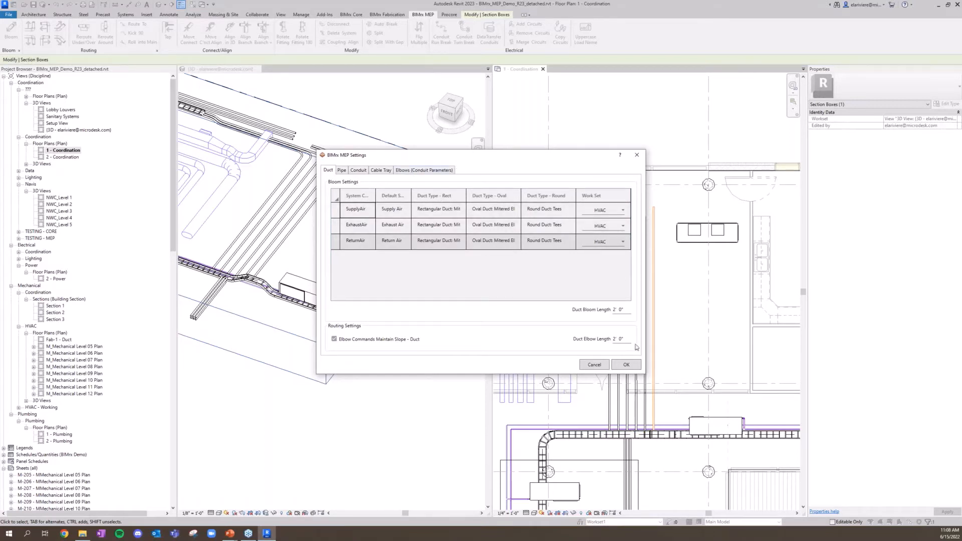
pyautogui.click(627, 365)
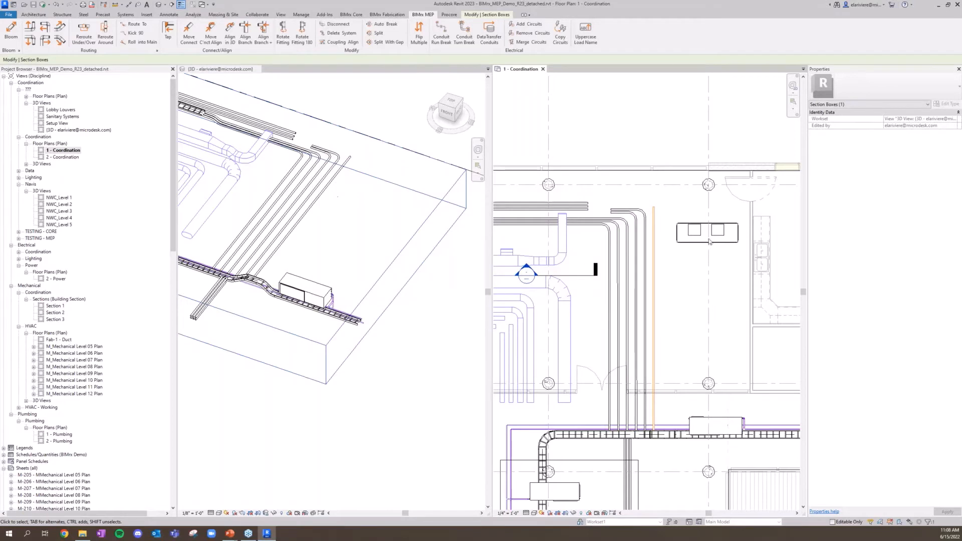
# Bloom the open connectors of the mechanical unit in the plan and check the properties of its return air duct
pyautogui.press('Escape')
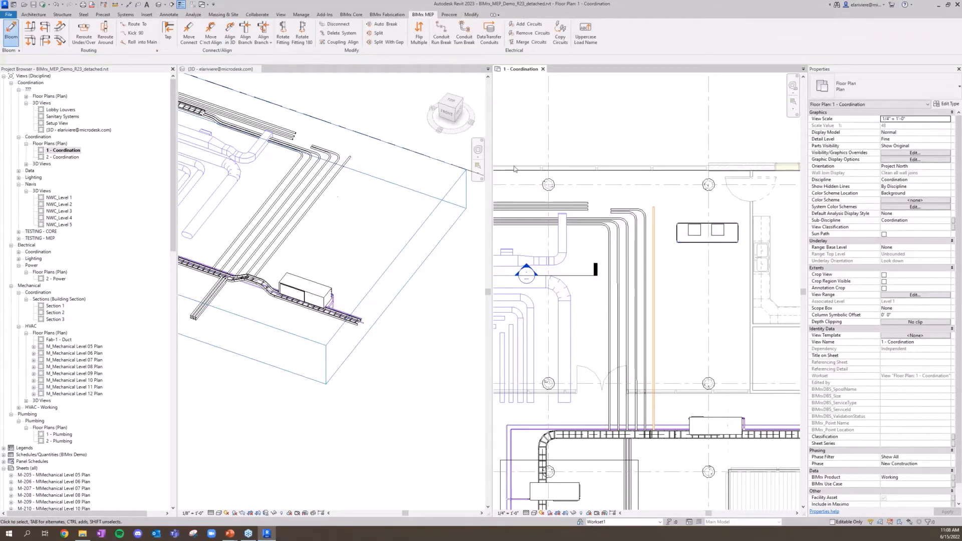
pyautogui.click(694, 233)
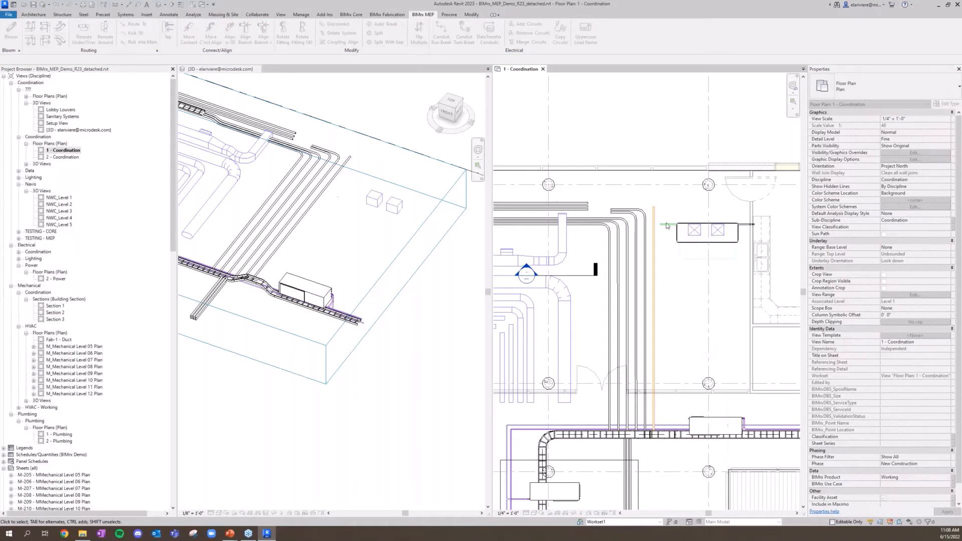
pyautogui.click(723, 262)
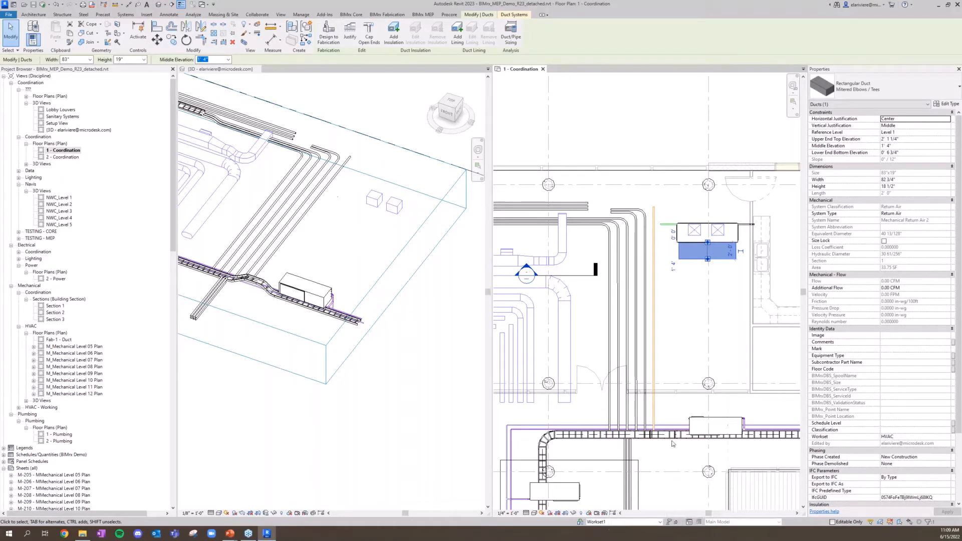
pyautogui.click(692, 347)
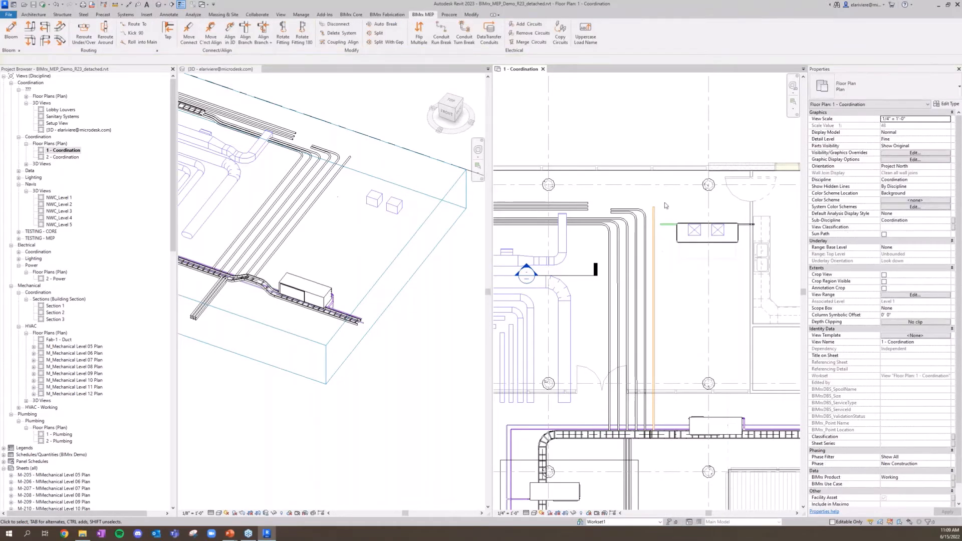
# Check the Service Type and Comments properties of the vertical PVC conduit beside the mechanical unit in the Level 1 plan
pyautogui.scroll(2, 660, 194)
pyautogui.moveTo(662, 198); pyautogui.dragTo(722, 161, button='middle')
pyautogui.moveTo(716, 151); pyautogui.dragTo(698, 155)
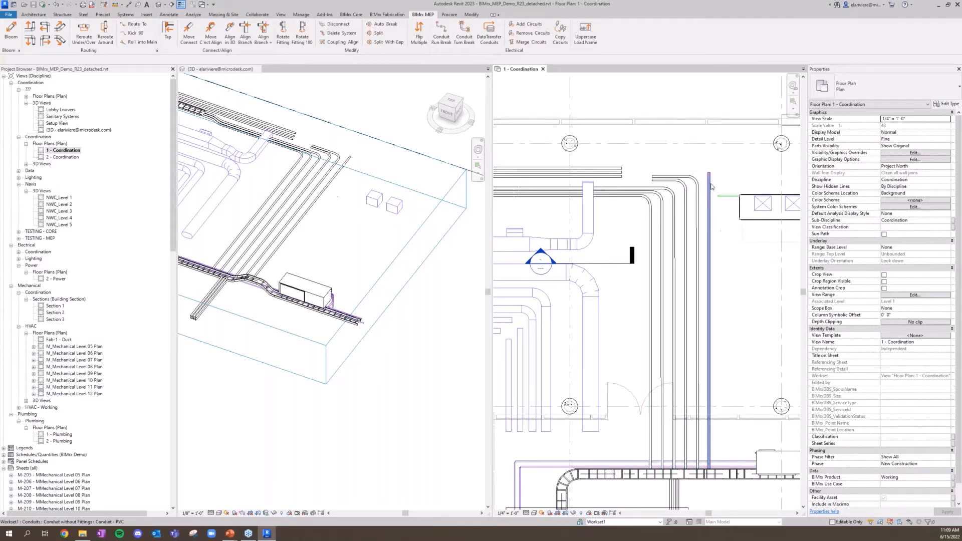
pyautogui.click(709, 191)
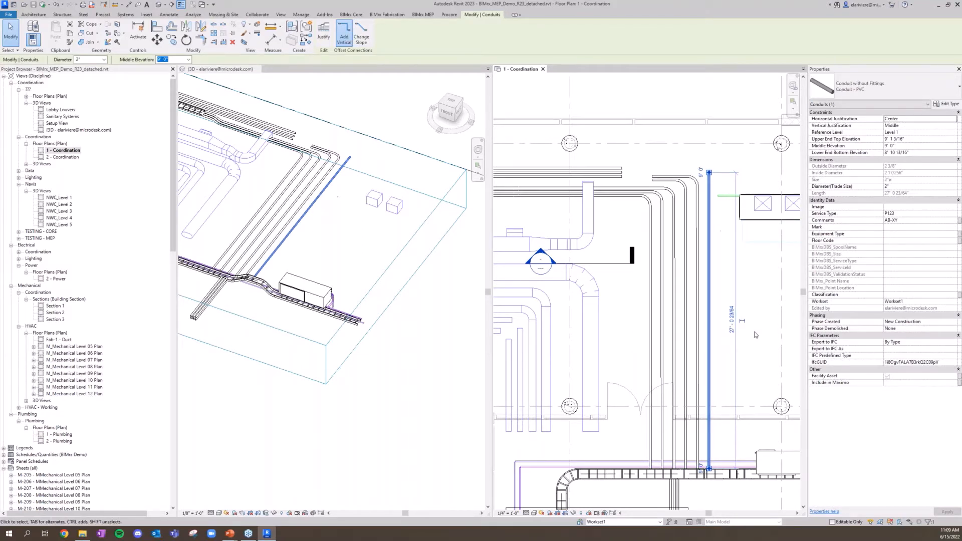
pyautogui.click(728, 316)
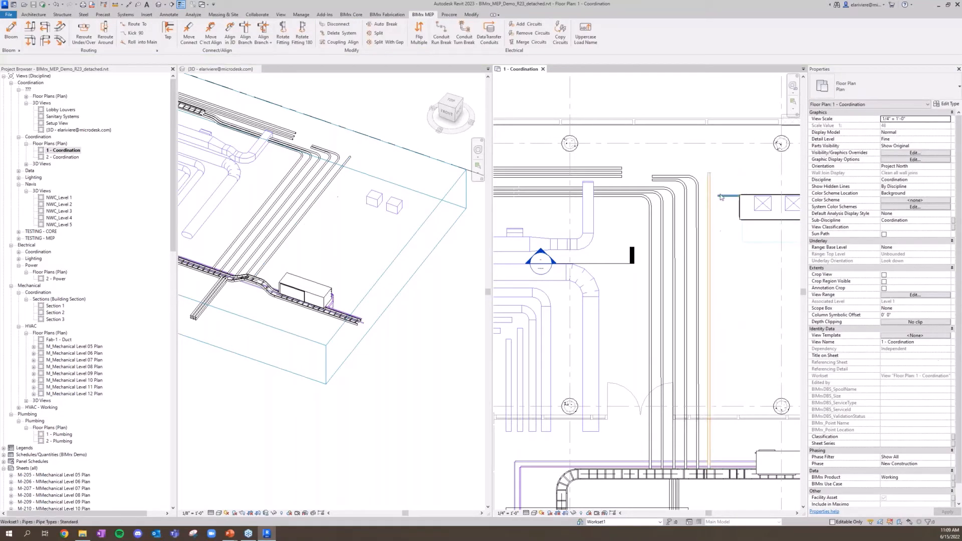
# Review the conduit instance parameters copied to elbows in the BIMrx MEP settings and close them without changes
pyautogui.click(20, 51)
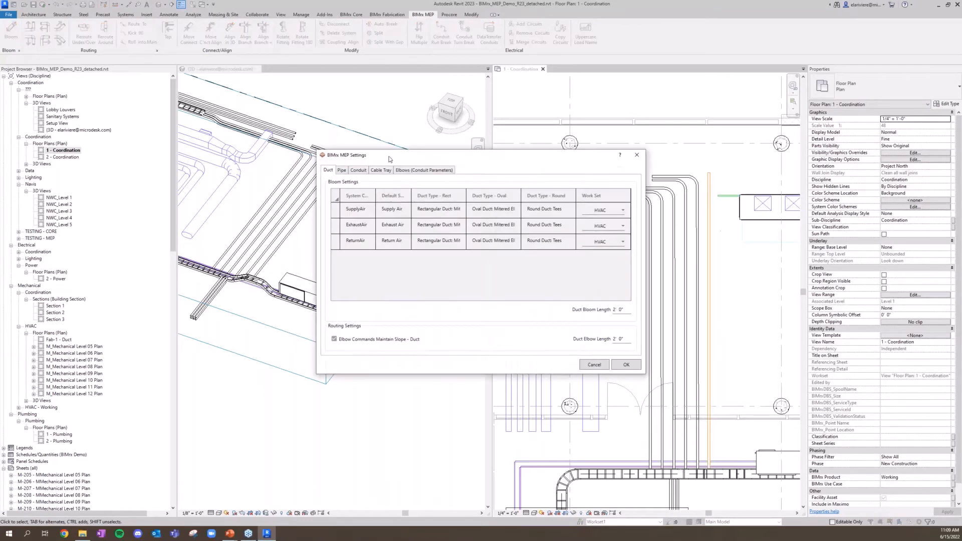
pyautogui.click(411, 170)
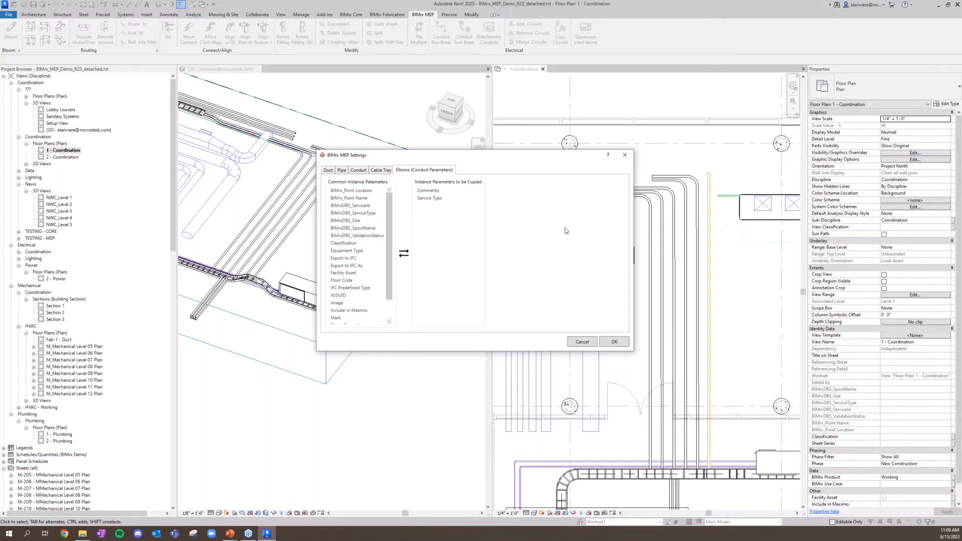
pyautogui.click(626, 156)
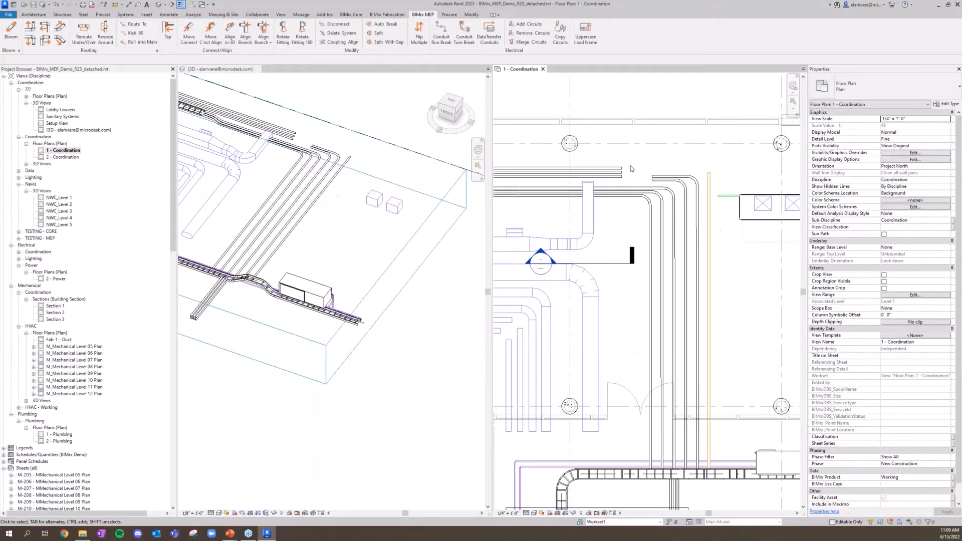
# Add an elbow with a short leftward conduit at the vertical conduit's upper end and check the new conduit's properties
pyautogui.click(717, 176)
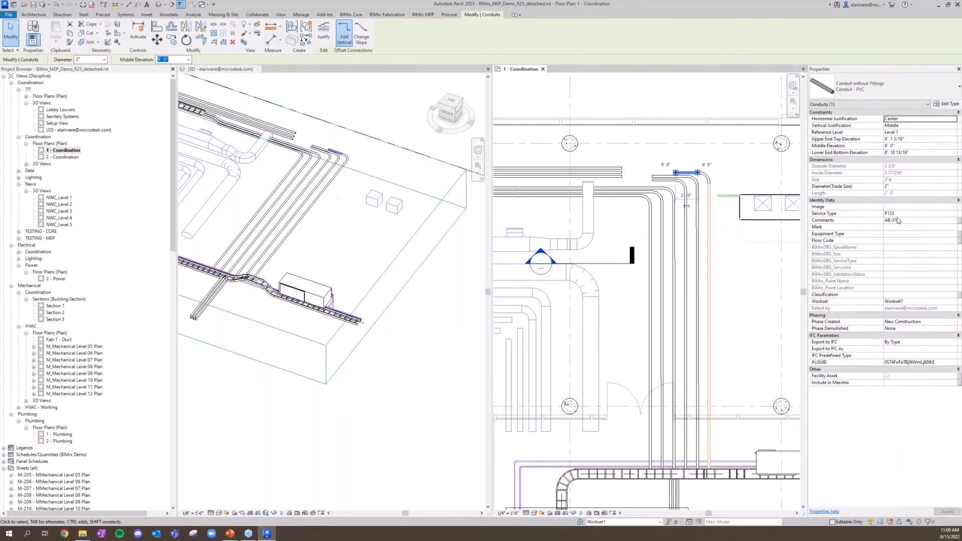
pyautogui.click(742, 251)
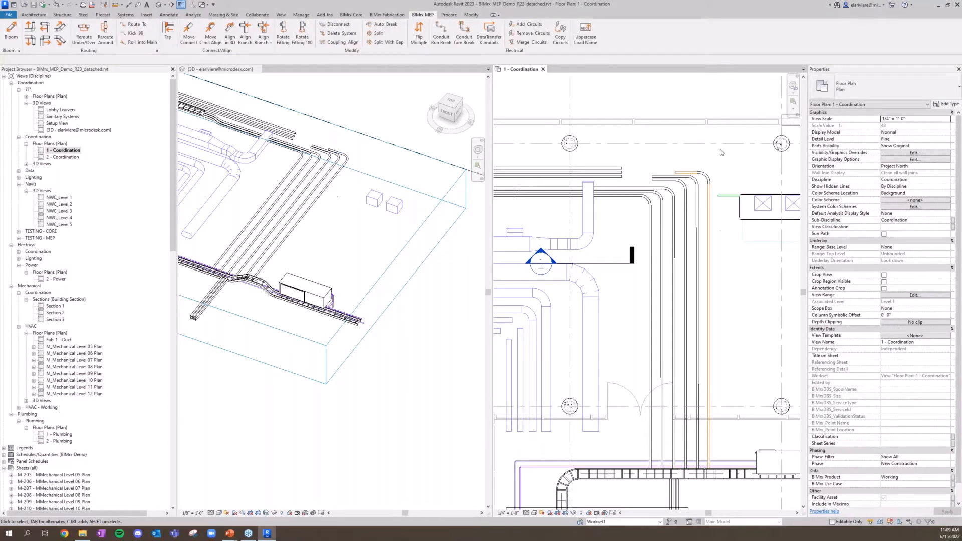
# Try two further elbow turns at the open end of the new conduit and delete them
pyautogui.click(677, 157)
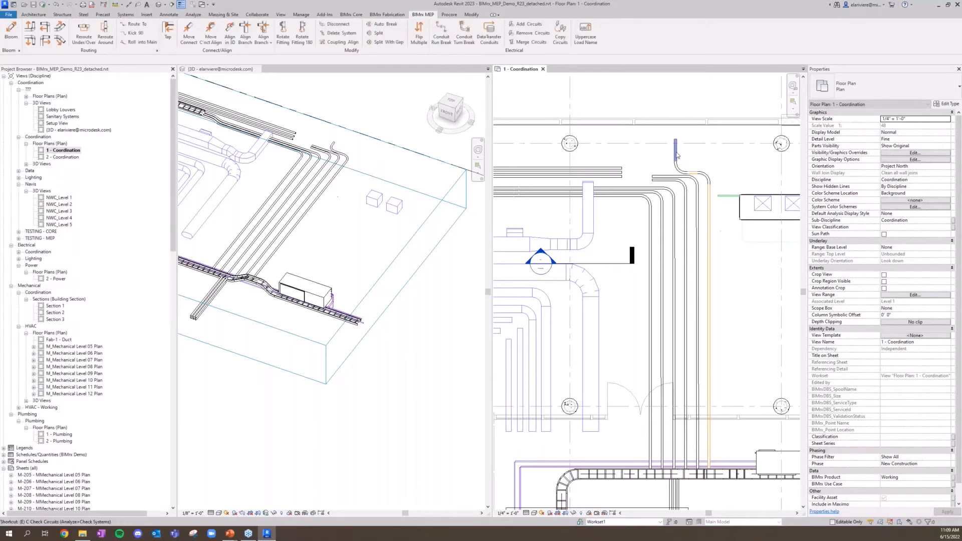
pyautogui.click(677, 149)
pyautogui.moveTo(632, 130); pyautogui.dragTo(691, 176)
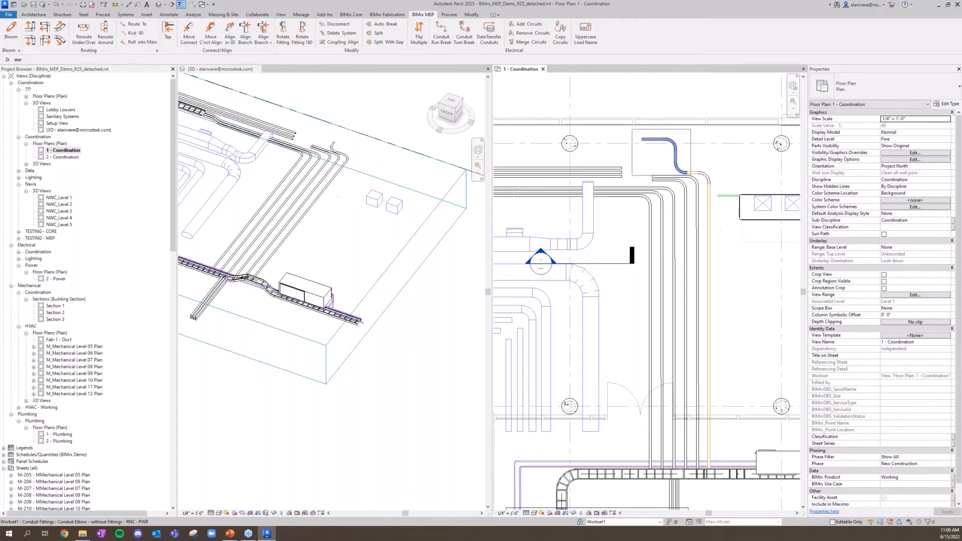
pyautogui.press('Delete')
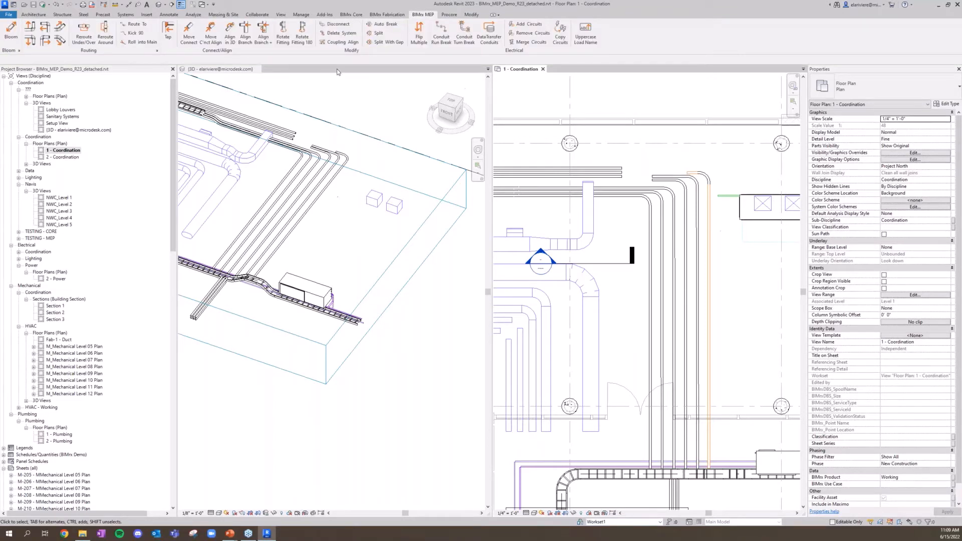
# Connect the outermost conduit to the matching conduit of the left run with Route To at a custom angle of 15
pyautogui.click(128, 25)
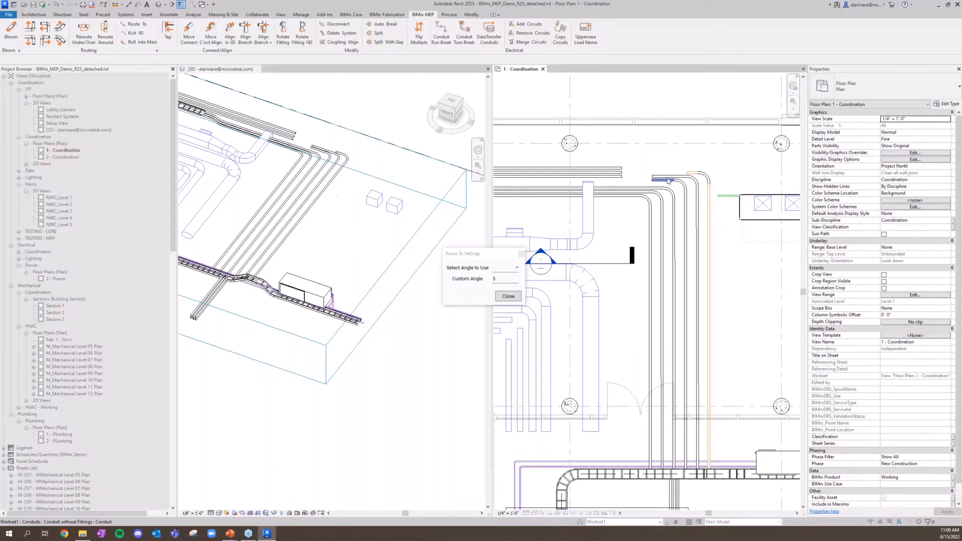
pyautogui.click(499, 279)
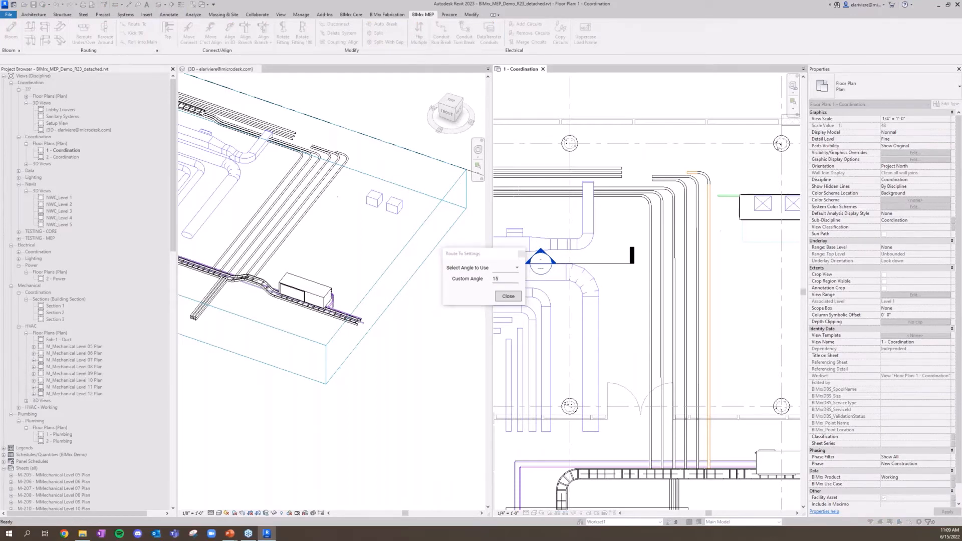
pyautogui.click(622, 170)
pyautogui.click(625, 174)
pyautogui.press('Return')
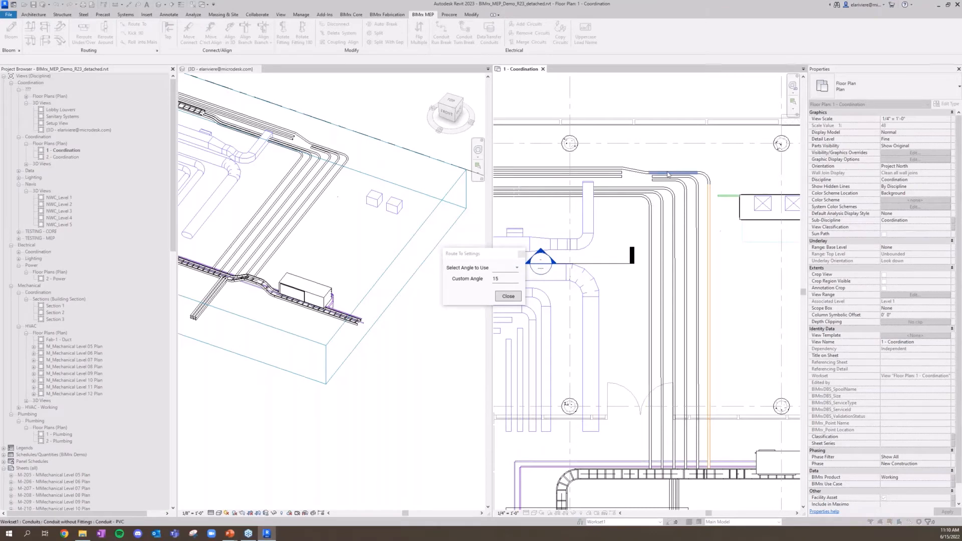
# Route the two remaining open conduits to their matching conduits in the left run at the same custom angle and end Route To
pyautogui.scroll(2, 616, 175)
pyautogui.scroll(1, 616, 175)
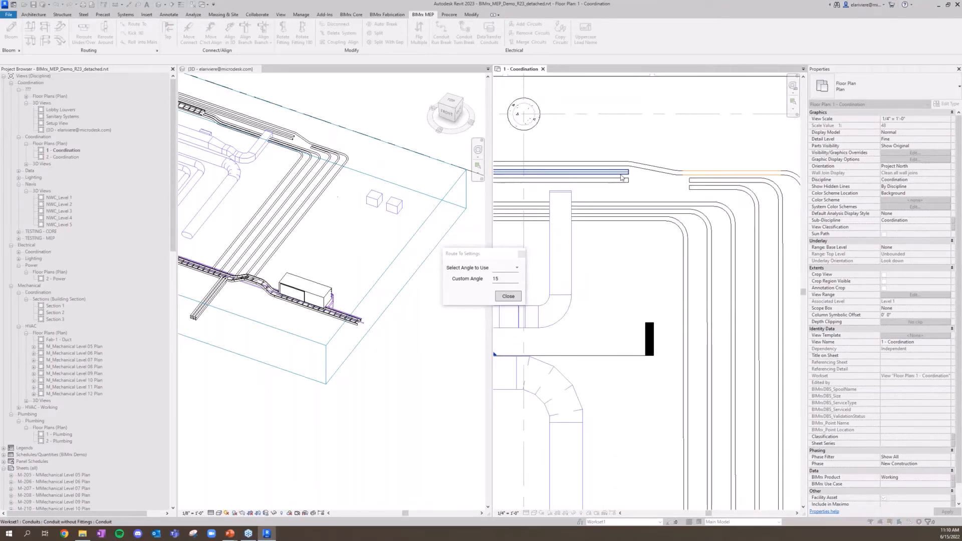
pyautogui.scroll(4, 297, 146)
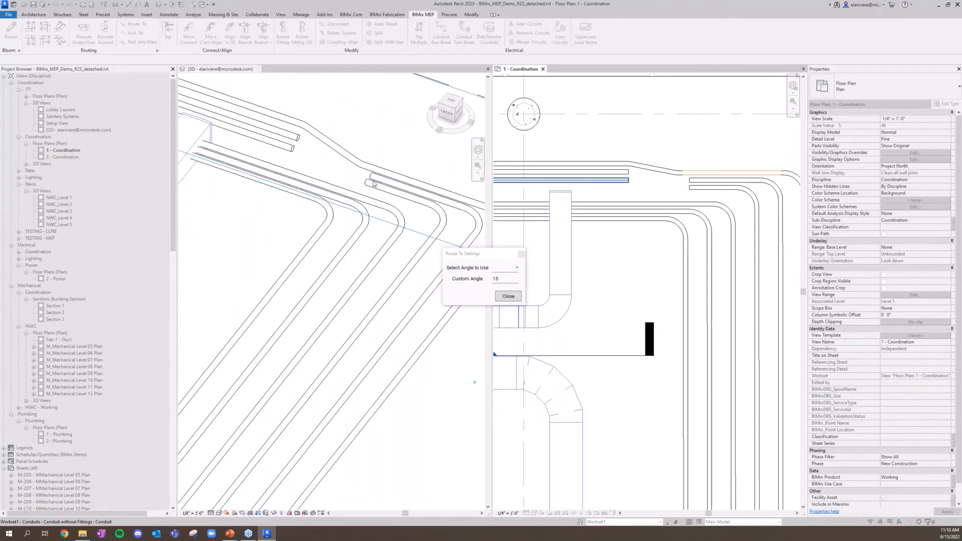
pyautogui.click(678, 185)
pyautogui.click(629, 185)
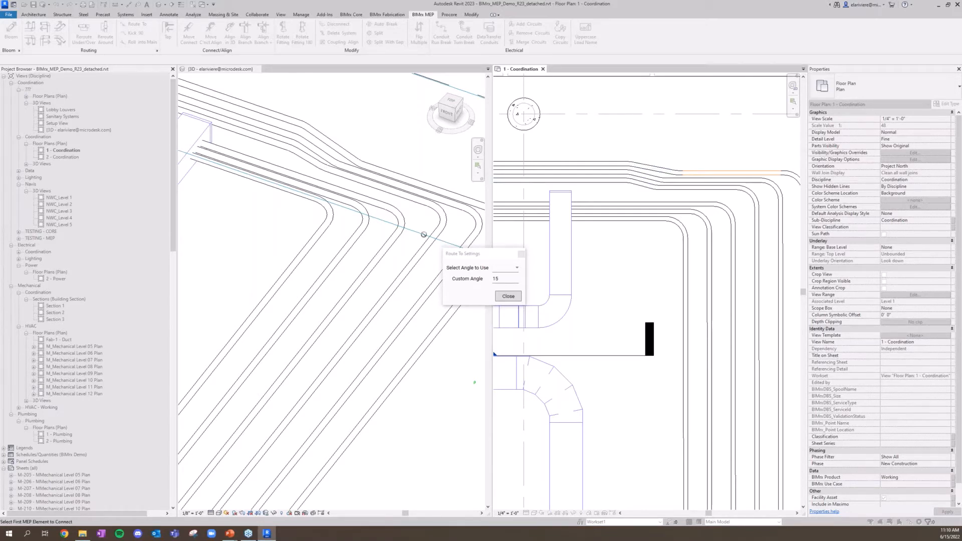
pyautogui.click(507, 296)
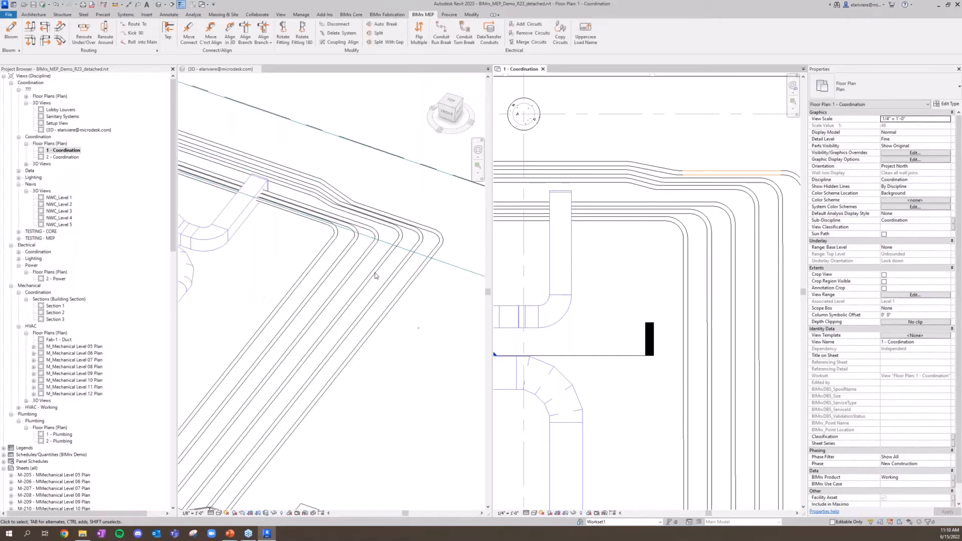
pyautogui.moveTo(357, 271)
pyautogui.keyDown('shift'); pyautogui.mouseDown(button='middle')
pyautogui.moveTo(378, 288)
pyautogui.moveTo(378, 258)
pyautogui.moveTo(354, 258)
pyautogui.moveTo(366, 284)
pyautogui.mouseUp(button='middle'); pyautogui.keyUp('shift')
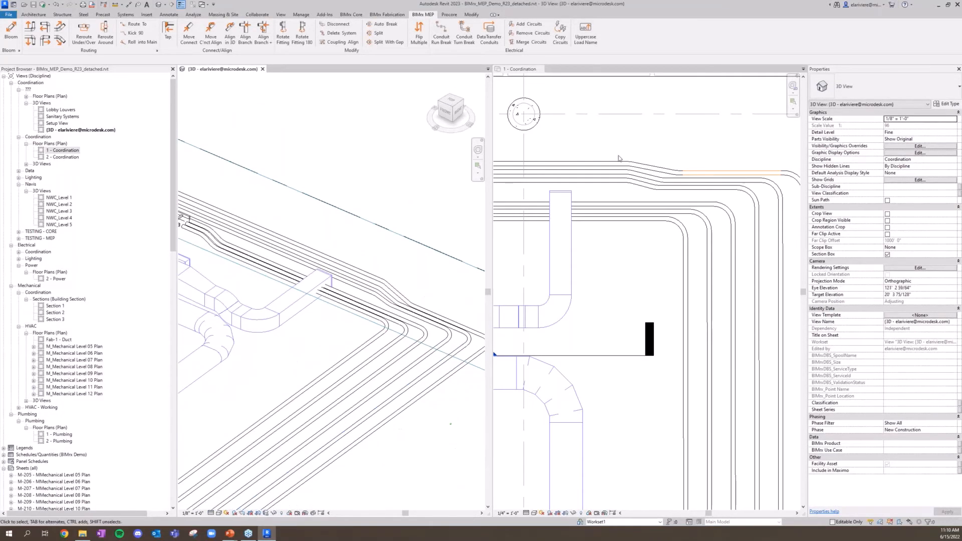
# Transfer the Comments and Service Type parameters along the outermost conduit run with DataTransfer Conduits
pyautogui.click(647, 138)
pyautogui.scroll(-4, 646, 137)
pyautogui.moveTo(646, 139); pyautogui.dragTo(695, 136, button='middle')
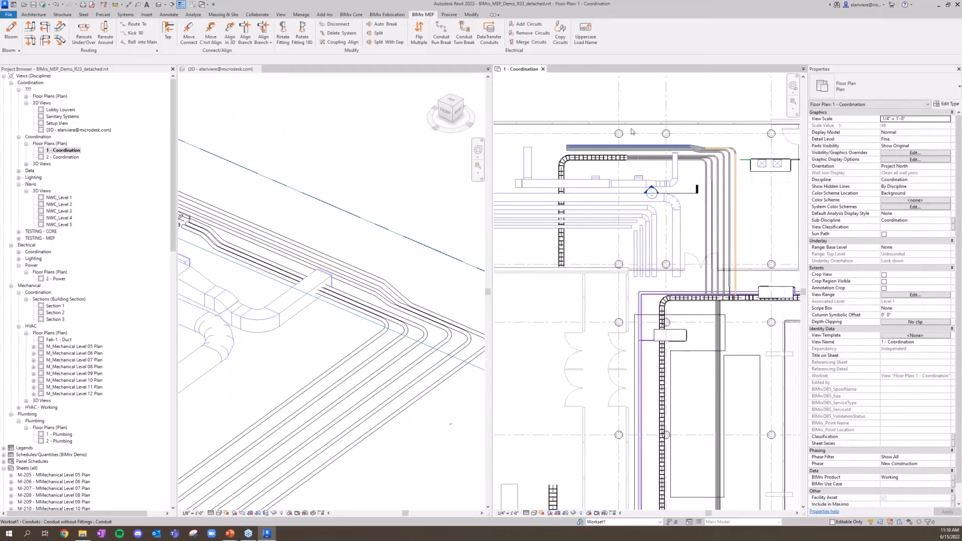
pyautogui.click(490, 32)
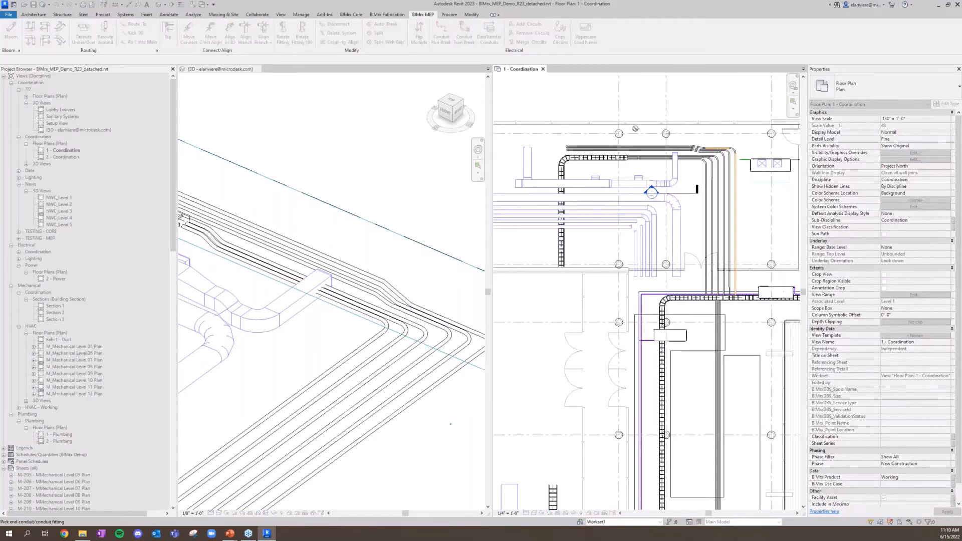
pyautogui.click(634, 146)
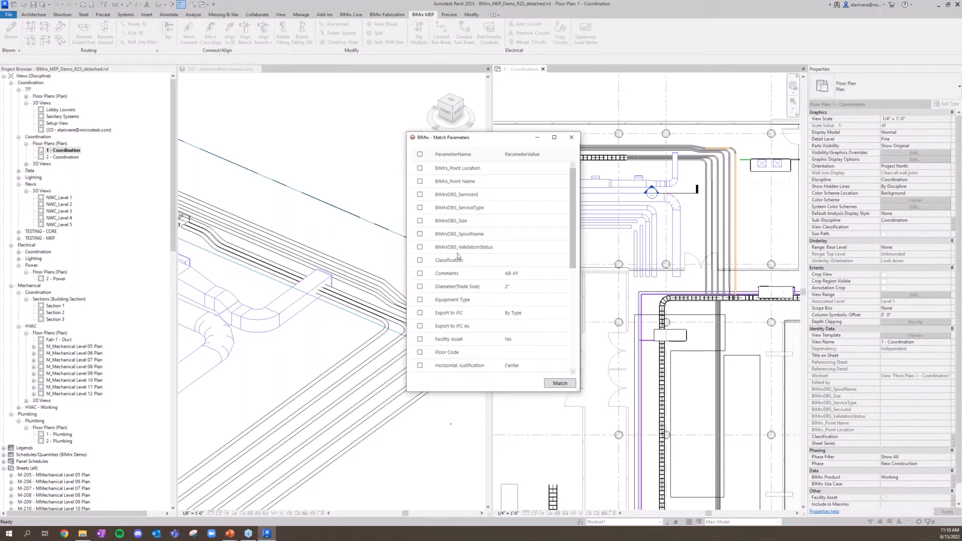
pyautogui.click(420, 274)
pyautogui.scroll(-5, 501, 251)
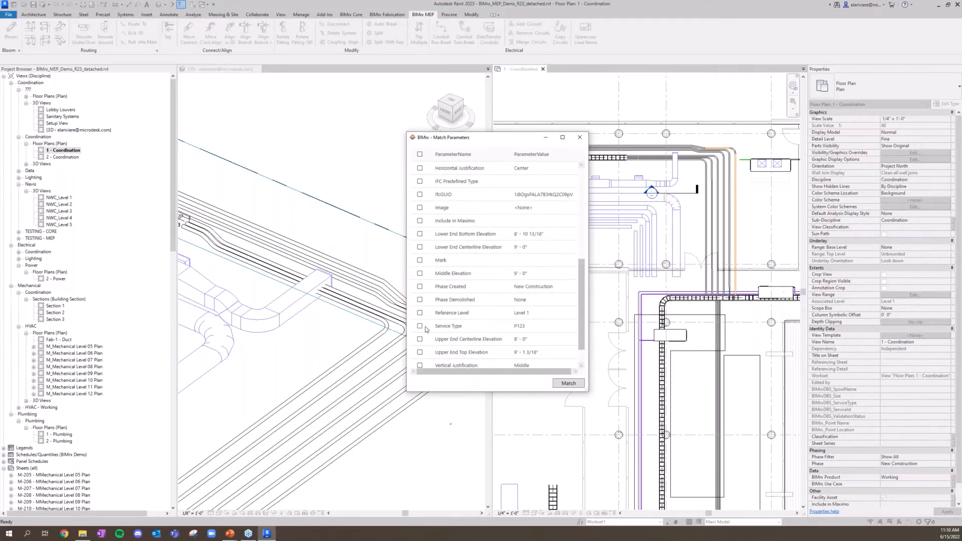
pyautogui.click(421, 326)
pyautogui.click(577, 383)
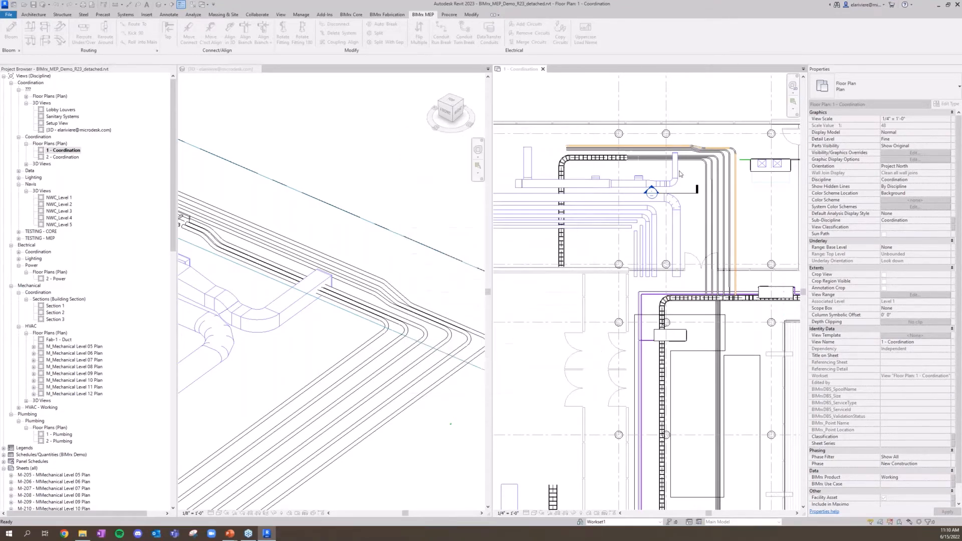
pyautogui.scroll(4, 632, 149)
pyautogui.scroll(-1, 704, 140)
pyautogui.moveTo(792, 208); pyautogui.dragTo(839, 291, button='middle')
pyautogui.scroll(2, 579, 216)
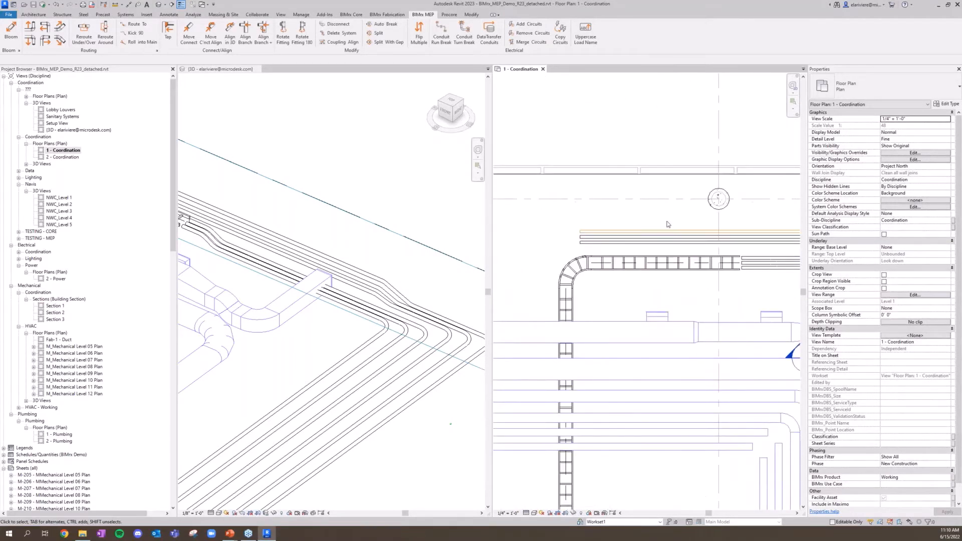
# Review the transferable parameters of the conduit run in Match Parameters again and close it without matching
pyautogui.scroll(-2, 668, 224)
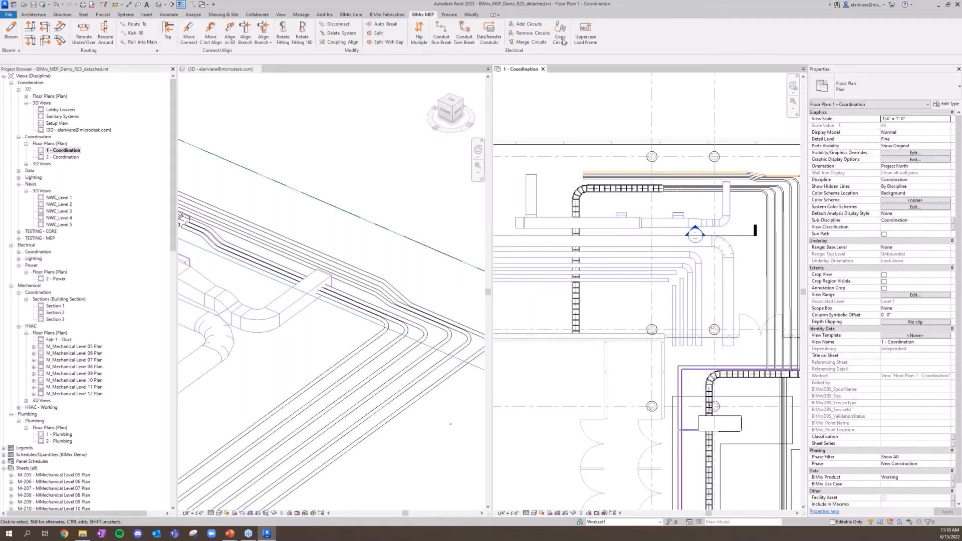
pyautogui.click(489, 31)
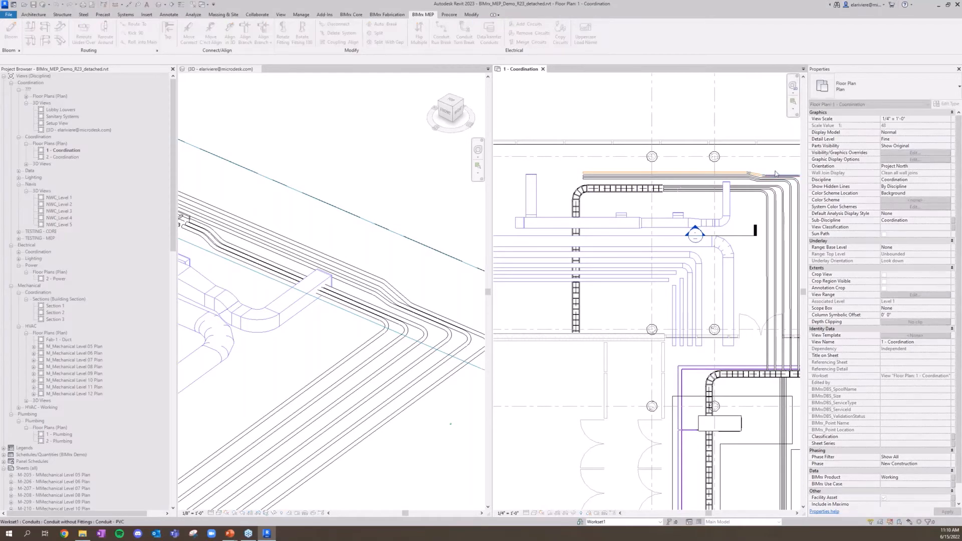
pyautogui.click(646, 175)
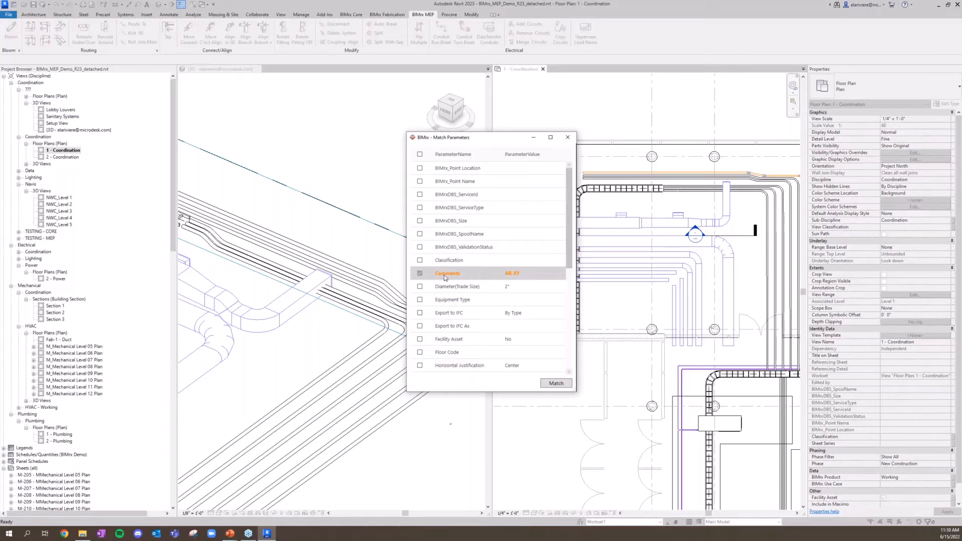
pyautogui.click(567, 137)
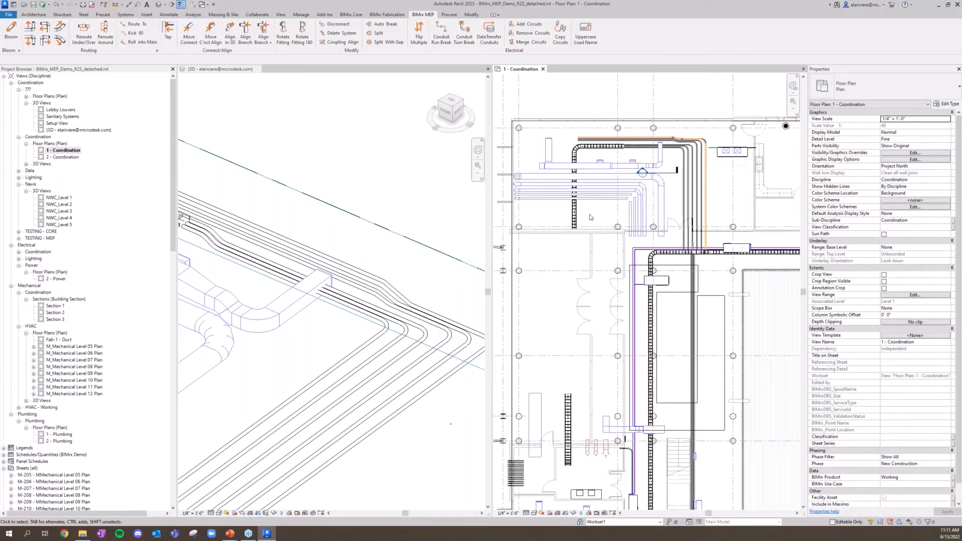
# Reroute the three conduits crossing the rectangular duct with Reroute Under/Over, using a -10" vertical offset and a custom angle of 30
pyautogui.keyDown('shift'); pyautogui.moveTo(408, 275); pyautogui.dragTo(267, 276, button='middle'); pyautogui.keyUp('shift')
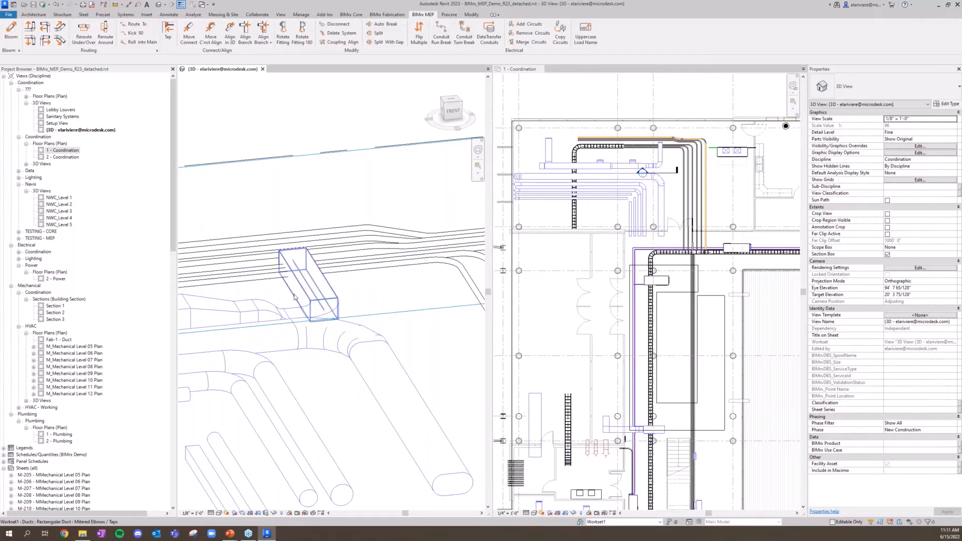
pyautogui.click(270, 282)
pyautogui.keyDown('shift'); pyautogui.moveTo(266, 296); pyautogui.dragTo(380, 318, button='middle'); pyautogui.keyUp('shift')
pyautogui.press('Escape')
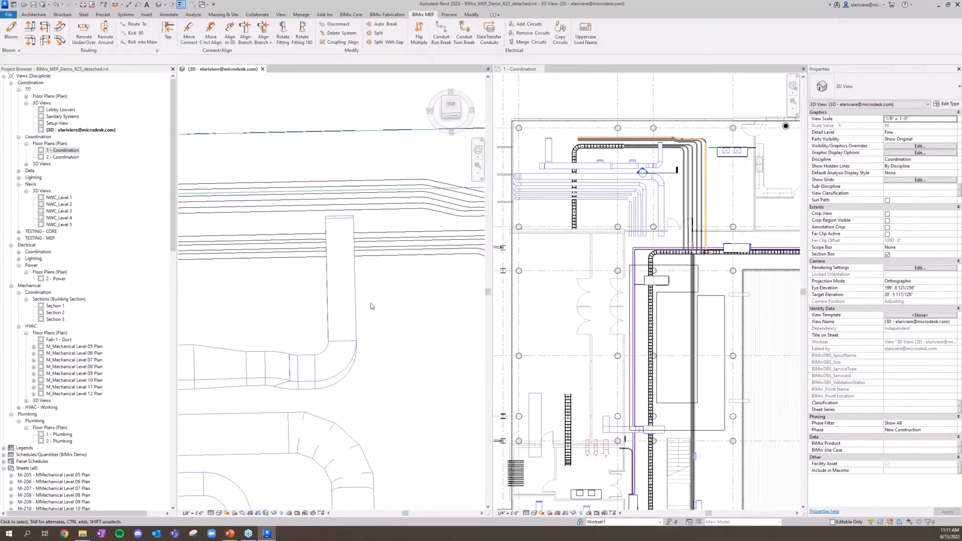
pyautogui.moveTo(292, 289); pyautogui.dragTo(259, 234)
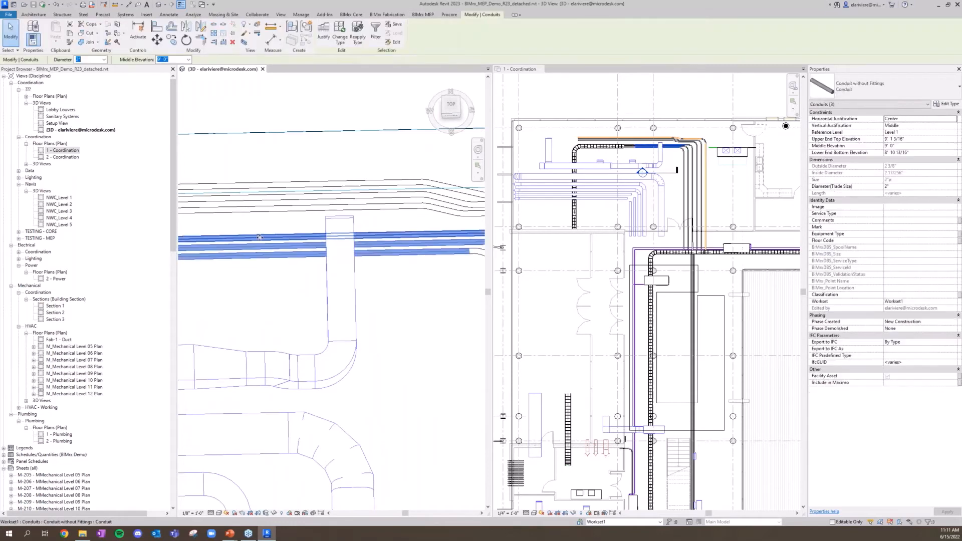
pyautogui.click(422, 15)
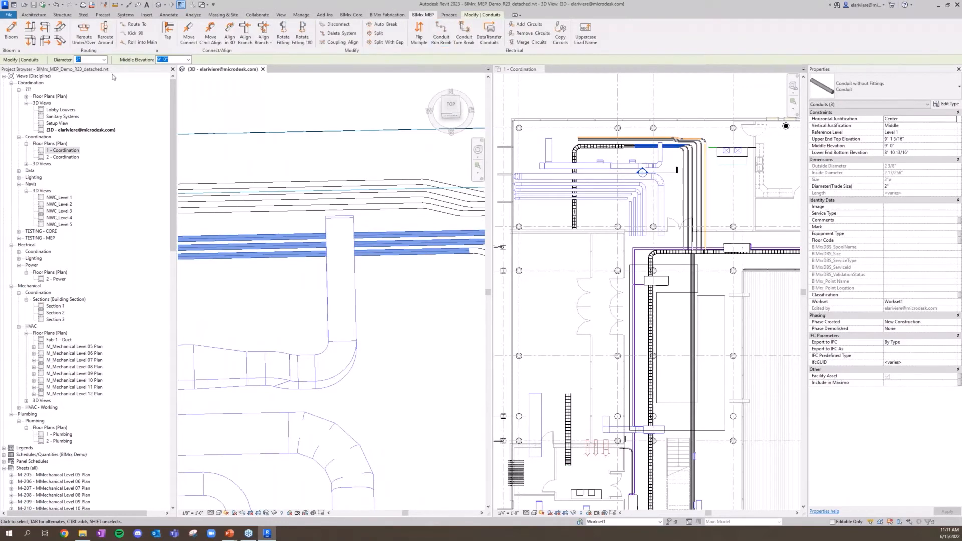
pyautogui.click(82, 39)
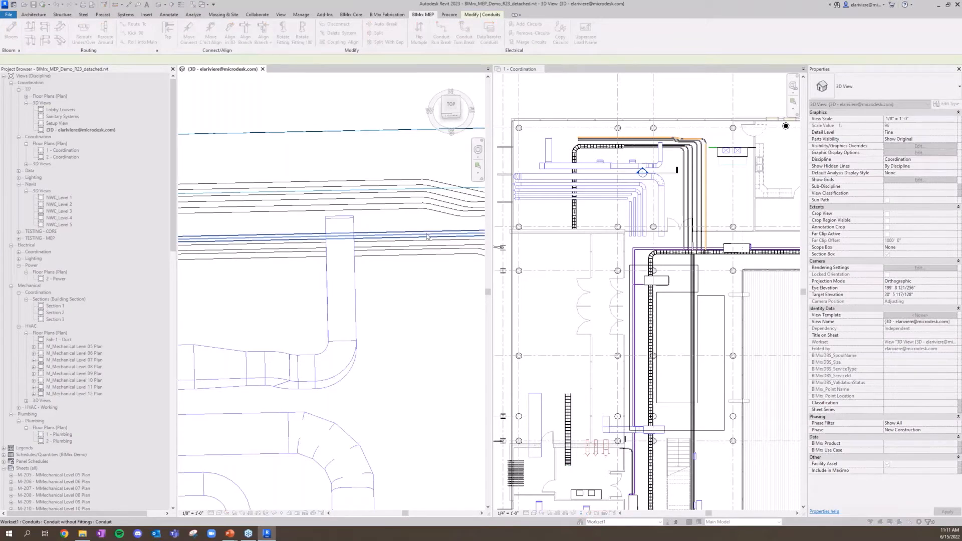
pyautogui.click(420, 249)
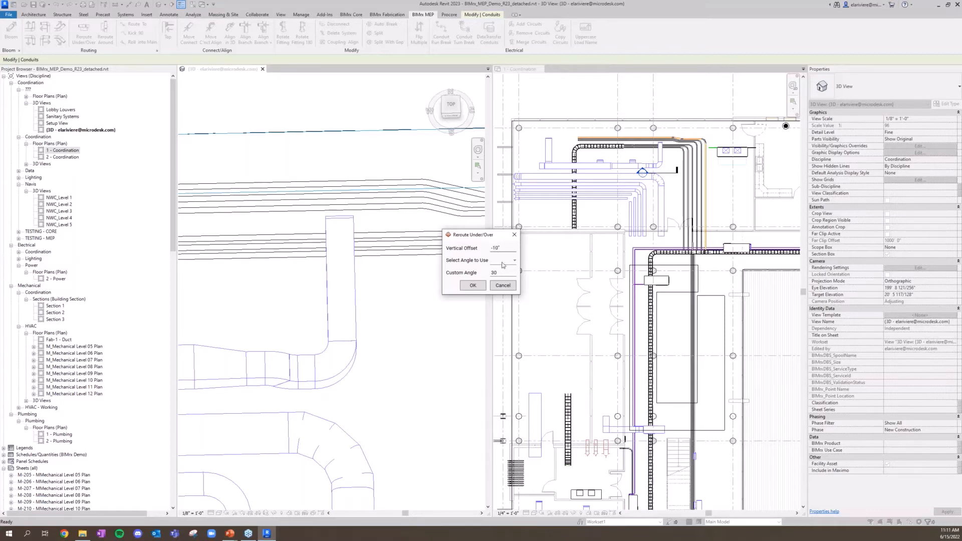
pyautogui.click(471, 286)
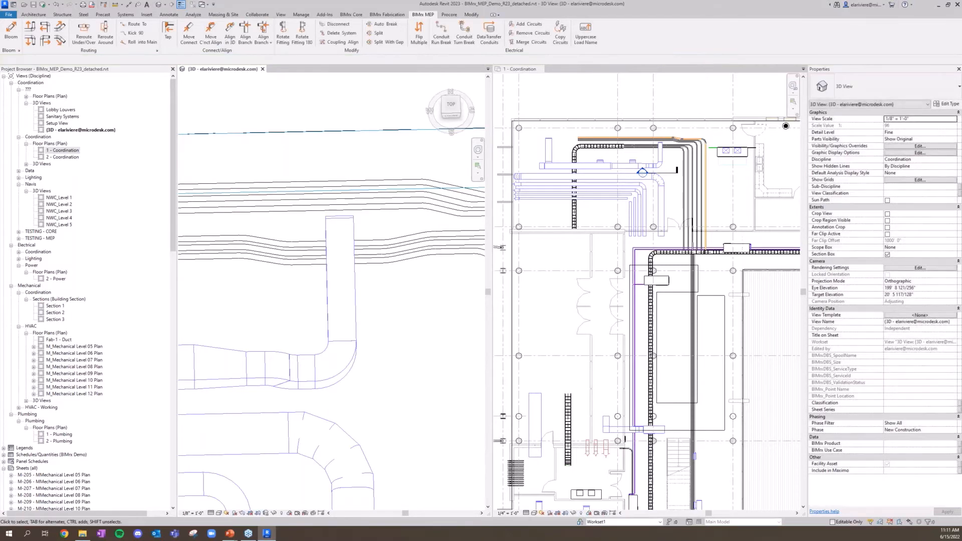
# Connect the unattached short round duct to the open end of its matching round duct with Kick 90 at 45 degrees and end the command
pyautogui.keyDown('shift'); pyautogui.moveTo(413, 330); pyautogui.dragTo(398, 283, button='middle'); pyautogui.keyUp('shift')
pyautogui.scroll(-2, 411, 291)
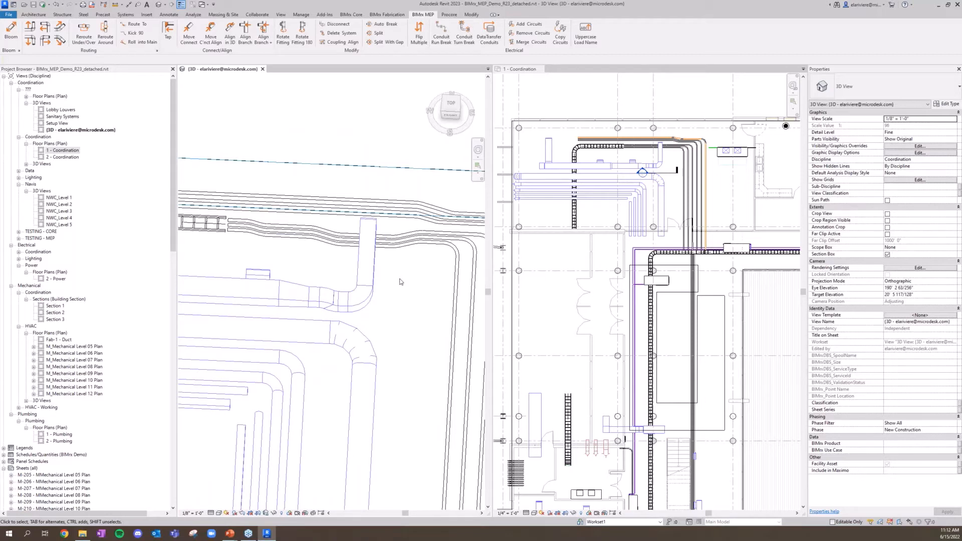
pyautogui.keyDown('shift'); pyautogui.moveTo(397, 298); pyautogui.dragTo(372, 233, button='middle'); pyautogui.keyUp('shift')
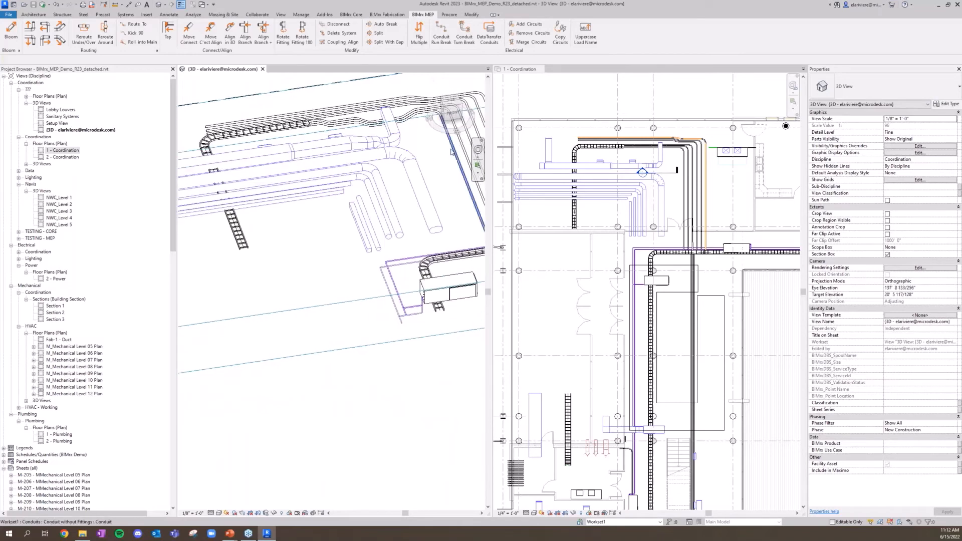
pyautogui.click(129, 34)
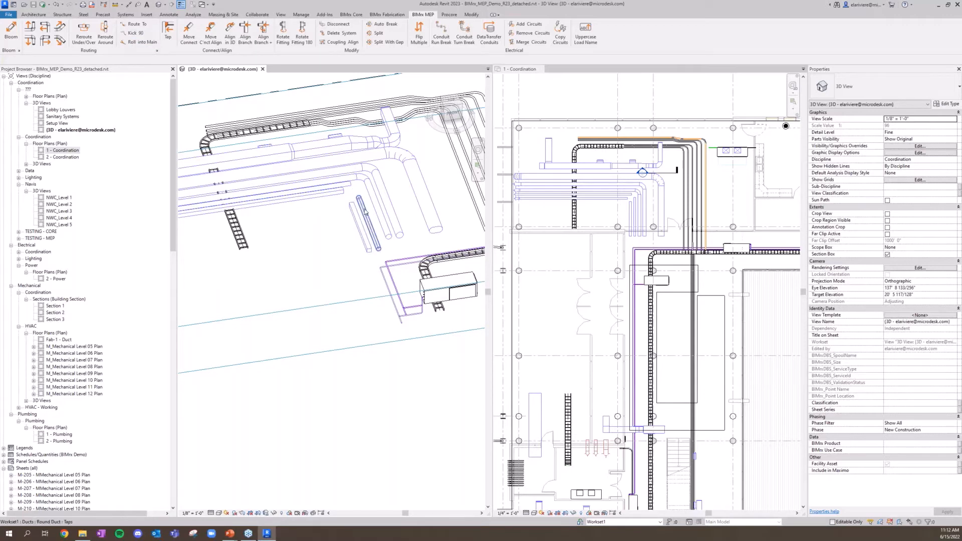
pyautogui.scroll(4, 353, 194)
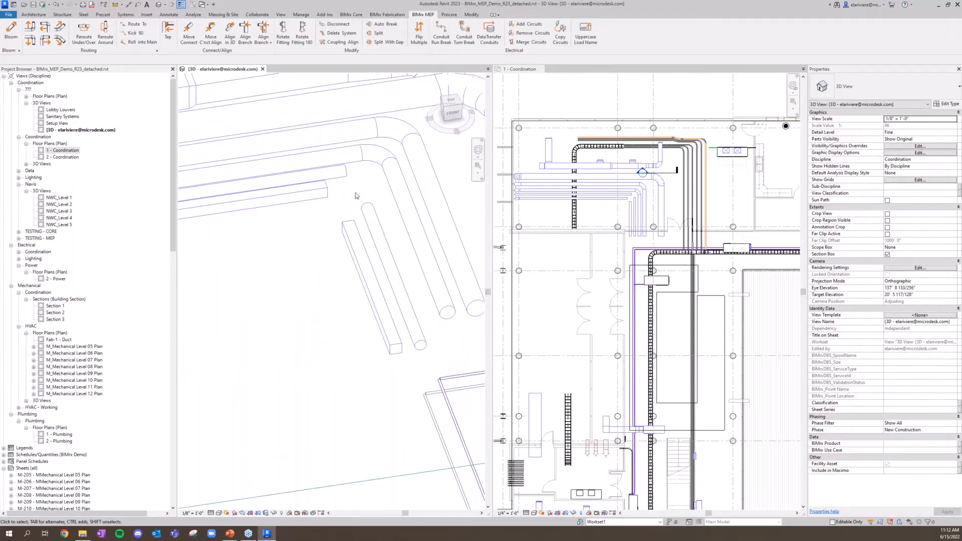
pyautogui.click(142, 34)
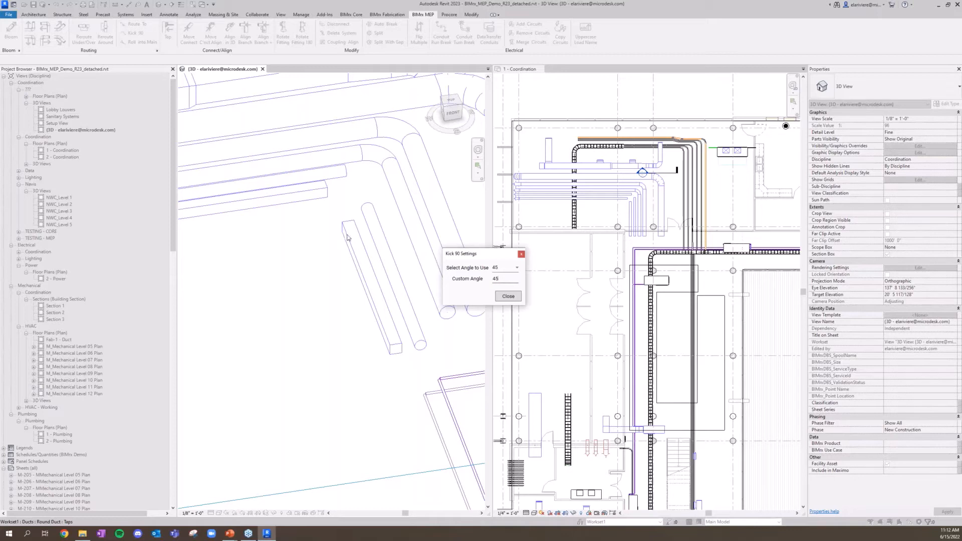
pyautogui.click(370, 213)
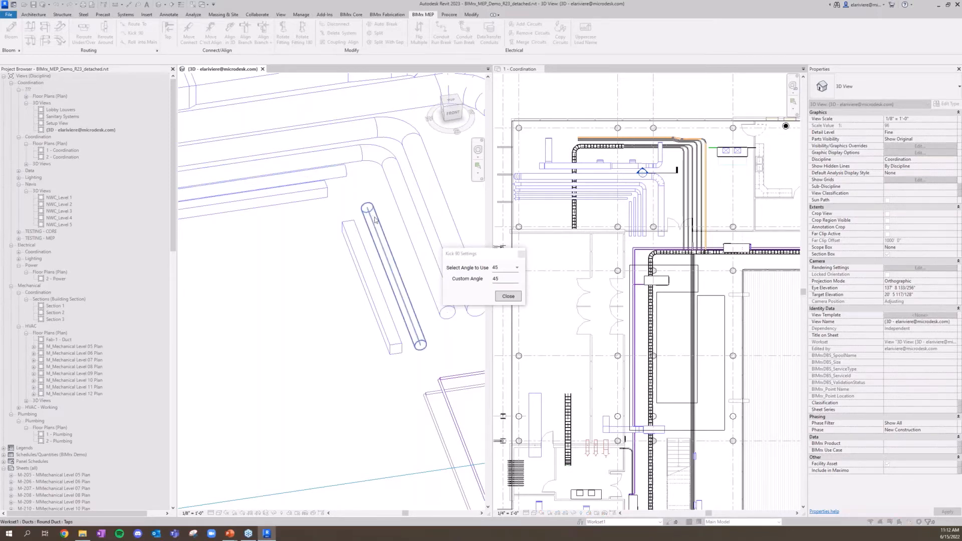
pyautogui.click(333, 179)
pyautogui.press('Return')
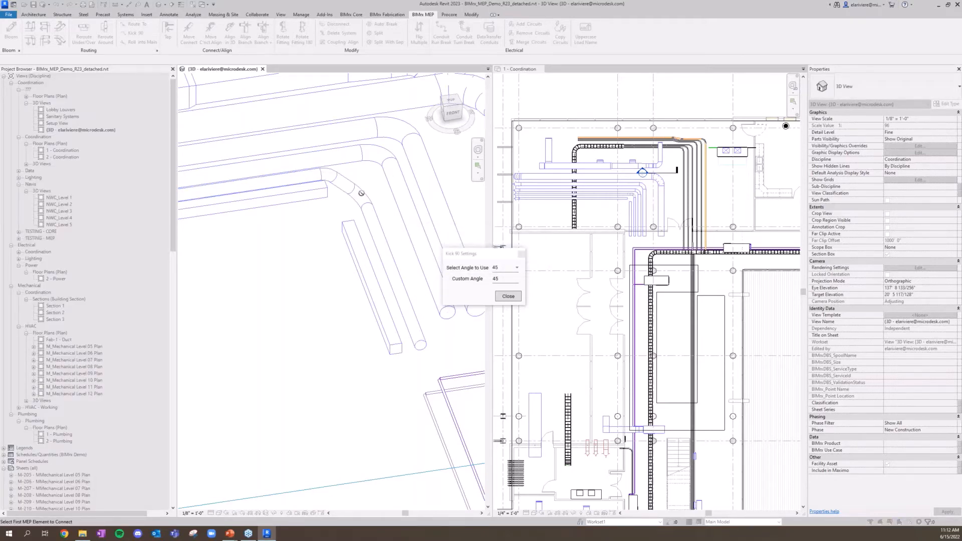
pyautogui.scroll(-2, 323, 176)
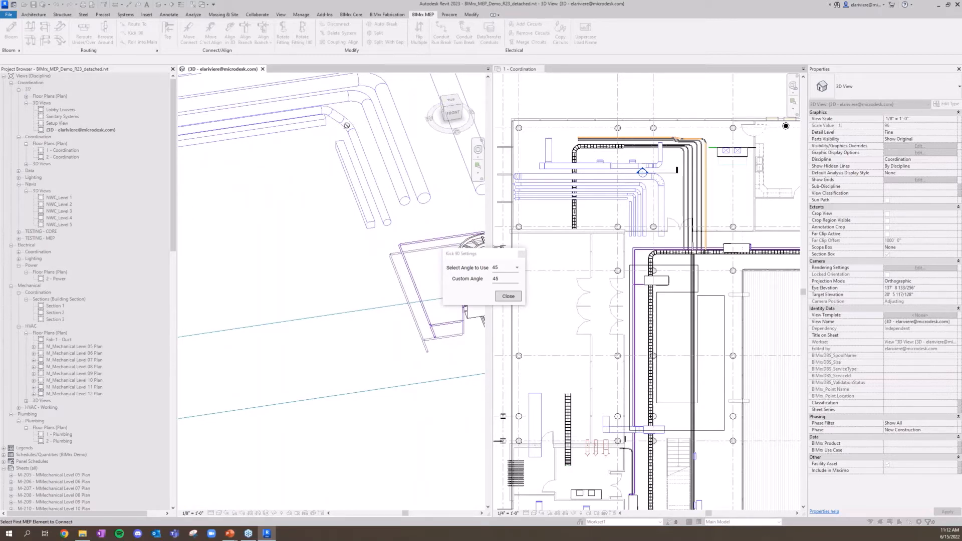
pyautogui.scroll(-2, 325, 167)
pyautogui.moveTo(325, 166); pyautogui.dragTo(304, 232, button='middle')
pyautogui.scroll(1, 315, 240)
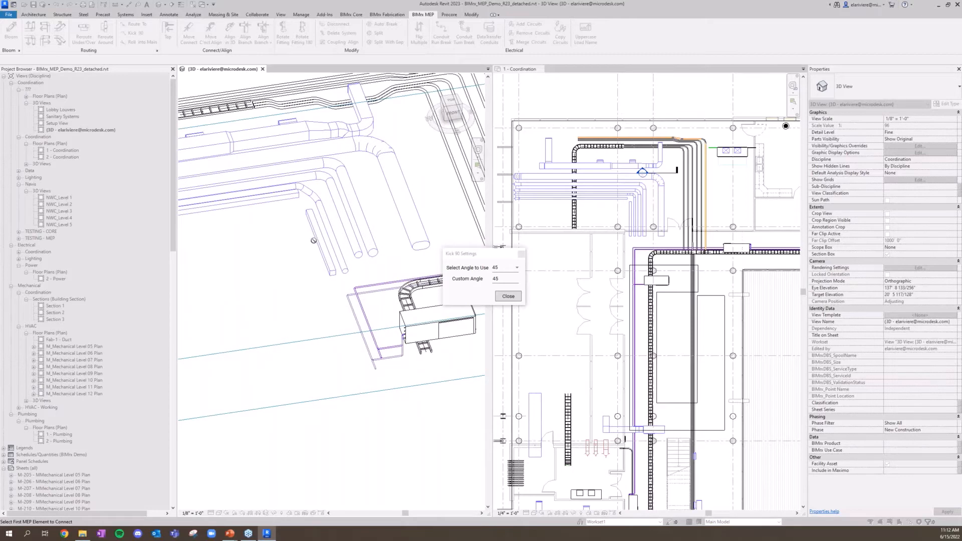
pyautogui.press('Escape')
# Isolate the room with the three short rectangular ducts, the cable tray branch and adjoining corridor unit in a 3D selection box
pyautogui.scroll(-4, 305, 251)
pyautogui.keyDown('shift'); pyautogui.moveTo(341, 215); pyautogui.dragTo(409, 190, button='middle'); pyautogui.keyUp('shift')
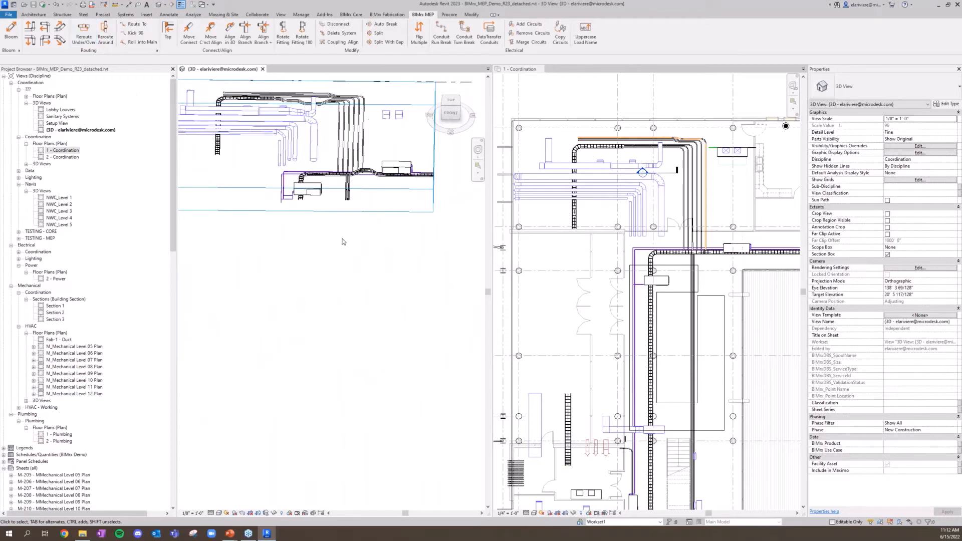
pyautogui.keyDown('shift'); pyautogui.moveTo(260, 173); pyautogui.dragTo(281, 228, button='middle'); pyautogui.keyUp('shift')
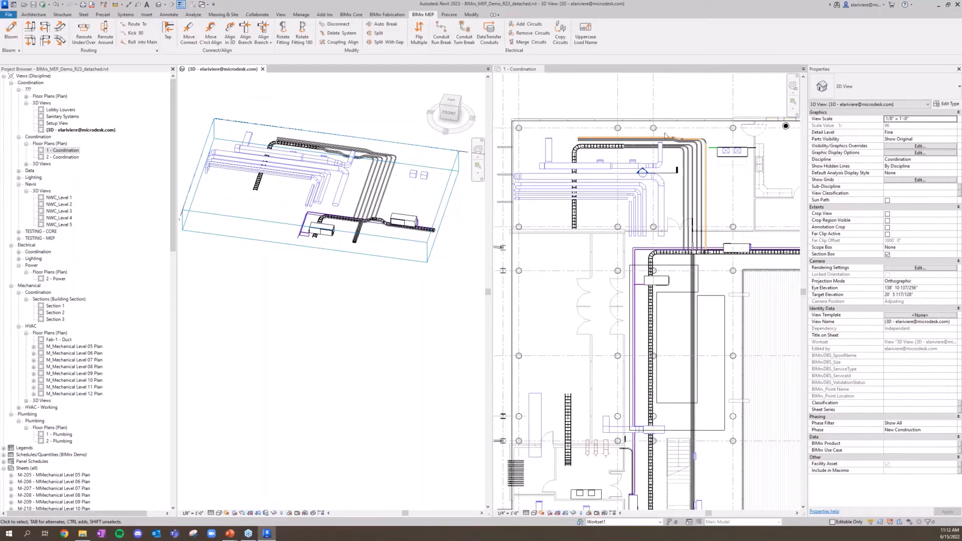
pyautogui.scroll(-3, 678, 193)
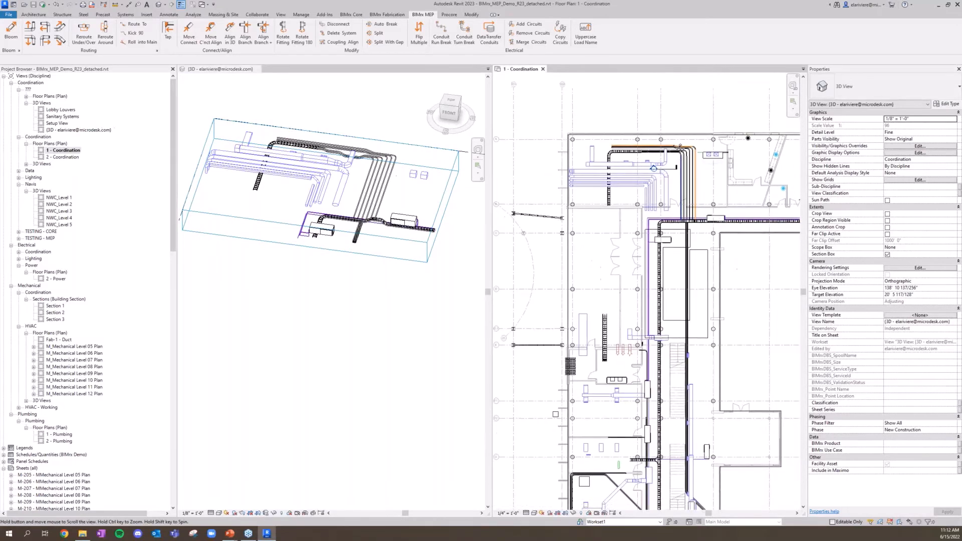
pyautogui.moveTo(679, 183); pyautogui.dragTo(685, 29, button='middle')
pyautogui.scroll(1, 644, 323)
pyautogui.scroll(3, 644, 321)
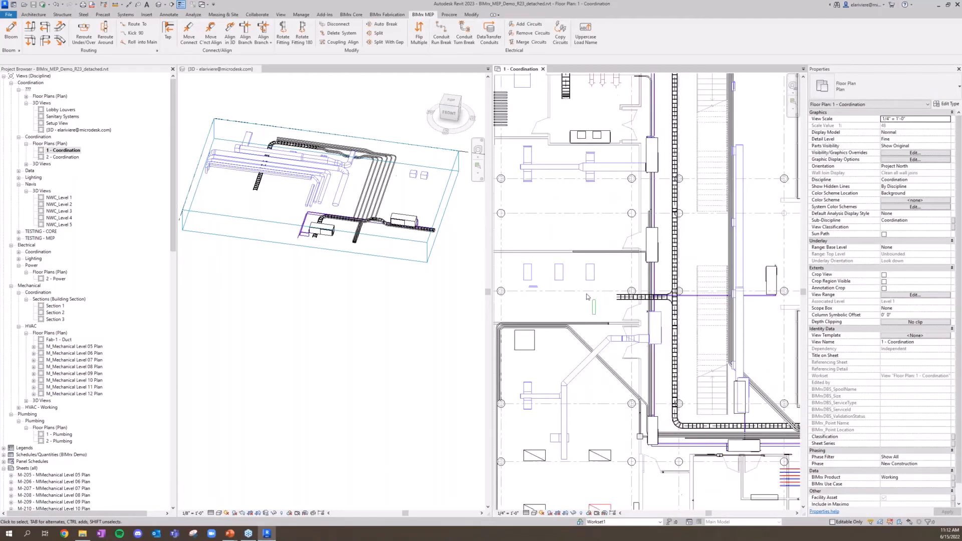
pyautogui.moveTo(564, 190); pyautogui.dragTo(736, 311)
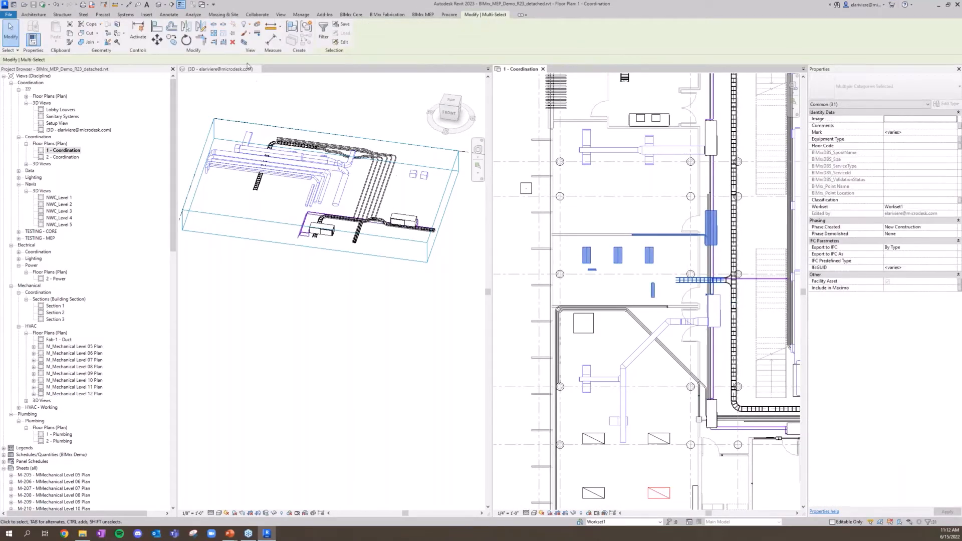
pyautogui.click(244, 42)
pyautogui.click(312, 341)
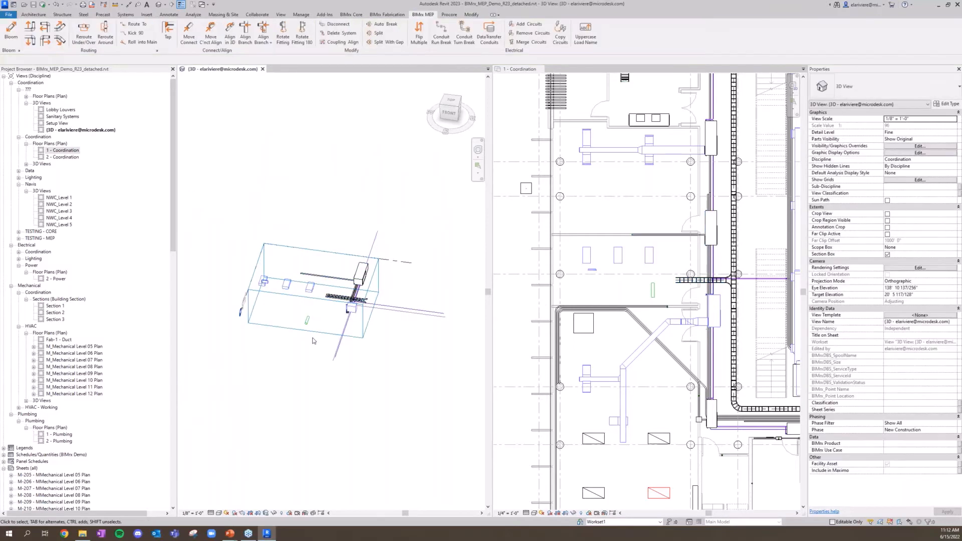
# Bloom the supply ductwork out of the horizontal heat pump unit next to the cable tray branch
pyautogui.scroll(5, 320, 350)
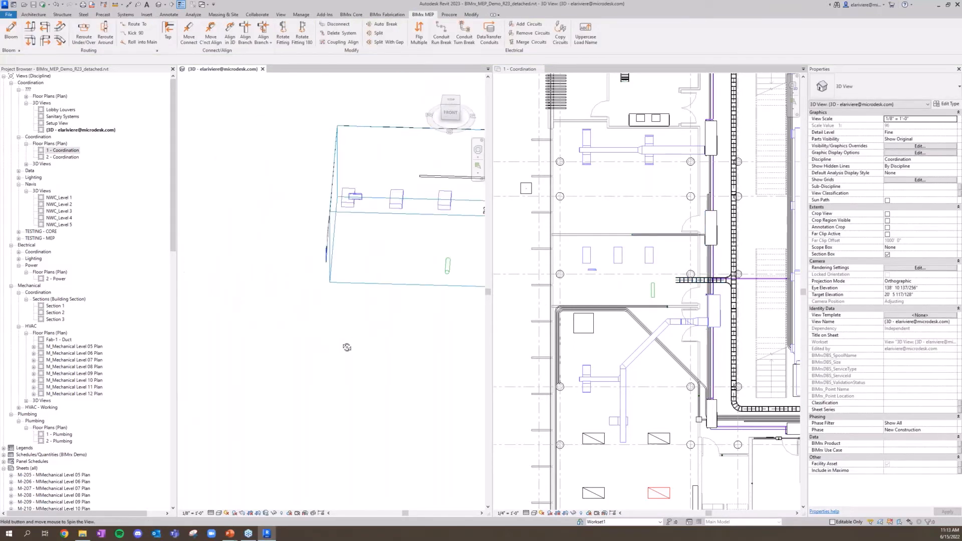
pyautogui.click(389, 215)
pyautogui.moveTo(390, 217); pyautogui.dragTo(321, 245, button='middle')
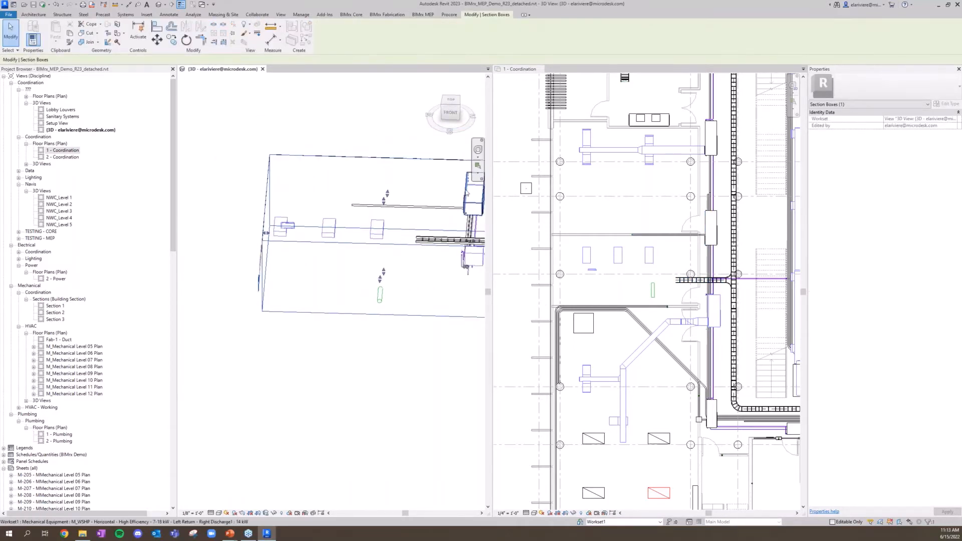
pyautogui.moveTo(465, 198)
pyautogui.keyDown('shift'); pyautogui.mouseDown(button='middle')
pyautogui.moveTo(401, 250)
pyautogui.moveTo(390, 274)
pyautogui.mouseUp(button='middle'); pyautogui.keyUp('shift')
pyautogui.click(400, 258)
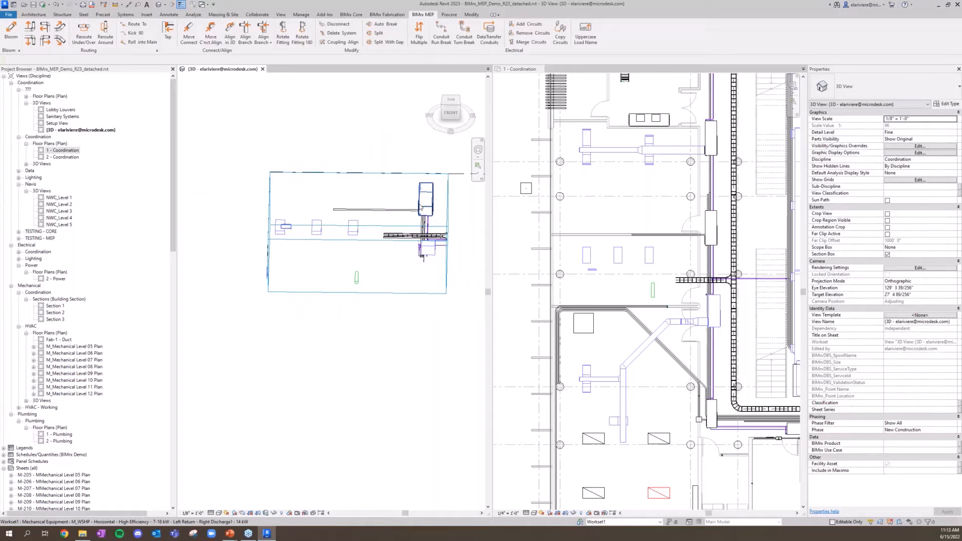
pyautogui.click(424, 206)
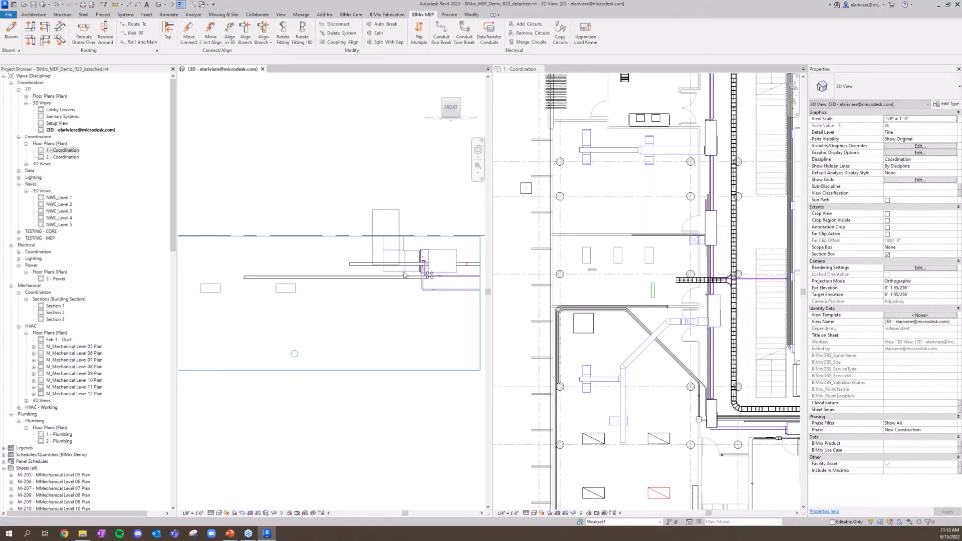
# Move the new elbow and vertical duct away from the unit, stretching the supply main past the row of short rectangular ducts
pyautogui.moveTo(372, 209); pyautogui.dragTo(410, 284)
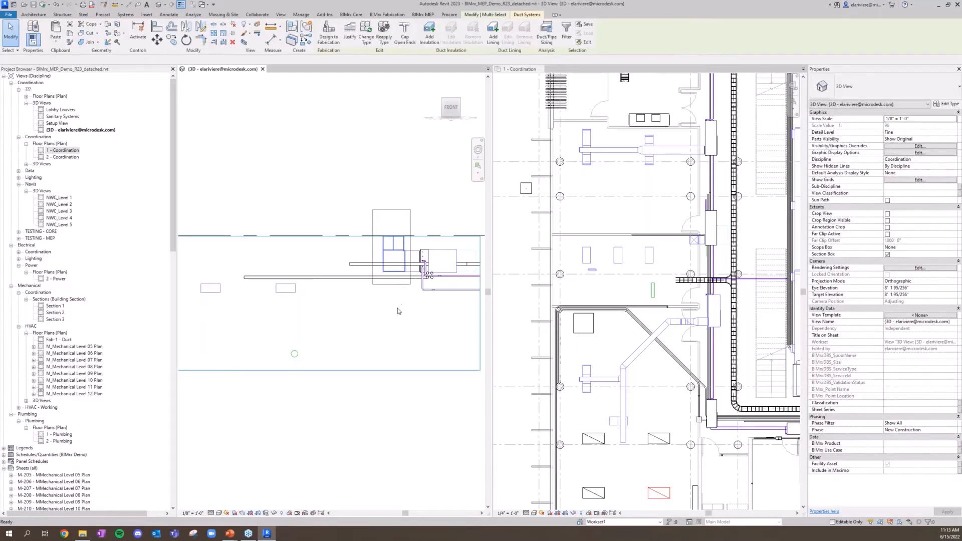
pyautogui.press('m')
pyautogui.press('v')
pyautogui.click(451, 107)
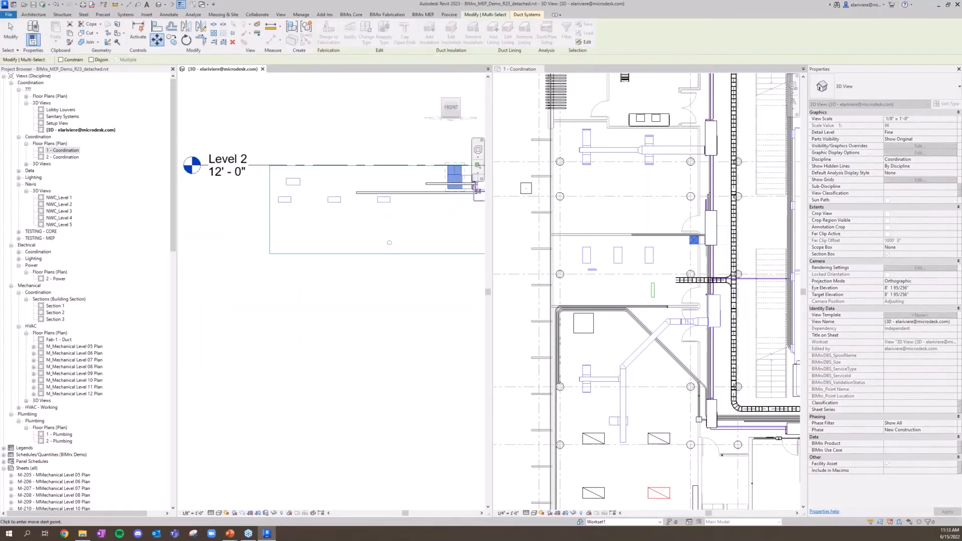
pyautogui.click(460, 228)
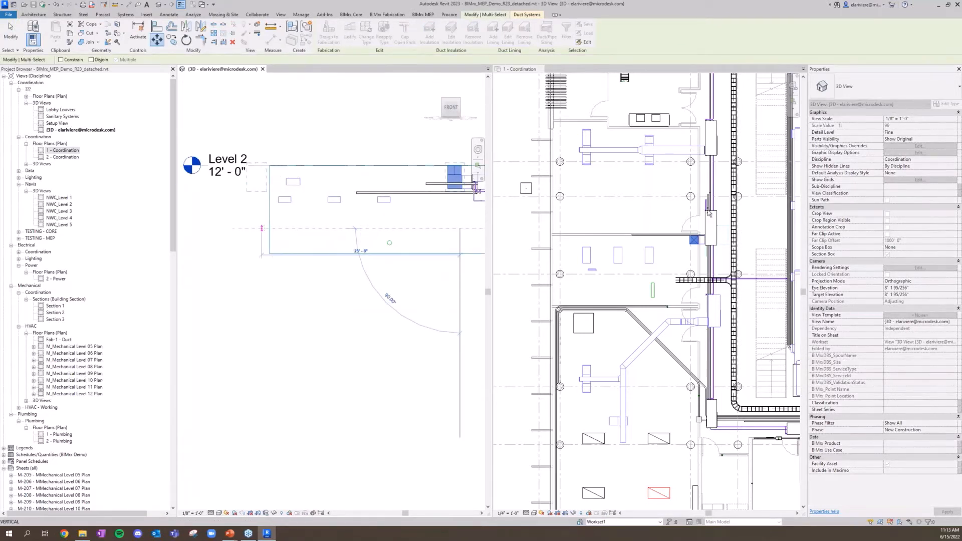
pyautogui.click(631, 244)
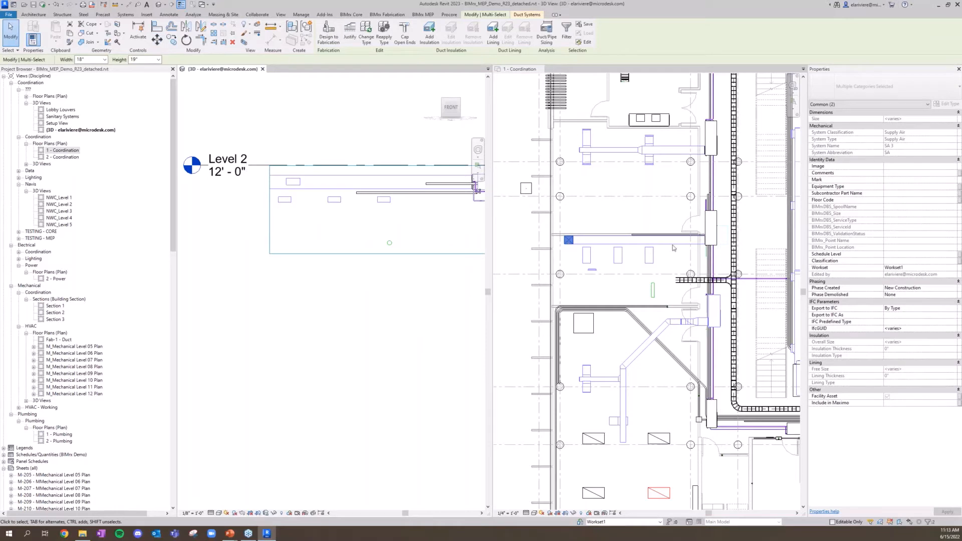
pyautogui.click(393, 236)
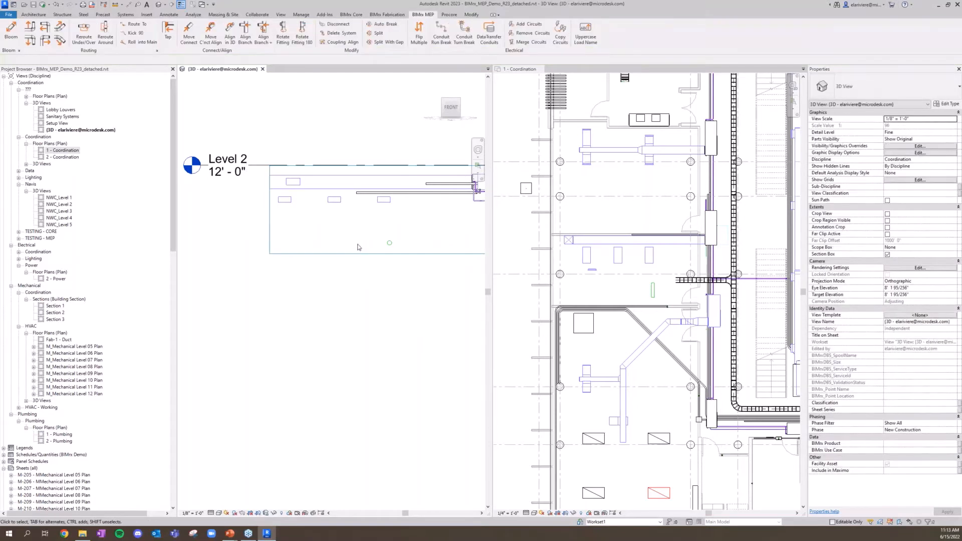
# Align the two short rectangular ducts nearest the unit to the supply main's elevation with Align Branch
pyautogui.keyDown('shift'); pyautogui.moveTo(393, 236); pyautogui.dragTo(343, 269, button='middle'); pyautogui.keyUp('shift')
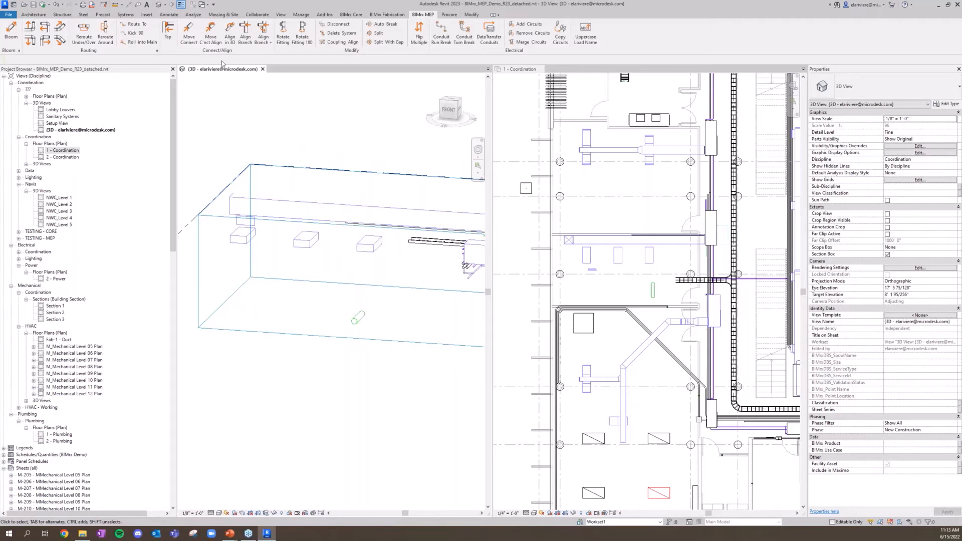
pyautogui.click(246, 41)
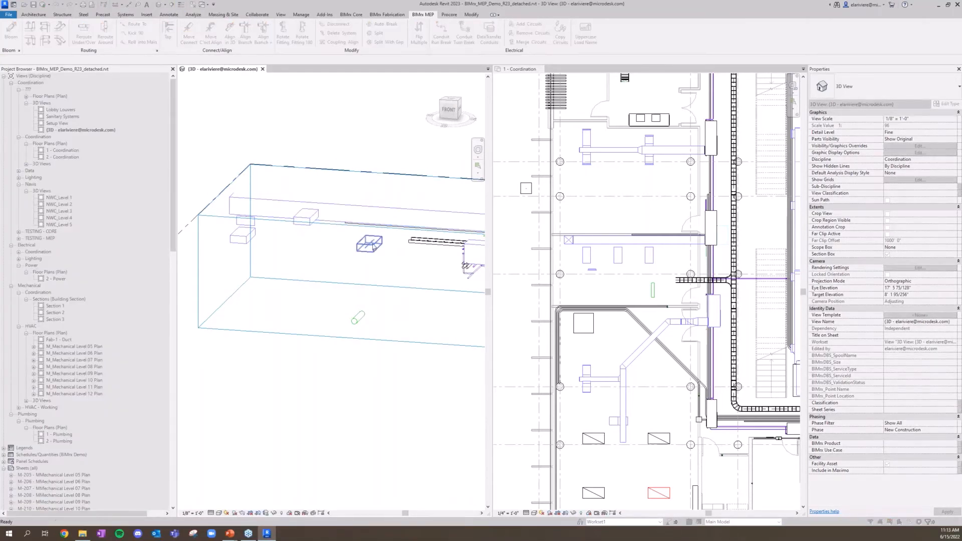
pyautogui.keyDown('shift'); pyautogui.moveTo(333, 247); pyautogui.dragTo(407, 212, button='middle'); pyautogui.keyUp('shift')
pyautogui.click(406, 212)
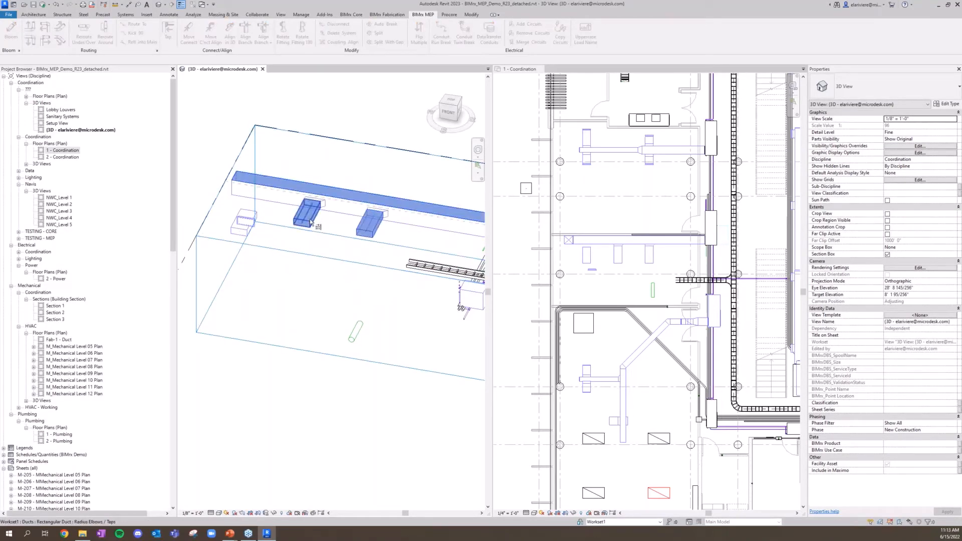
pyautogui.click(448, 111)
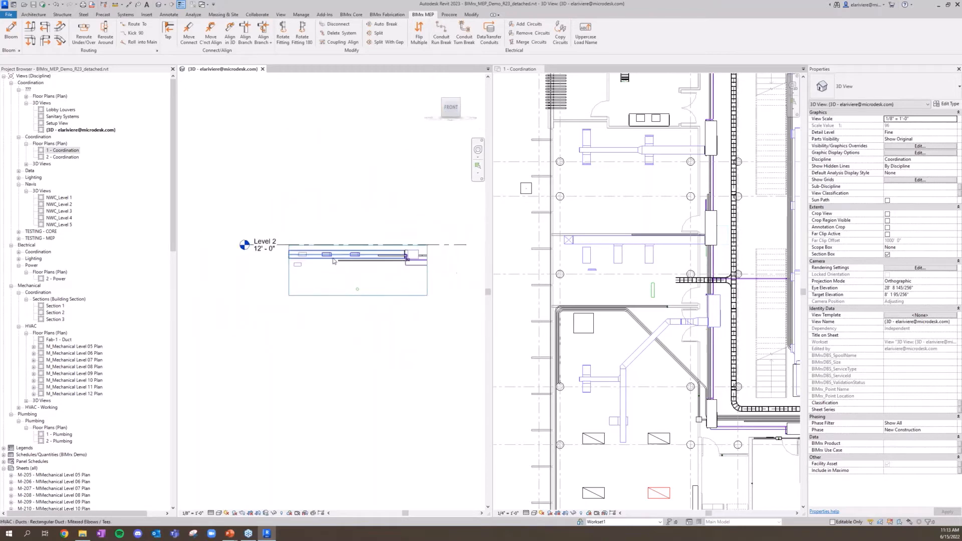
# Move the lowest short rectangular duct up and slightly sideways in the front view so it meets the supply main's height
pyautogui.scroll(6, 272, 285)
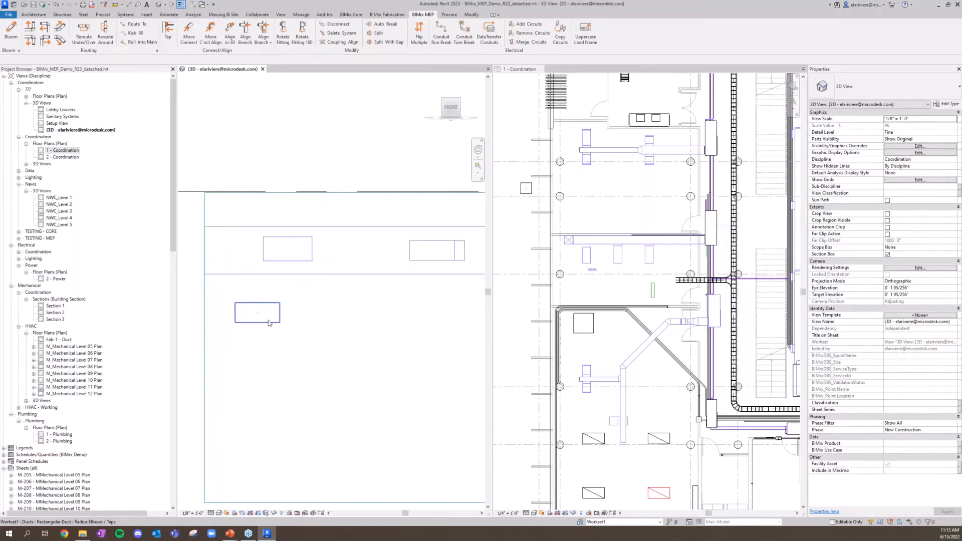
pyautogui.click(269, 322)
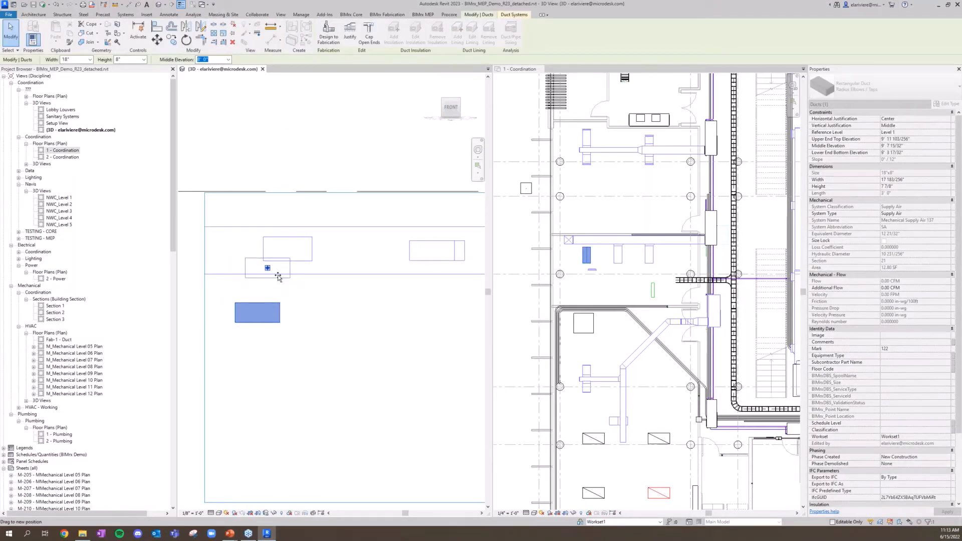
pyautogui.moveTo(281, 282); pyautogui.dragTo(282, 283)
pyautogui.click(313, 286)
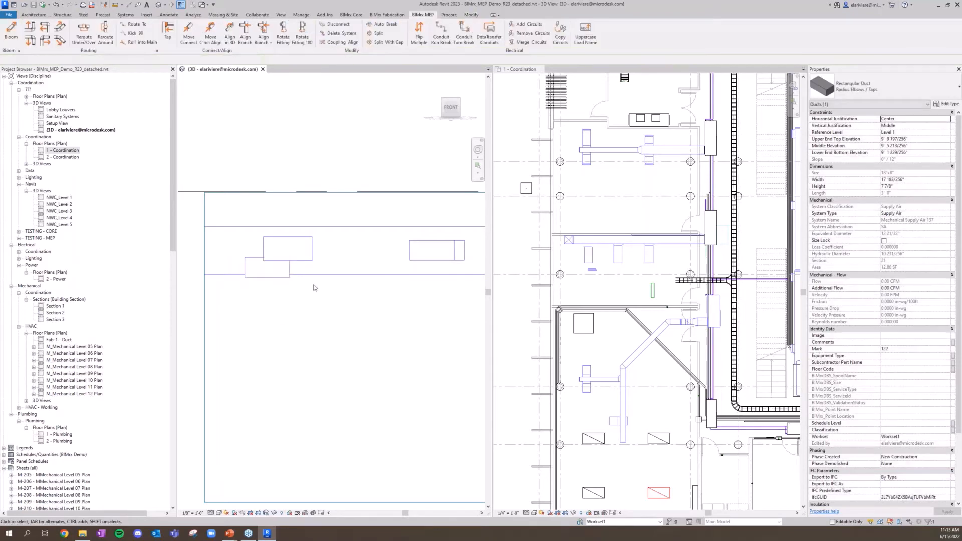
# Connect the moved short rectangular duct at the far end of the row to the supply main with Tap
pyautogui.scroll(-2, 320, 287)
pyautogui.keyDown('shift'); pyautogui.moveTo(359, 292); pyautogui.dragTo(321, 320, button='middle'); pyautogui.keyUp('shift')
pyautogui.moveTo(326, 317); pyautogui.dragTo(308, 345, button='middle')
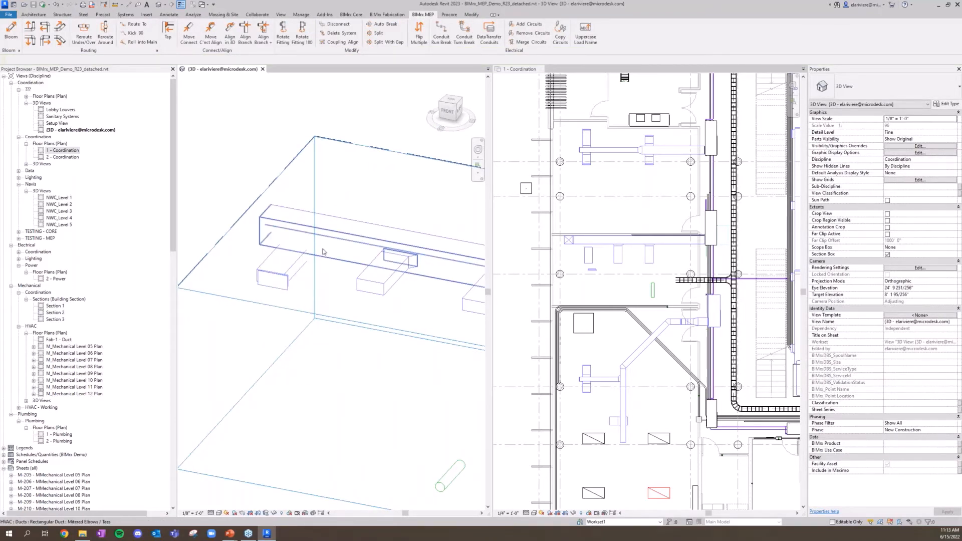
pyautogui.click(167, 40)
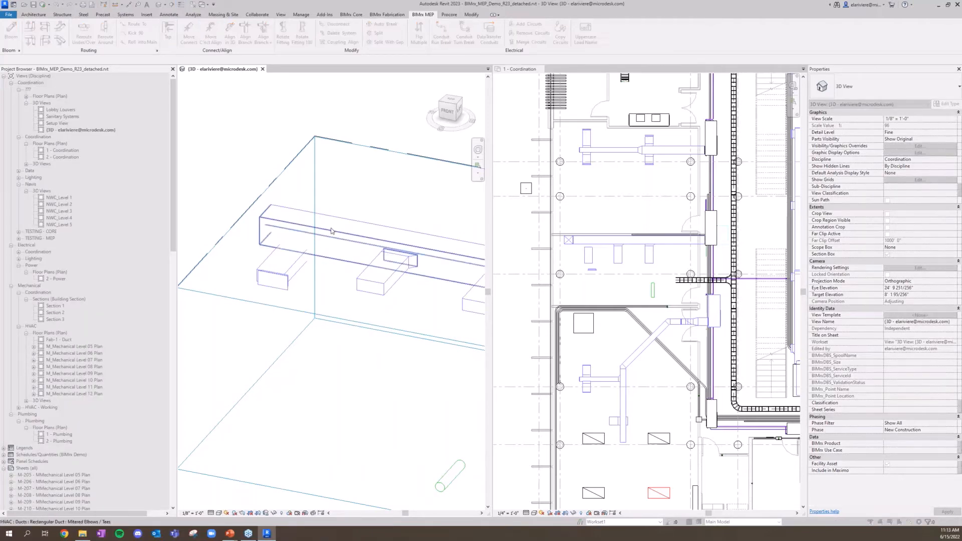
pyautogui.press('Escape')
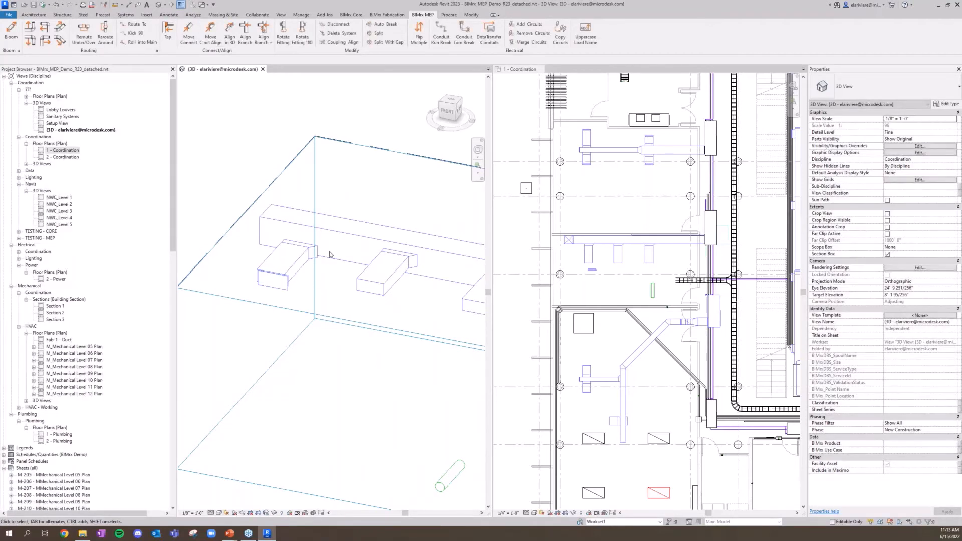
pyautogui.scroll(4, 323, 257)
pyautogui.scroll(-2, 324, 257)
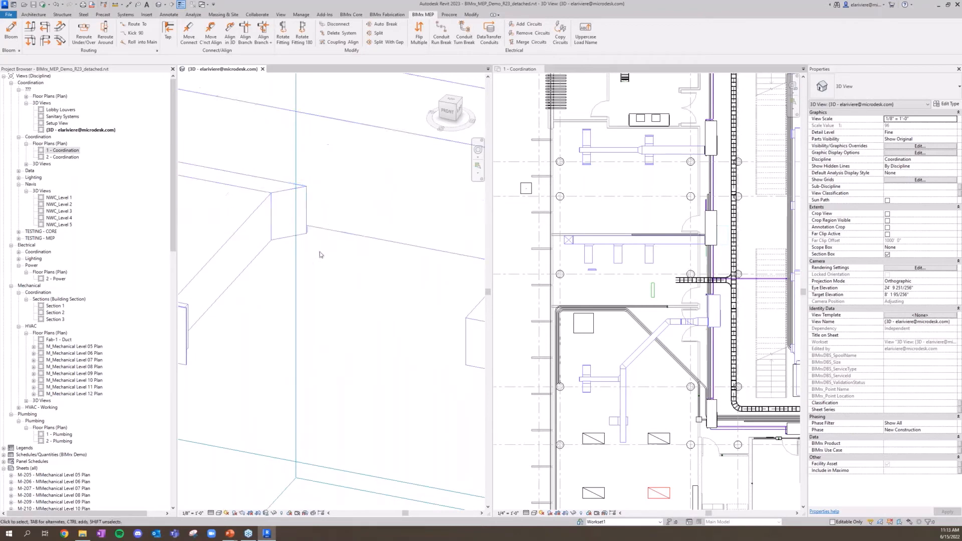
# Copy the sidewall supply diffuser near the end branch duct twice, placing both copies in the open area beyond the other branches
pyautogui.scroll(-3, 319, 254)
pyautogui.moveTo(323, 256)
pyautogui.keyDown('shift'); pyautogui.mouseDown(button='middle')
pyautogui.moveTo(344, 210)
pyautogui.moveTo(337, 257)
pyautogui.mouseUp(button='middle'); pyautogui.keyUp('shift')
pyautogui.moveTo(257, 200); pyautogui.dragTo(239, 208, button='middle')
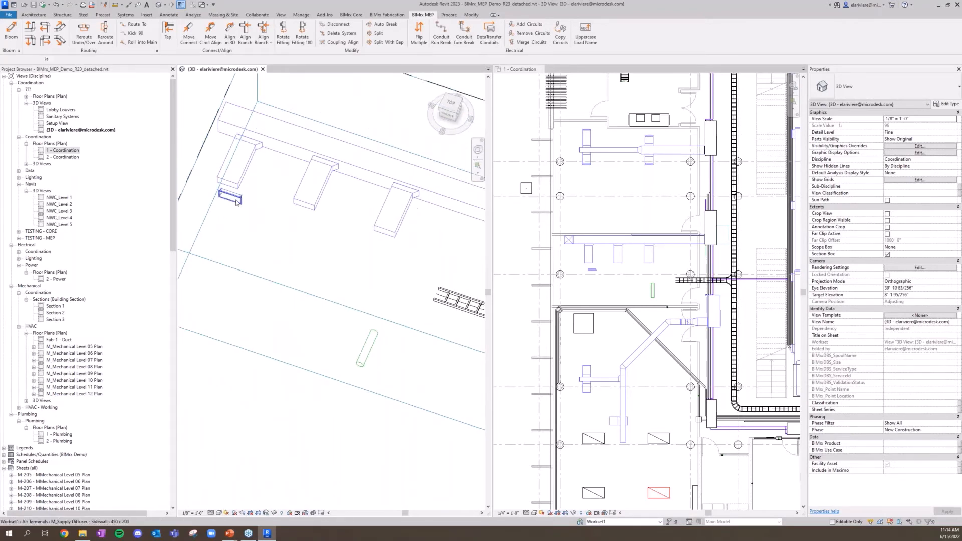
pyautogui.click(233, 200)
pyautogui.press('c')
pyautogui.press('o')
pyautogui.click(234, 201)
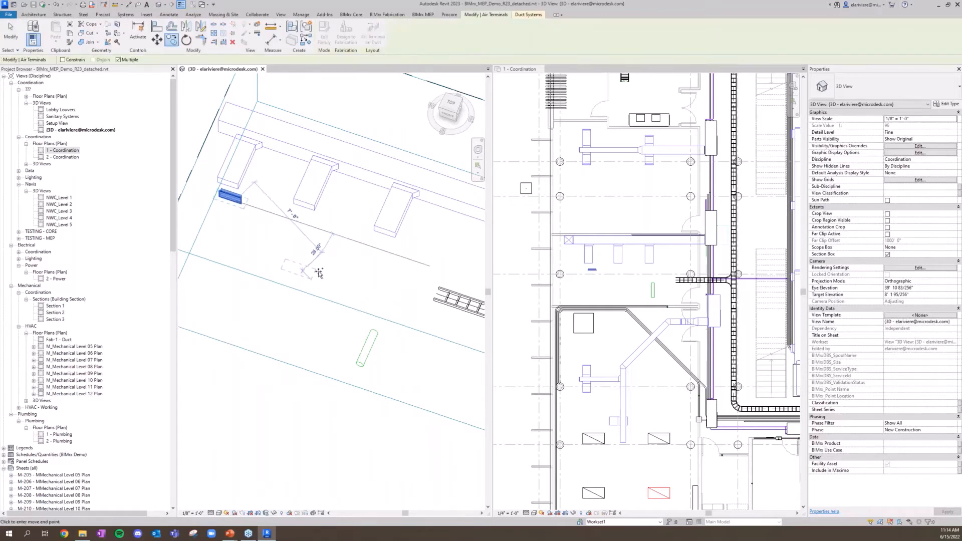
pyautogui.click(301, 271)
pyautogui.click(361, 272)
pyautogui.press('Escape')
pyautogui.press('Escape')
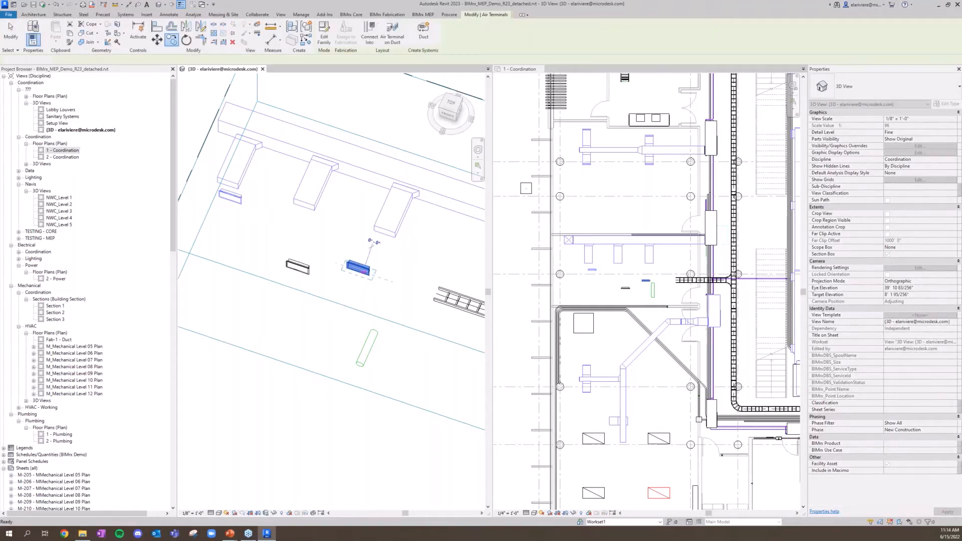
# Rotate the diffuser copy nearest the cable tray so it sits at an angle to the branch ducts
pyautogui.click(360, 270)
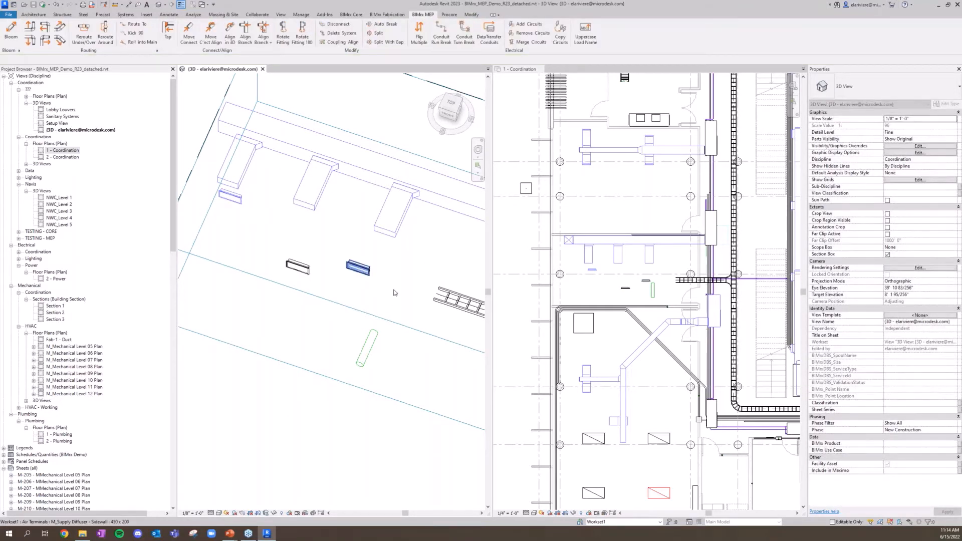
pyautogui.press('r')
pyautogui.press('o')
pyautogui.click(406, 314)
pyautogui.click(397, 309)
pyautogui.press('Escape')
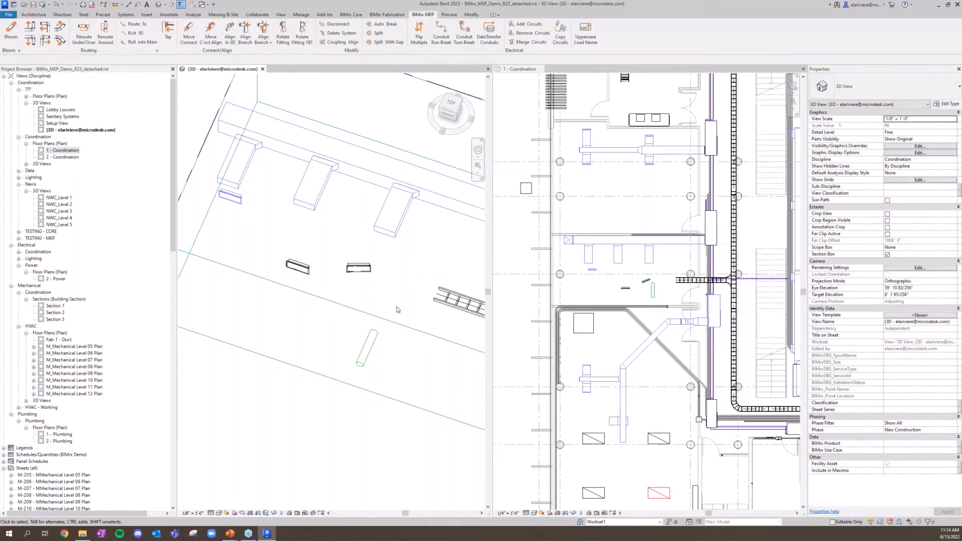
# Attach the two unrotated diffusers to their branch duct ends with Move Connect and the rotated one with Move Connect Align
pyautogui.click(190, 41)
pyautogui.press('Escape')
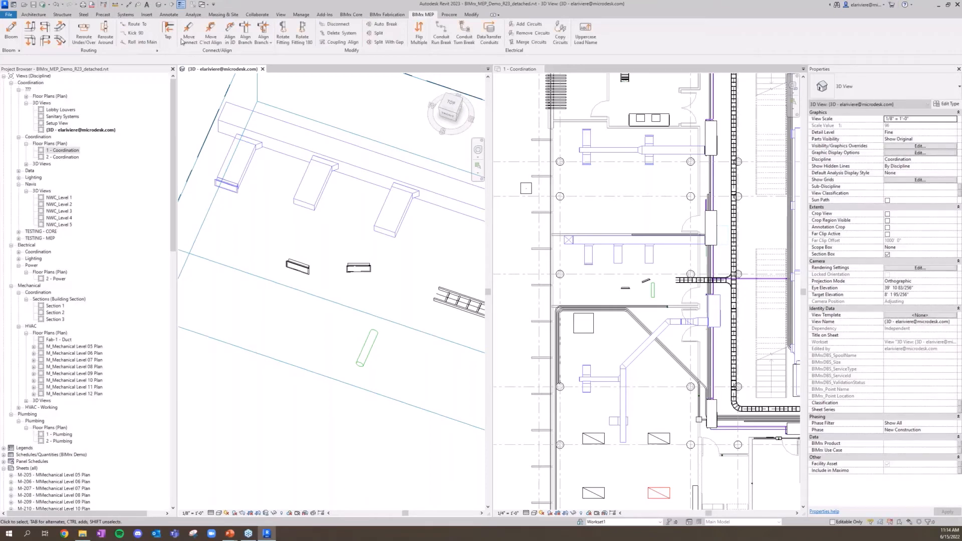
pyautogui.click(190, 39)
pyautogui.click(304, 269)
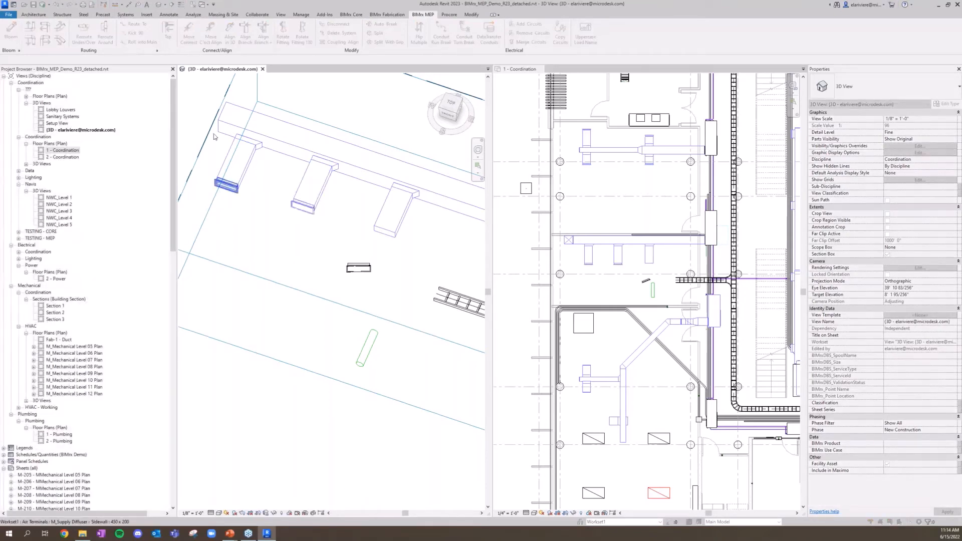
pyautogui.click(210, 38)
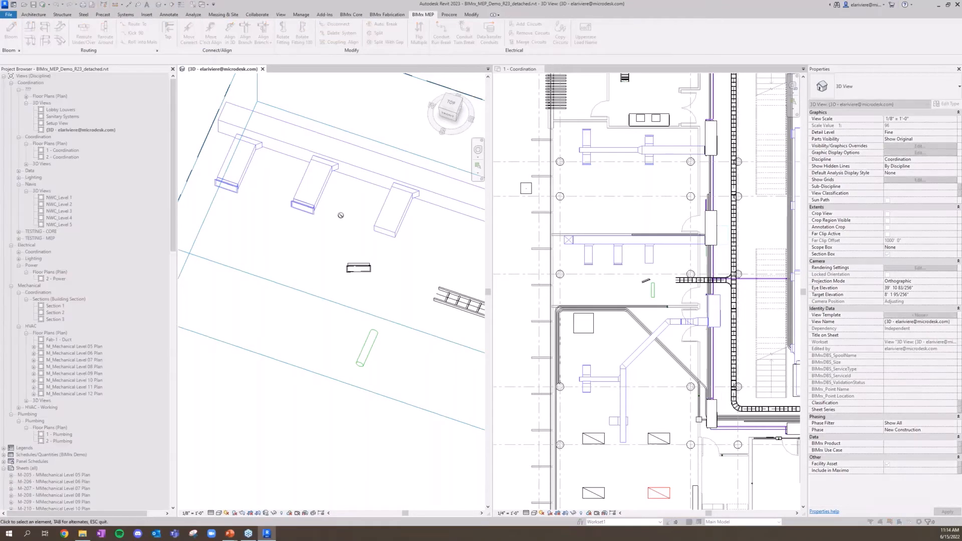
# Flip the three rectangular taps on the supply main with Flip Multiple, and flip them back to their original direction
pyautogui.scroll(-3, 315, 259)
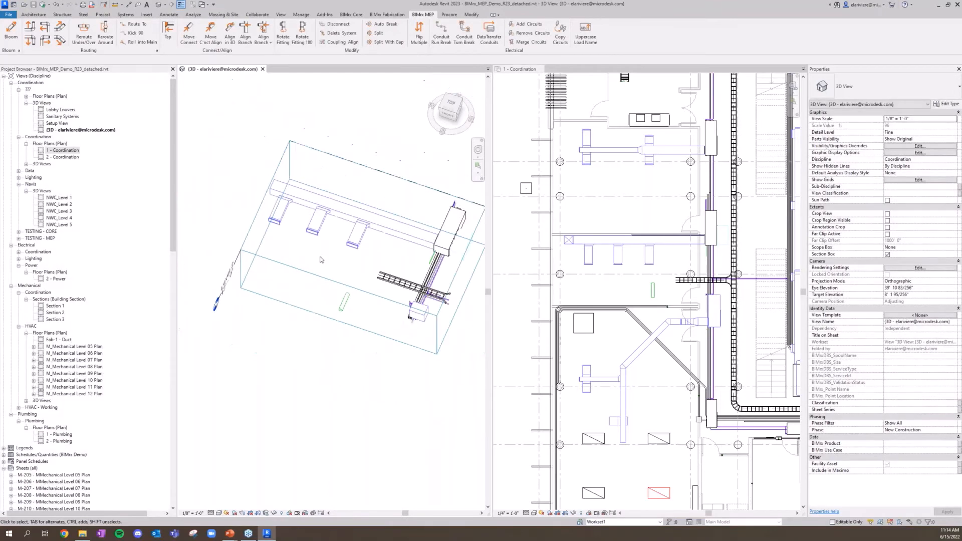
pyautogui.keyDown('shift'); pyautogui.moveTo(327, 270); pyautogui.dragTo(381, 290, button='middle'); pyautogui.keyUp('shift')
pyautogui.scroll(5, 359, 248)
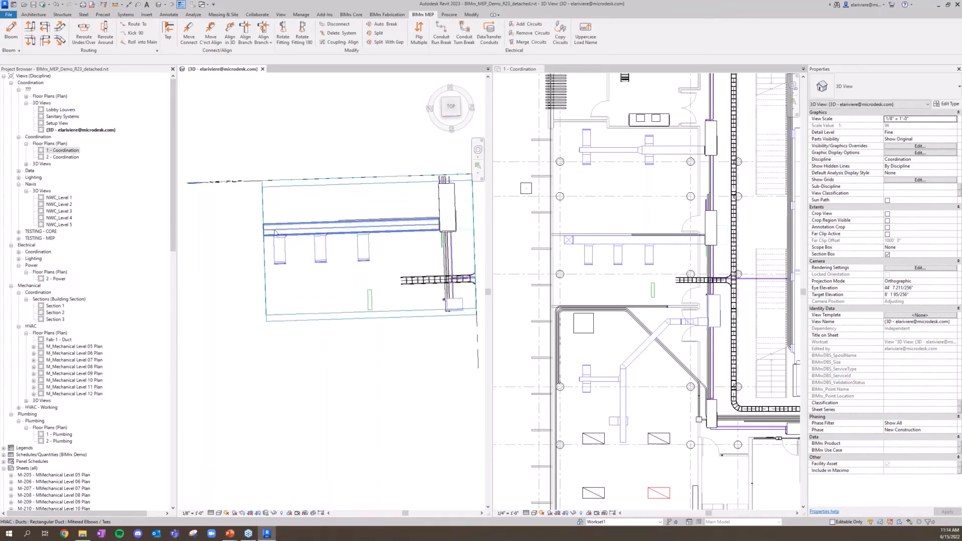
pyautogui.scroll(-2, 359, 250)
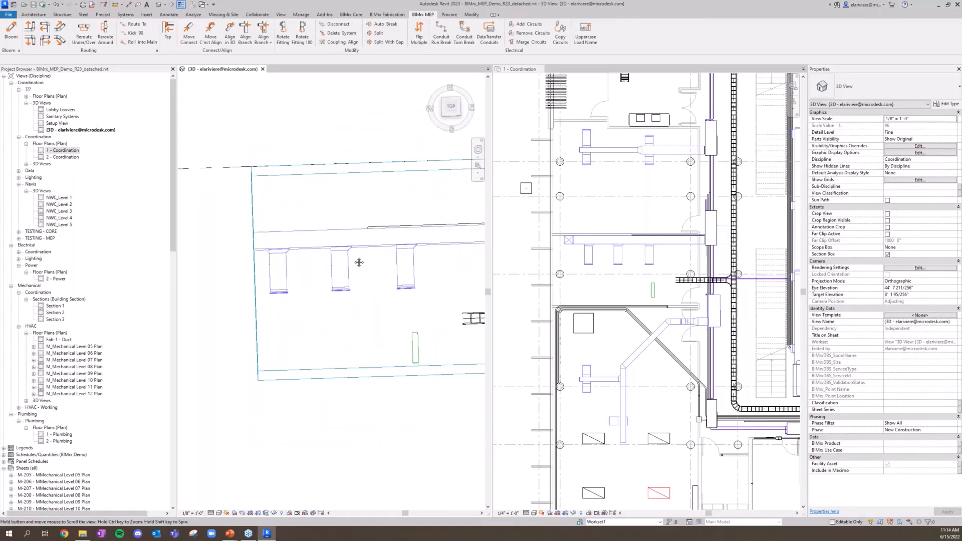
pyautogui.moveTo(214, 202); pyautogui.dragTo(438, 267)
pyautogui.click(422, 14)
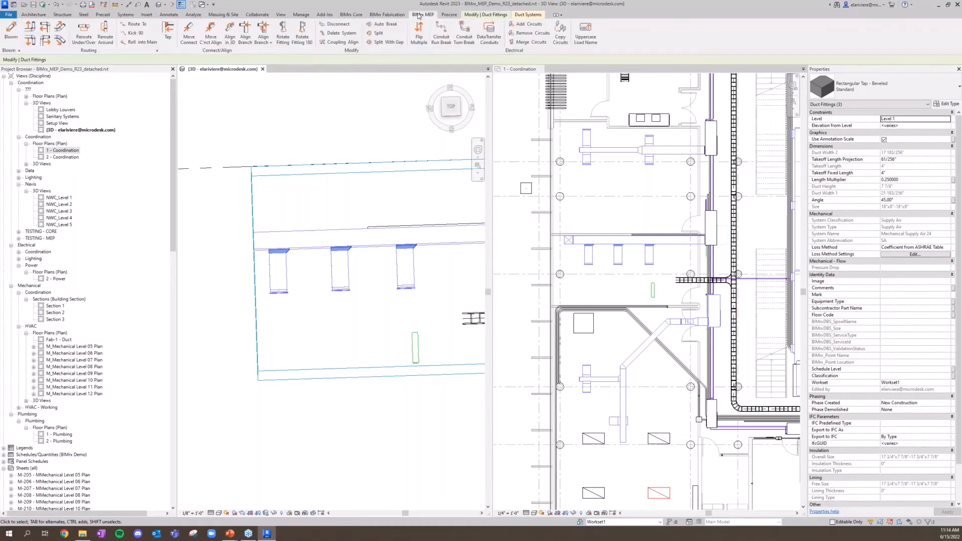
pyautogui.click(419, 36)
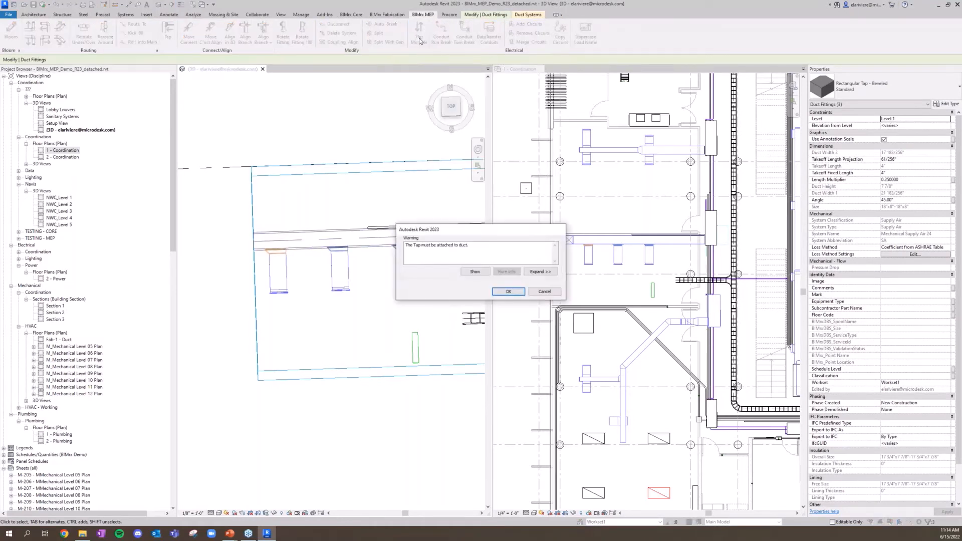
pyautogui.click(519, 295)
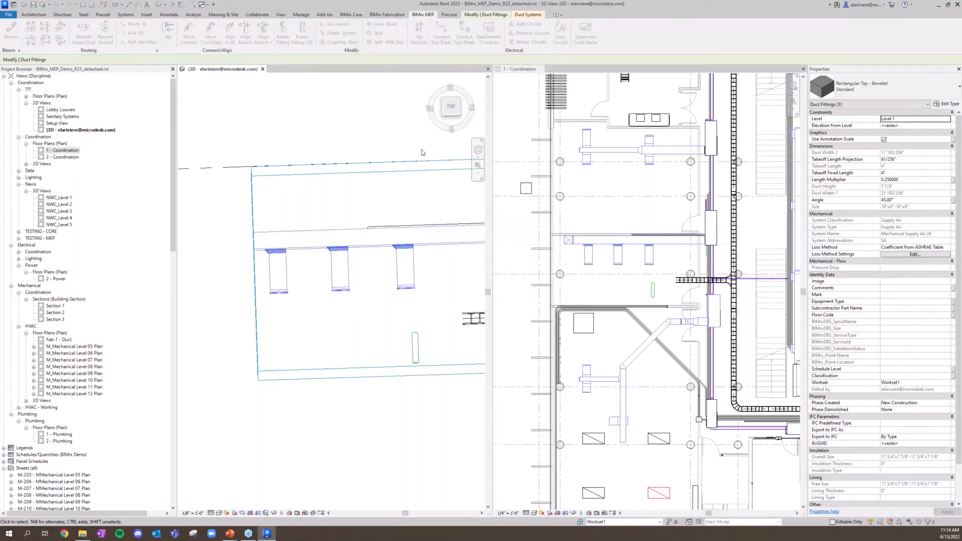
pyautogui.click(419, 36)
pyautogui.click(360, 261)
# Flip the six plain recessed lighting fixtures in the Level 1 coordination plan with Flip Multiple
pyautogui.scroll(3, 352, 253)
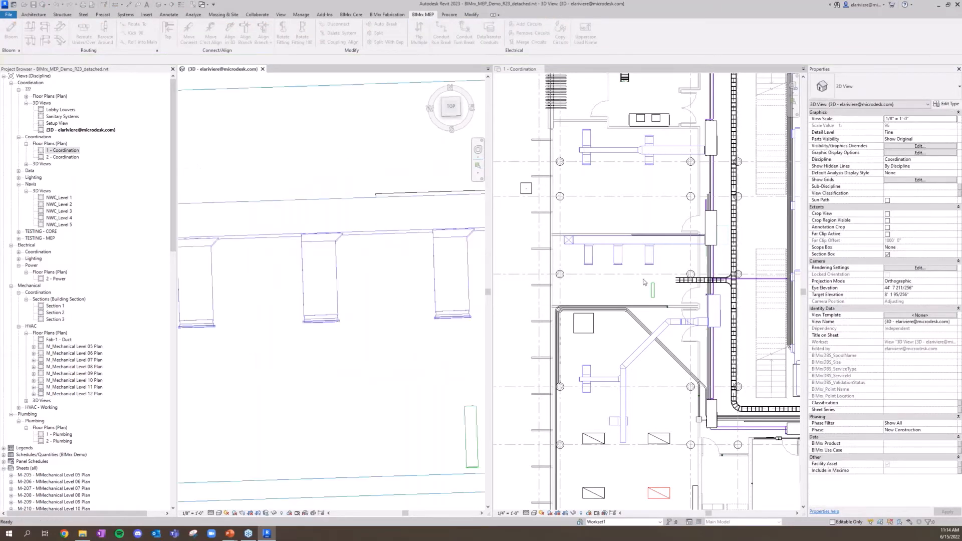
pyautogui.scroll(-3, 640, 284)
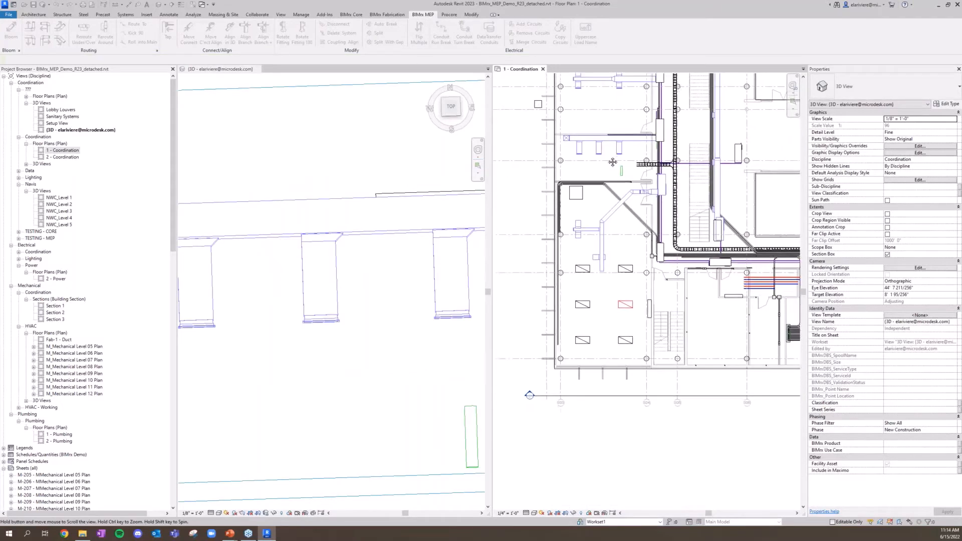
pyautogui.scroll(3, 592, 297)
pyautogui.click(571, 257)
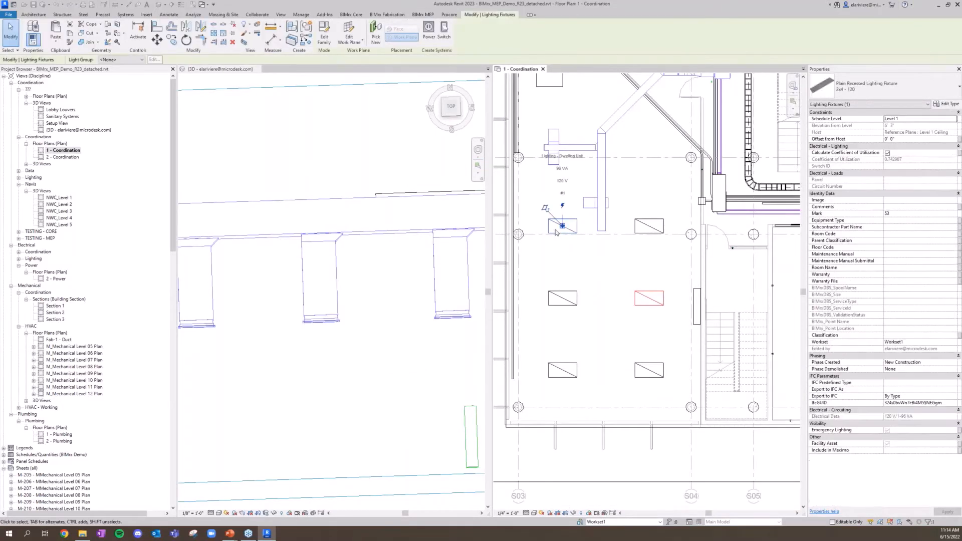
pyautogui.click(608, 302)
pyautogui.moveTo(534, 214); pyautogui.dragTo(687, 398)
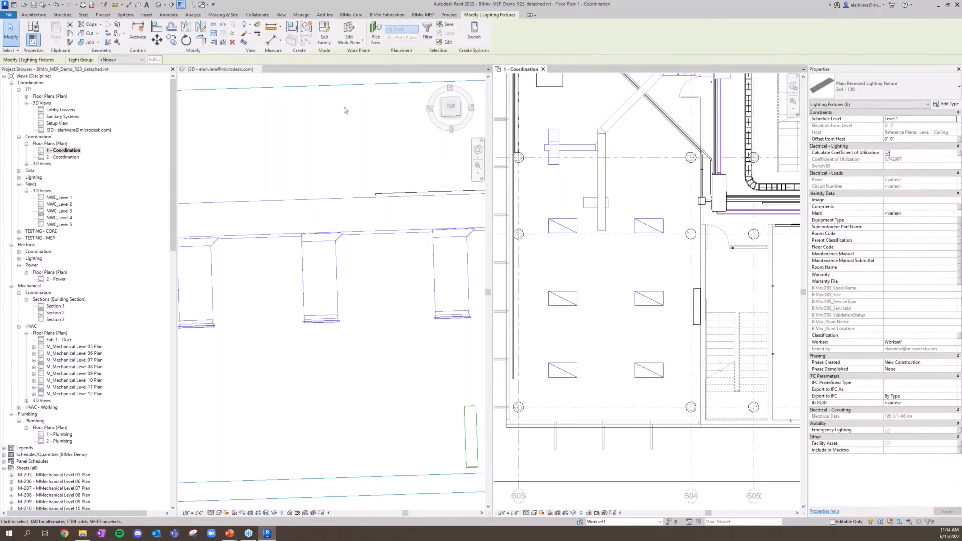
pyautogui.click(420, 15)
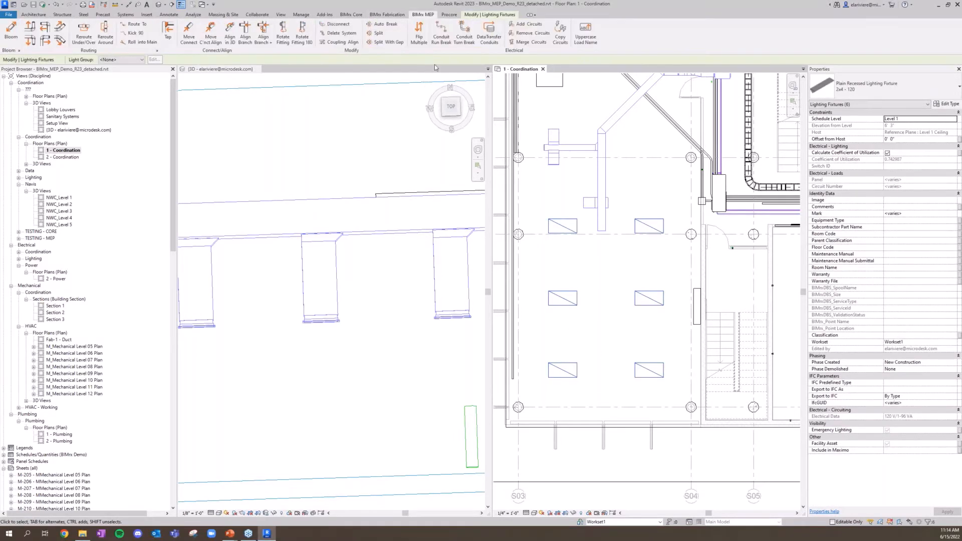
pyautogui.click(419, 40)
pyautogui.click(419, 39)
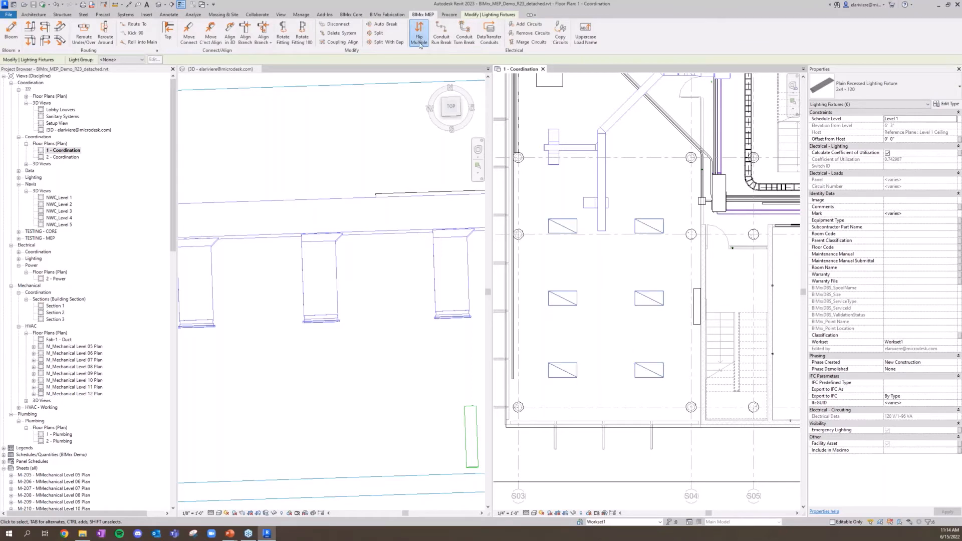
pyautogui.click(619, 263)
# Flip the two duplex receptacles on the wall beside the stair with Flip Multiple
pyautogui.scroll(6, 617, 251)
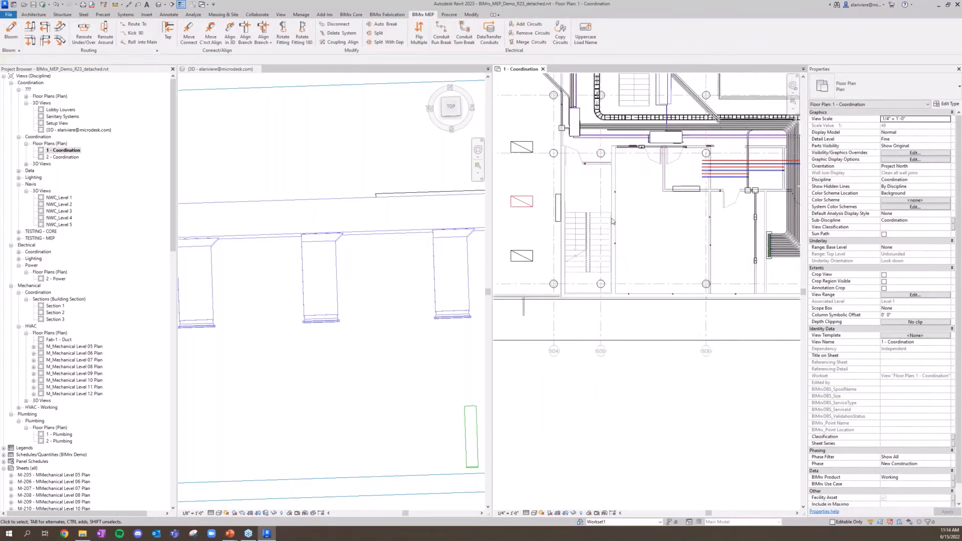
pyautogui.moveTo(615, 215); pyautogui.dragTo(598, 289, button='middle')
pyautogui.moveTo(566, 116); pyautogui.dragTo(667, 485)
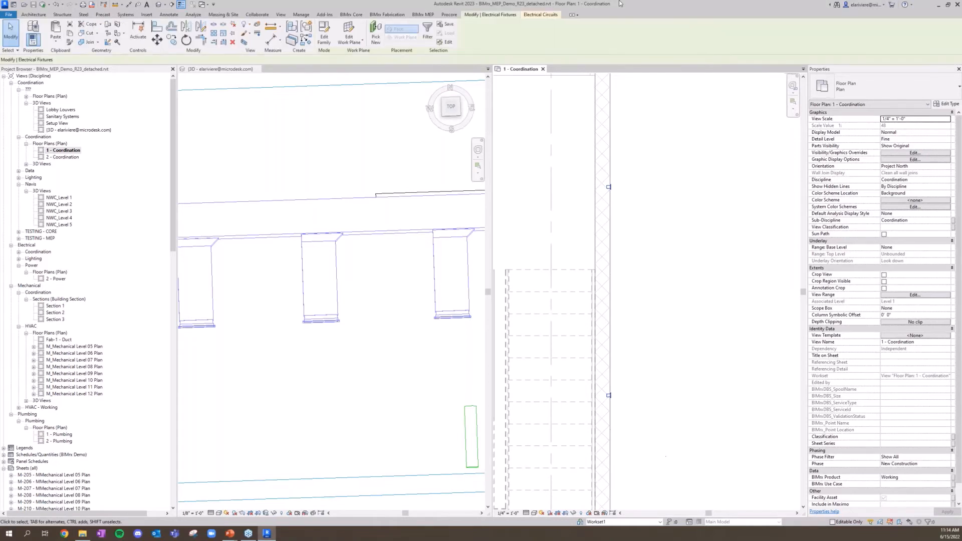
pyautogui.click(416, 17)
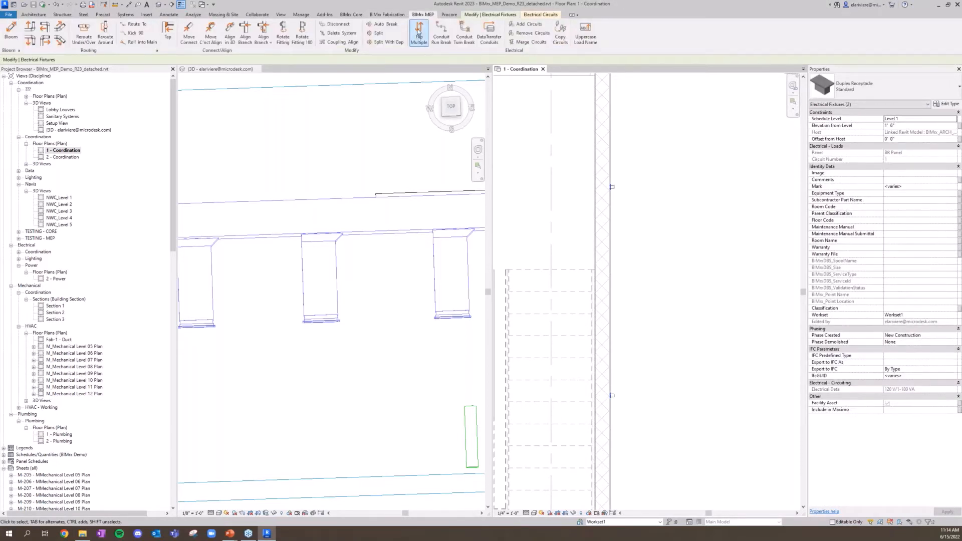
pyautogui.click(551, 152)
# Examine the Level 1 coordination plan from the stair area up to the rooms above the opposite wing's cable tray corridor
pyautogui.scroll(-2, 549, 151)
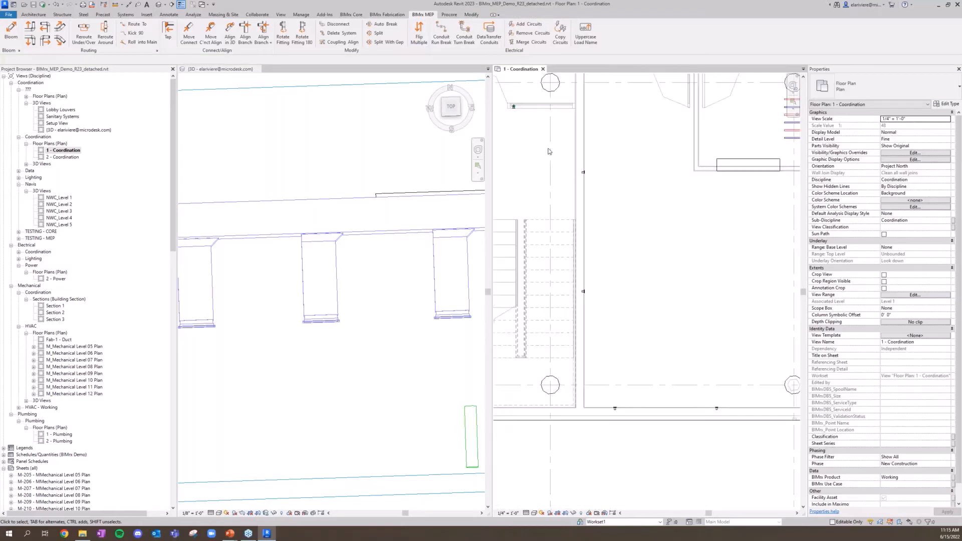
pyautogui.scroll(-5, 550, 152)
pyautogui.moveTo(654, 290); pyautogui.dragTo(788, 468, button='middle')
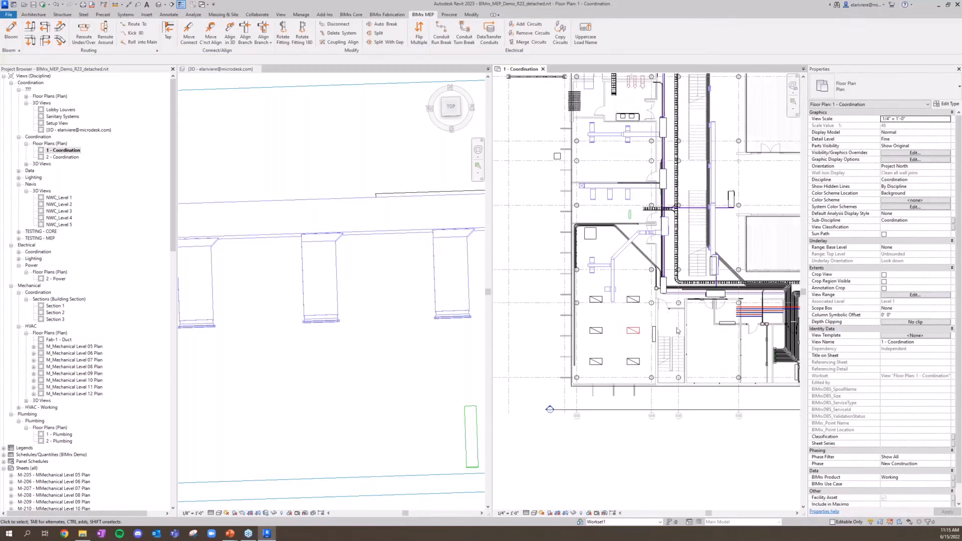
pyautogui.scroll(-1, 608, 353)
pyautogui.moveTo(607, 354); pyautogui.dragTo(585, 384, button='middle')
pyautogui.scroll(1, 604, 309)
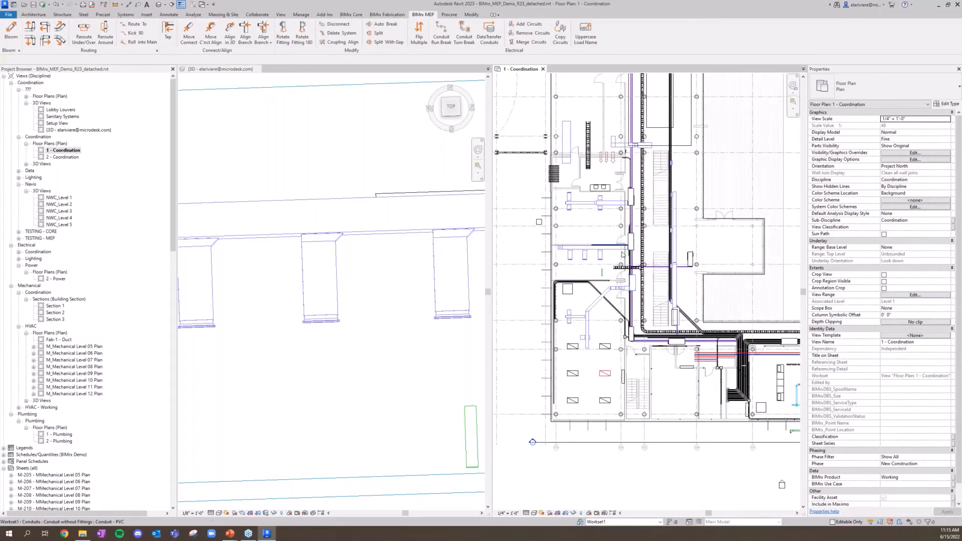
pyautogui.scroll(-2, 608, 304)
pyautogui.moveTo(609, 304); pyautogui.dragTo(571, 387, button='middle')
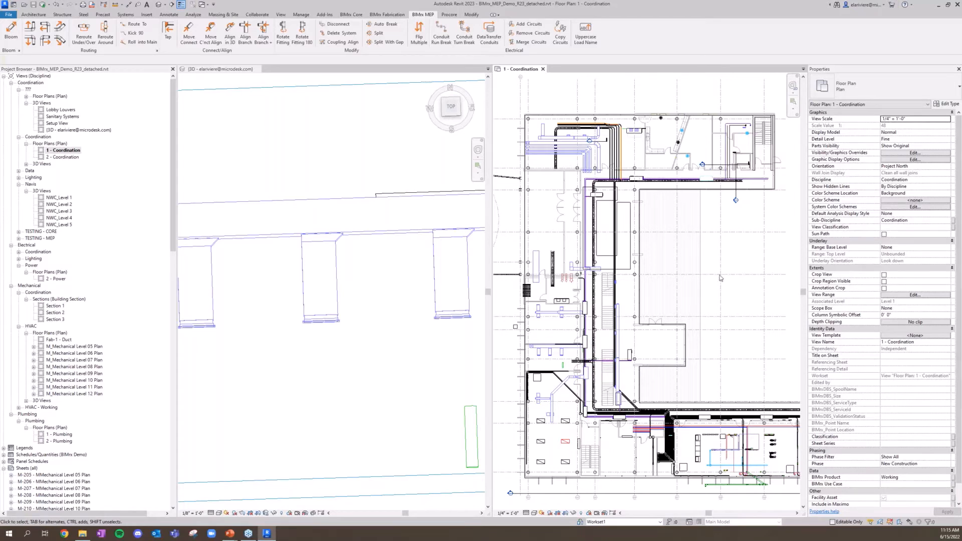
pyautogui.scroll(5, 720, 278)
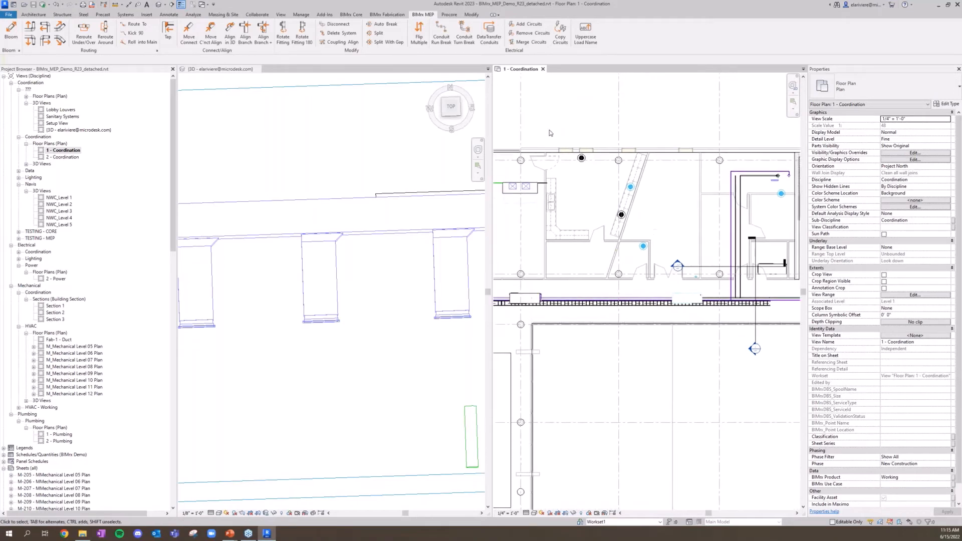
# Isolate the floor drains and adjacent corridor equipment selected in the Level 1 coordination plan in the 3D view with Selection Box
pyautogui.moveTo(549, 131); pyautogui.dragTo(739, 344)
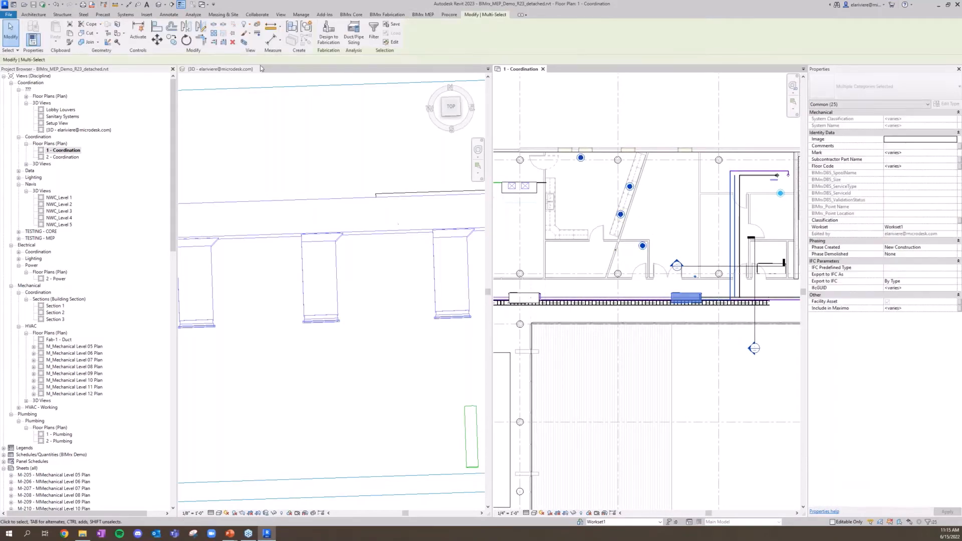
pyautogui.click(245, 43)
pyautogui.click(433, 311)
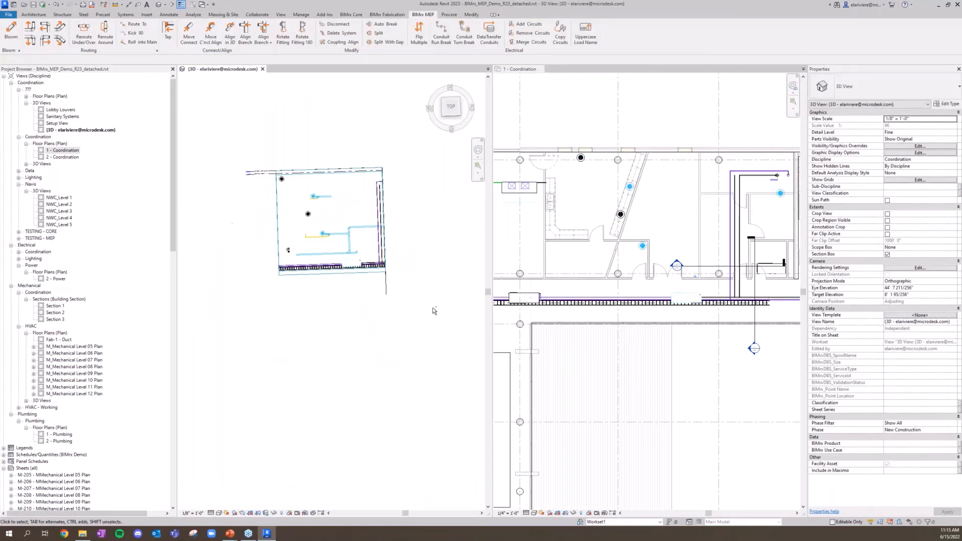
# Stretch the 3D view's section box downward to include the sanitary piping below the floor drains
pyautogui.keyDown('shift'); pyautogui.moveTo(434, 311); pyautogui.dragTo(401, 321, button='middle'); pyautogui.keyUp('shift')
pyautogui.click(381, 316)
pyautogui.moveTo(369, 320); pyautogui.dragTo(279, 299)
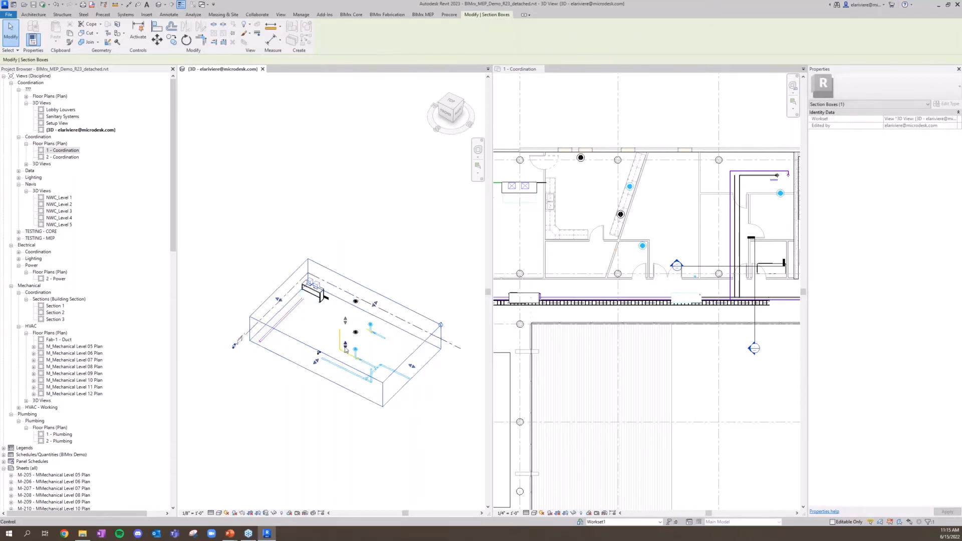
pyautogui.moveTo(346, 346); pyautogui.dragTo(349, 398)
pyautogui.click(412, 447)
# Turn the elbow on the sanitary main into a branch fitting and add a short pipe run ending in a vertical riser
pyautogui.scroll(8, 380, 380)
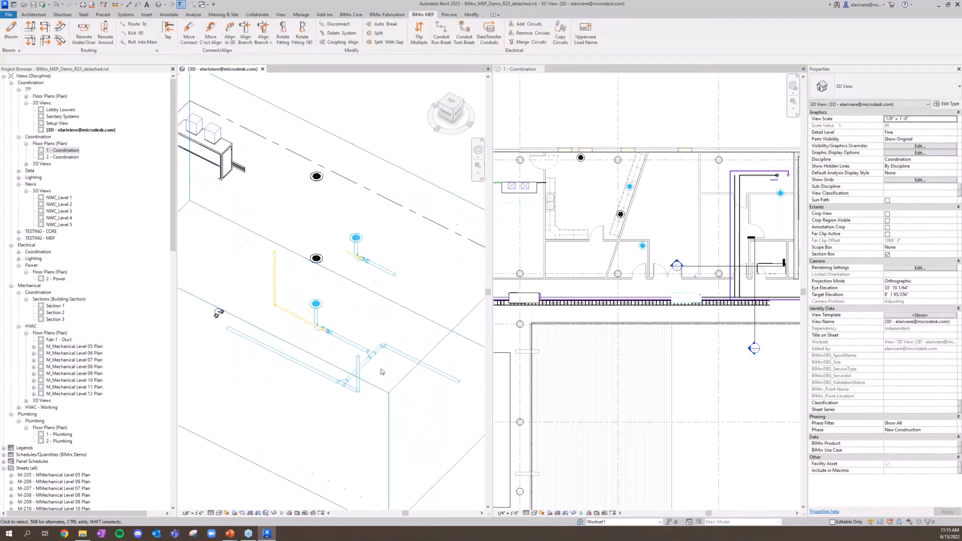
pyautogui.scroll(1, 361, 289)
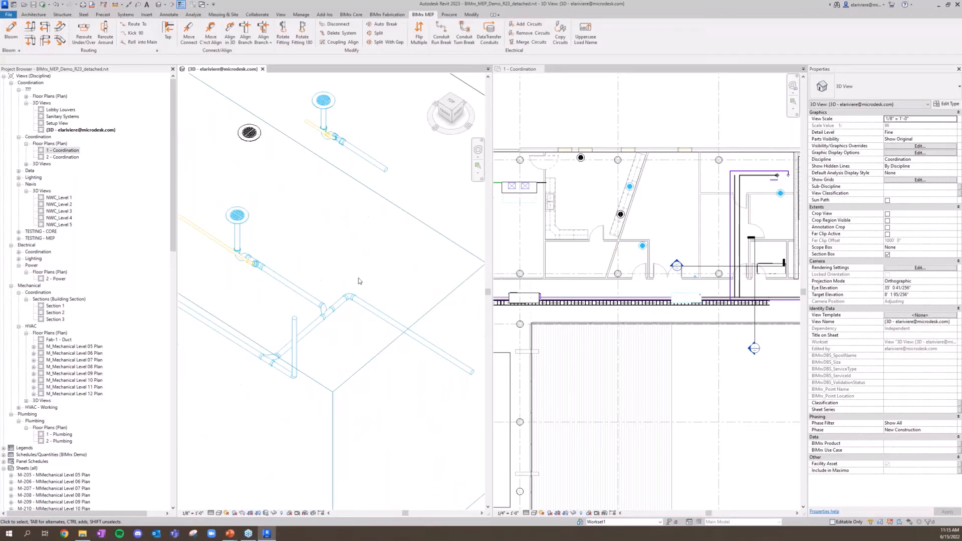
pyautogui.moveTo(358, 285); pyautogui.dragTo(337, 310, button='middle')
pyautogui.click(329, 319)
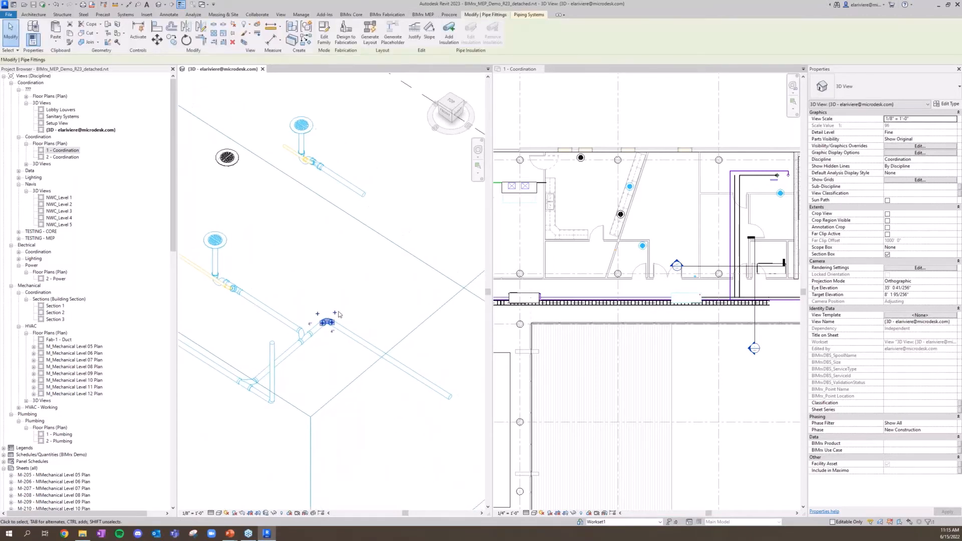
pyautogui.click(355, 291)
pyautogui.click(327, 323)
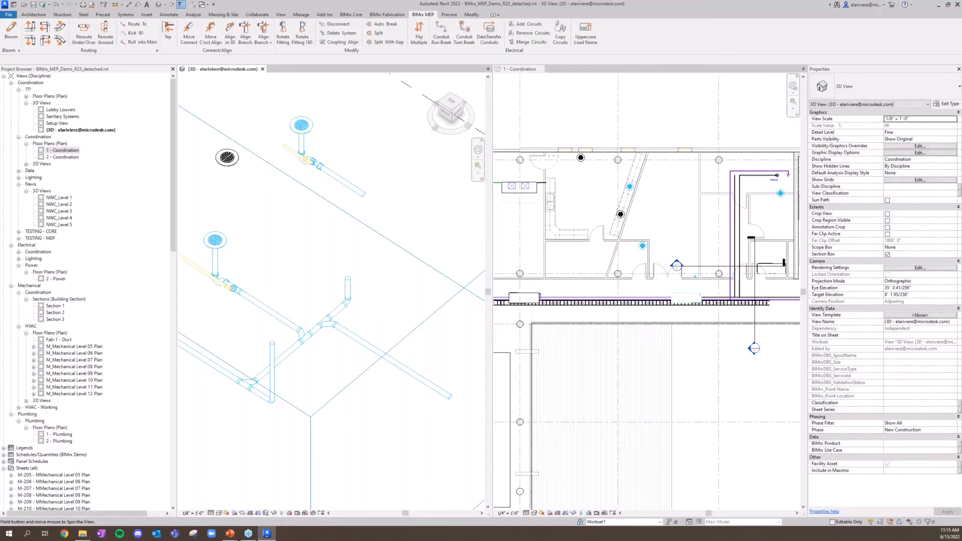
# Move the vertical riser away from the branch fitting to lengthen the new horizontal sanitary pipe
pyautogui.keyDown('shift'); pyautogui.moveTo(348, 314); pyautogui.dragTo(384, 301, button='middle'); pyautogui.keyUp('shift')
pyautogui.moveTo(374, 461); pyautogui.dragTo(343, 311, button='middle')
pyautogui.click(342, 313)
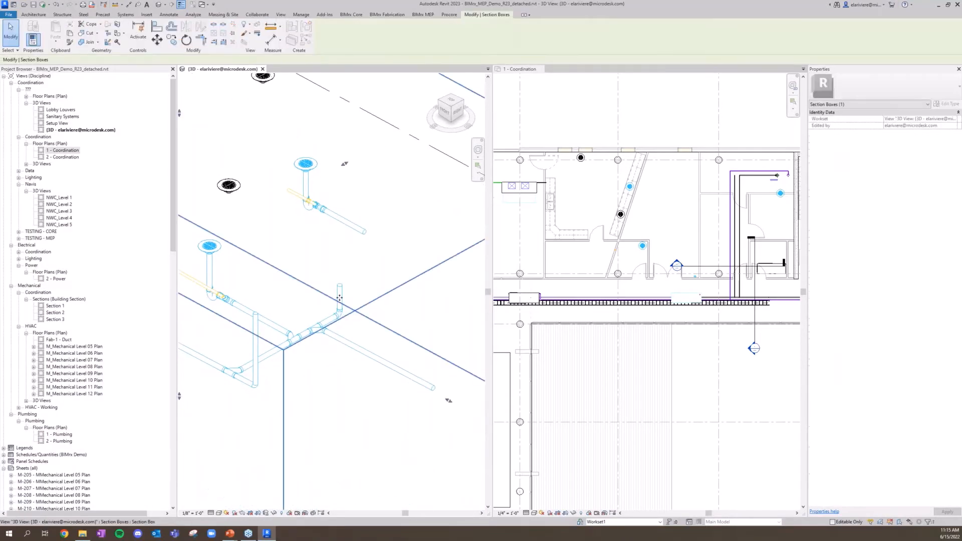
pyautogui.click(342, 296)
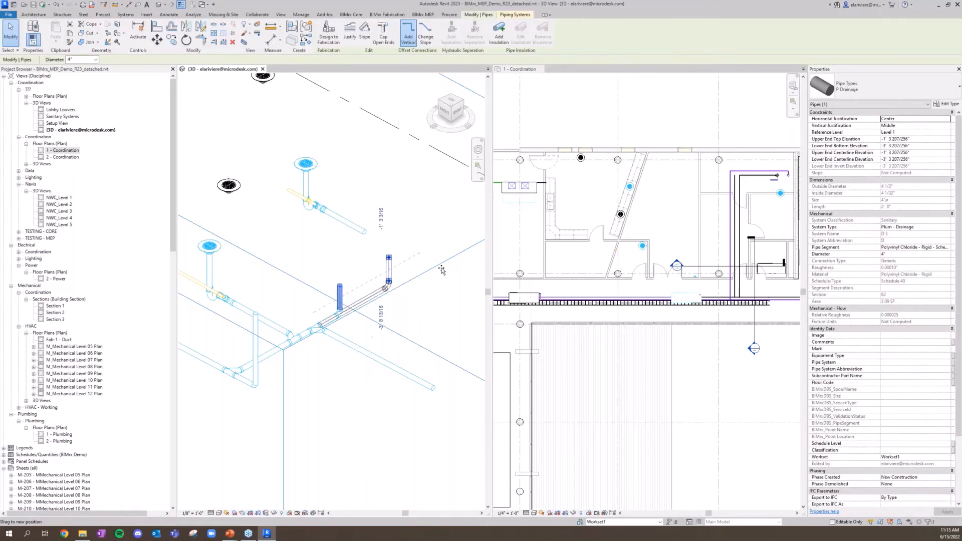
pyautogui.keyDown('shift'); pyautogui.moveTo(392, 317); pyautogui.dragTo(420, 326, button='middle'); pyautogui.keyUp('shift')
pyautogui.click(401, 302)
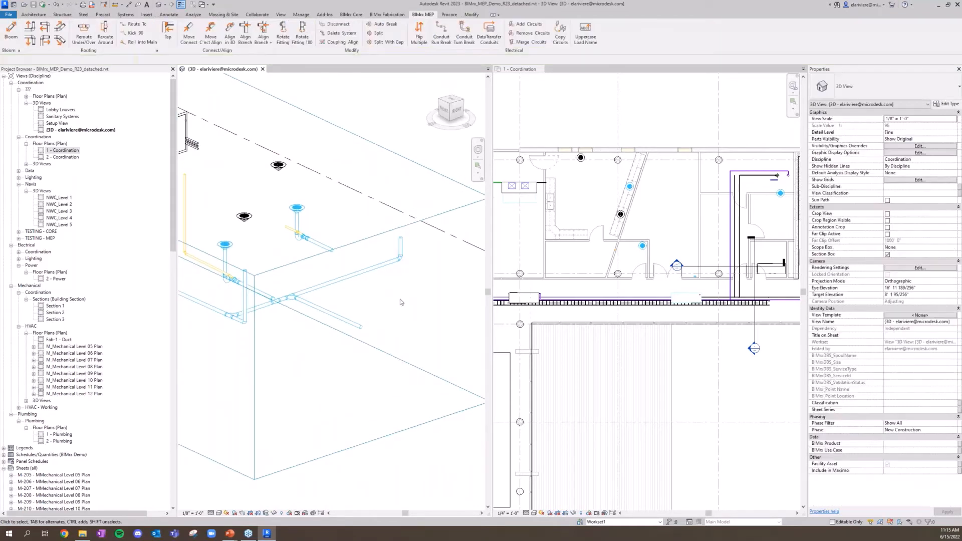
# Align the far floor drain's branch pipe to the new sanitary pipe with Align Branch, and extend it to connect
pyautogui.click(244, 39)
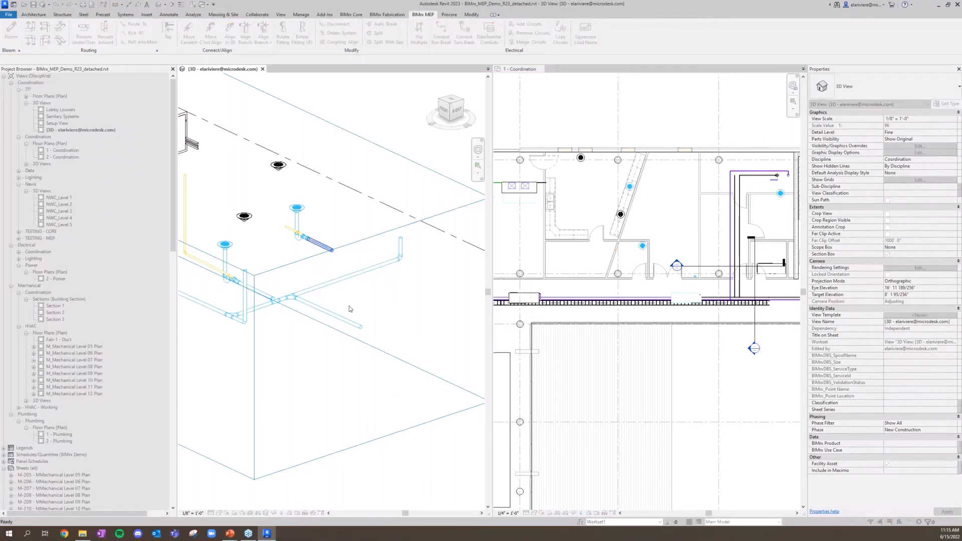
pyautogui.click(354, 324)
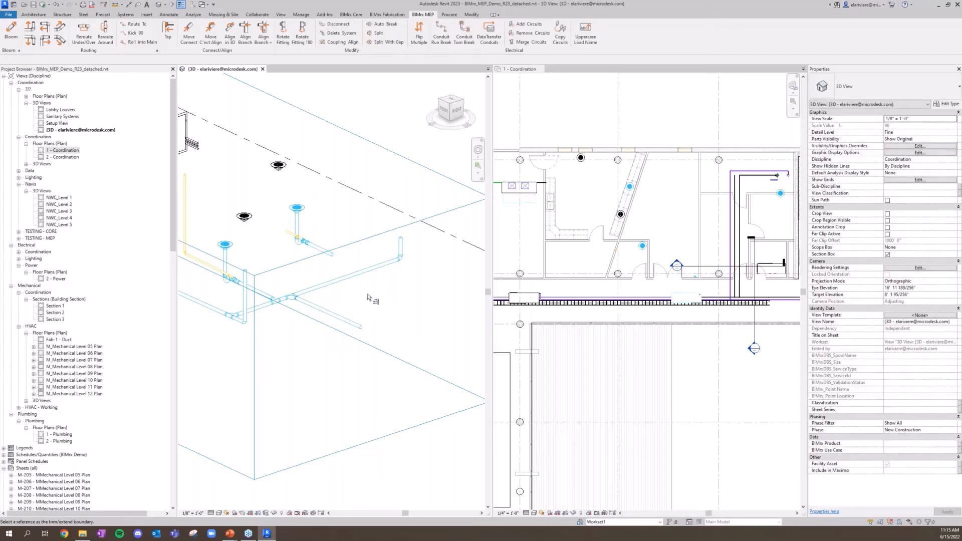
pyautogui.click(366, 271)
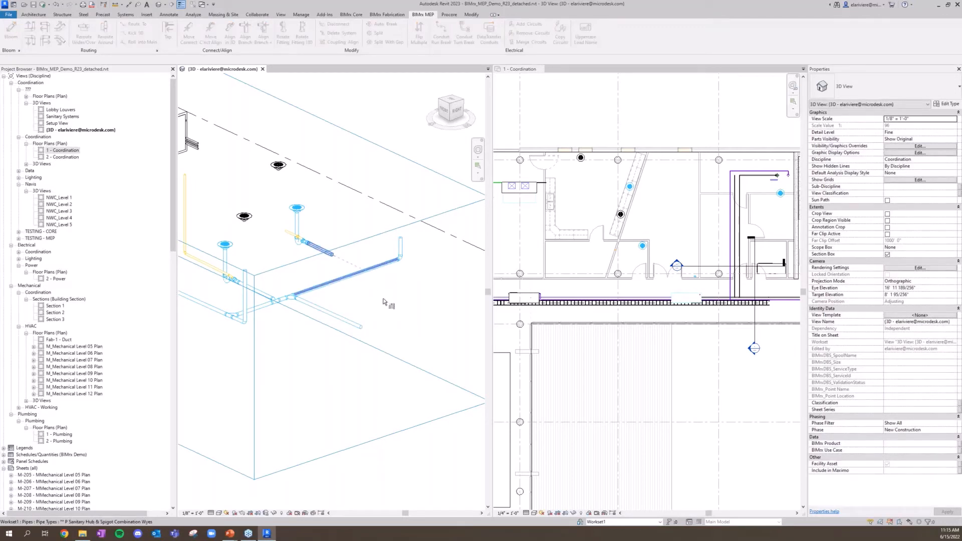
pyautogui.keyDown('shift'); pyautogui.moveTo(380, 298); pyautogui.dragTo(421, 294, button='middle'); pyautogui.keyUp('shift')
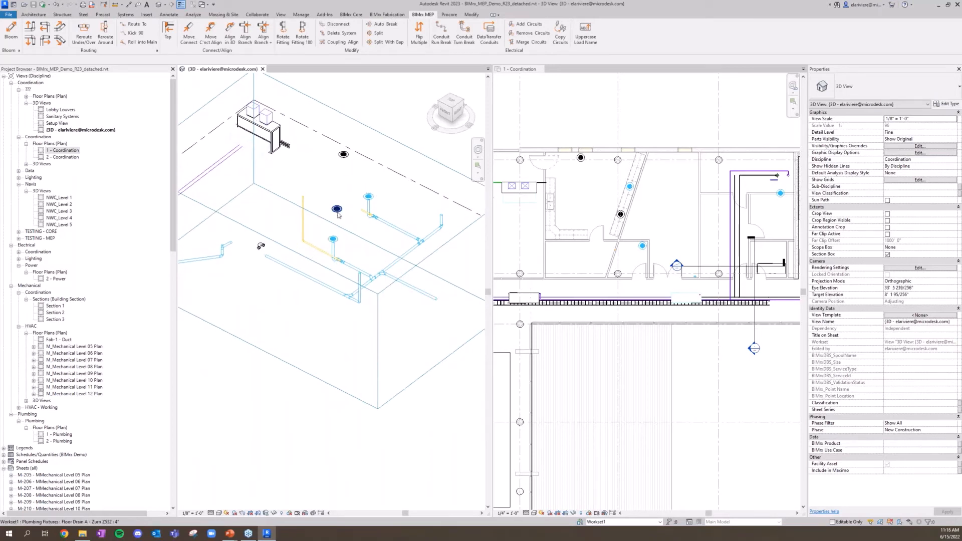
# Bloom a pipe down from the unpiped floor drain between the two piped drains and the equipment unit
pyautogui.scroll(4, 365, 233)
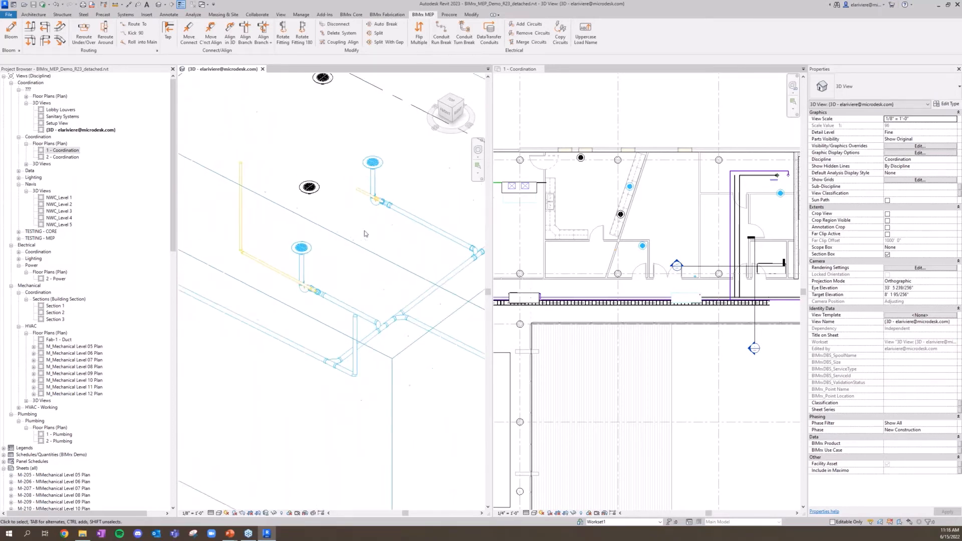
pyautogui.scroll(-1, 364, 241)
pyautogui.moveTo(365, 242); pyautogui.dragTo(375, 242, button='middle')
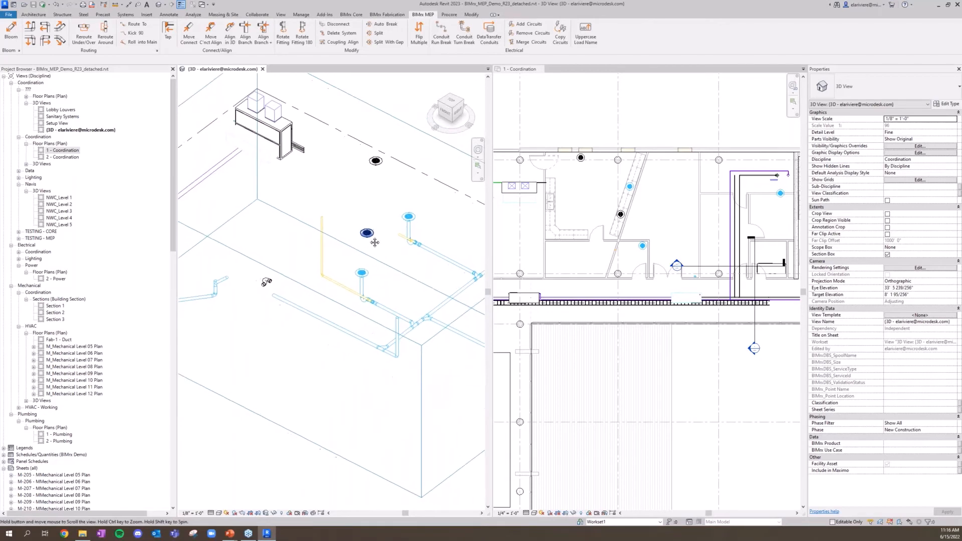
pyautogui.click(369, 236)
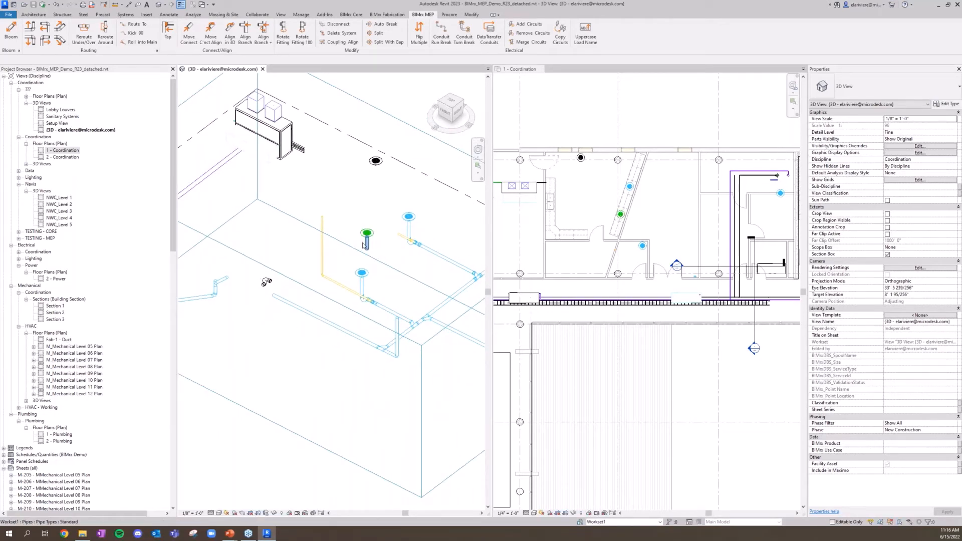
# Review the pipe Bloom and routing settings in BIMrx MEP Settings, leaving them as they are
pyautogui.click(18, 50)
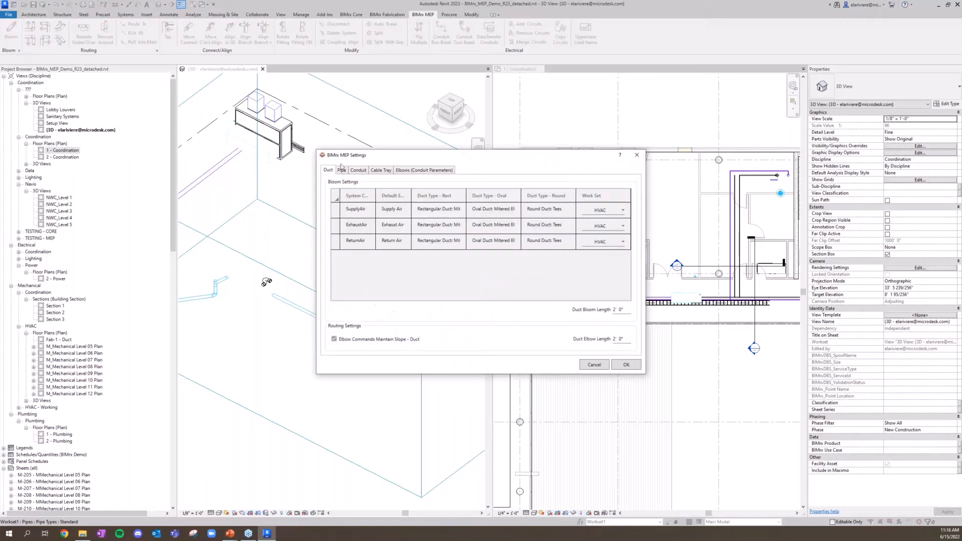
pyautogui.click(346, 170)
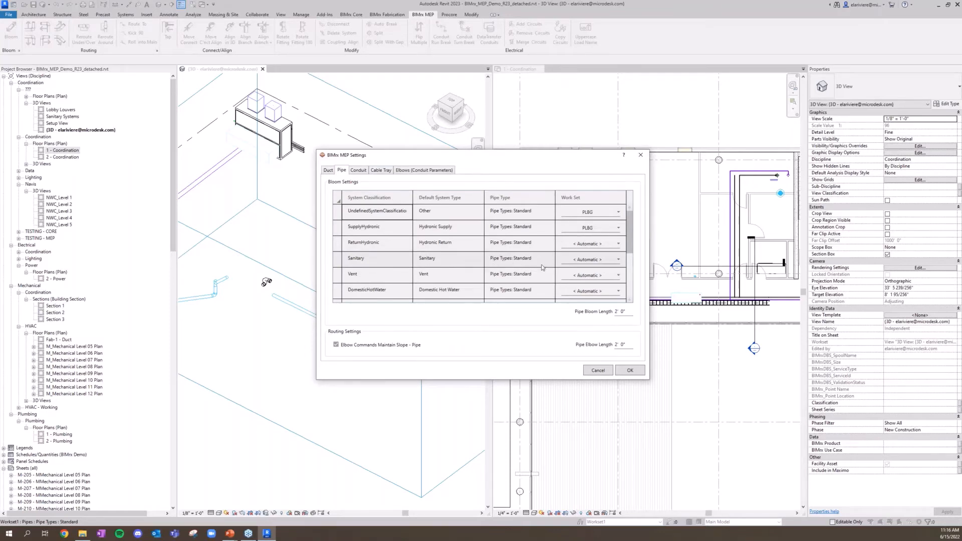
pyautogui.click(640, 160)
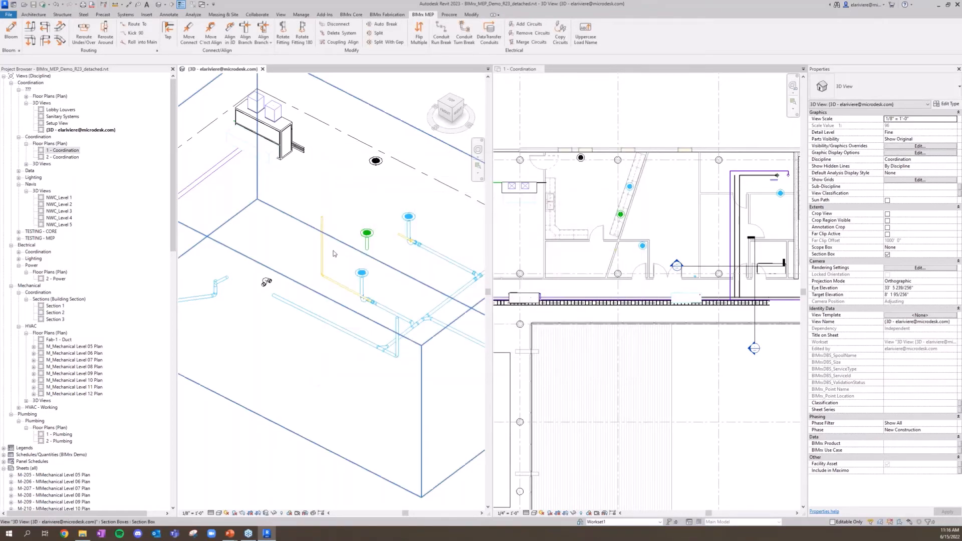
# Attach the loose P-trap to the bloomed drain pipe with Move Connect Align, and bloom a pipe from the trap's outlet
pyautogui.moveTo(347, 267); pyautogui.dragTo(334, 255, button='middle')
pyautogui.scroll(3, 334, 254)
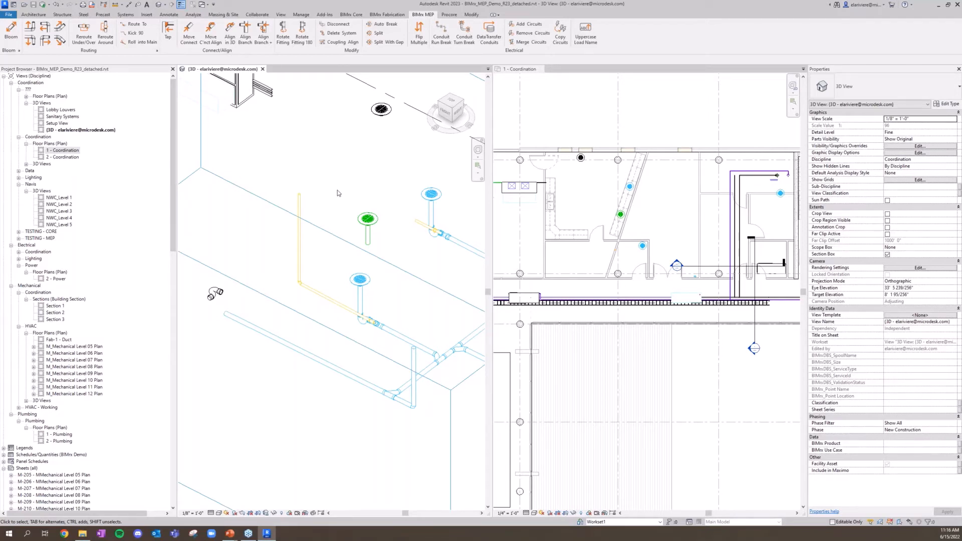
pyautogui.click(211, 40)
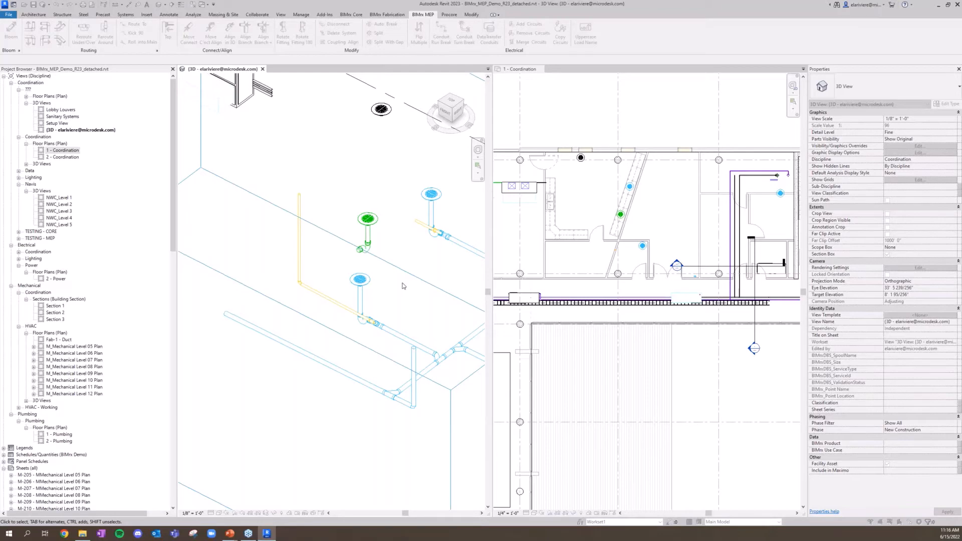
pyautogui.scroll(2, 359, 250)
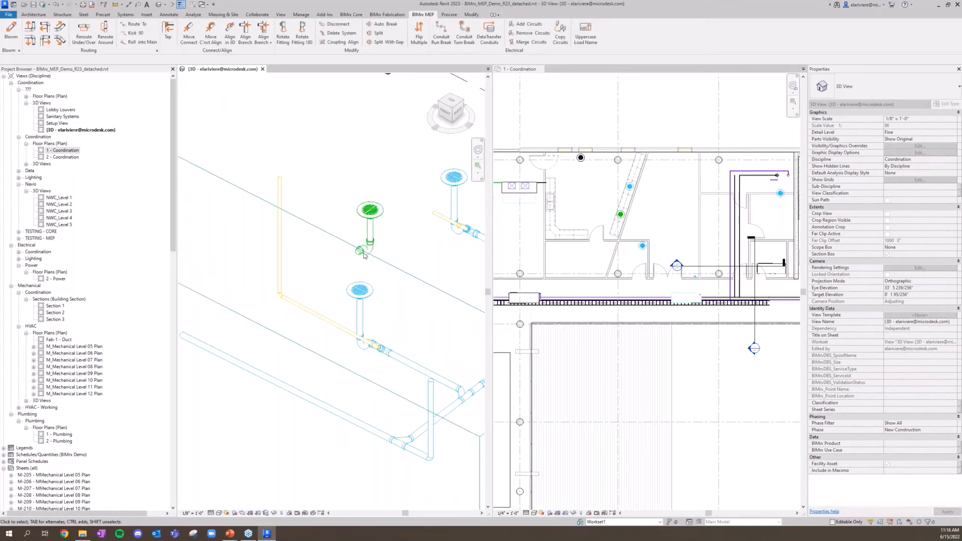
pyautogui.press('b')
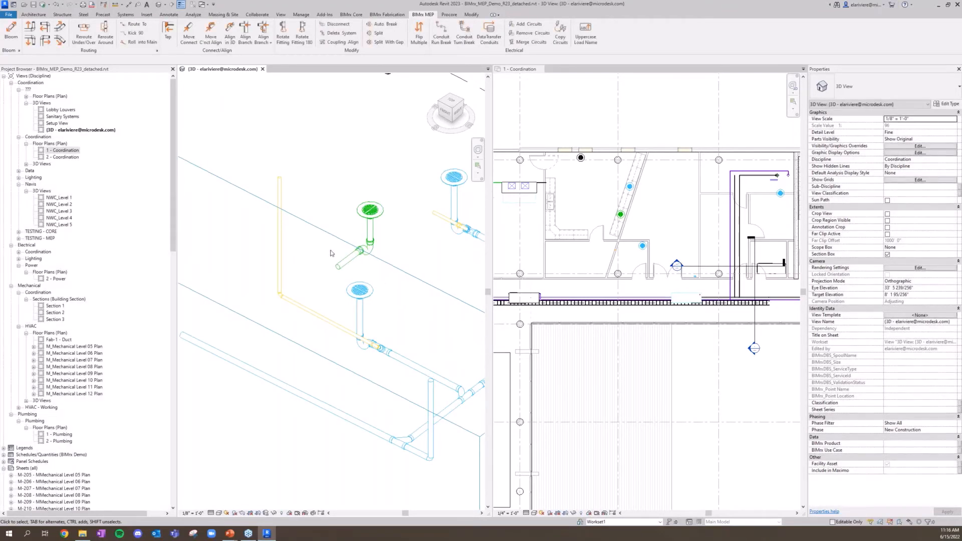
# Rotate the P-trap and its outlet pipe about the drain's vertical pipe with Rotate Fitting, so the outlet points toward the sanitary main
pyautogui.moveTo(311, 209); pyautogui.dragTo(397, 275)
pyautogui.press('r')
pyautogui.press('f')
pyautogui.scroll(-2, 396, 259)
pyautogui.moveTo(396, 259); pyautogui.dragTo(320, 246, button='middle')
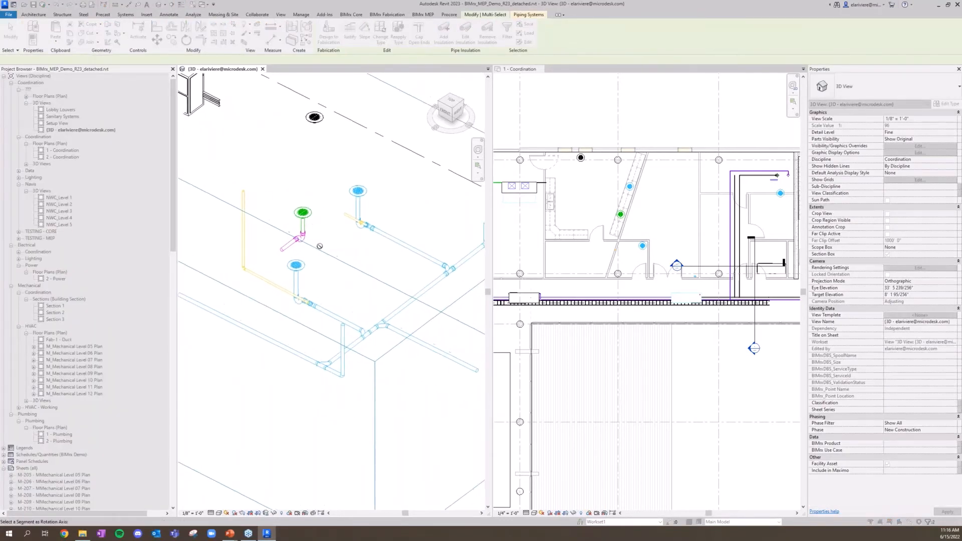
pyautogui.click(303, 230)
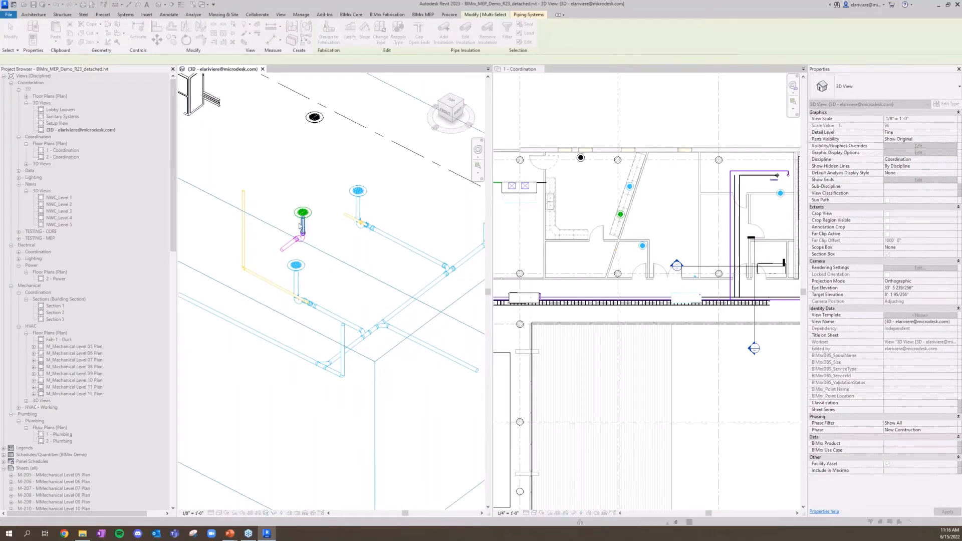
pyautogui.click(523, 312)
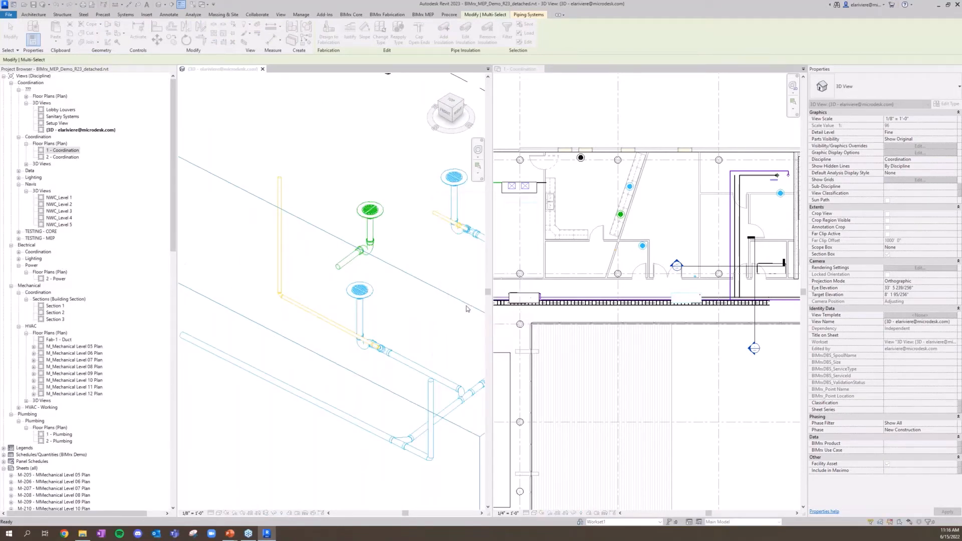
pyautogui.scroll(-1, 429, 311)
pyautogui.moveTo(429, 310); pyautogui.dragTo(322, 284, button='middle')
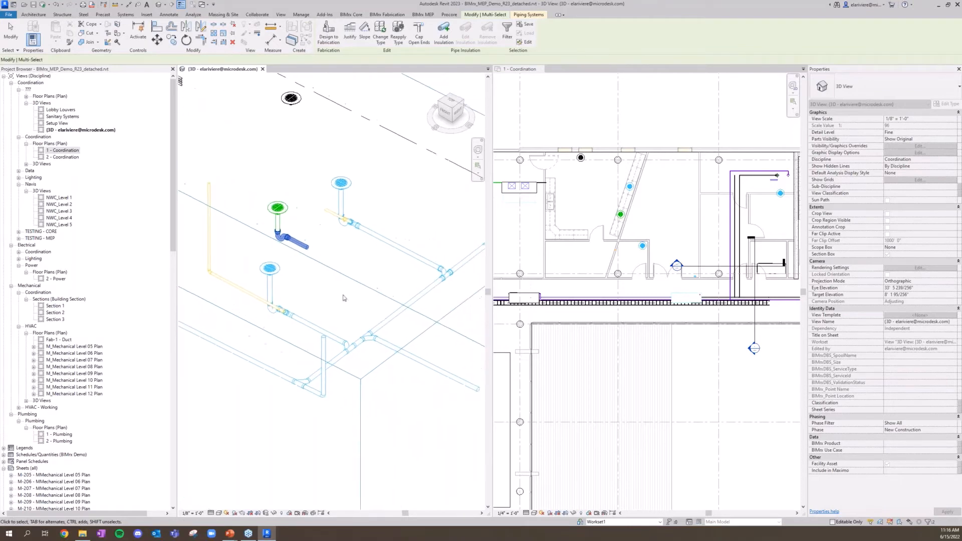
# Remove the system from the new floor drain's outlet pipe with Delete System
pyautogui.click(265, 104)
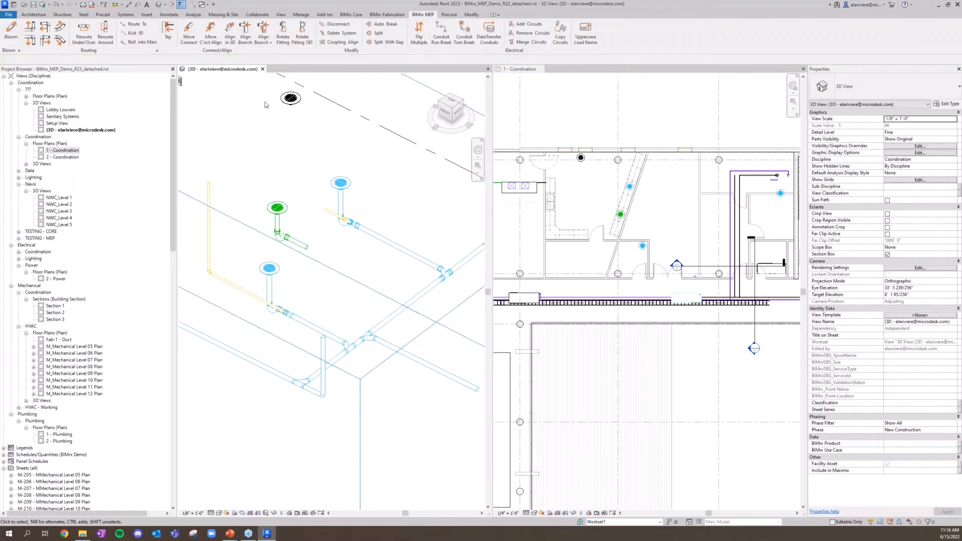
pyautogui.click(331, 33)
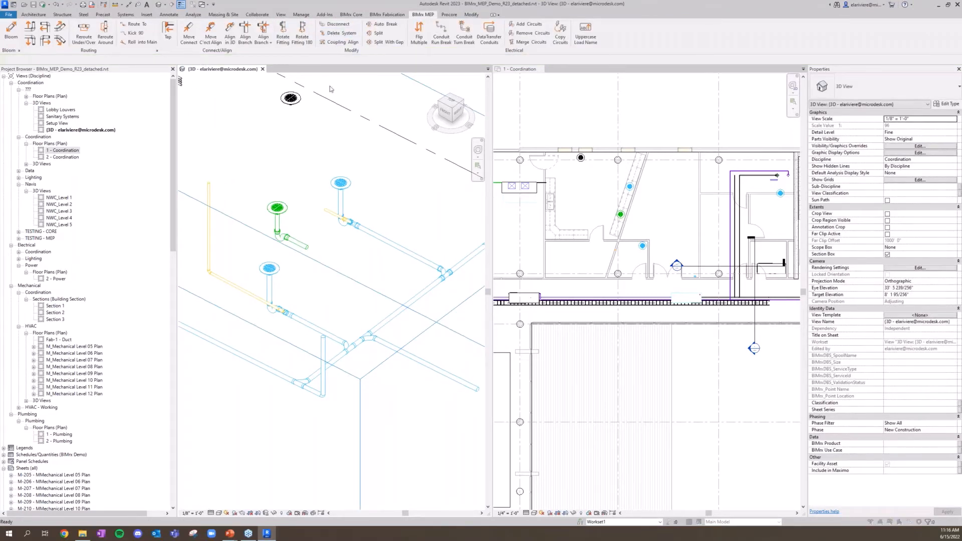
pyautogui.click(304, 245)
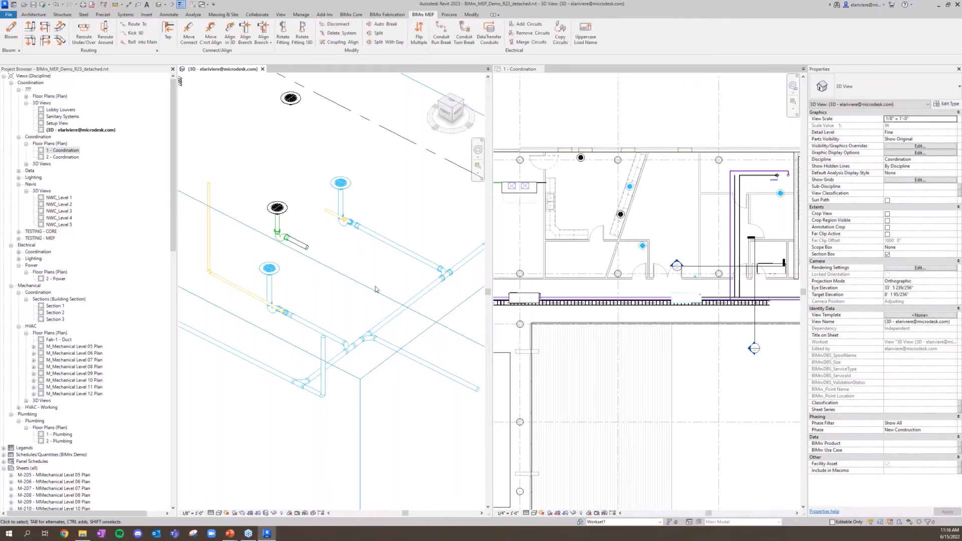
# Align the new floor drain's outlet pipe to the extended sanitary pipe with Align Branch+
pyautogui.click(264, 30)
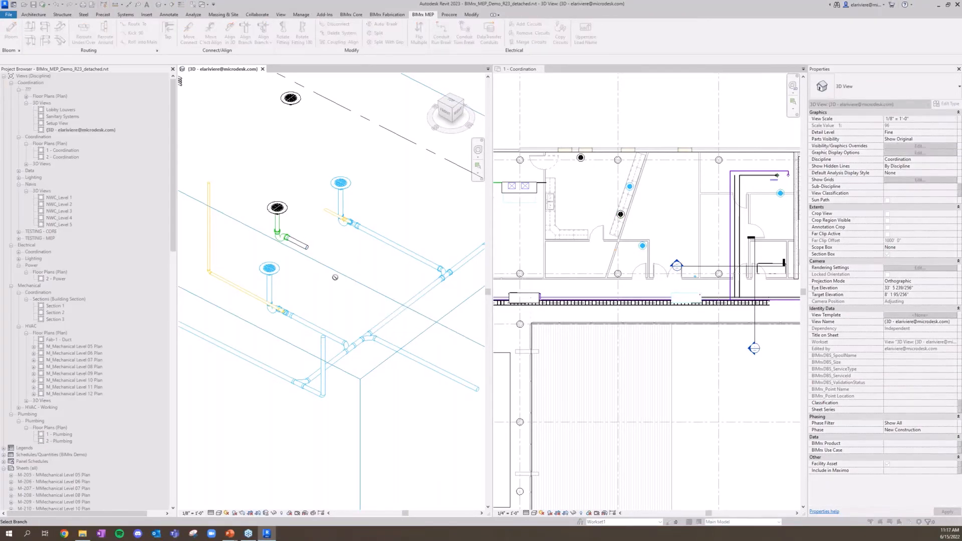
pyautogui.click(304, 249)
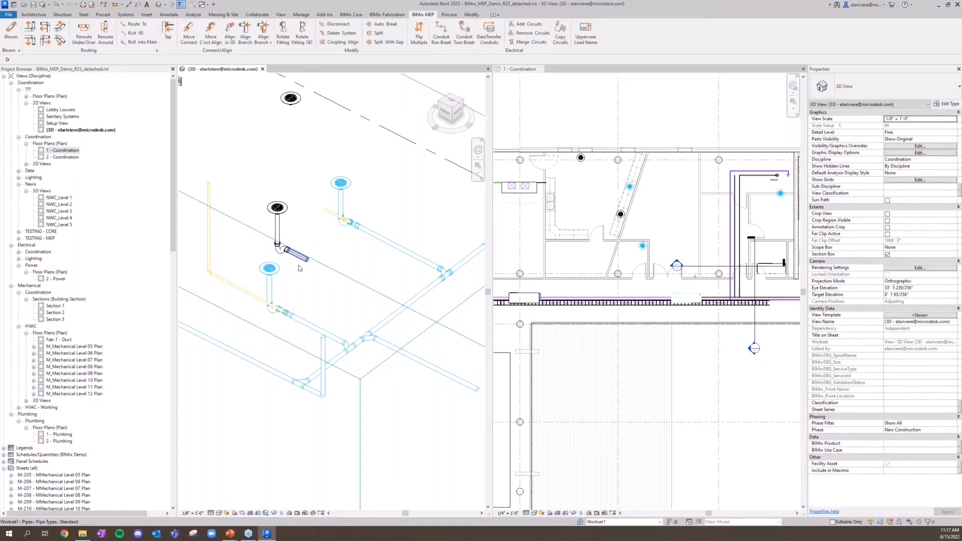
pyautogui.click(304, 257)
pyautogui.click(352, 308)
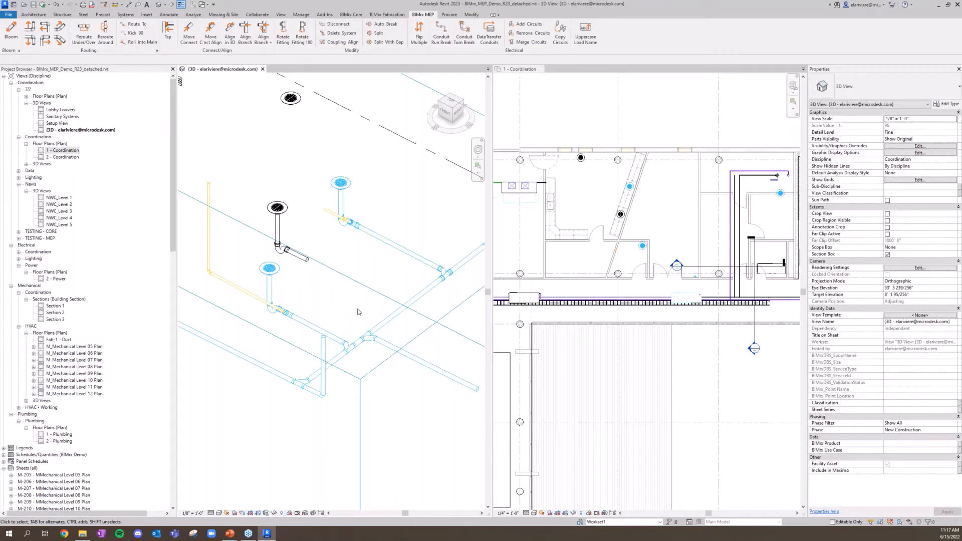
# Extend the new floor drain's outlet pipe to connect into the extended sanitary pipe
pyautogui.press('m')
pyautogui.click(388, 320)
pyautogui.click(302, 259)
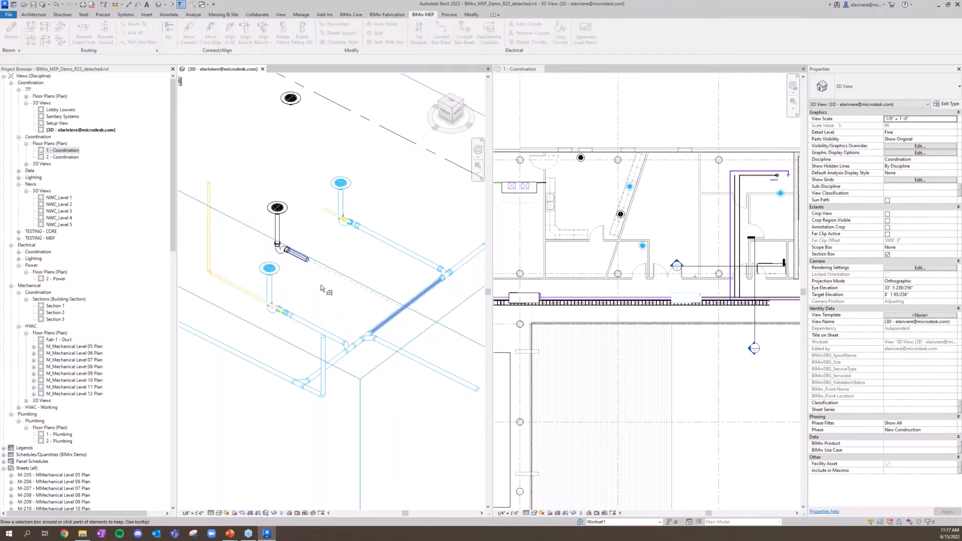
pyautogui.scroll(8, 334, 298)
pyautogui.press('Escape')
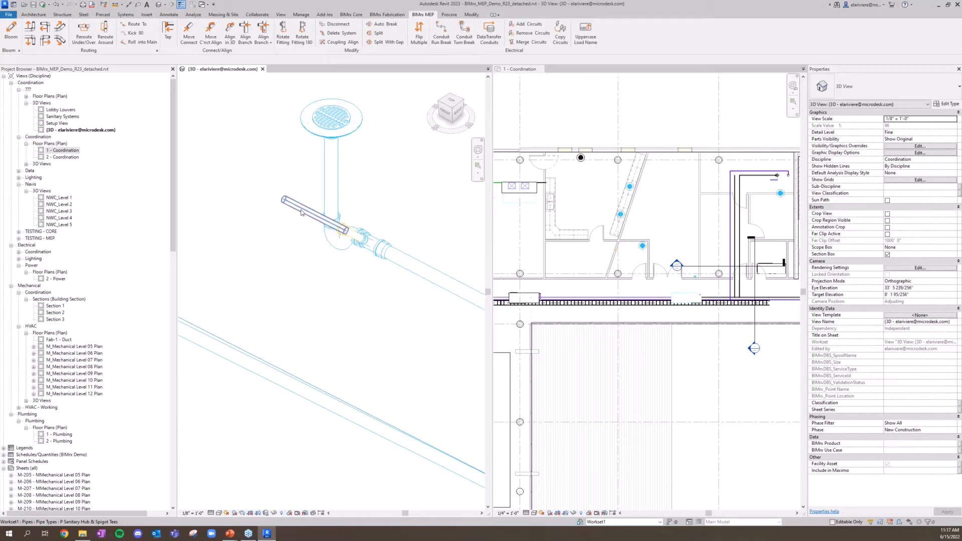
# Copy the 2" vent pipe with its connected tee and fittings onto the branch pipe beside the middle floor drain
pyautogui.press('Tab')
pyautogui.click(304, 214)
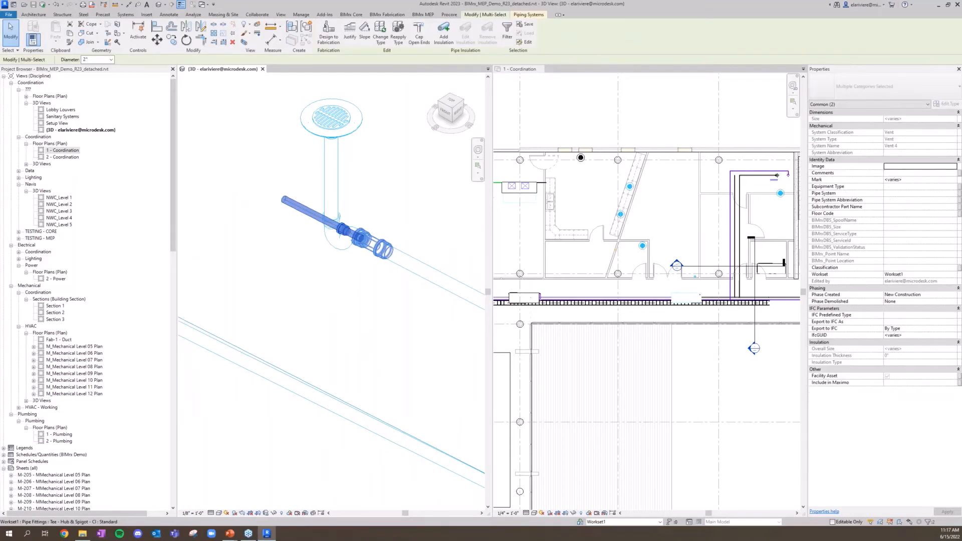
pyautogui.press('c')
pyautogui.press('o')
pyautogui.click(387, 255)
pyautogui.scroll(-1, 266, 312)
pyautogui.moveTo(266, 312); pyautogui.dragTo(412, 298, button='middle')
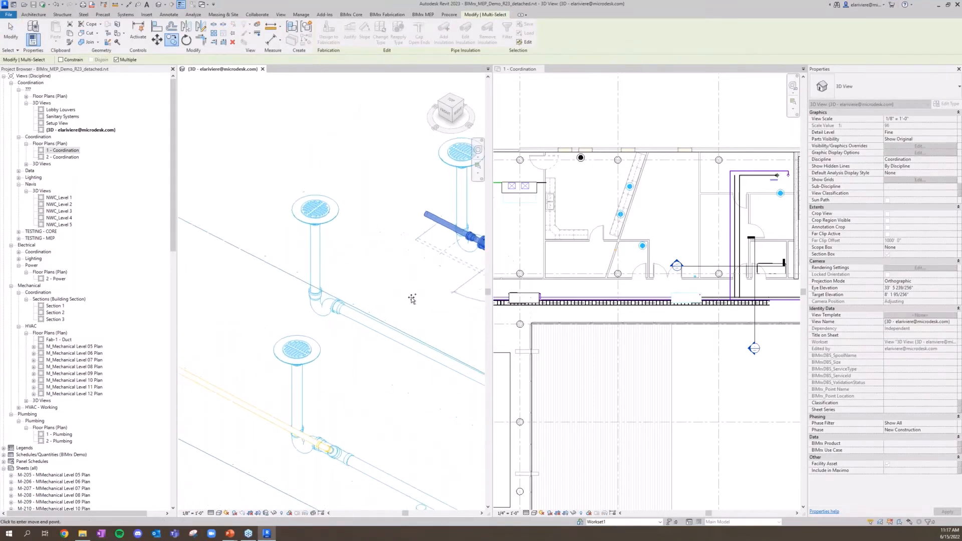
pyautogui.click(385, 333)
pyautogui.press('Escape')
pyautogui.press('Escape')
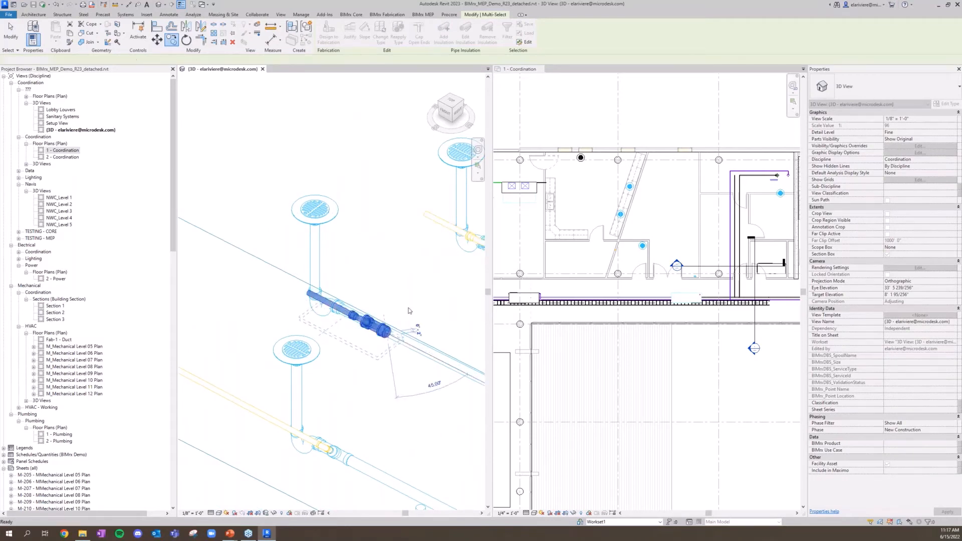
# Split the middle drain's branch pipe just downstream of the copied vent fittings
pyautogui.scroll(2, 410, 304)
pyautogui.moveTo(411, 305); pyautogui.dragTo(353, 277, button='middle')
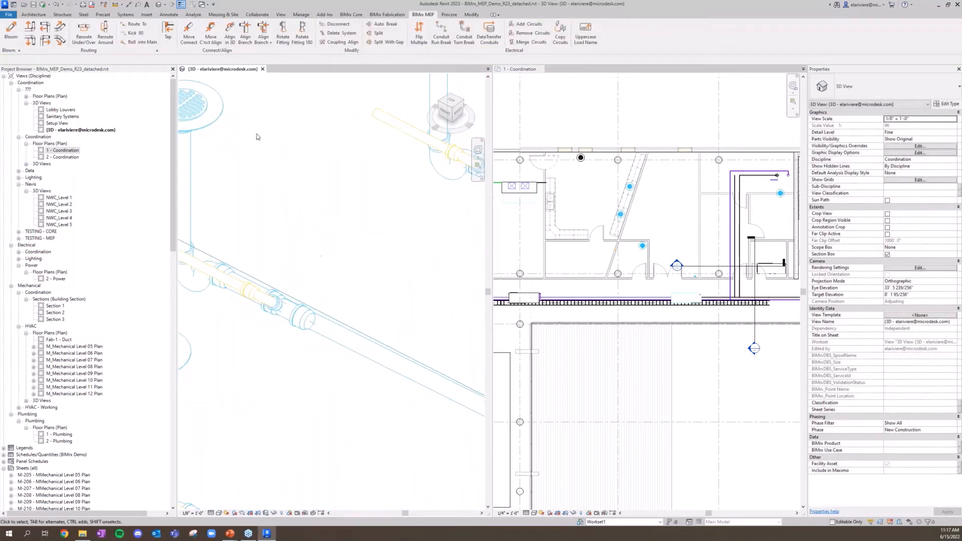
pyautogui.click(378, 33)
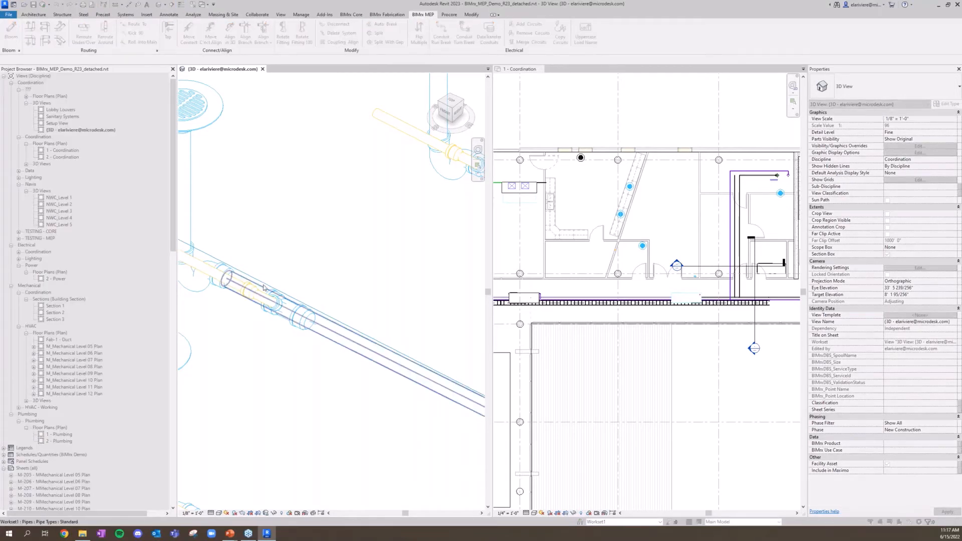
pyautogui.click(348, 357)
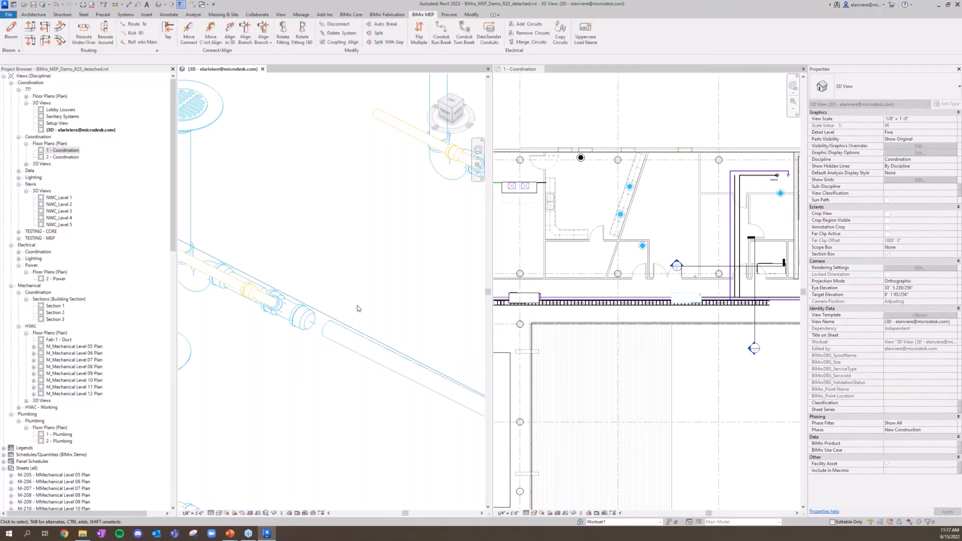
# Join the copied tee assembly to the middle drain's trap fittings and the cut branch pipe using Move Connect Align
pyautogui.scroll(-3, 341, 320)
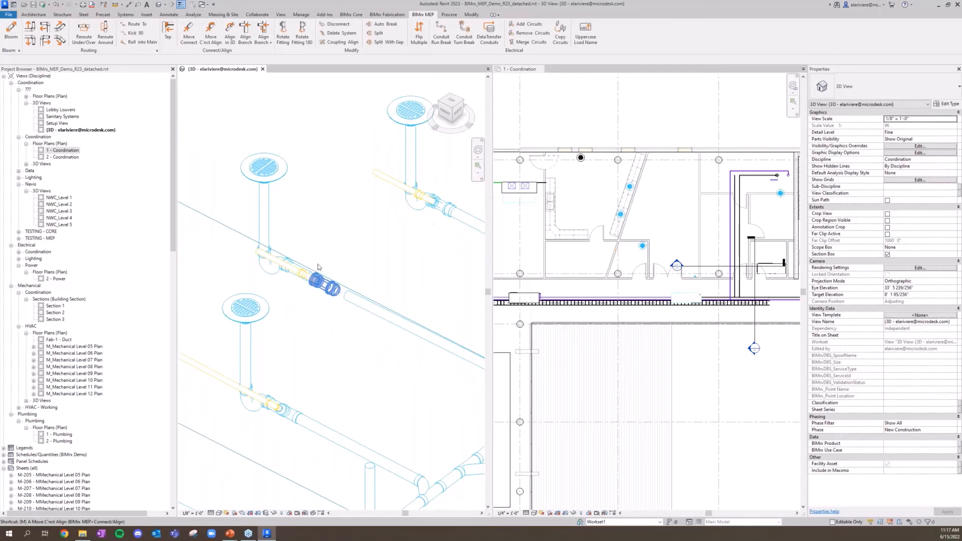
pyautogui.press('a')
pyautogui.scroll(3, 318, 268)
pyautogui.click(296, 277)
pyautogui.click(330, 300)
pyautogui.scroll(-2, 347, 327)
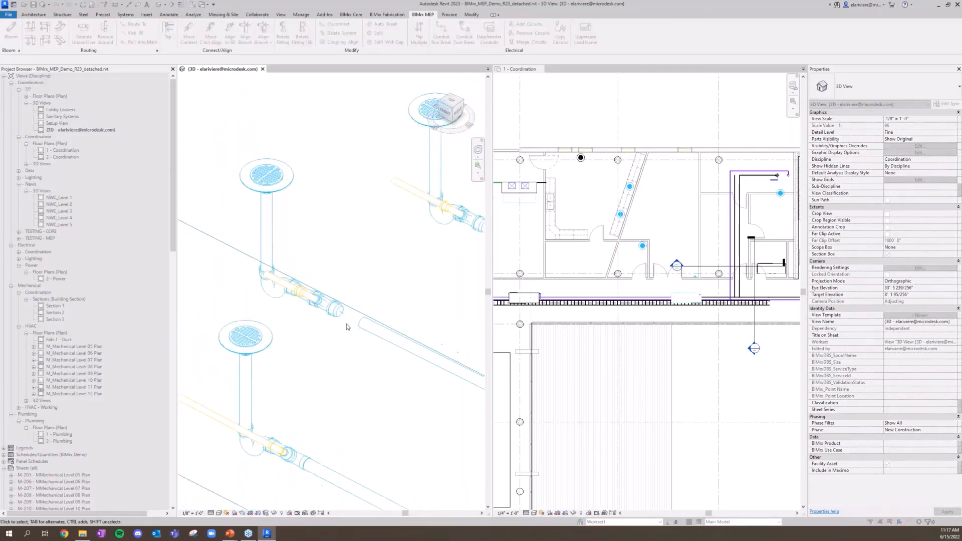
pyautogui.scroll(-1, 347, 327)
pyautogui.moveTo(347, 326); pyautogui.dragTo(282, 262, button='middle')
pyautogui.press('Return')
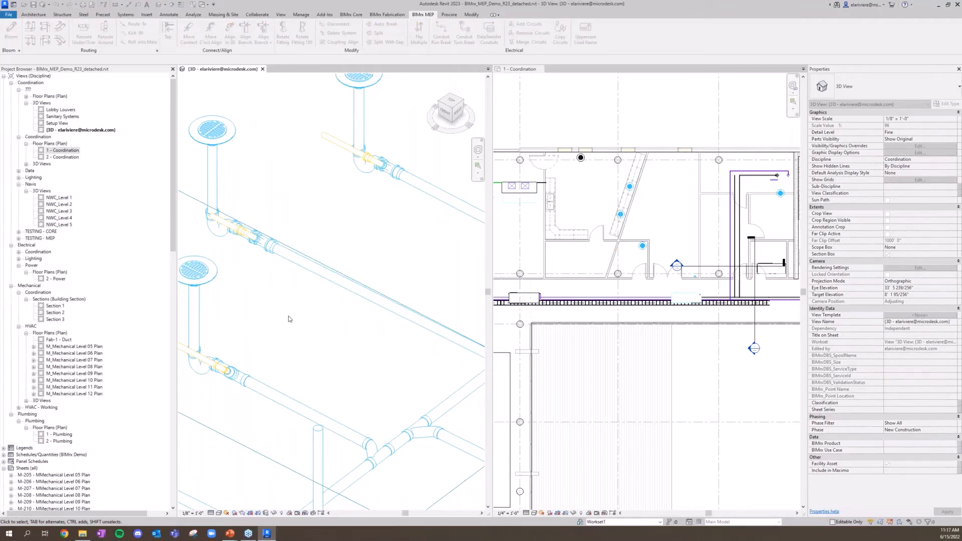
# Turn the middle drain's vent pipe upward with an elbow and a vertical run
pyautogui.moveTo(230, 238); pyautogui.dragTo(260, 275, button='middle')
pyautogui.press('a')
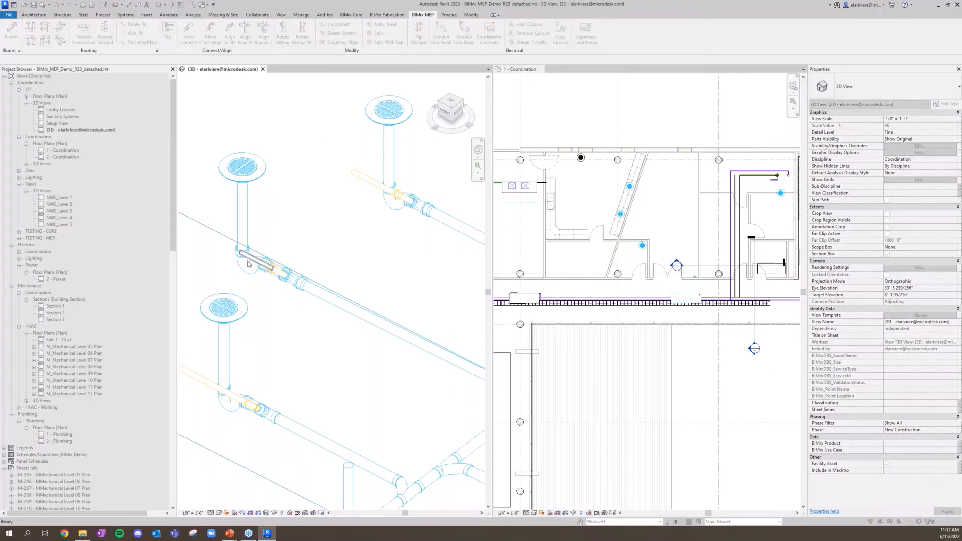
pyautogui.click(247, 269)
# Try to add another elbow and run on the middle drain's vent riser
pyautogui.press('e')
pyautogui.press('a')
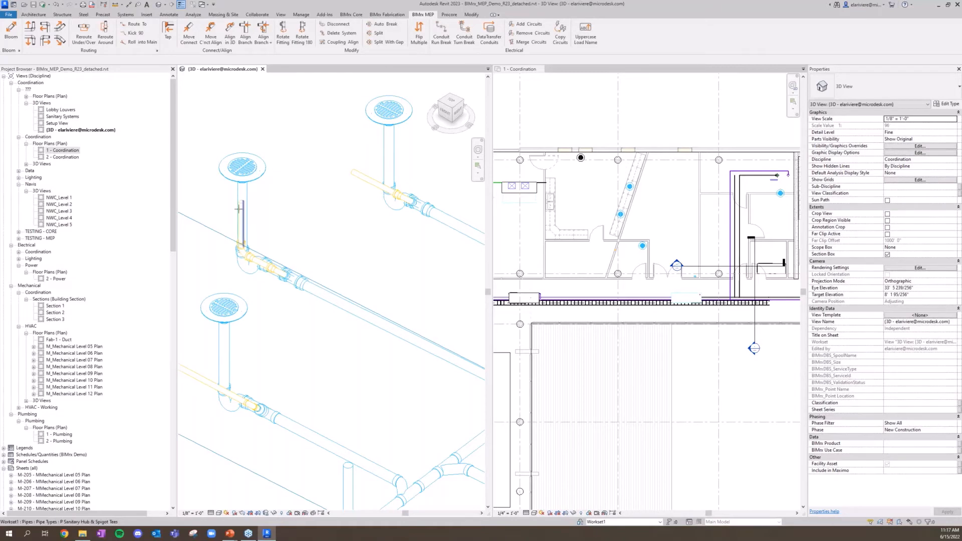
pyautogui.click(245, 213)
pyautogui.click(529, 263)
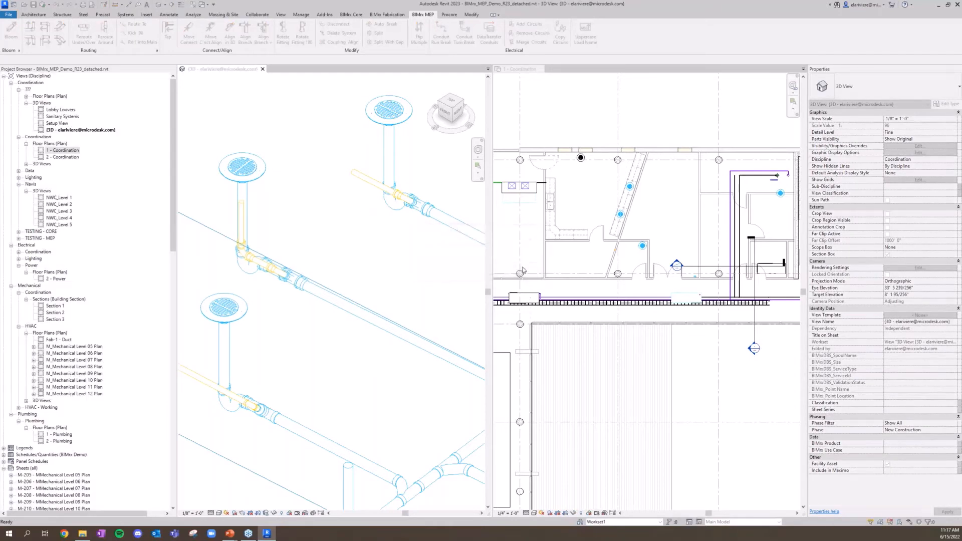
pyautogui.scroll(-1, 244, 227)
pyautogui.moveTo(244, 226); pyautogui.dragTo(288, 278, button='middle')
pyautogui.press('e')
pyautogui.press('a')
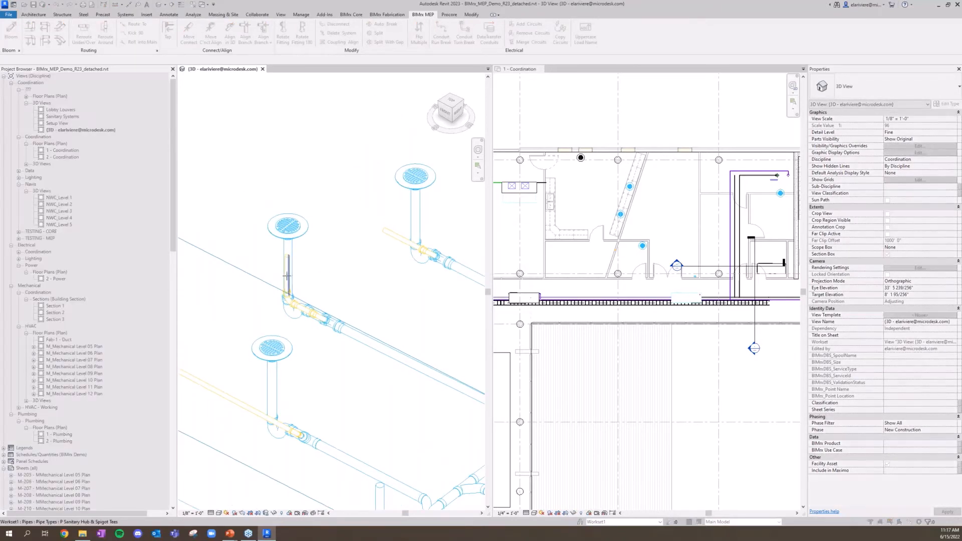
pyautogui.click(288, 265)
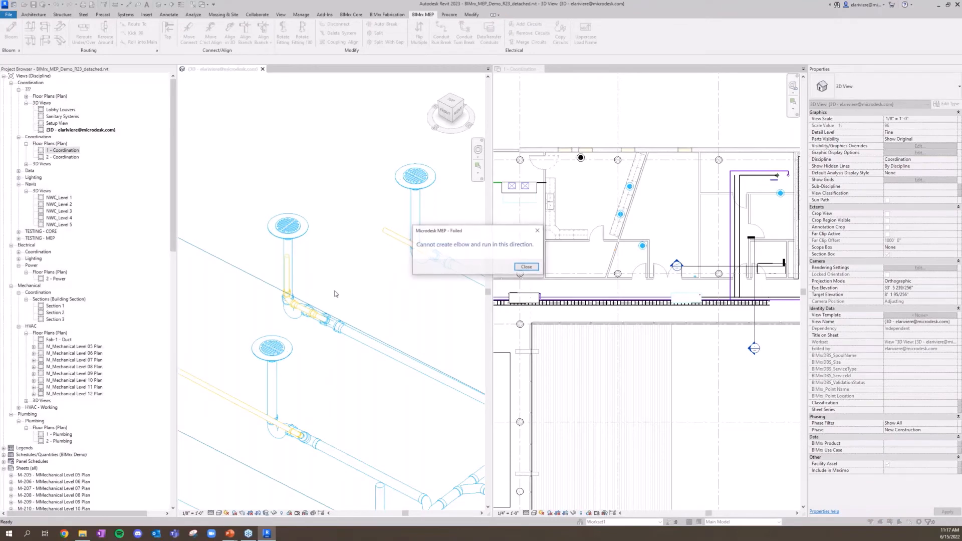
pyautogui.press('Return')
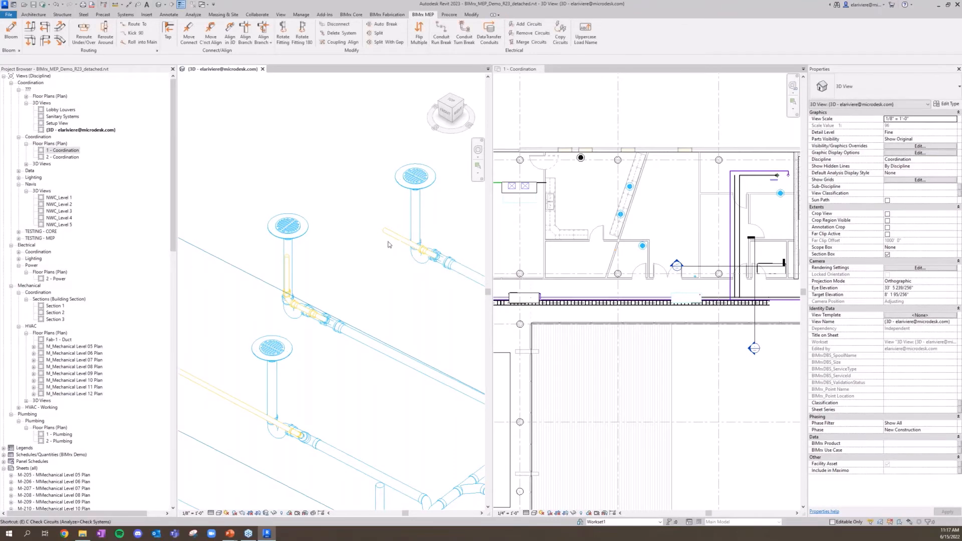
# Turn the far drain's vent pipe upward with an elbow and a vertical run
pyautogui.press('Return')
pyautogui.click(392, 236)
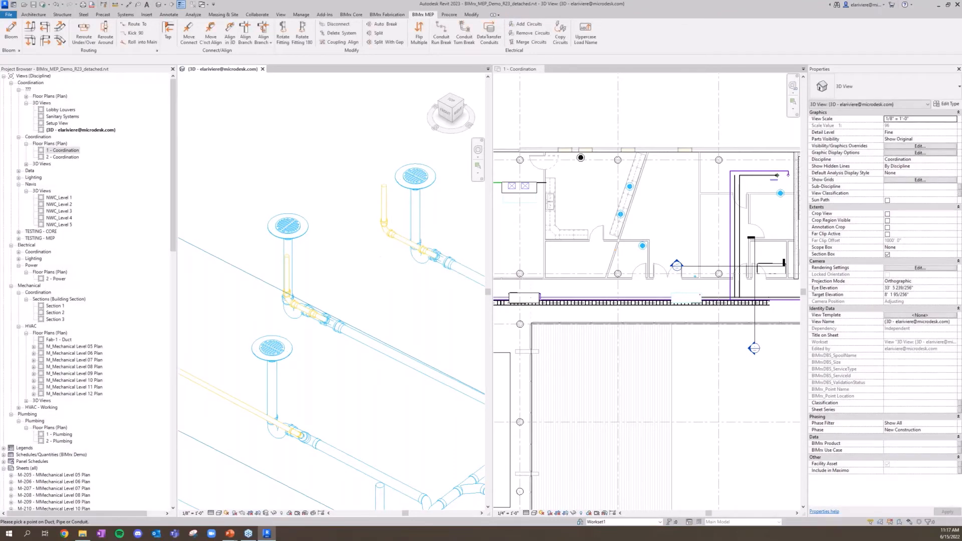
# Try to add a further elbow and run on the far drain's vent riser
pyautogui.click(405, 232)
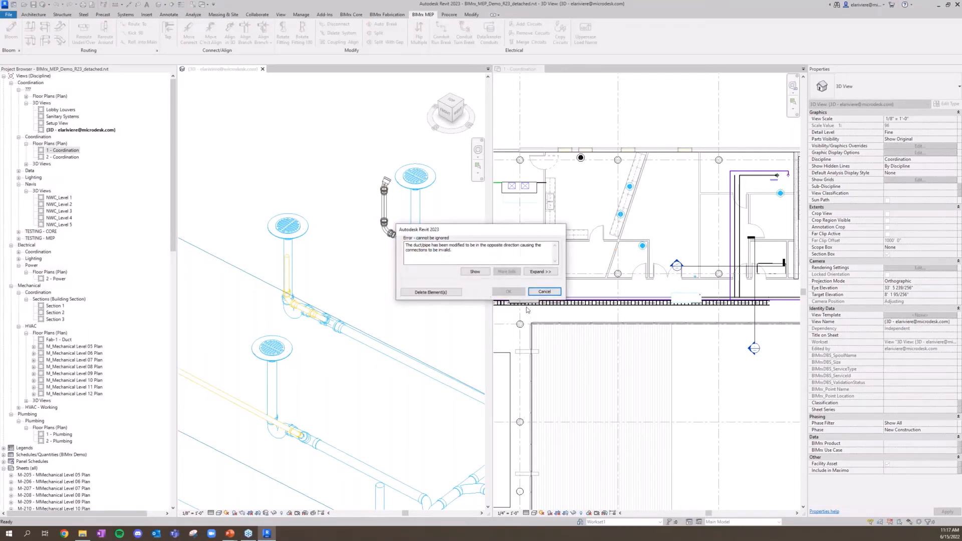
pyautogui.click(543, 292)
pyautogui.press('Escape')
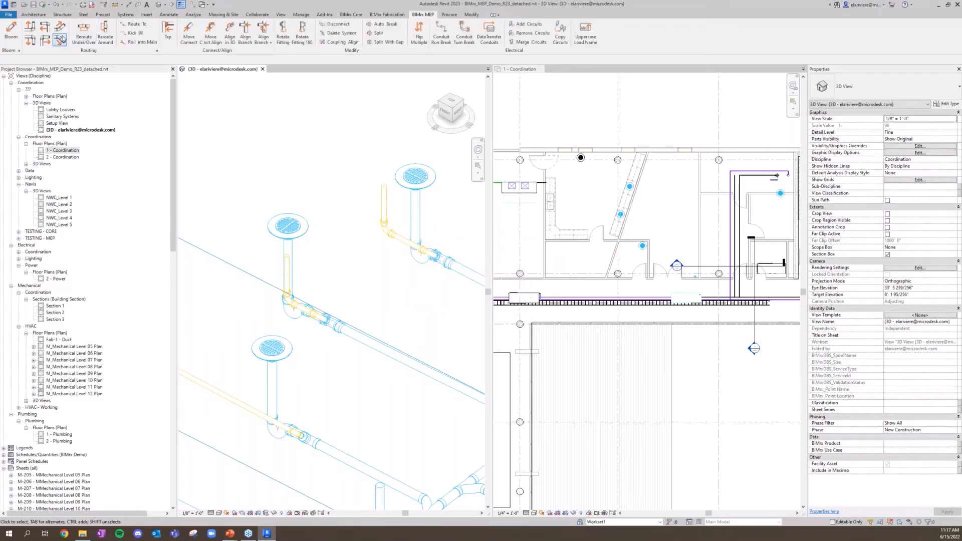
pyautogui.click(48, 31)
pyautogui.click(383, 195)
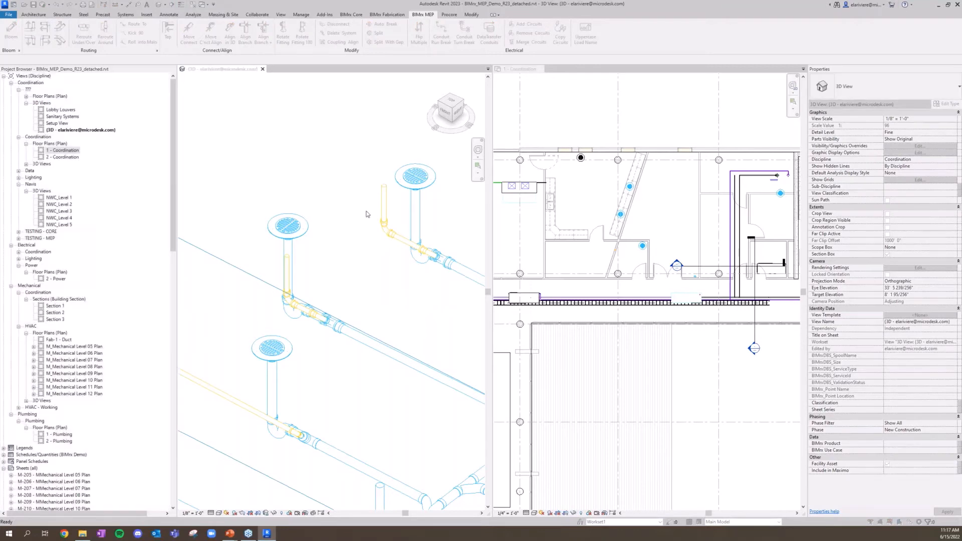
pyautogui.click(516, 268)
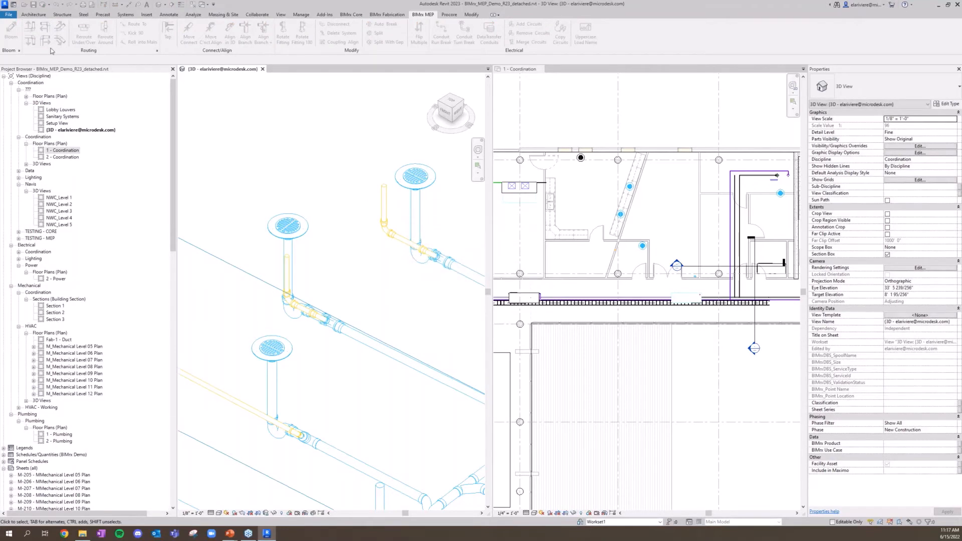
# Try an angled elbow and pipe at the top of the far drain's vent riser, and delete them both
pyautogui.click(386, 197)
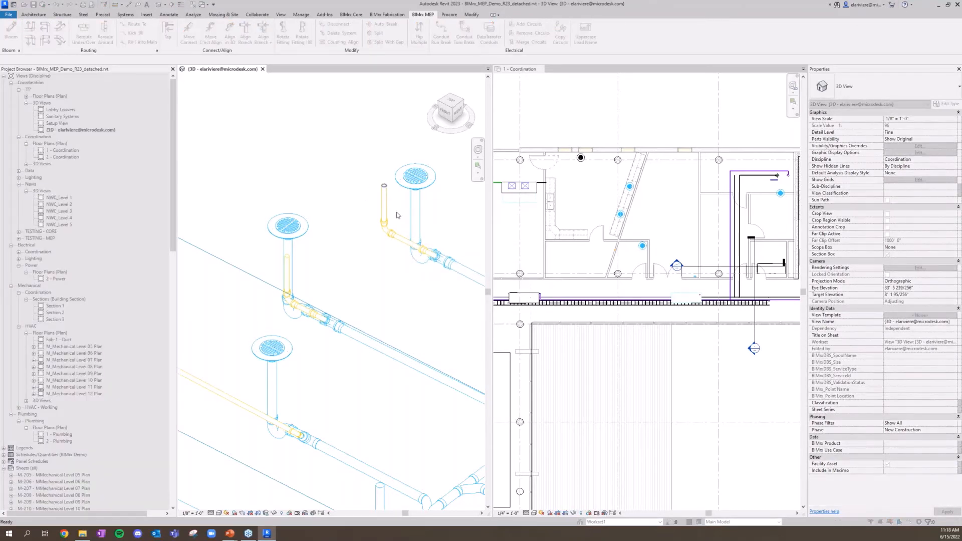
pyautogui.scroll(-1, 397, 213)
pyautogui.moveTo(397, 212); pyautogui.dragTo(383, 221, button='middle')
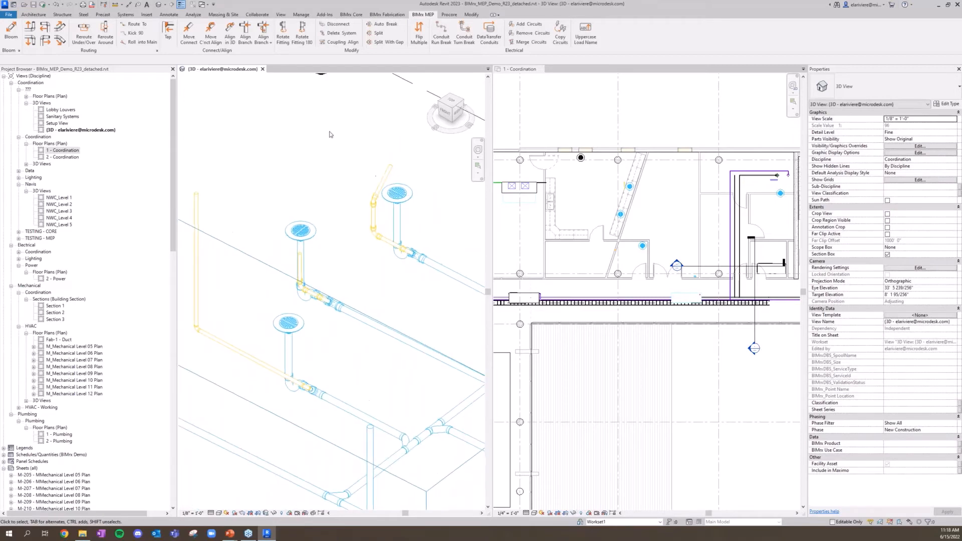
pyautogui.moveTo(330, 132); pyautogui.dragTo(397, 216)
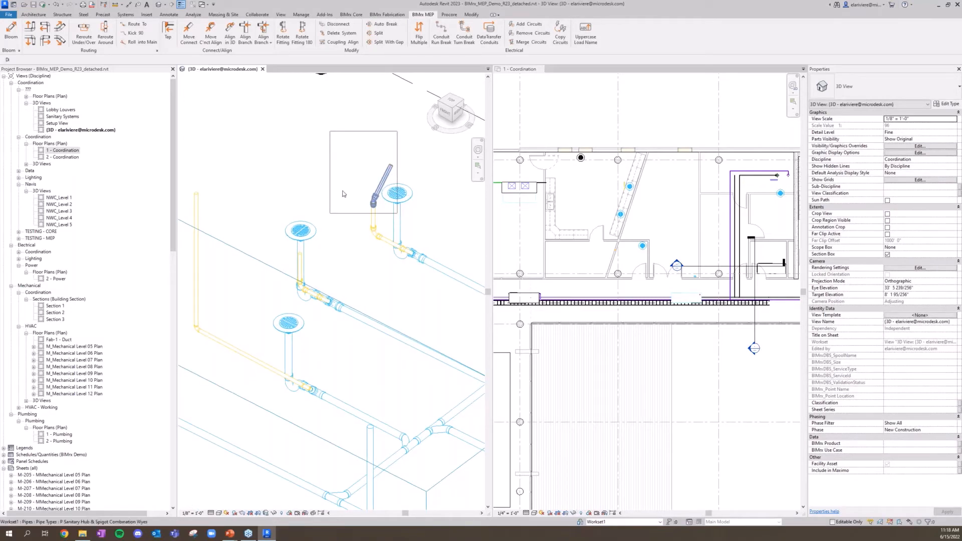
pyautogui.press('Delete')
# Copy the elbow at the base of the far vent riser about 5'-0" away, beside the riser
pyautogui.scroll(-1, 278, 286)
pyautogui.moveTo(277, 286); pyautogui.dragTo(326, 283, button='middle')
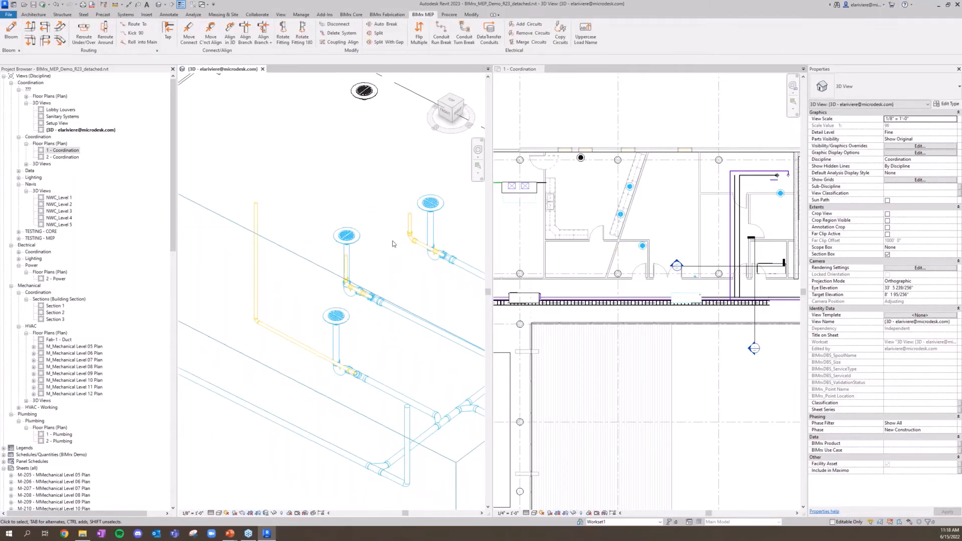
pyautogui.scroll(-1, 378, 232)
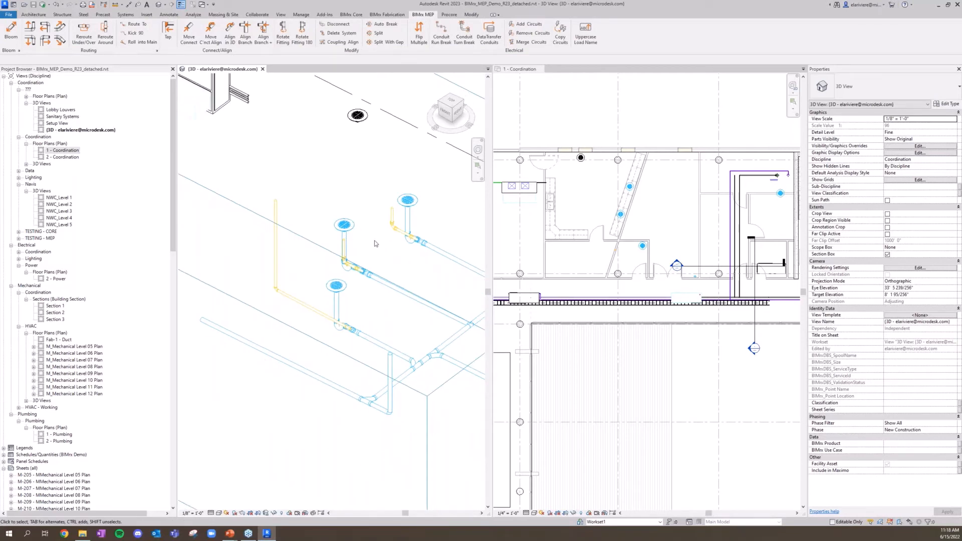
pyautogui.moveTo(376, 191); pyautogui.dragTo(398, 256)
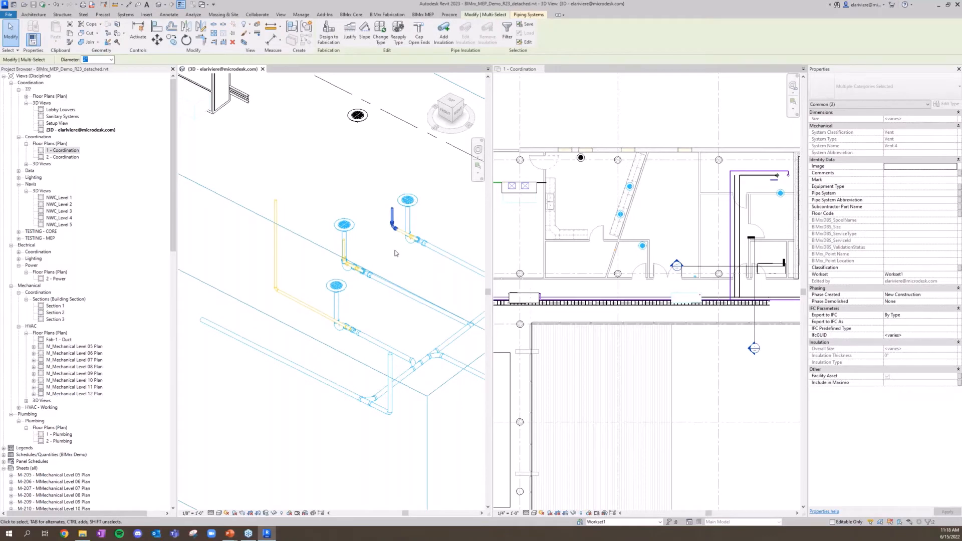
pyautogui.press('c')
pyautogui.press('c')
pyautogui.press('Escape')
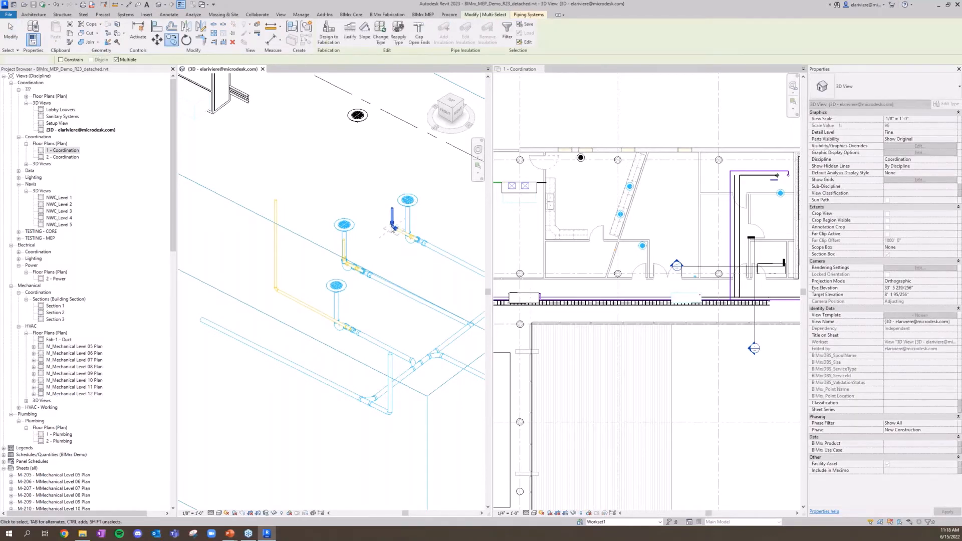
pyautogui.click(391, 226)
pyautogui.click(392, 227)
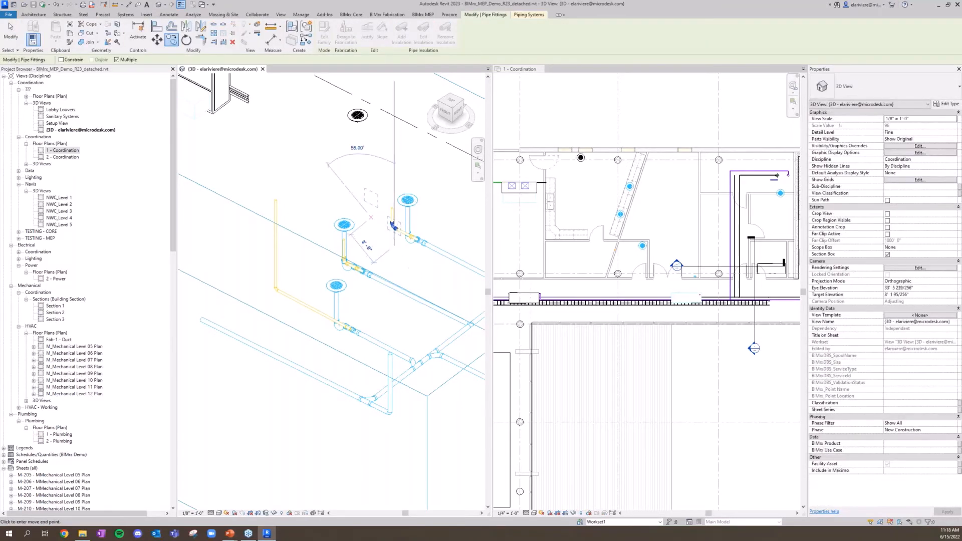
pyautogui.click(371, 219)
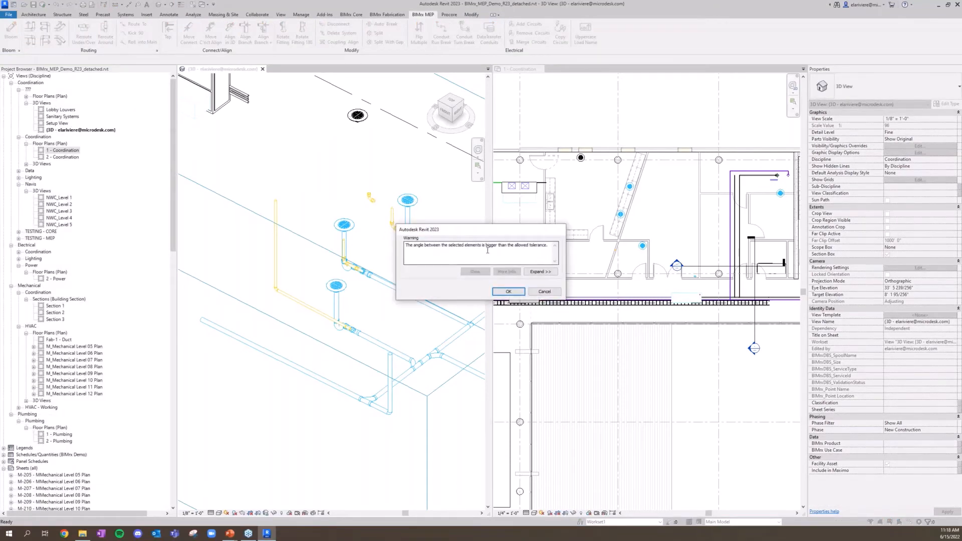
# Attach the copied elbow to the top of the far vent riser and rotate the fitting 90°
pyautogui.press('Return')
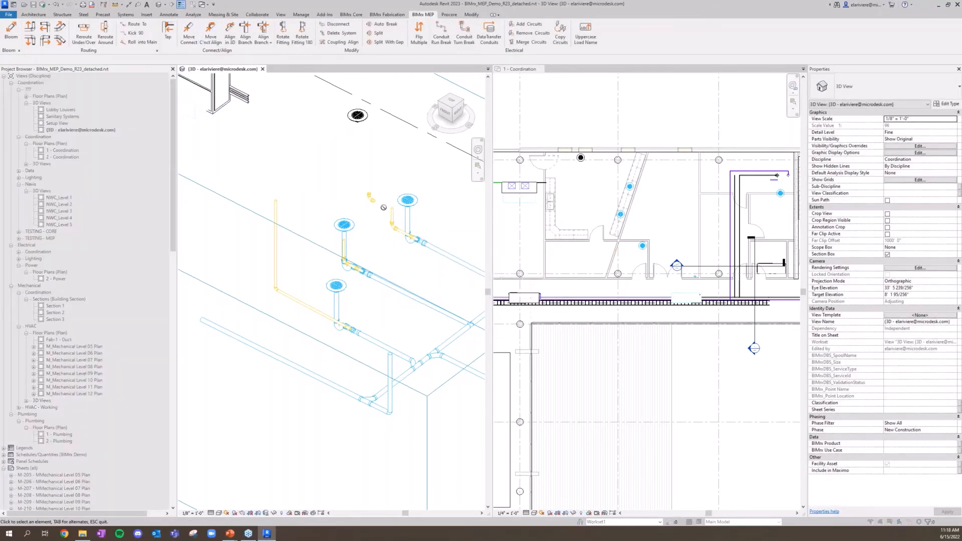
pyautogui.scroll(3, 403, 213)
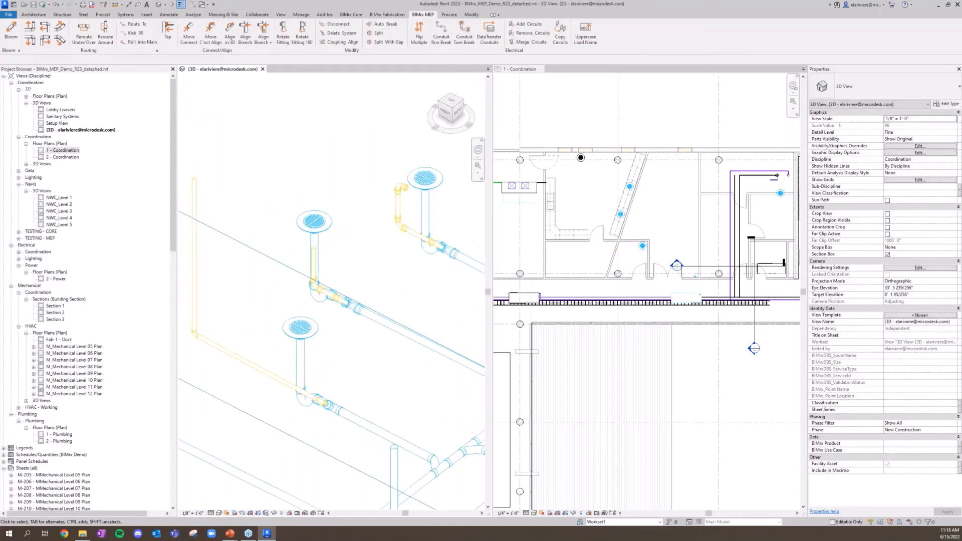
pyautogui.click(384, 221)
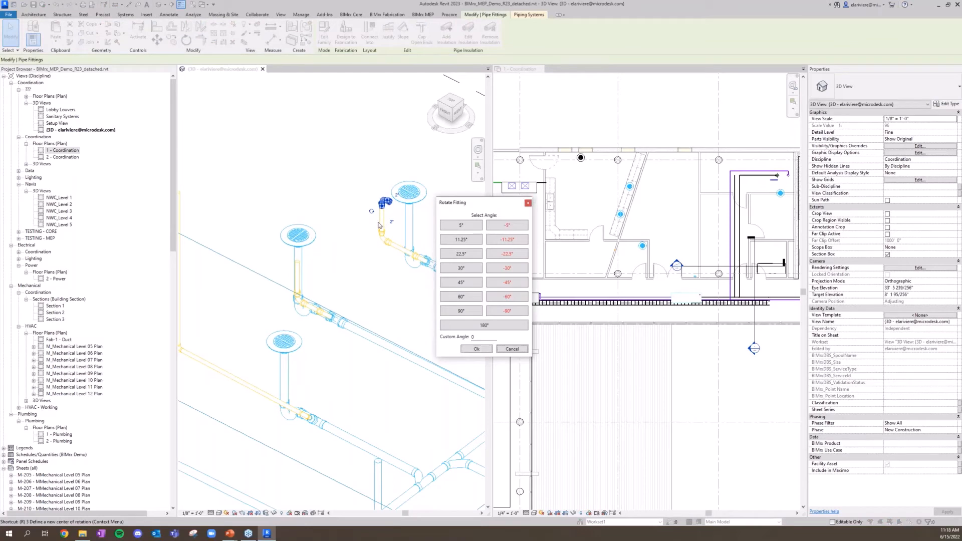
pyautogui.click(471, 310)
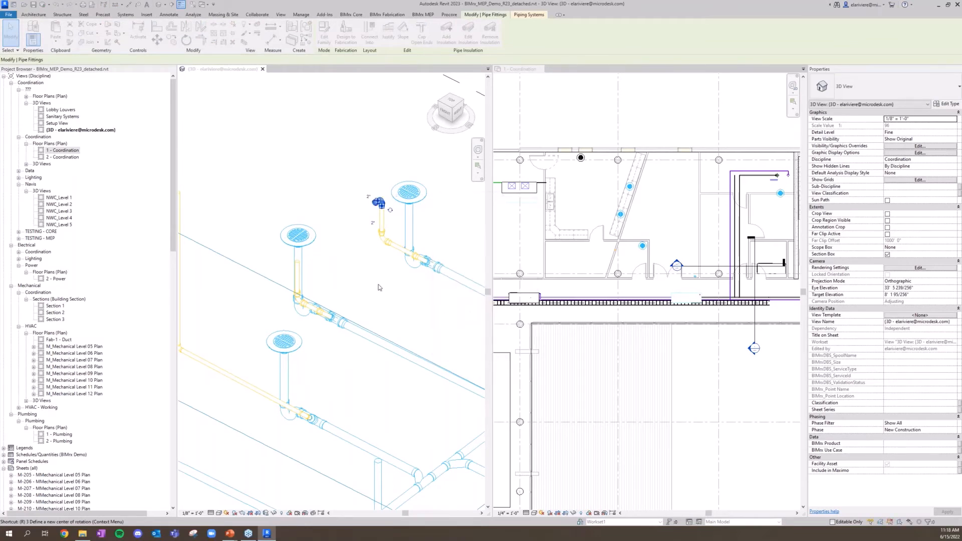
# Bloom a pipe from the elbow atop the far vent riser and copy both about 8'-11" away, beside the middle drain's riser
pyautogui.press('b')
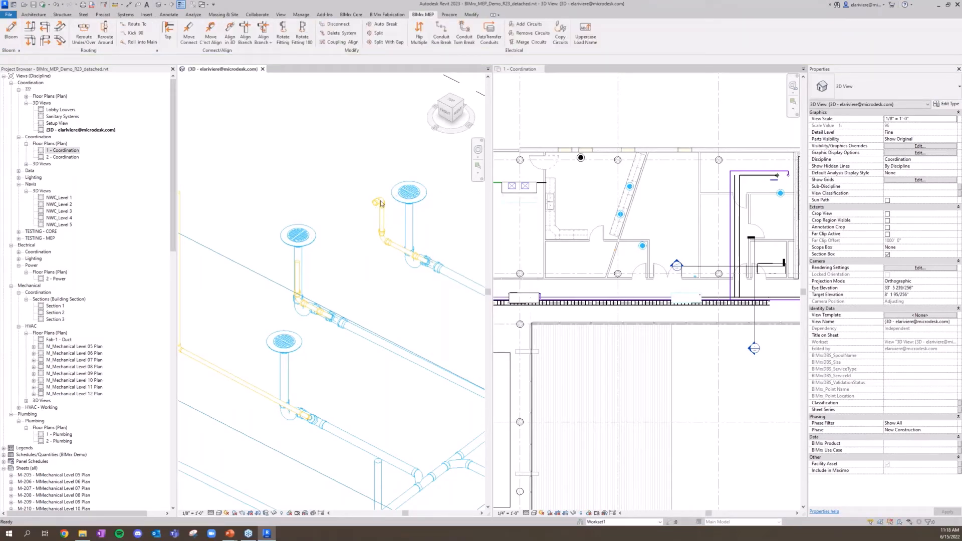
pyautogui.moveTo(396, 228)
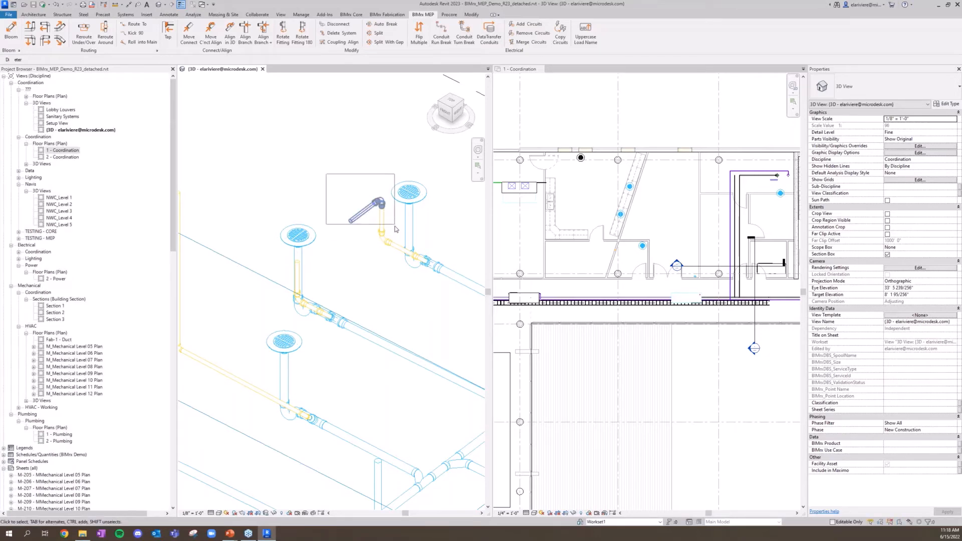
pyautogui.moveTo(326, 174); pyautogui.dragTo(395, 225)
pyautogui.press('c')
pyautogui.press('o')
pyautogui.click(386, 206)
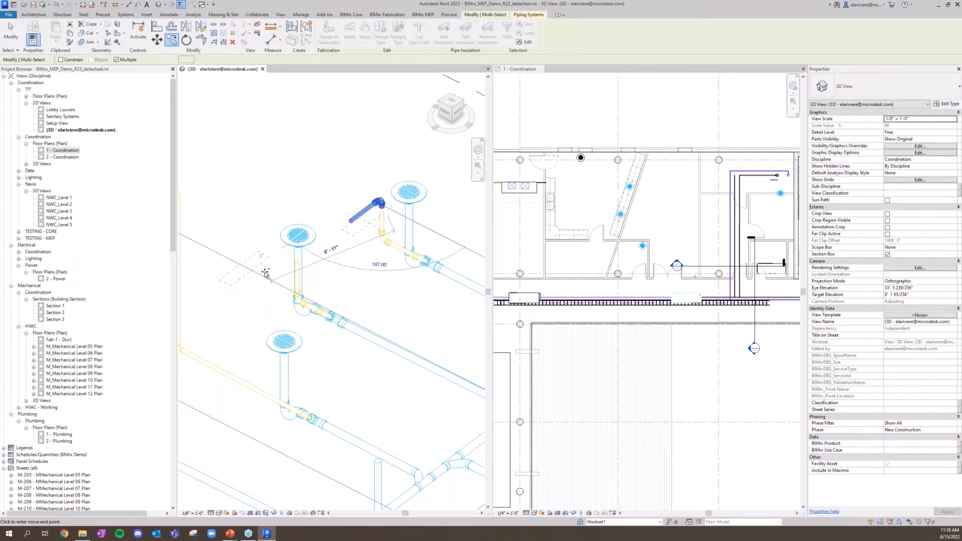
pyautogui.click(266, 272)
pyautogui.press('Escape')
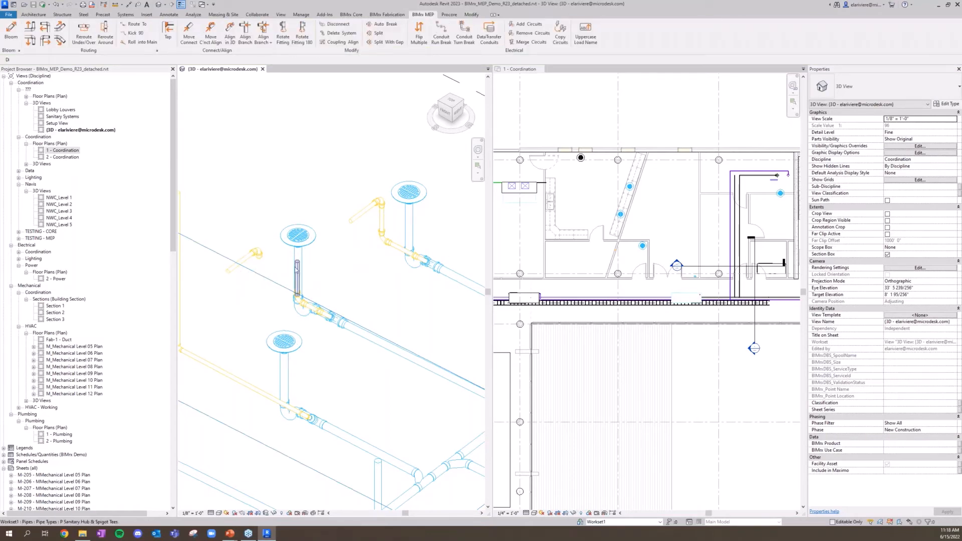
pyautogui.press('Escape')
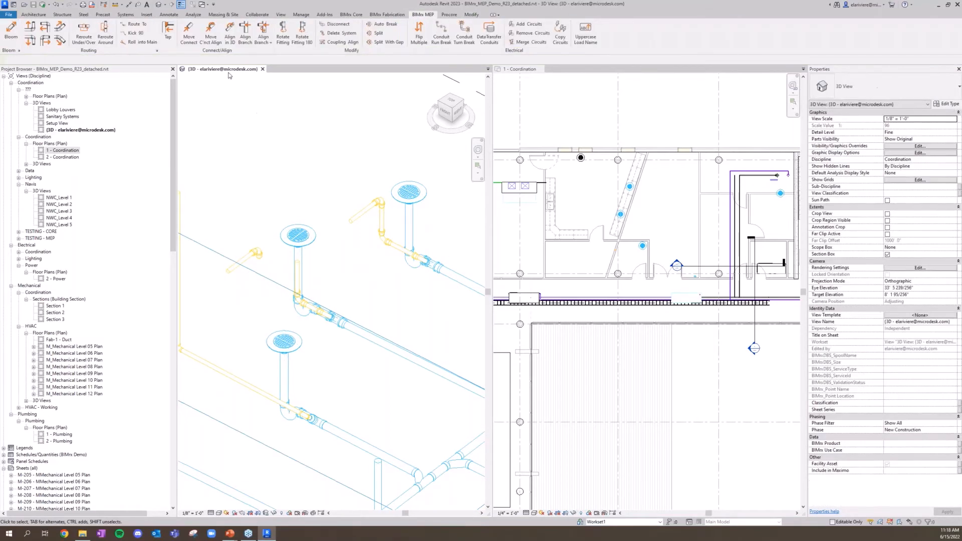
# Move and connect the copied elbow with its pipe onto the top of the middle drain's vent riser
pyautogui.click(191, 40)
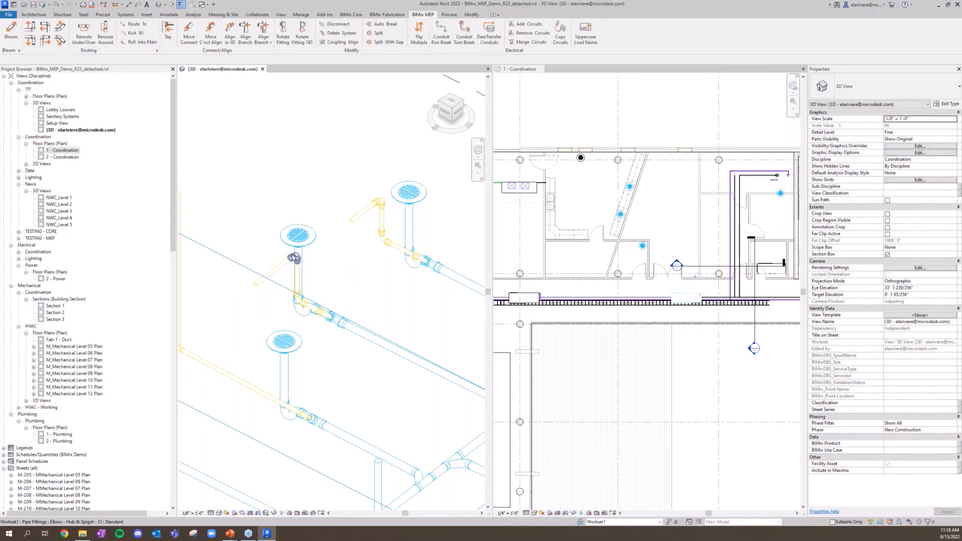
pyautogui.click(305, 260)
pyautogui.click(344, 266)
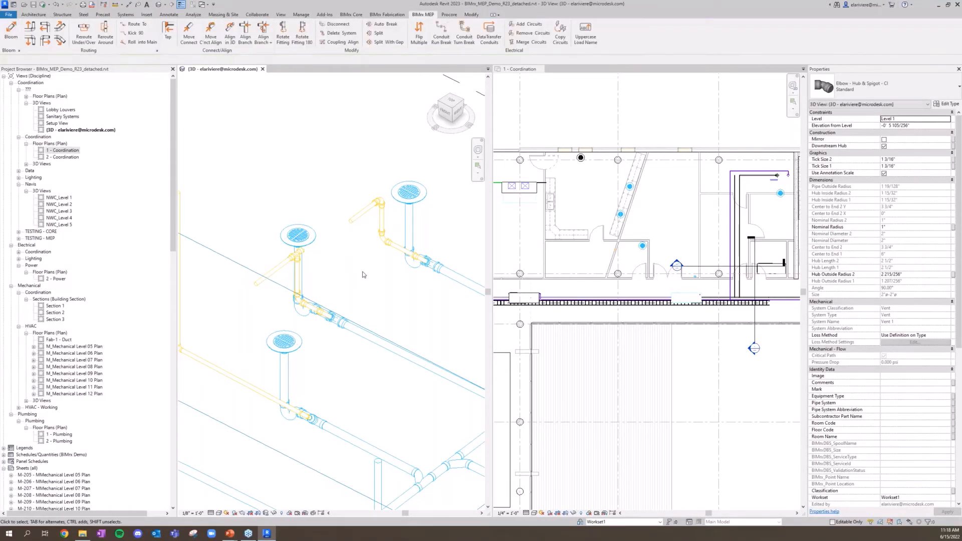
# Align the far drain's upper vent run in 3D with the middle drain's elbow and join the two runs
pyautogui.click(236, 45)
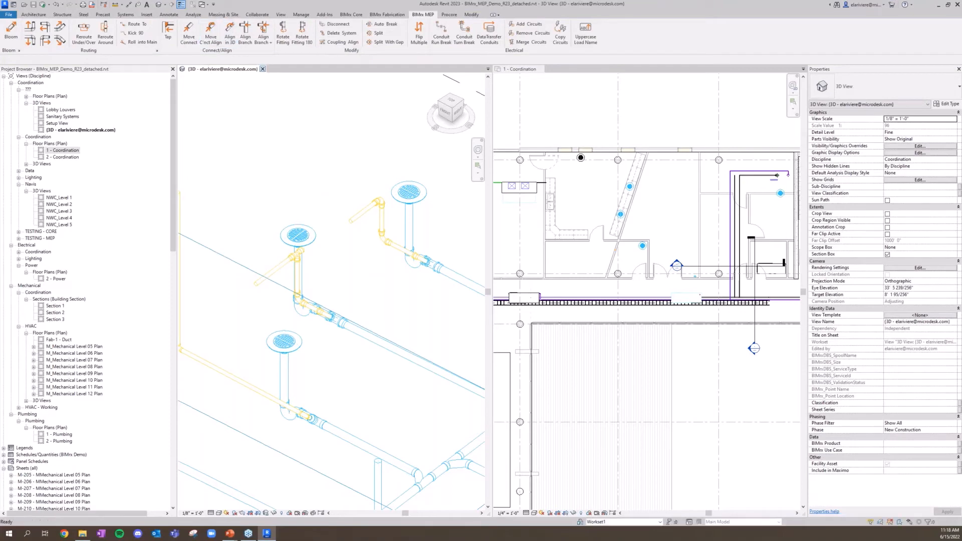
pyautogui.click(361, 222)
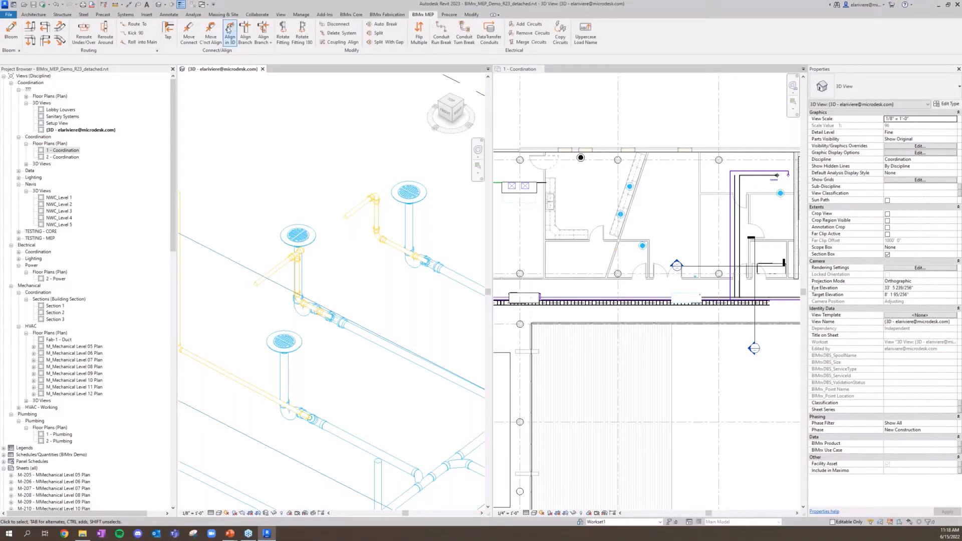
pyautogui.click(230, 31)
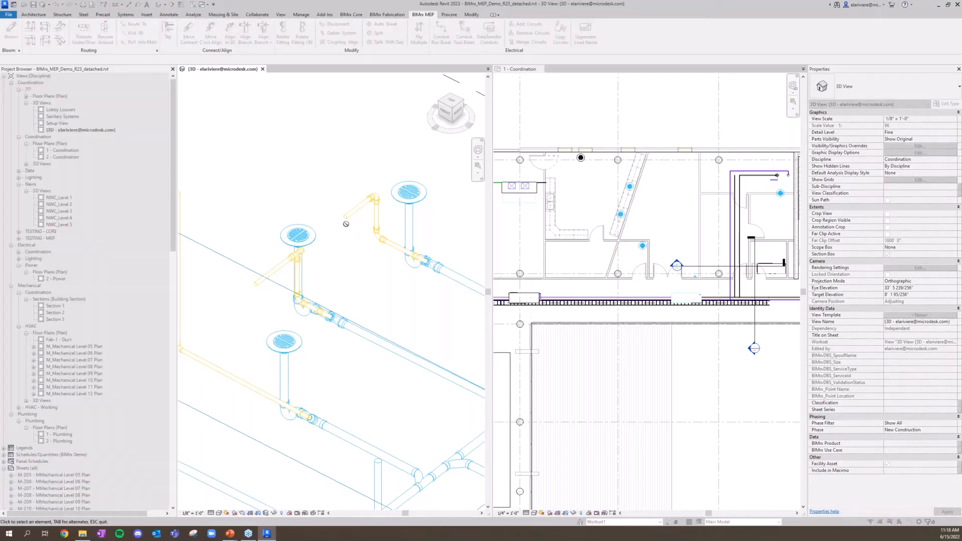
pyautogui.click(350, 216)
# Extend the vent run past the middle drain with two elbows and pipes, offsetting it toward the near drain's tall vent riser
pyautogui.scroll(-1, 367, 275)
pyautogui.moveTo(364, 275); pyautogui.dragTo(392, 270, button='middle')
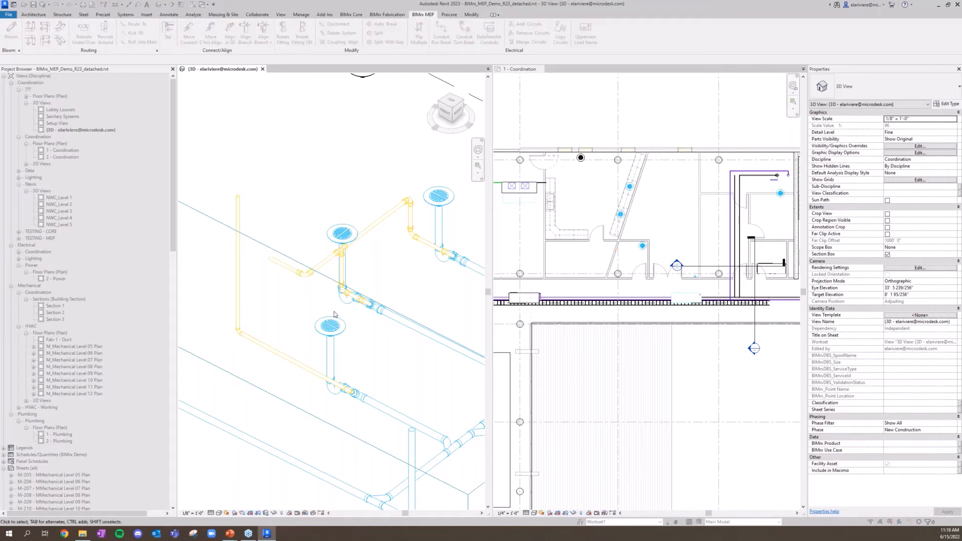
pyautogui.press('l')
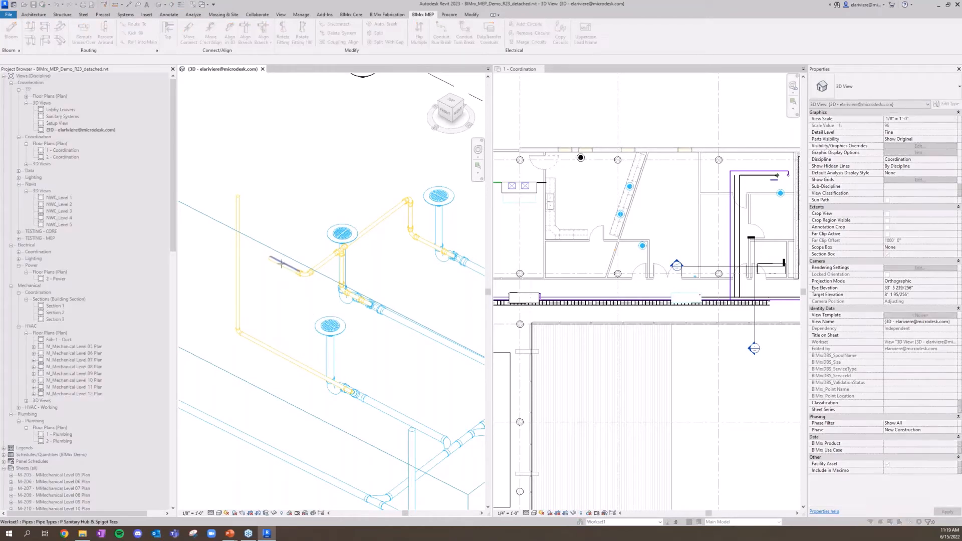
pyautogui.click(281, 264)
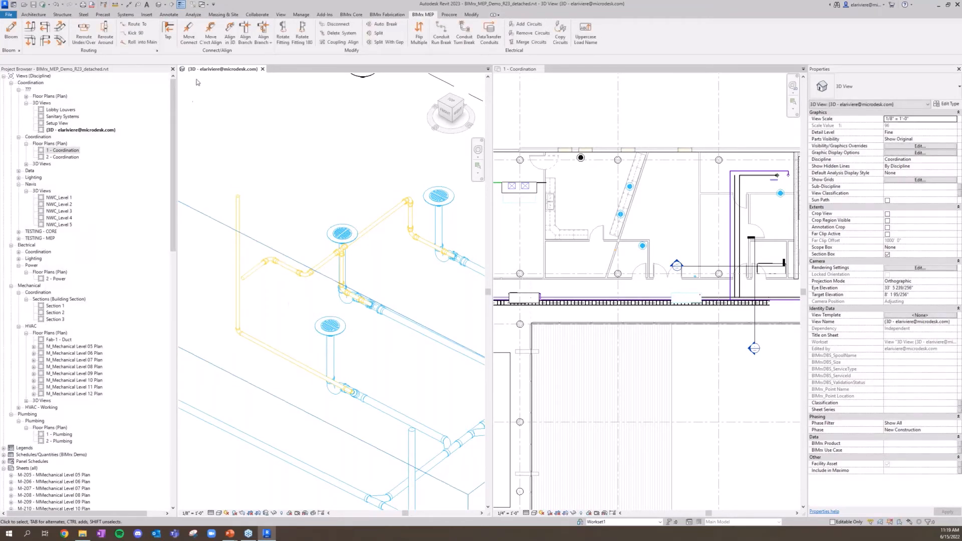
# Align the end of the offset vent run with the near drain's tall vertical riser and connect it there as a branch
pyautogui.click(245, 32)
pyautogui.click(248, 279)
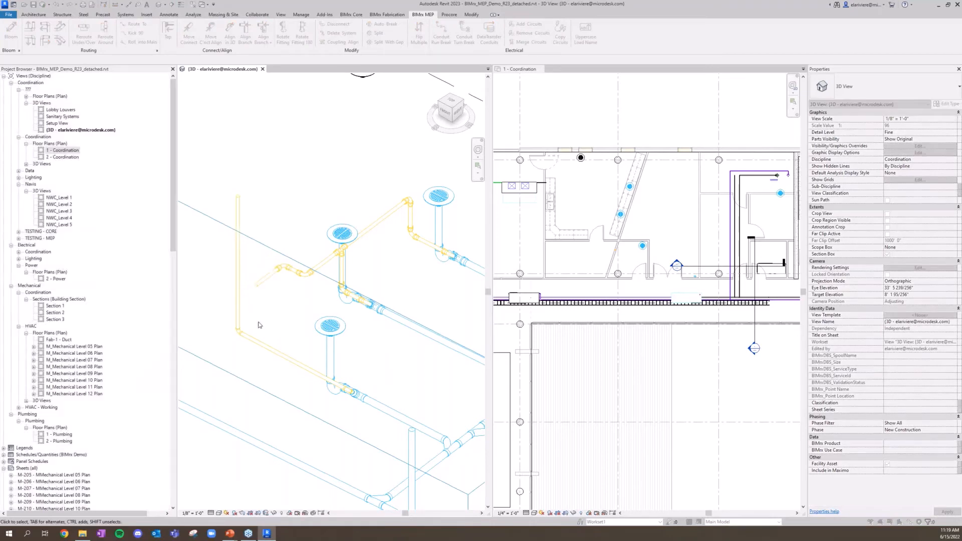
pyautogui.click(238, 265)
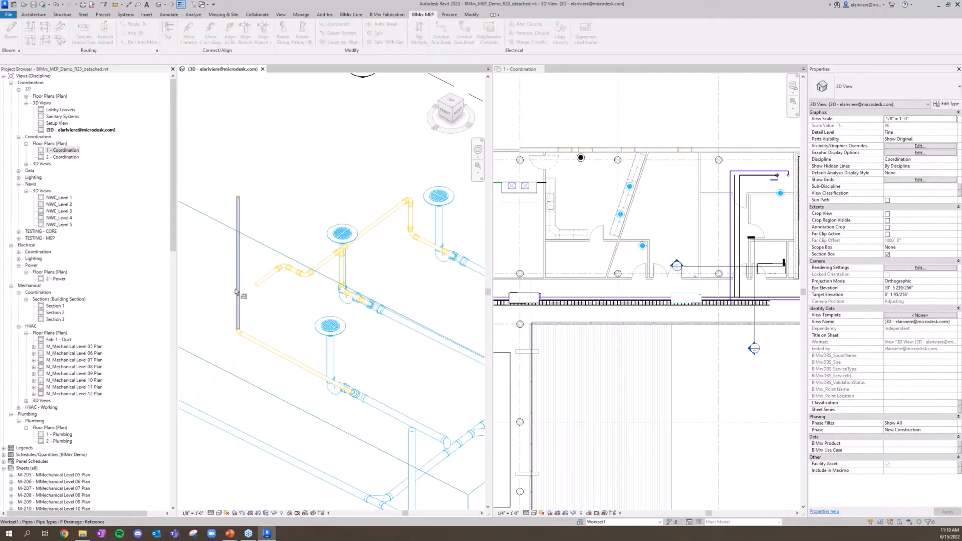
pyautogui.scroll(-2, 279, 320)
pyautogui.moveTo(279, 319); pyautogui.dragTo(323, 297, button='middle')
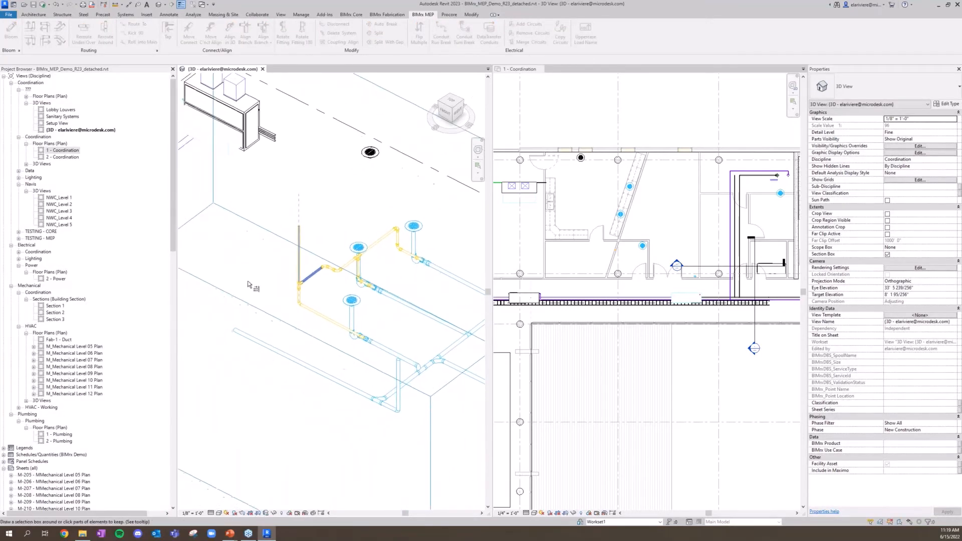
pyautogui.press('Escape')
pyautogui.press('Escape')
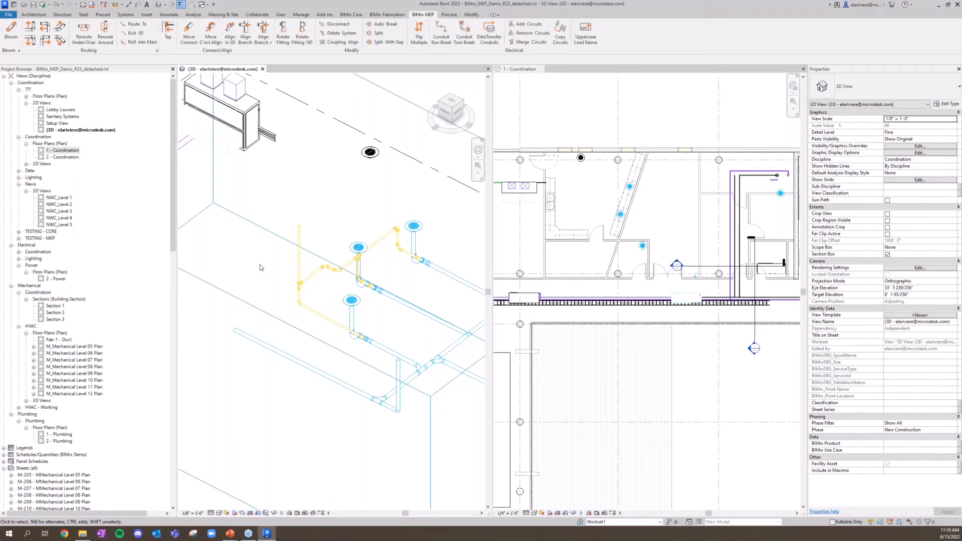
# Add a vertical pipe on top of the separate drainage line's branch fitting and set its upper end top elevation to 50'
pyautogui.scroll(-5, 259, 267)
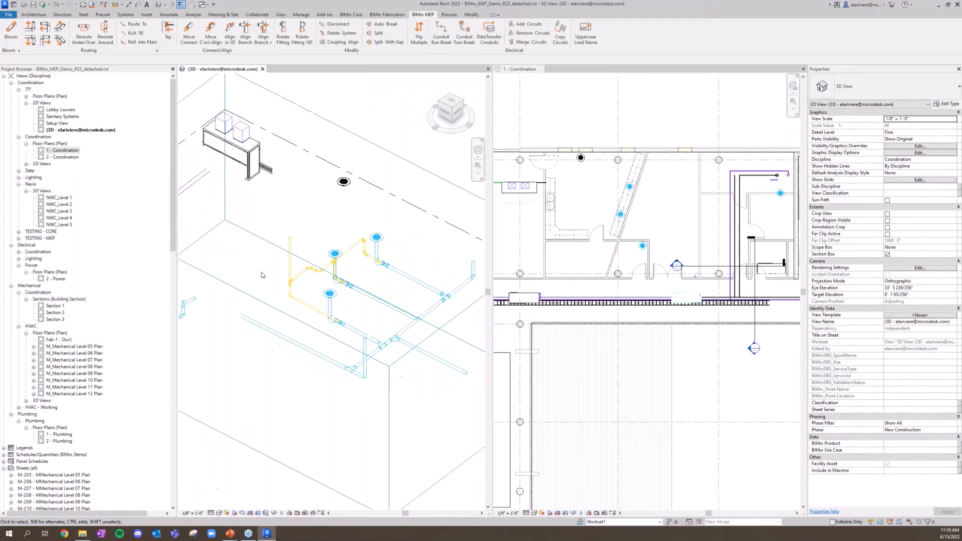
pyautogui.keyDown('shift'); pyautogui.moveTo(261, 268); pyautogui.dragTo(301, 285, button='middle'); pyautogui.keyUp('shift')
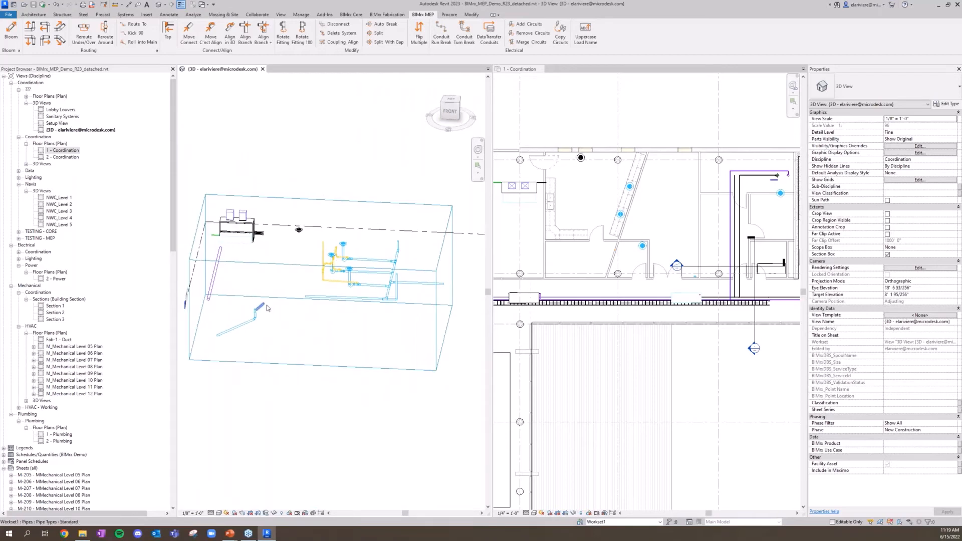
pyautogui.scroll(4, 247, 323)
pyautogui.press('r')
pyautogui.press('f')
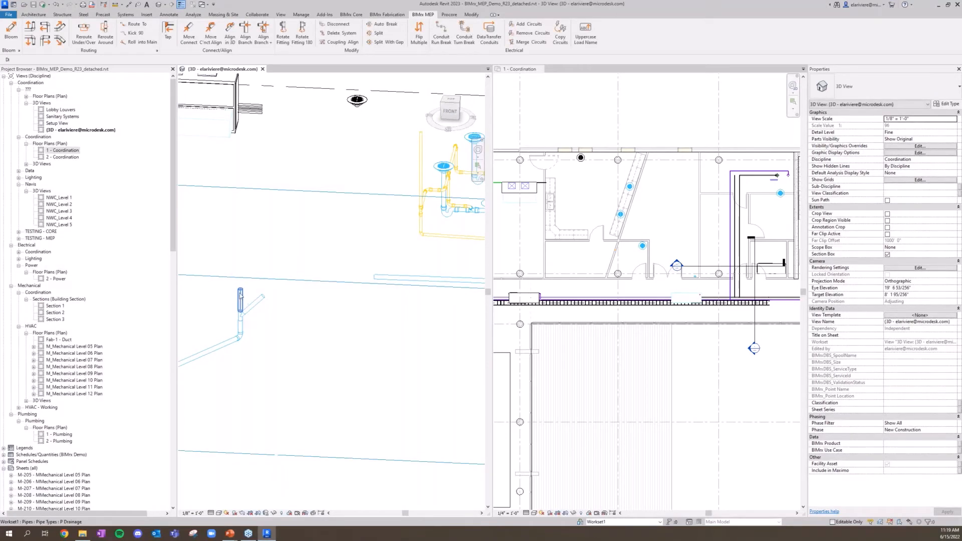
pyautogui.click(242, 296)
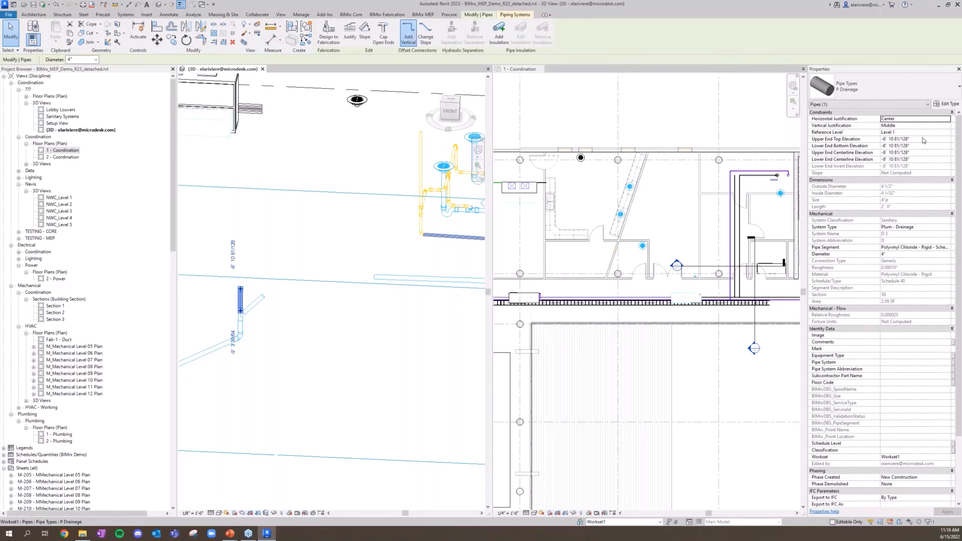
pyautogui.click(923, 140)
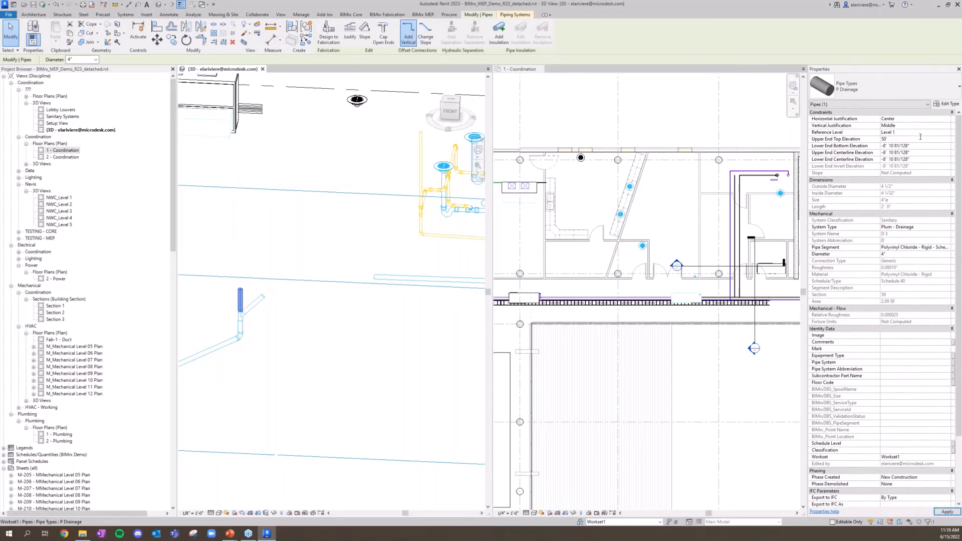
pyautogui.click(302, 263)
# Examine the direction of the drainage riser's angled branch relative to the nearby horizontal drain run from above
pyautogui.scroll(-2, 217, 204)
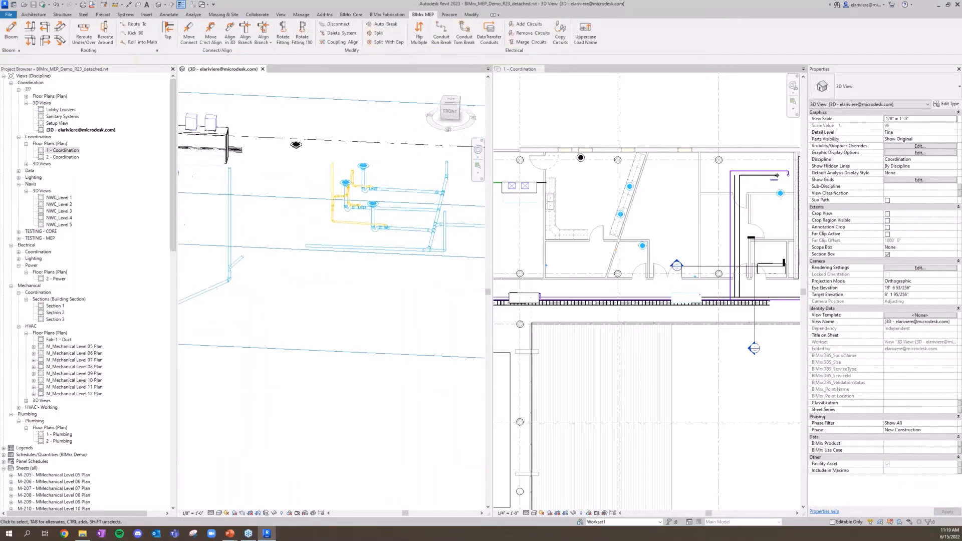
pyautogui.moveTo(283, 241)
pyautogui.keyDown('shift'); pyautogui.mouseDown(button='middle')
pyautogui.moveTo(288, 261)
pyautogui.moveTo(294, 249)
pyautogui.mouseUp(button='middle'); pyautogui.keyUp('shift')
pyautogui.moveTo(298, 282); pyautogui.dragTo(312, 257, button='middle')
pyautogui.scroll(2, 287, 252)
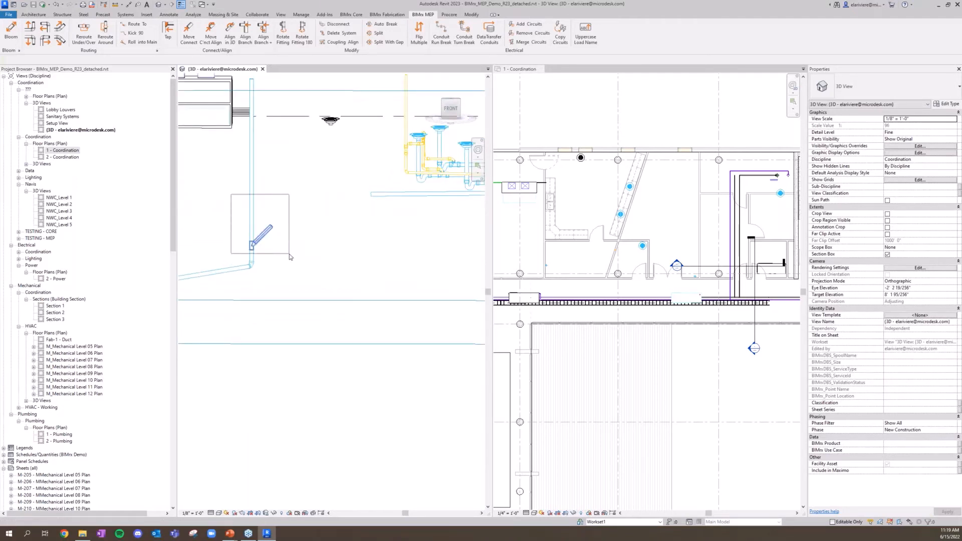
pyautogui.moveTo(246, 235); pyautogui.dragTo(289, 194)
pyautogui.keyDown('shift'); pyautogui.moveTo(345, 185); pyautogui.dragTo(351, 330, button='middle'); pyautogui.keyUp('shift')
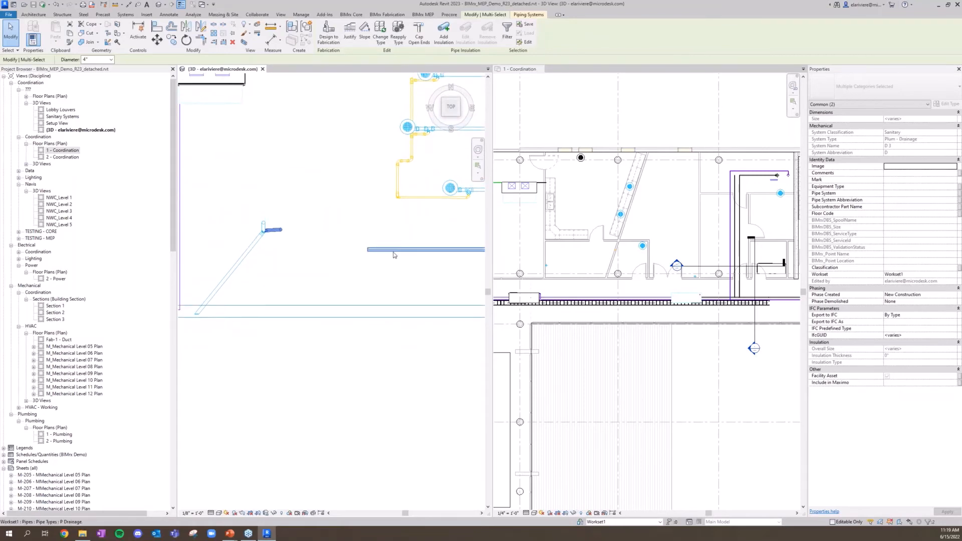
pyautogui.scroll(5, 695, 284)
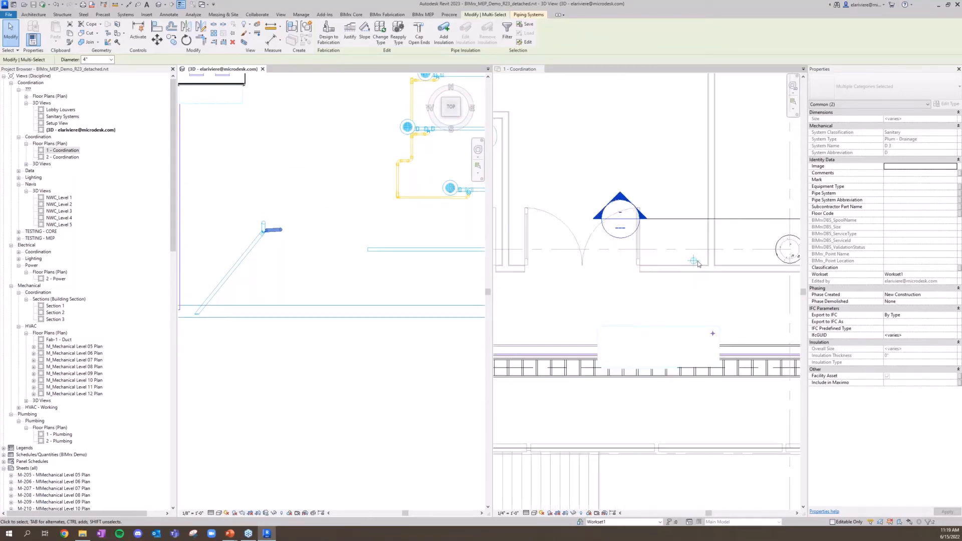
pyautogui.scroll(-1, 418, 279)
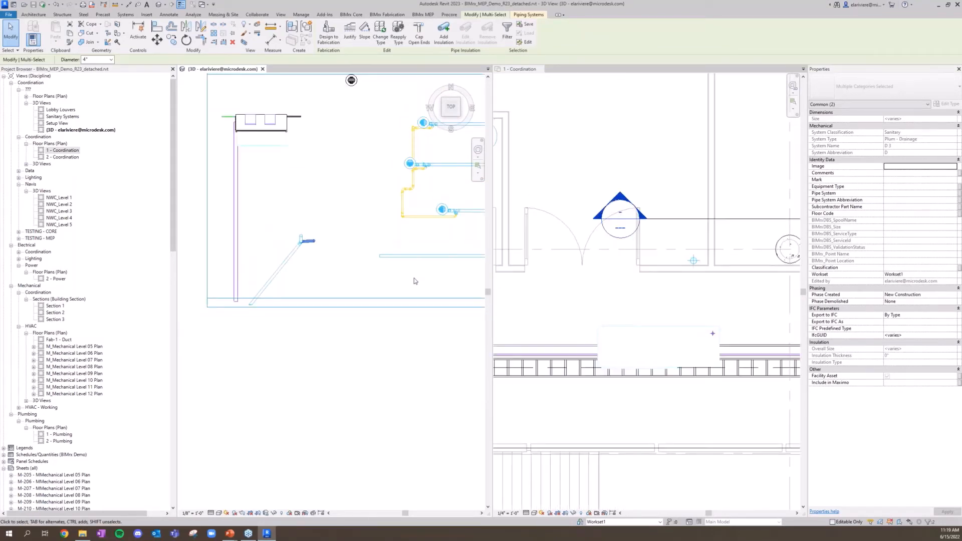
pyautogui.click(334, 277)
pyautogui.keyDown('shift'); pyautogui.moveTo(337, 273); pyautogui.dragTo(326, 243, button='middle'); pyautogui.keyUp('shift')
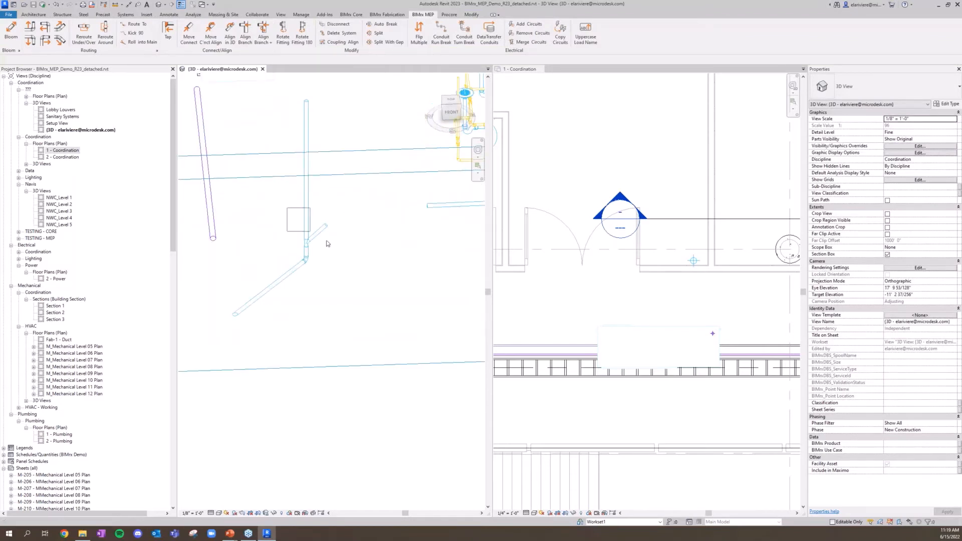
# Rotate the branch fitting and its angled pipe about the drainage riser by -45° and again by 90°
pyautogui.moveTo(326, 243); pyautogui.dragTo(344, 254)
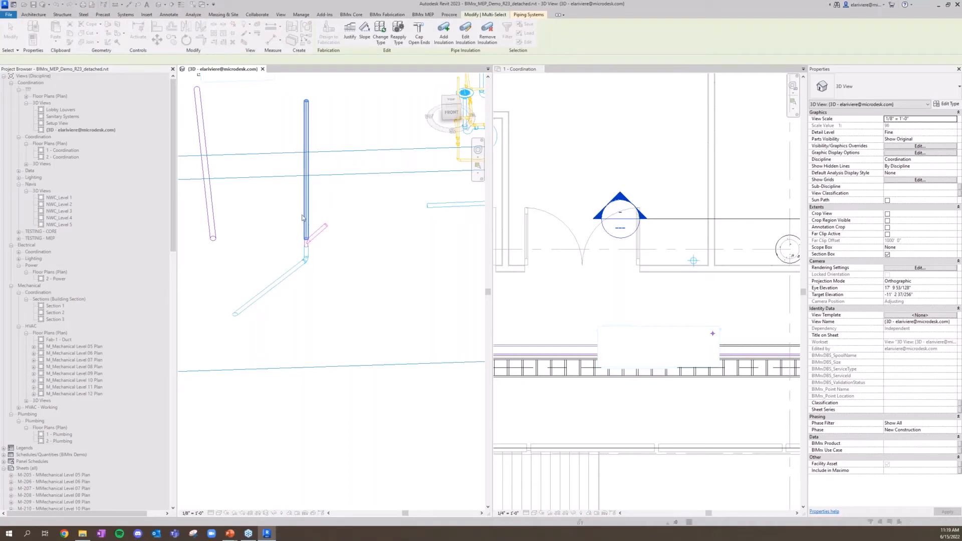
pyautogui.click(513, 284)
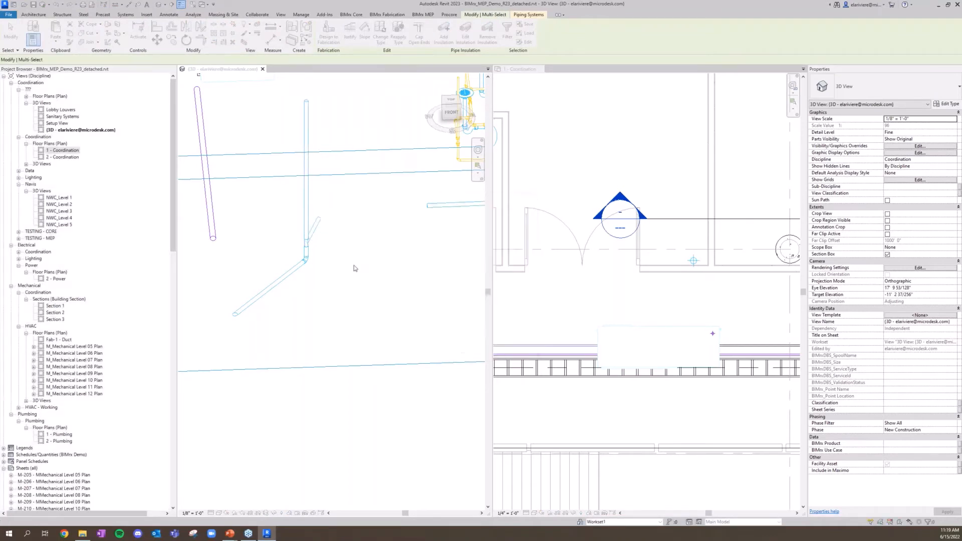
pyautogui.click(304, 212)
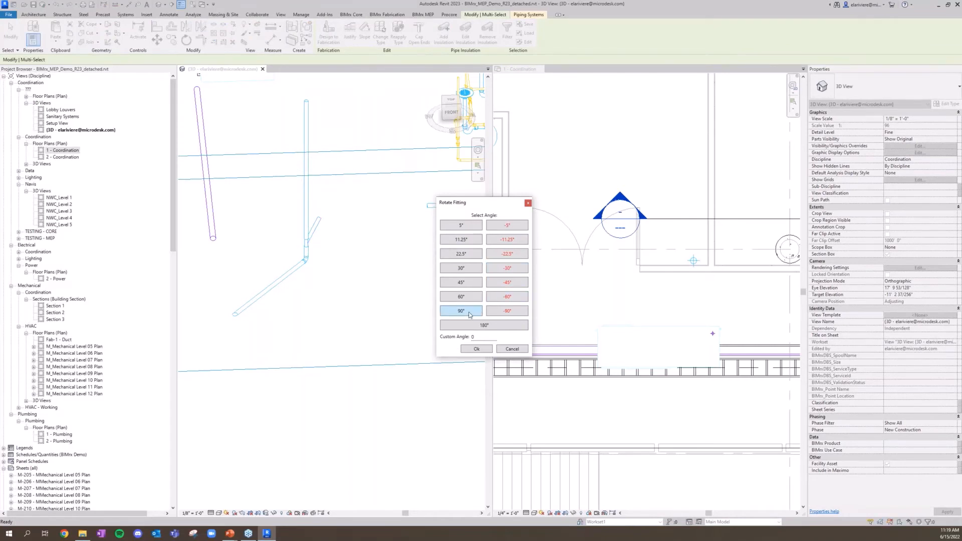
pyautogui.click(461, 311)
# Align the drainage riser's angled branch with the end of the horizontal drain run, working in the front view
pyautogui.scroll(-2, 320, 266)
pyautogui.keyDown('shift'); pyautogui.moveTo(378, 262); pyautogui.dragTo(391, 233, button='middle'); pyautogui.keyUp('shift')
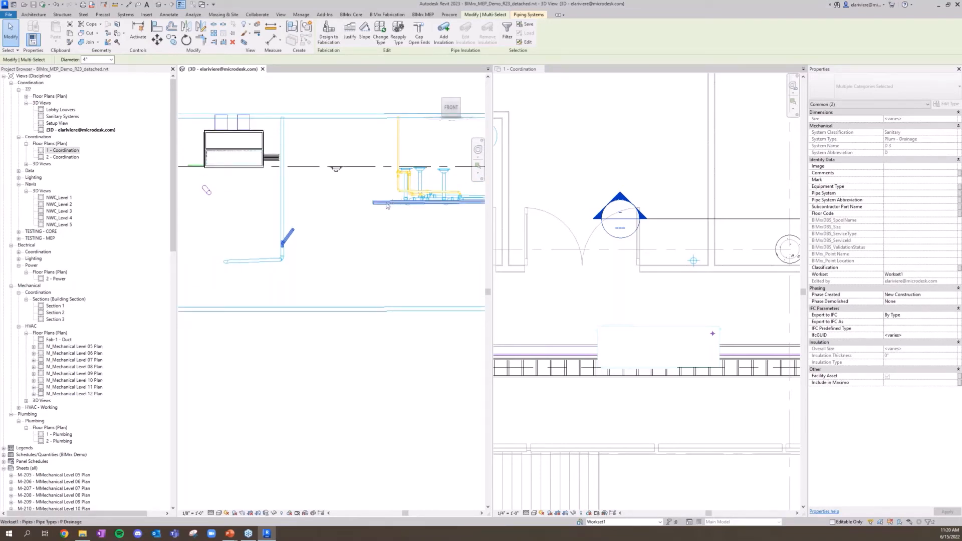
pyautogui.scroll(3, 312, 264)
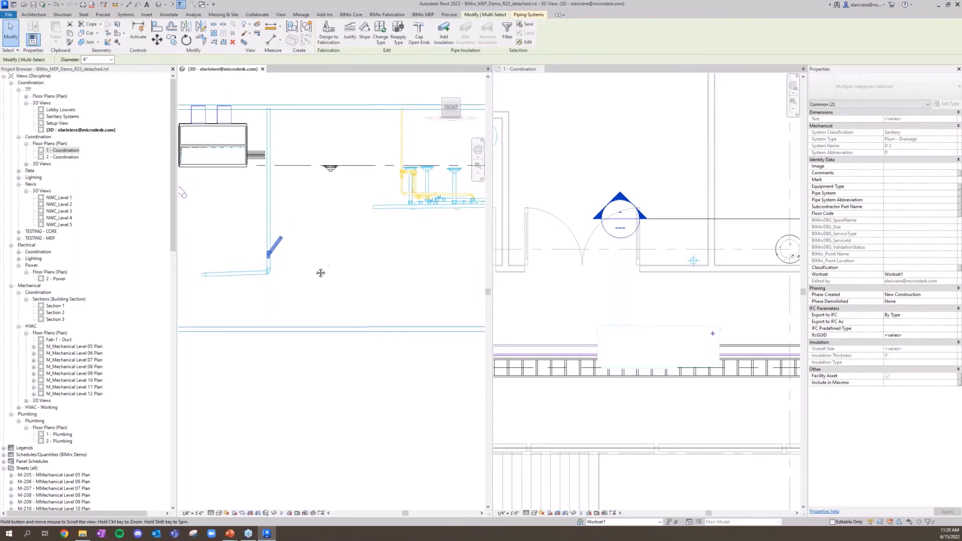
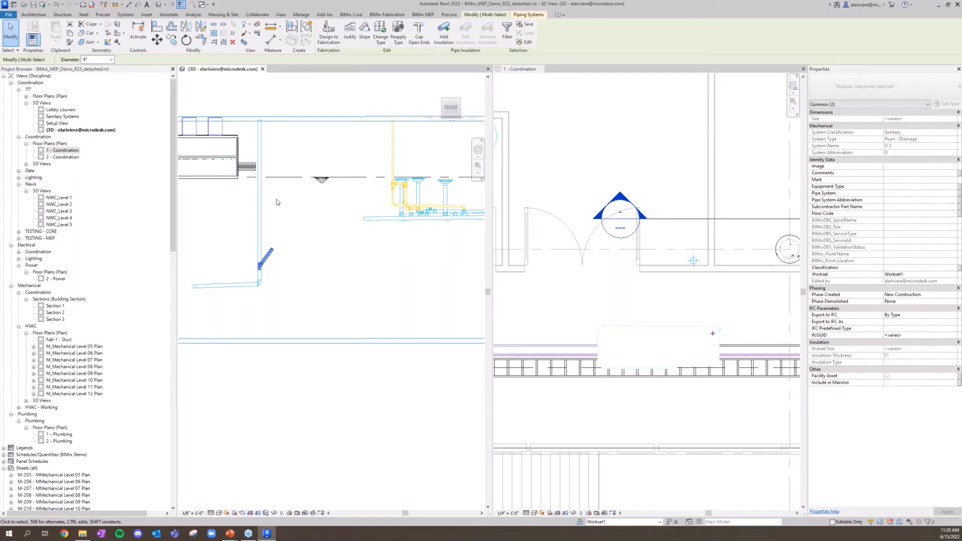
pyautogui.click(421, 15)
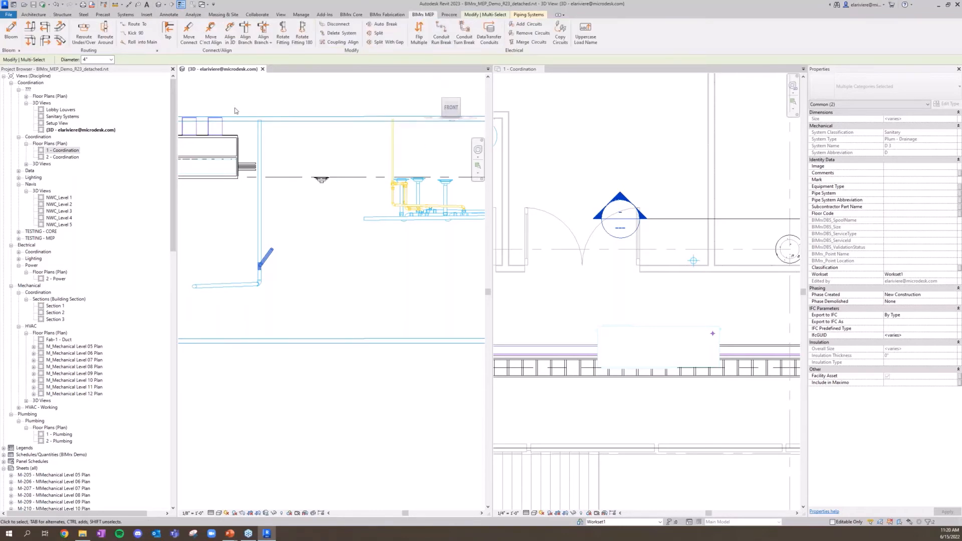
pyautogui.click(245, 39)
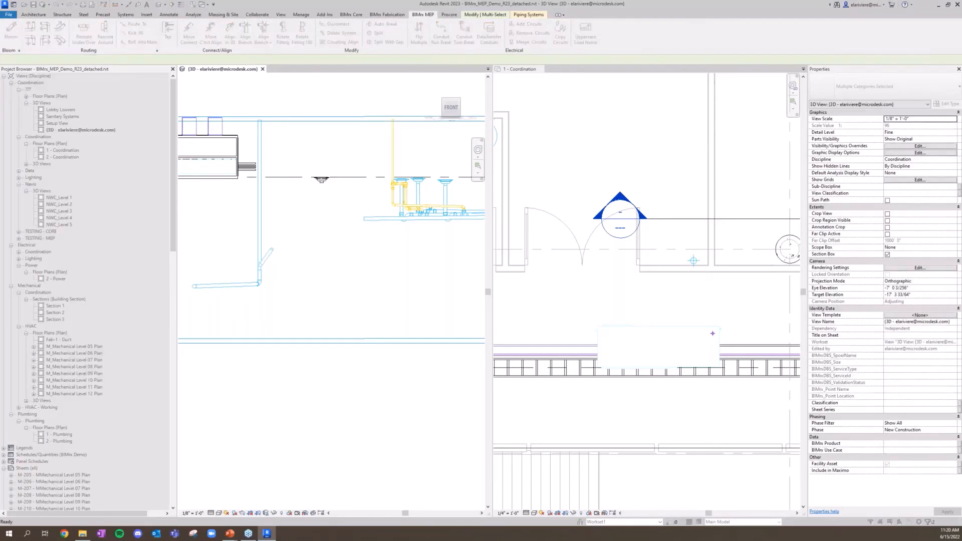
pyautogui.click(265, 271)
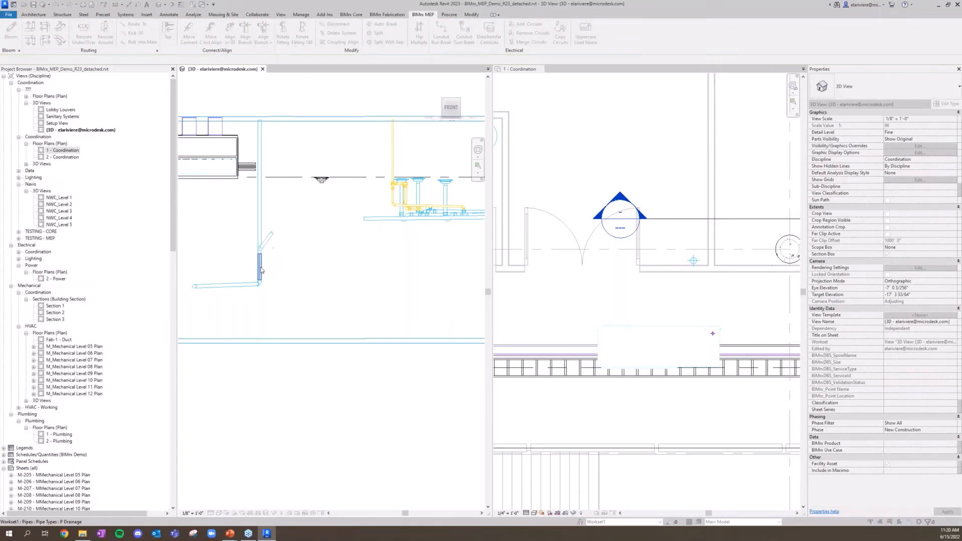
# Trim the angled branch pipe and the horizontal drain run to a corner so they join
pyautogui.press('t')
pyautogui.press('r')
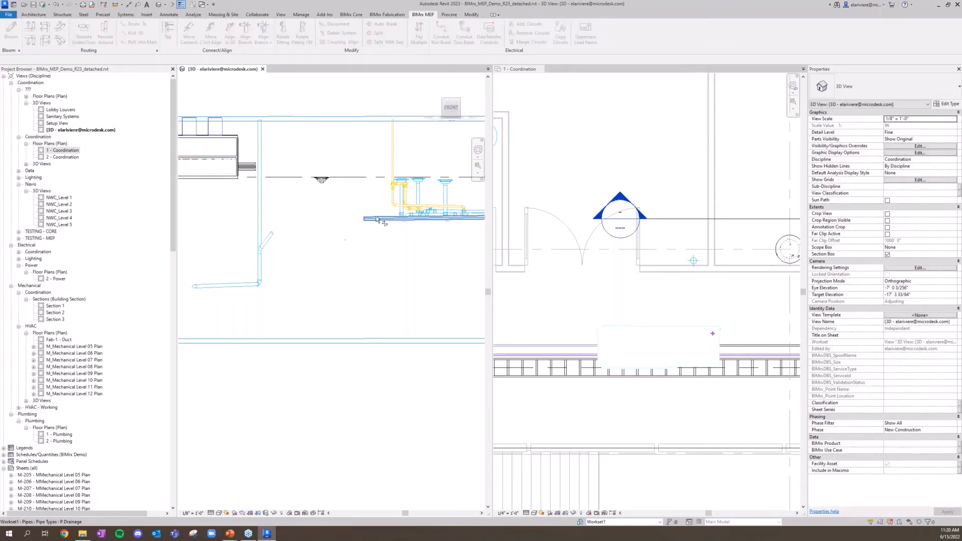
pyautogui.click(369, 218)
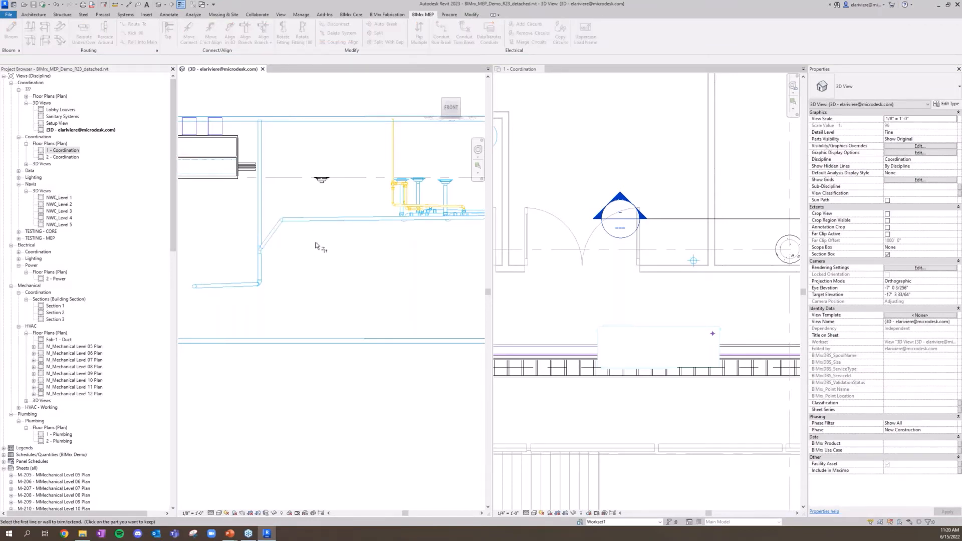
pyautogui.press('Escape')
pyautogui.press('Escape')
# Copy the rear floor drain's trap, fittings and drainage pipe to the unconnected floor drain and connect the vertical drop to it
pyautogui.keyDown('shift'); pyautogui.moveTo(380, 249); pyautogui.dragTo(317, 322, button='middle'); pyautogui.keyUp('shift')
pyautogui.scroll(3, 396, 246)
pyautogui.moveTo(399, 246); pyautogui.dragTo(348, 209)
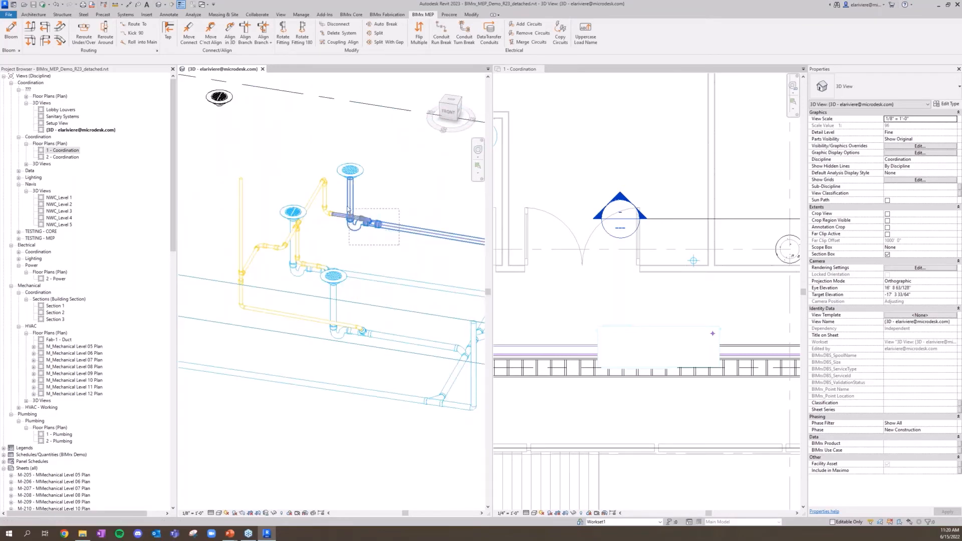
pyautogui.press('c')
pyautogui.click(351, 180)
pyautogui.scroll(-2, 321, 213)
pyautogui.moveTo(320, 214); pyautogui.dragTo(344, 285, button='middle')
pyautogui.scroll(1, 277, 217)
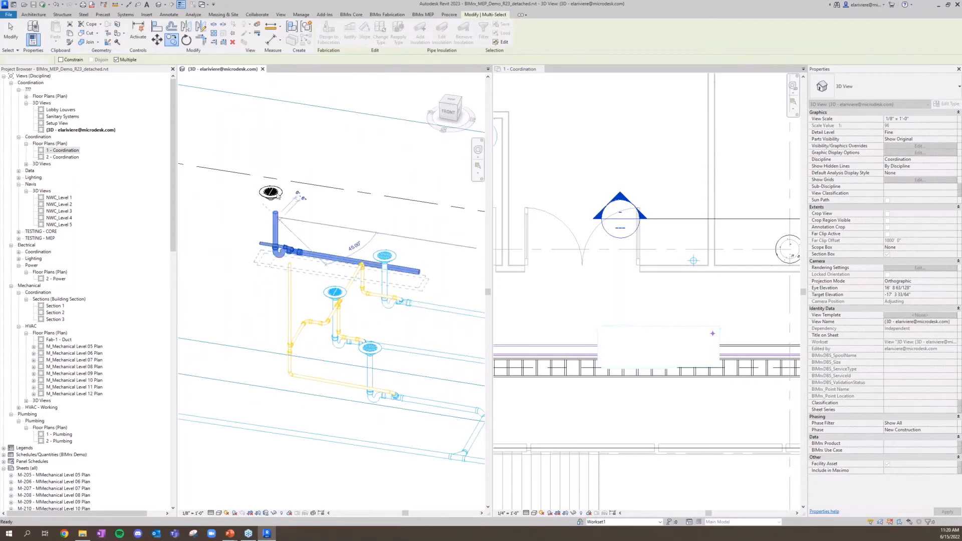
pyautogui.press('Escape')
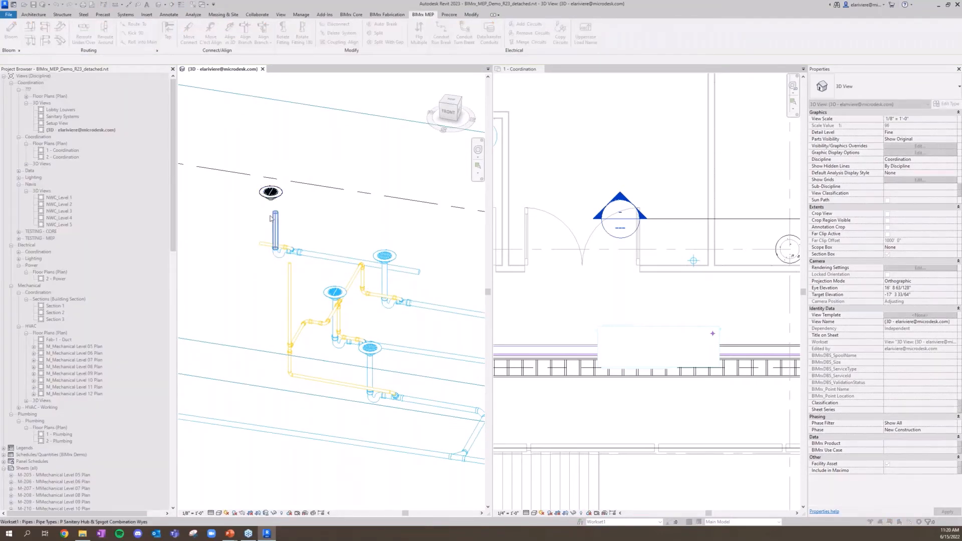
pyautogui.scroll(-3, 231, 190)
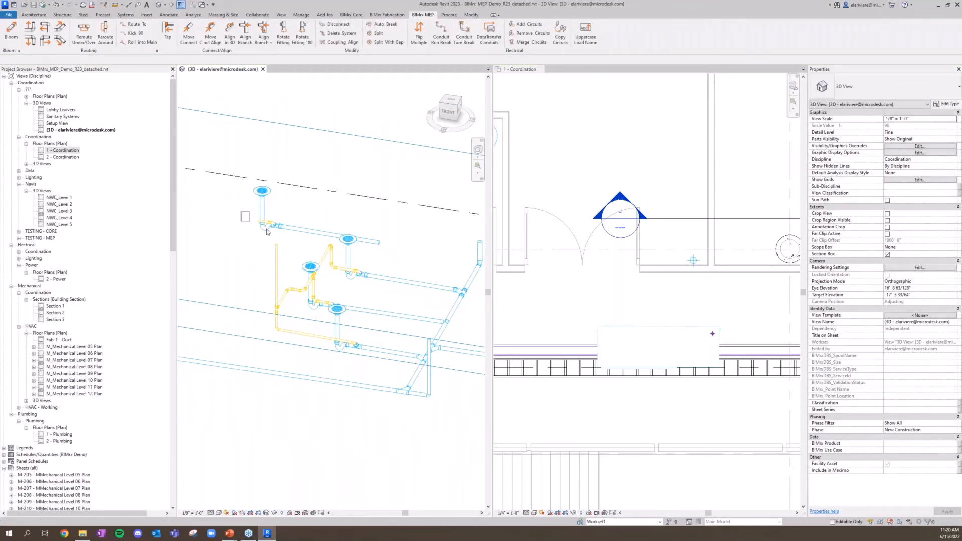
# Rotate the copied trap, fittings and horizontal pipe by 90° about the drain's vertical drop
pyautogui.moveTo(301, 237); pyautogui.dragTo(302, 237)
pyautogui.keyDown('ctrl'); pyautogui.click(314, 231); pyautogui.keyUp('ctrl')
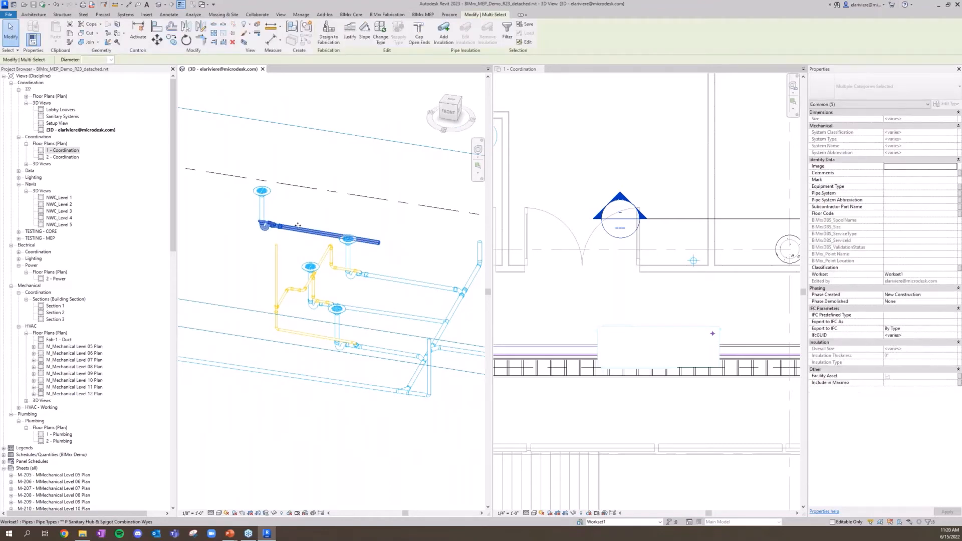
pyautogui.press('r')
pyautogui.press('f')
pyautogui.click(265, 220)
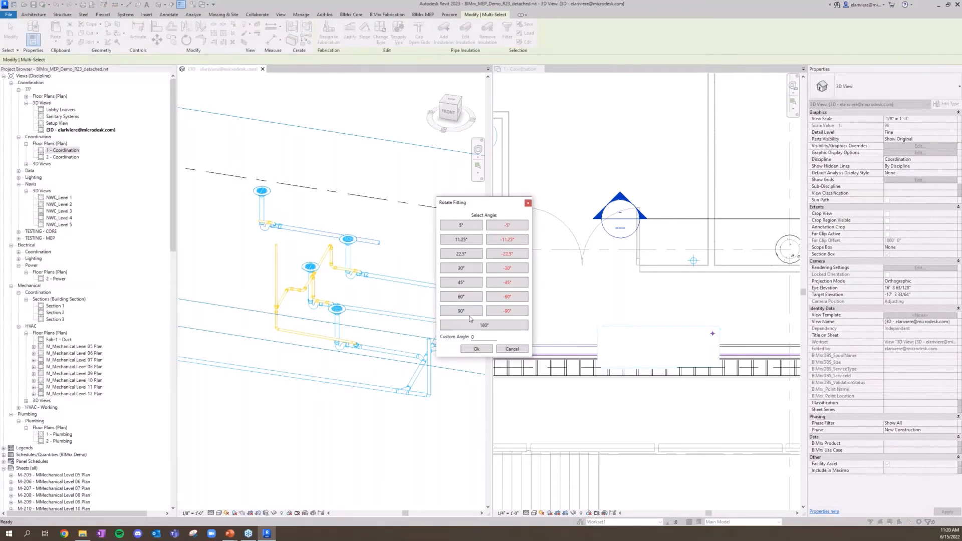
pyautogui.click(461, 311)
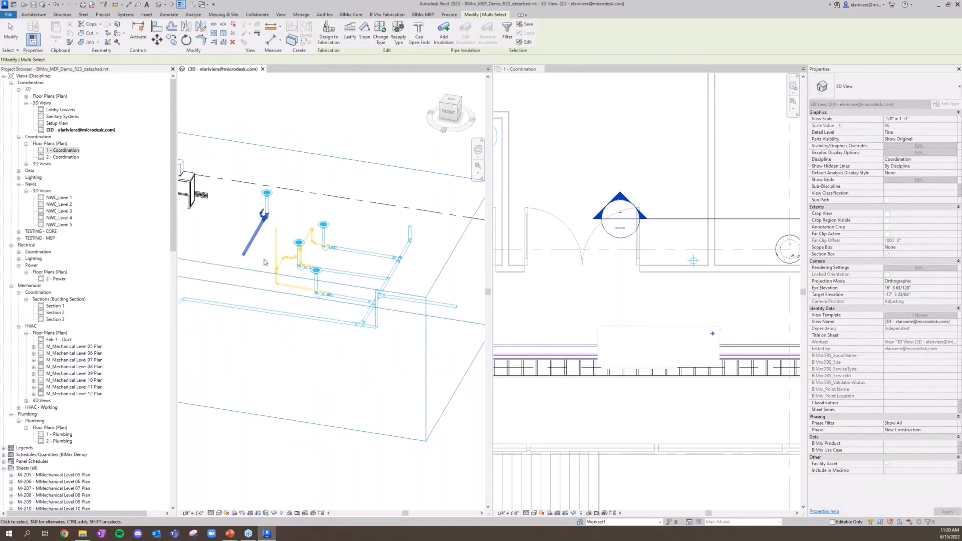
# Raise the rotated trap and its horizontal drainage pipe closer to the floor drain, working in the left view
pyautogui.keyDown('shift'); pyautogui.moveTo(304, 234); pyautogui.dragTo(449, 150, button='middle'); pyautogui.keyUp('shift')
pyautogui.click(450, 109)
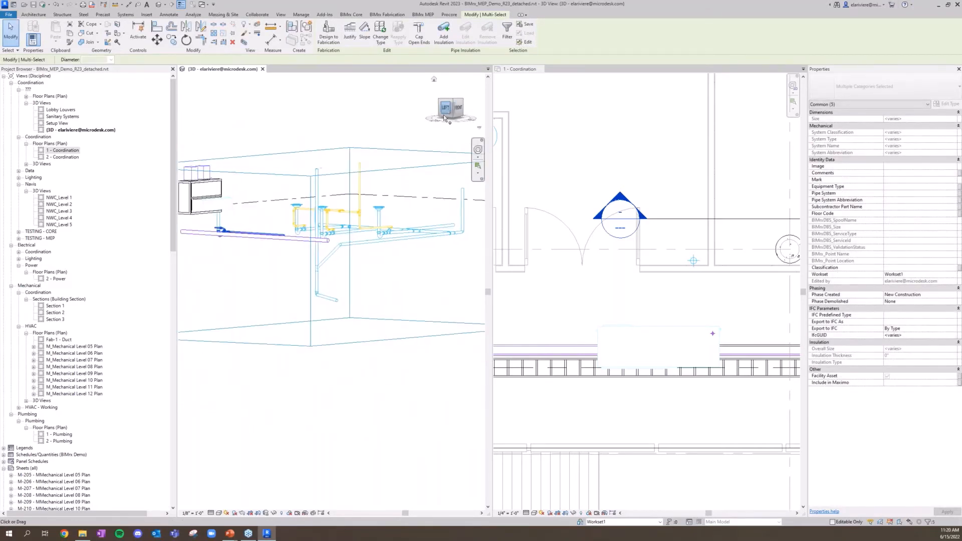
pyautogui.scroll(3, 344, 277)
pyautogui.scroll(-3, 344, 277)
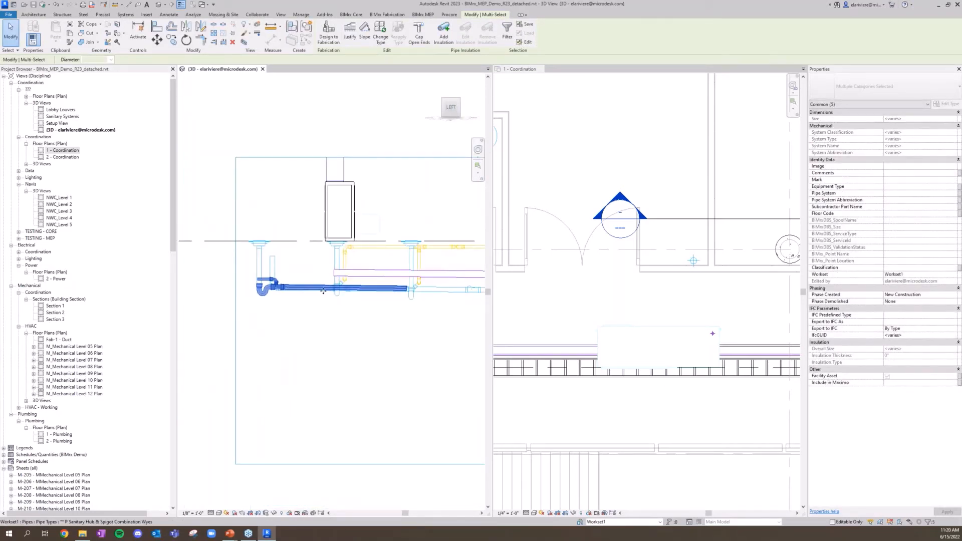
pyautogui.moveTo(324, 282); pyautogui.dragTo(323, 272)
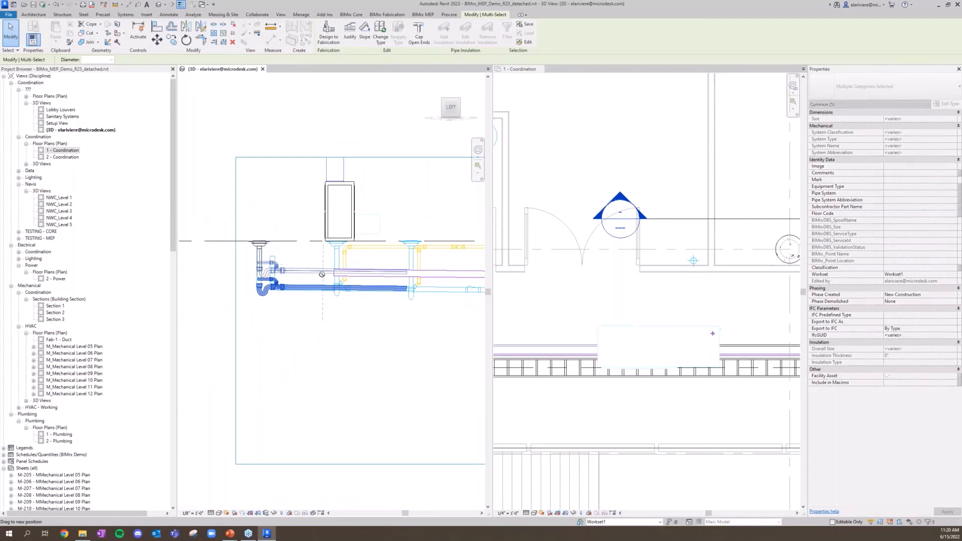
pyautogui.click(325, 324)
pyautogui.scroll(-4, 325, 322)
pyautogui.keyDown('shift'); pyautogui.moveTo(344, 347); pyautogui.dragTo(311, 357, button='middle'); pyautogui.keyUp('shift')
pyautogui.scroll(2, 326, 397)
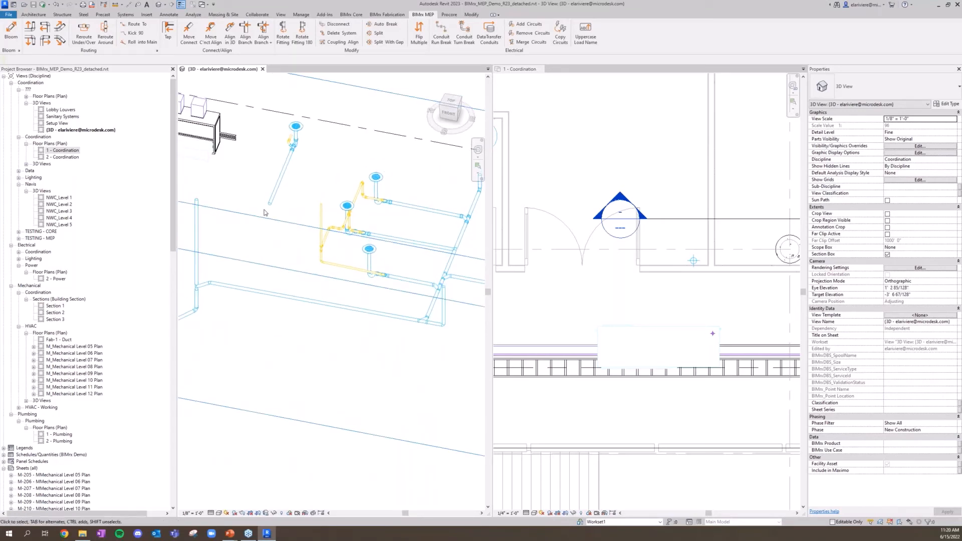
# Change the pipe type of the new drain's branch pipe and the long horizontal main to Standard
pyautogui.click(274, 277)
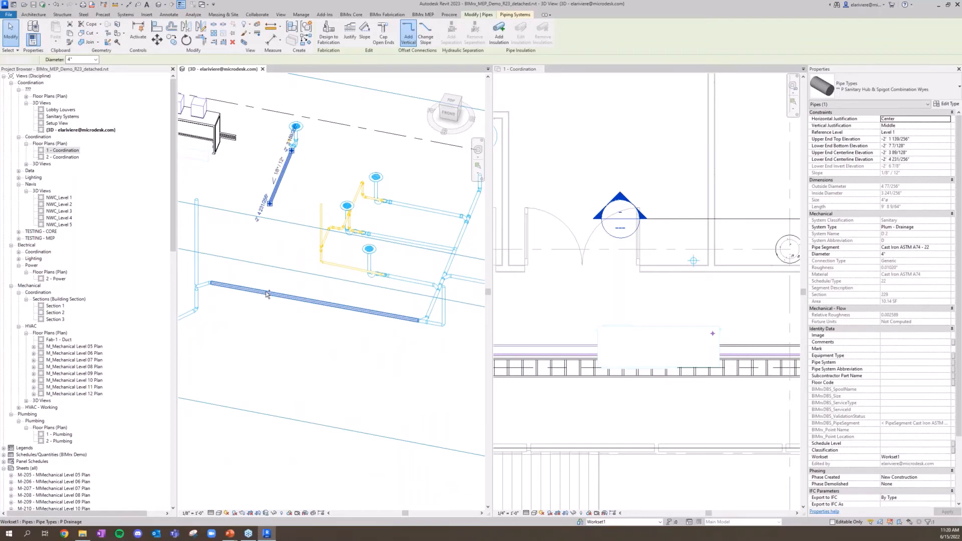
pyautogui.keyDown('ctrl'); pyautogui.click(555, 244); pyautogui.keyUp('ctrl')
pyautogui.click(886, 89)
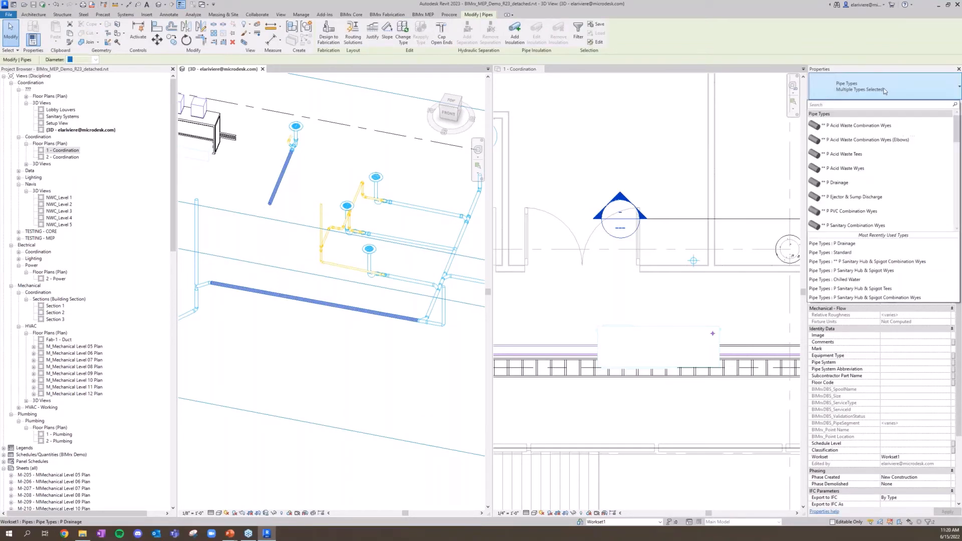
pyautogui.scroll(-5, 888, 221)
pyautogui.click(888, 219)
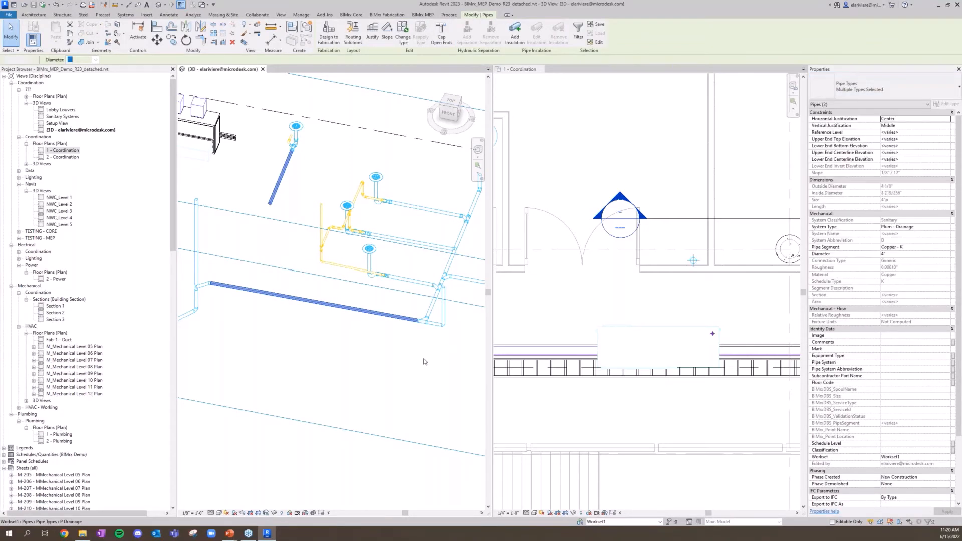
pyautogui.click(311, 354)
# Roll the new drain's branch pipe into the horizontal main
pyautogui.keyDown('shift'); pyautogui.moveTo(344, 350); pyautogui.dragTo(387, 288, button='middle'); pyautogui.keyUp('shift')
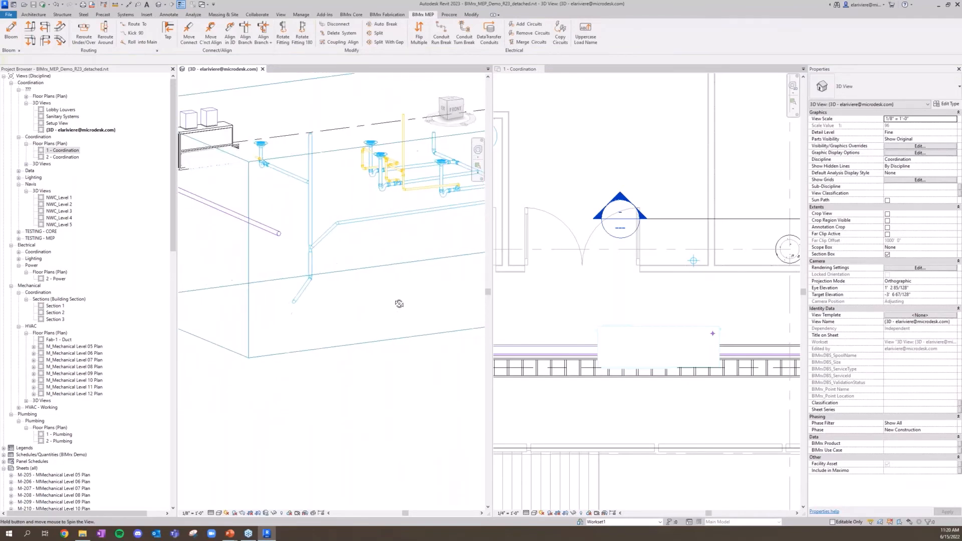
pyautogui.click(143, 43)
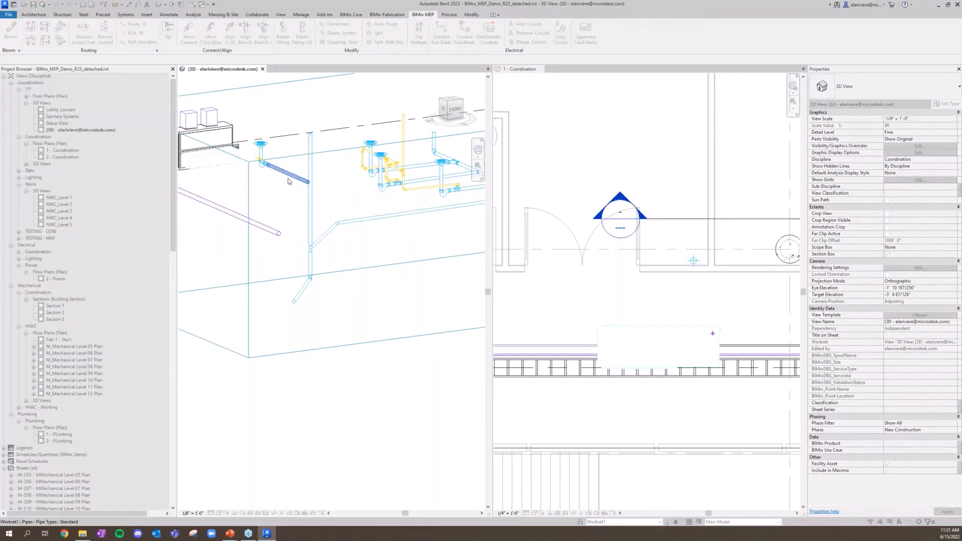
pyautogui.click(360, 210)
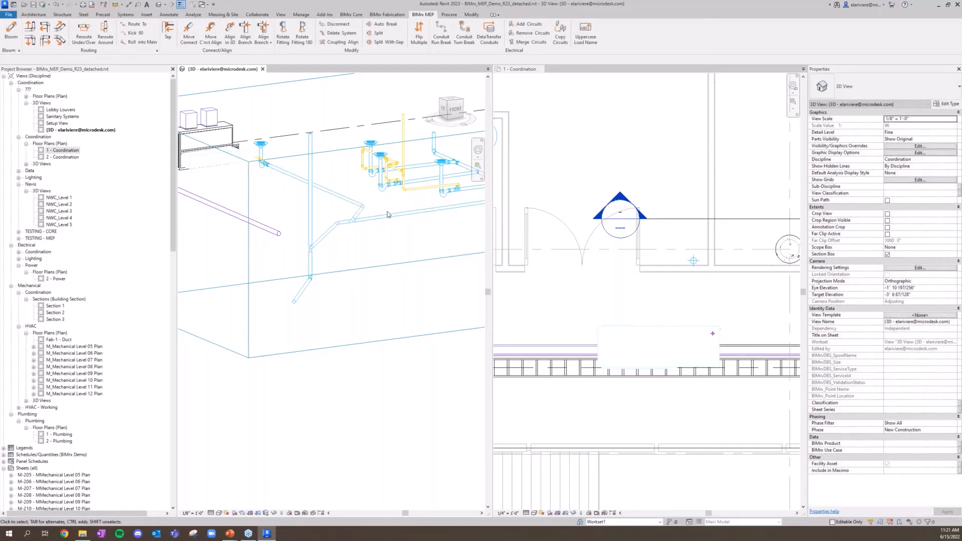
# Delete the elbow joining the branch pipe to the main's wye and rotate the wye's stub about the main by 45°, -90° and 180°
pyautogui.keyDown('shift'); pyautogui.moveTo(352, 228); pyautogui.dragTo(382, 211, button='middle'); pyautogui.keyUp('shift')
pyautogui.scroll(-3, 384, 220)
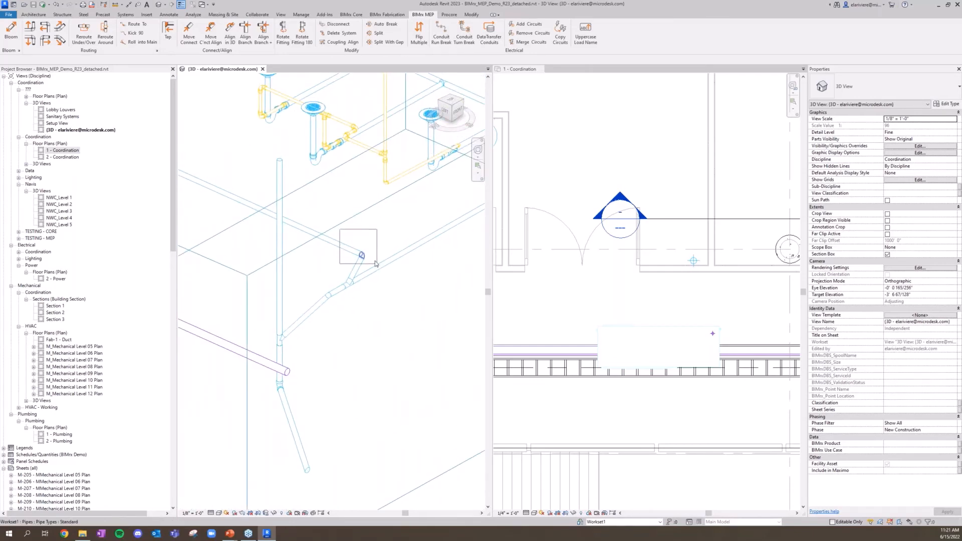
pyautogui.click(384, 295)
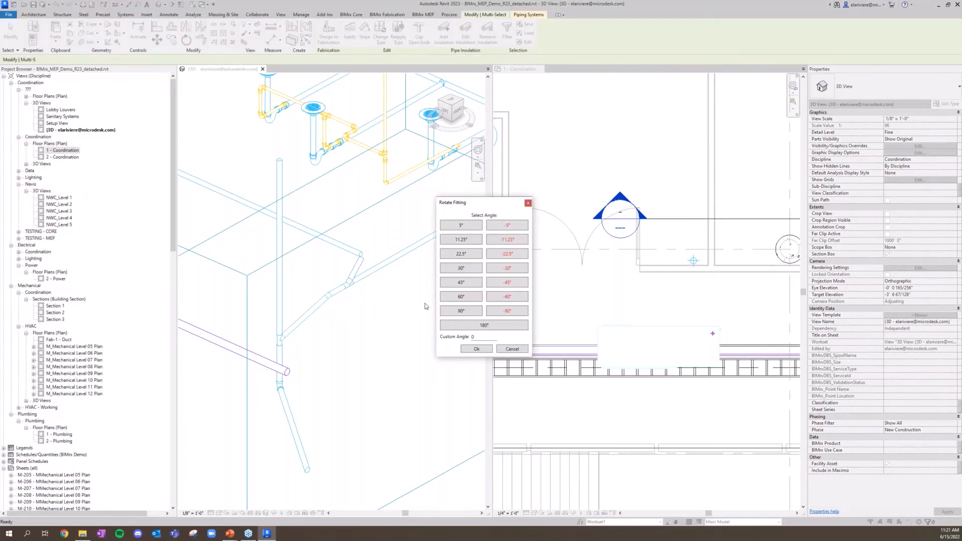
pyautogui.click(459, 284)
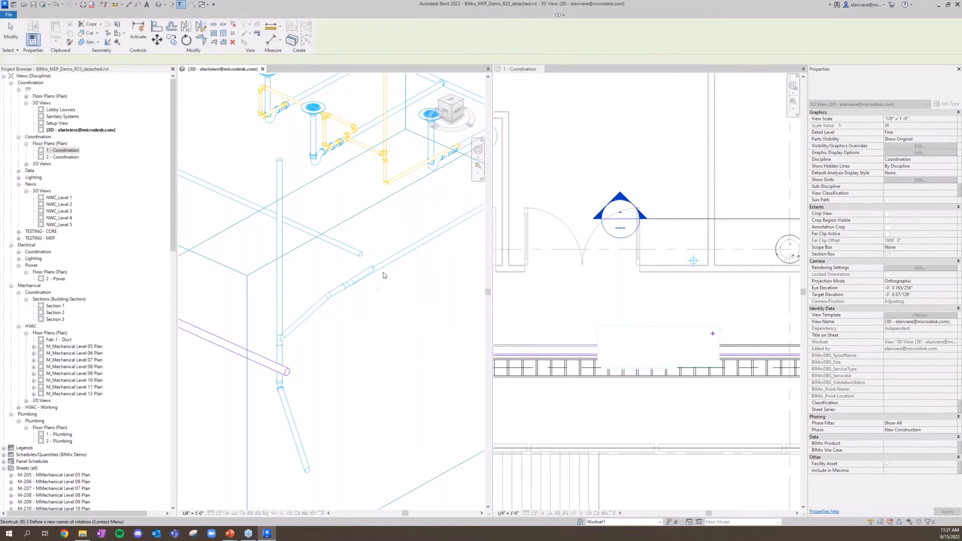
pyautogui.click(392, 262)
pyautogui.click(504, 311)
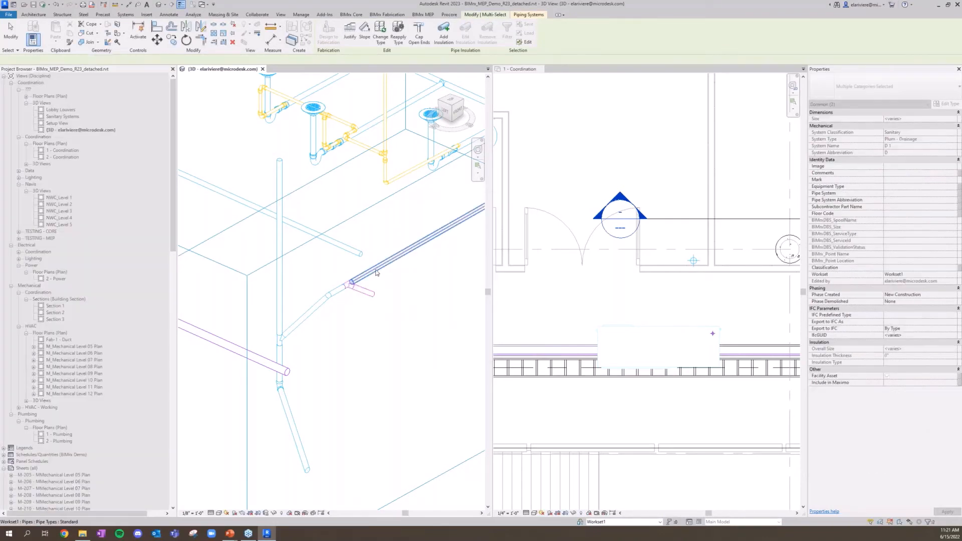
pyautogui.click(467, 326)
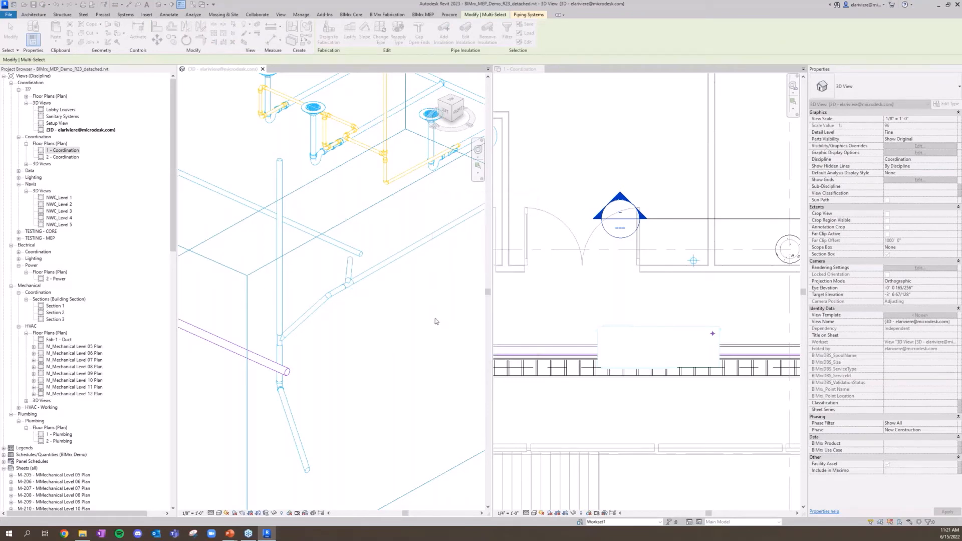
# Align the drain's branch pipe with the wye's angled stub and trim the two pipes to a corner
pyautogui.keyDown('shift'); pyautogui.moveTo(392, 313); pyautogui.dragTo(414, 292, button='middle'); pyautogui.keyUp('shift')
pyautogui.click(392, 276)
pyautogui.scroll(3, 391, 275)
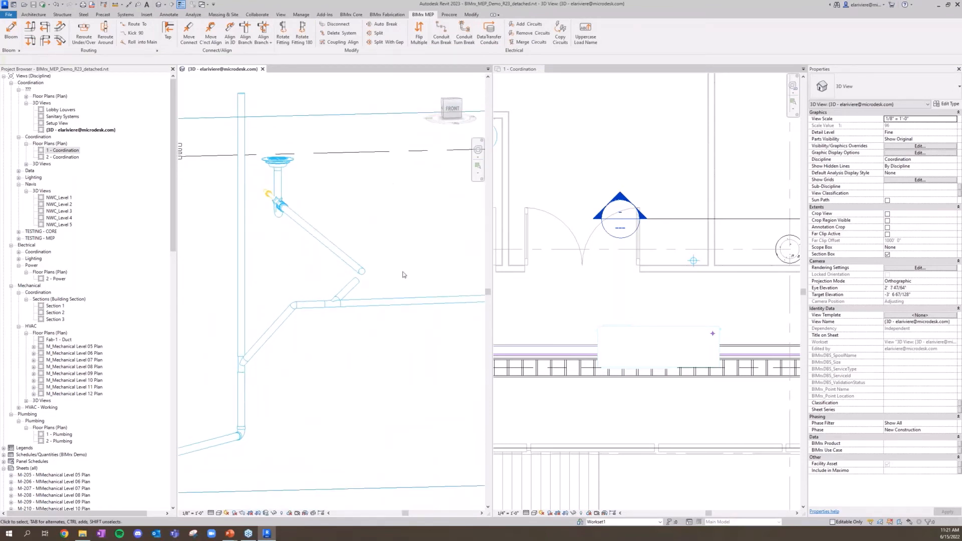
pyautogui.click(246, 38)
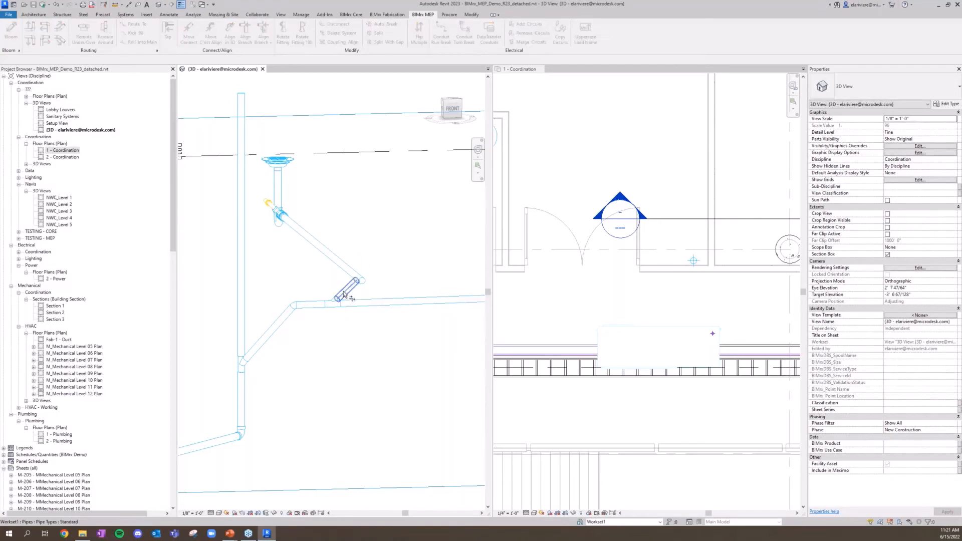
pyautogui.click(340, 263)
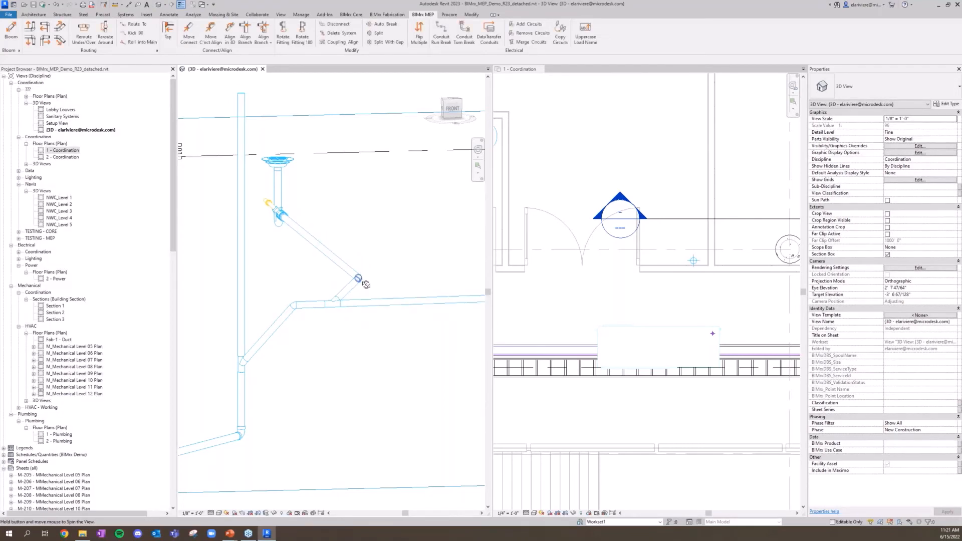
# Delete the wye joining the drain's branch to the horizontal main and trim the main's two pipe segments back together
pyautogui.moveTo(365, 283)
pyautogui.keyDown('shift'); pyautogui.mouseDown(button='middle')
pyautogui.moveTo(533, 302)
pyautogui.moveTo(555, 277)
pyautogui.moveTo(442, 314)
pyautogui.moveTo(355, 323)
pyautogui.moveTo(350, 284)
pyautogui.mouseUp(button='middle'); pyautogui.keyUp('shift')
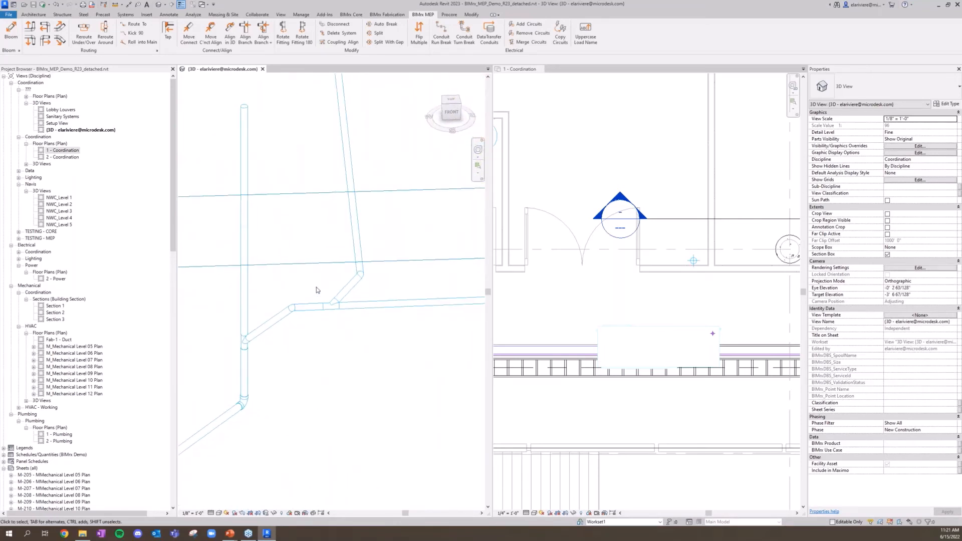
pyautogui.moveTo(316, 287); pyautogui.dragTo(360, 331)
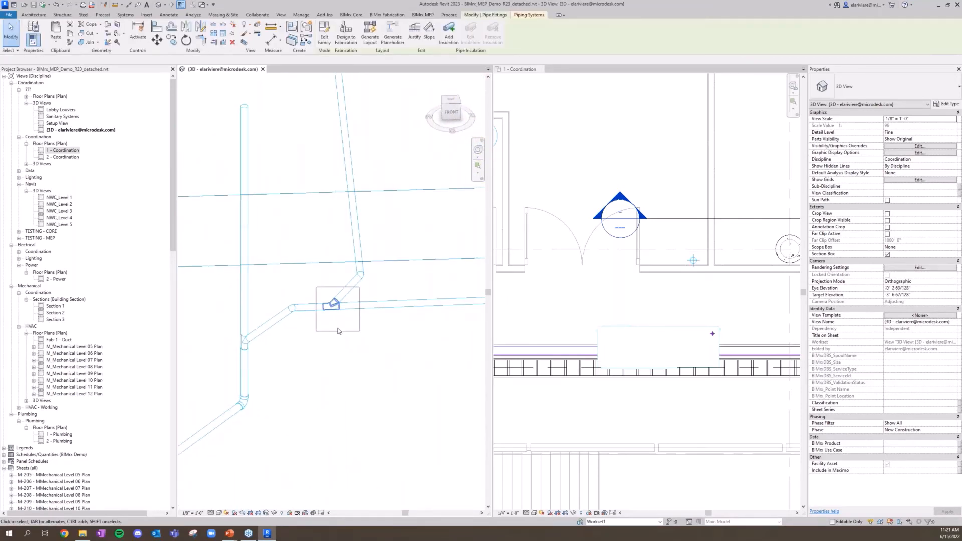
pyautogui.press('Delete')
pyautogui.press('t')
pyautogui.press('r')
pyautogui.click(362, 306)
pyautogui.click(321, 309)
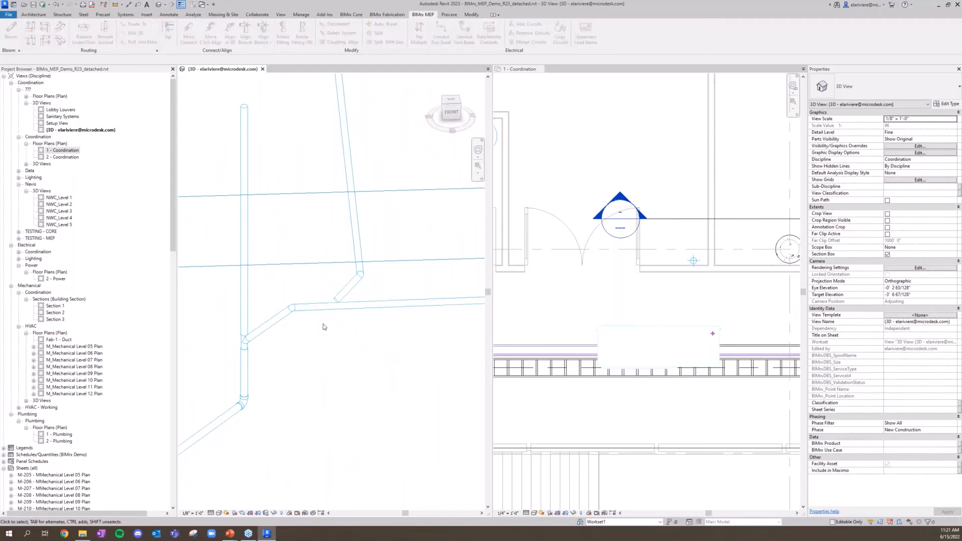
pyautogui.press('Escape')
# Rotate the angled stub and its elbow about the drain's branch pipe by 45° and 90° so the stub points toward the main
pyautogui.moveTo(314, 239); pyautogui.dragTo(383, 321)
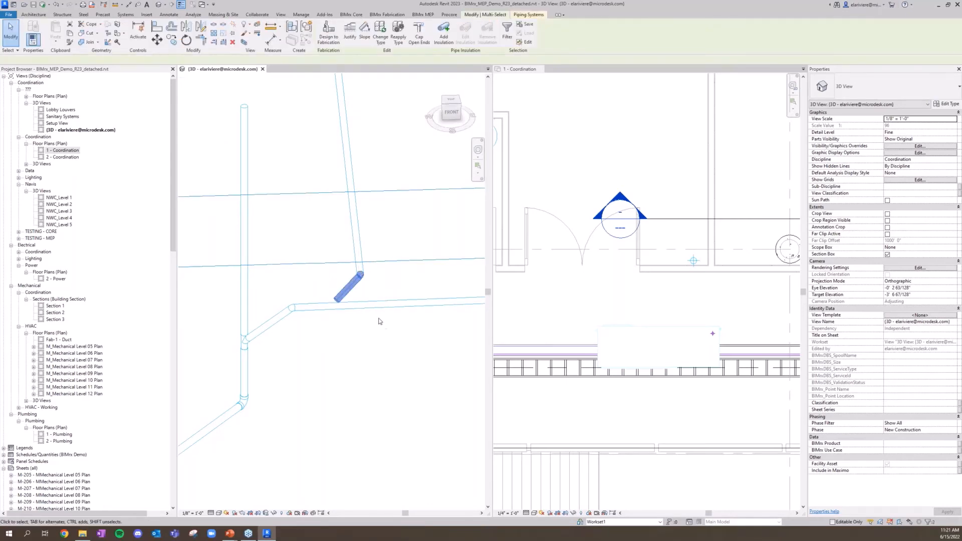
pyautogui.press('r')
pyautogui.press('f')
pyautogui.click(361, 250)
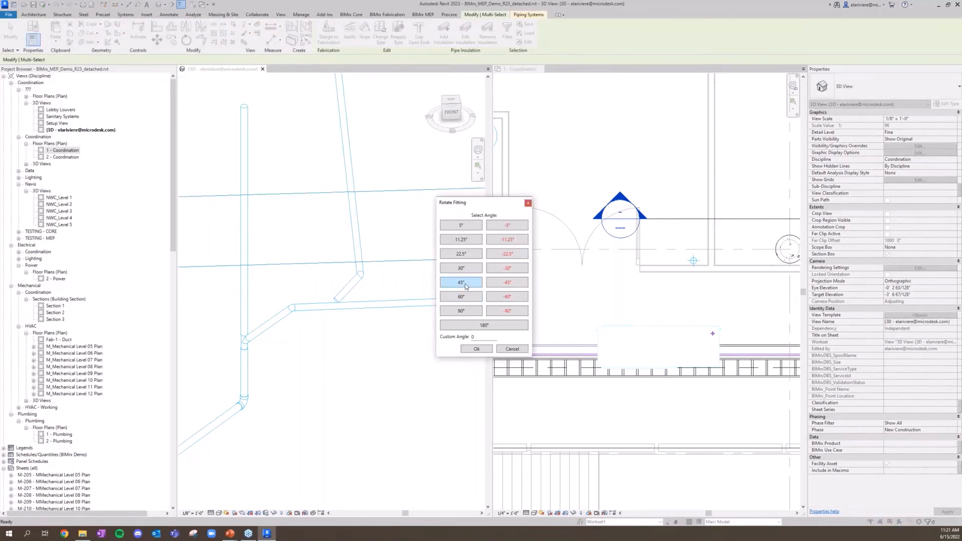
pyautogui.click(461, 283)
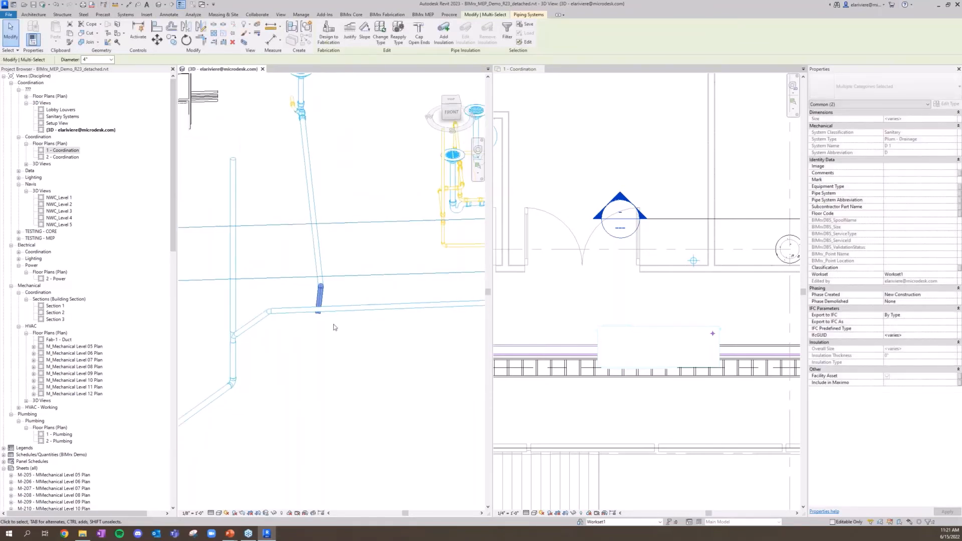
pyautogui.press('Delete')
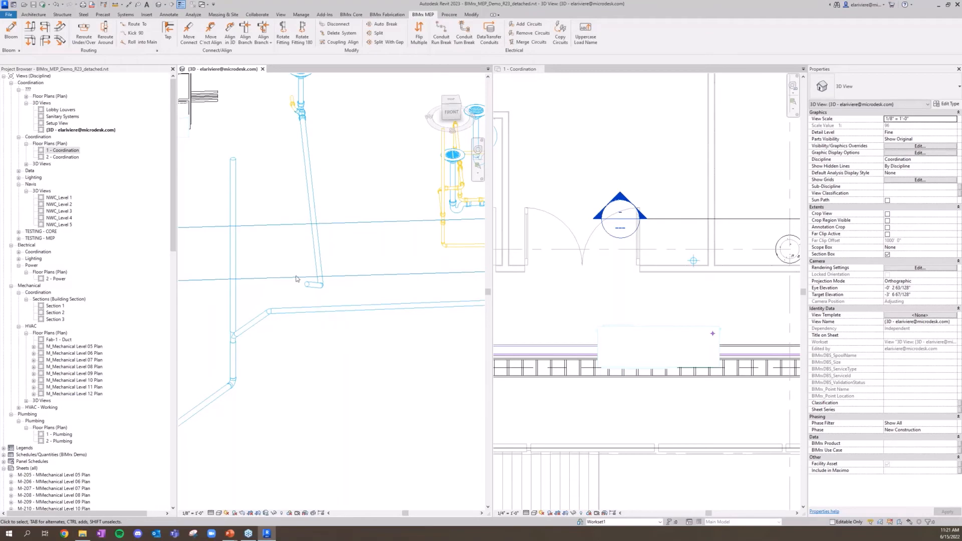
pyautogui.moveTo(278, 254); pyautogui.dragTo(344, 303)
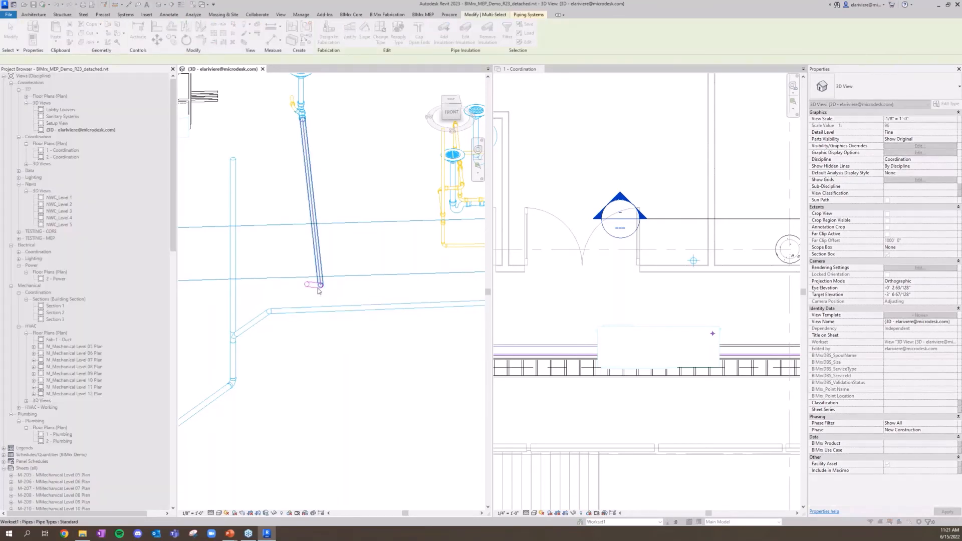
pyautogui.click(319, 279)
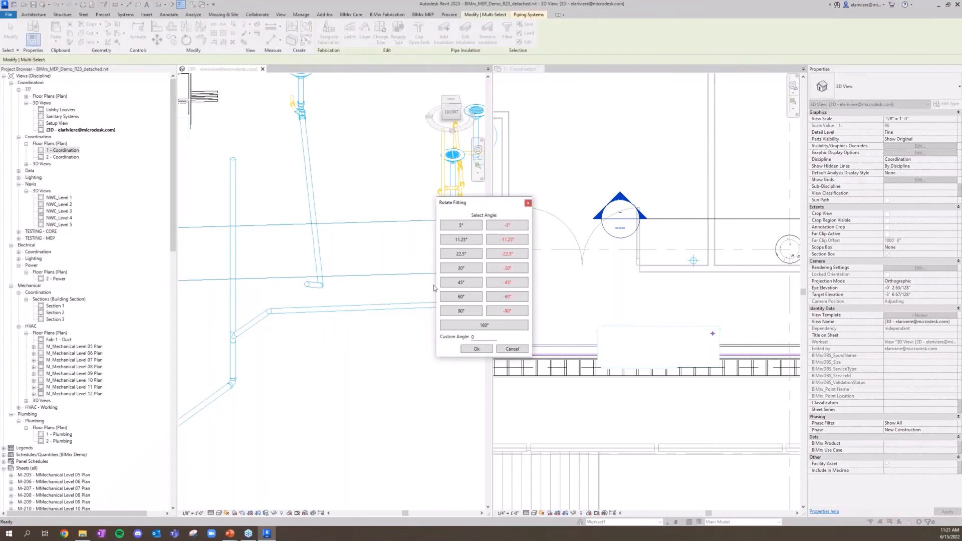
pyautogui.click(478, 312)
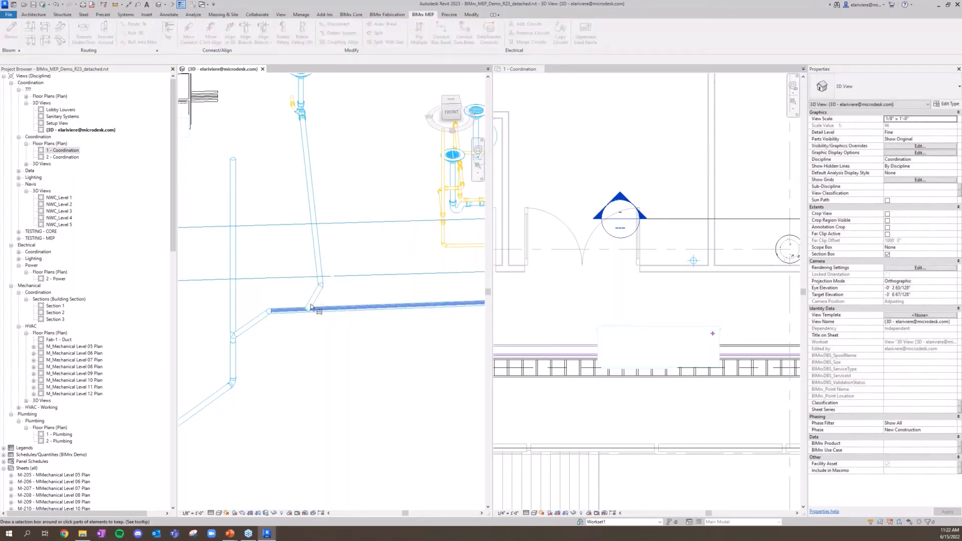
# Align the angled stub with the horizontal main in 3D and trim it into the main to form the branch connection
pyautogui.click(230, 31)
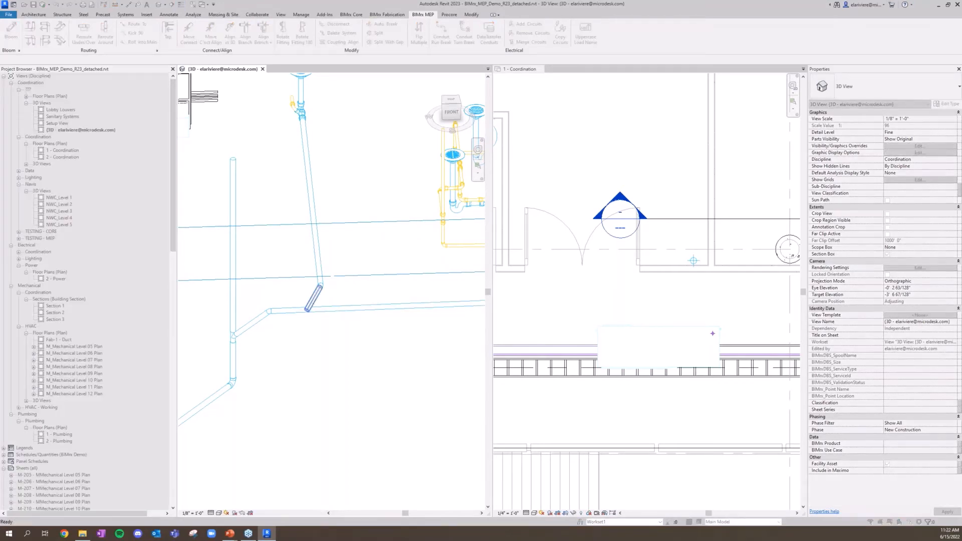
pyautogui.click(313, 298)
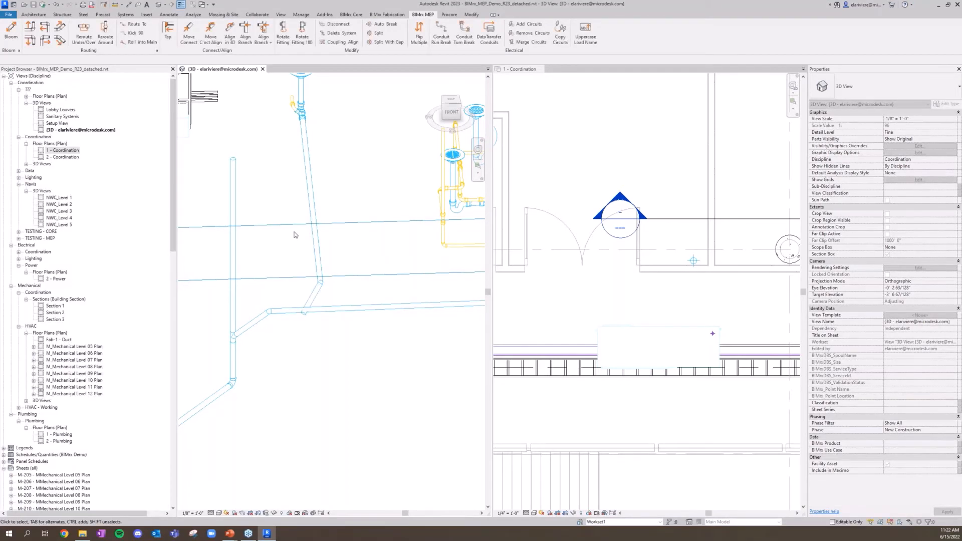
pyautogui.click(300, 310)
pyautogui.click(313, 298)
pyautogui.press('Escape')
pyautogui.press('Escape')
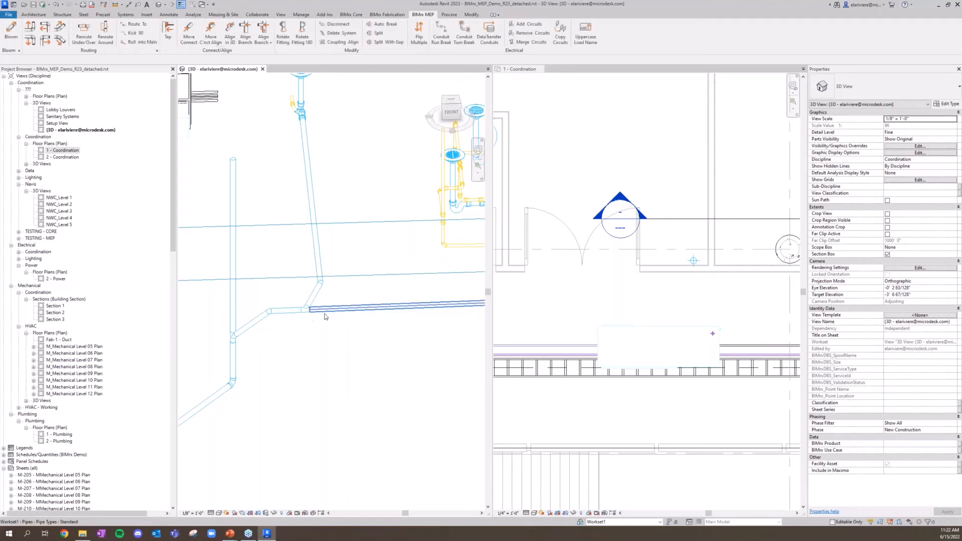
# Set the 1 - Coordination plan's detail level to Medium and widen its view around the rooms at grids S05 and S06
pyautogui.scroll(-6, 600, 284)
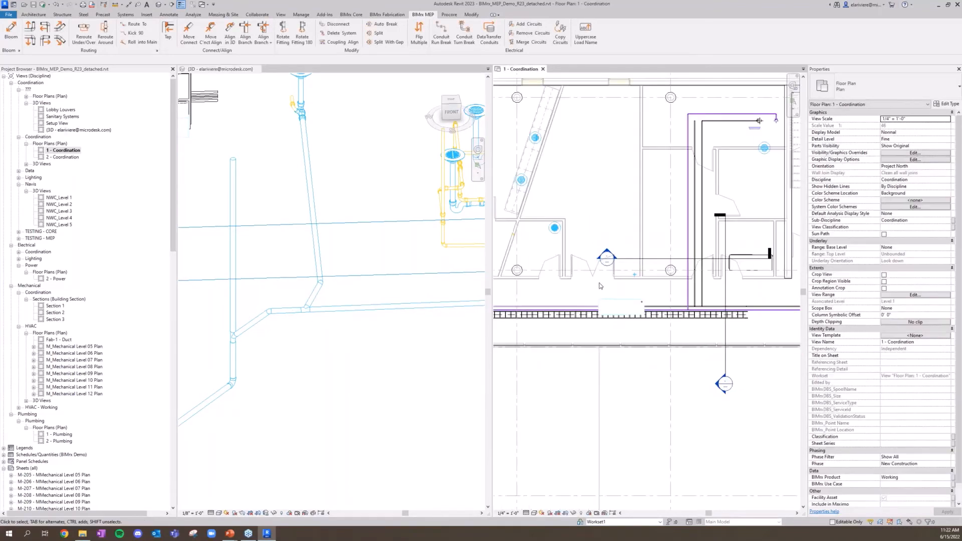
pyautogui.moveTo(600, 283); pyautogui.dragTo(624, 225, button='middle')
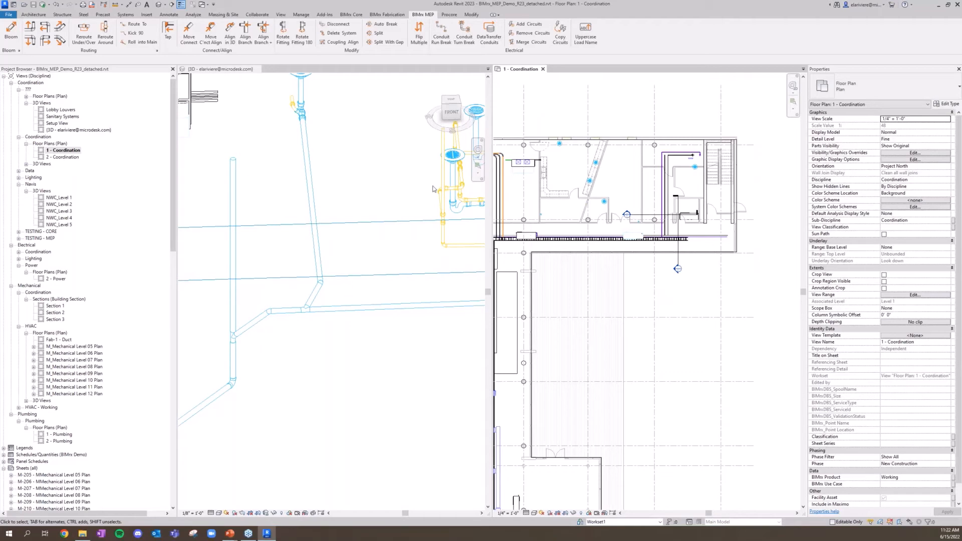
pyautogui.scroll(-5, 366, 185)
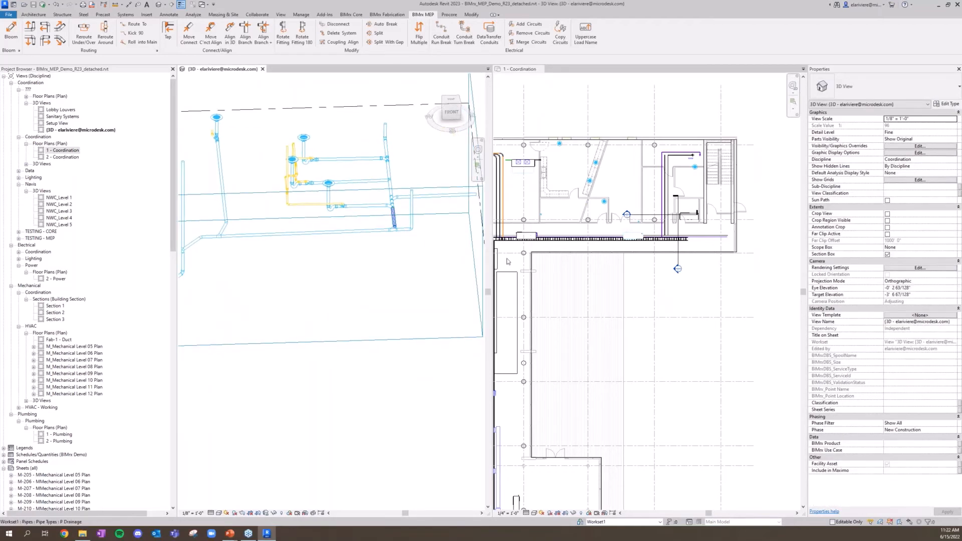
pyautogui.scroll(-3, 594, 305)
pyautogui.moveTo(602, 300); pyautogui.dragTo(667, 170, button='middle')
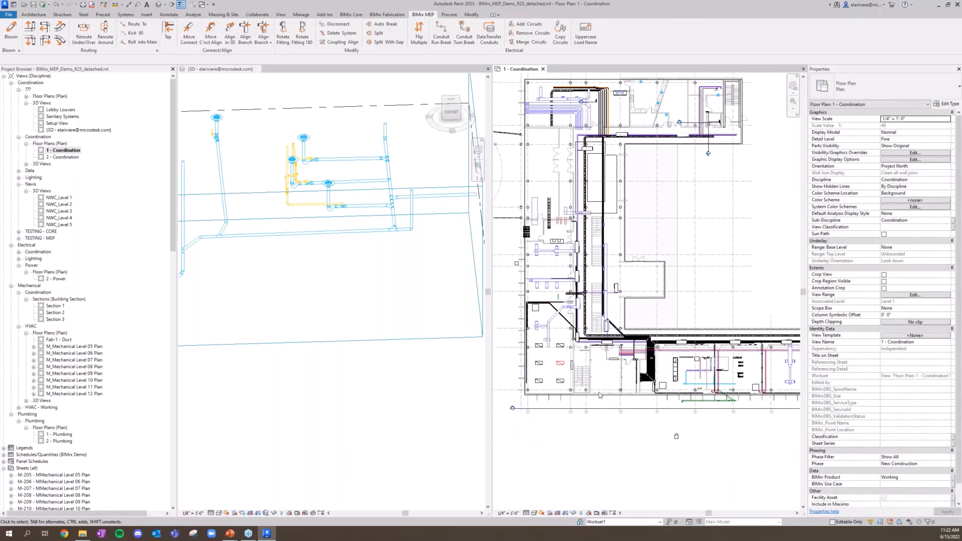
pyautogui.scroll(8, 602, 386)
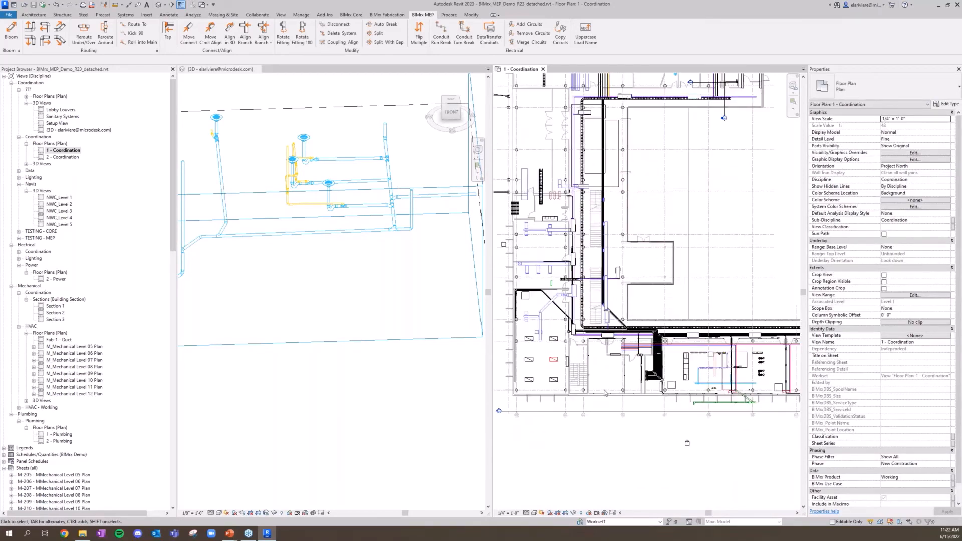
pyautogui.moveTo(616, 388); pyautogui.dragTo(666, 347, button='middle')
pyautogui.click(526, 513)
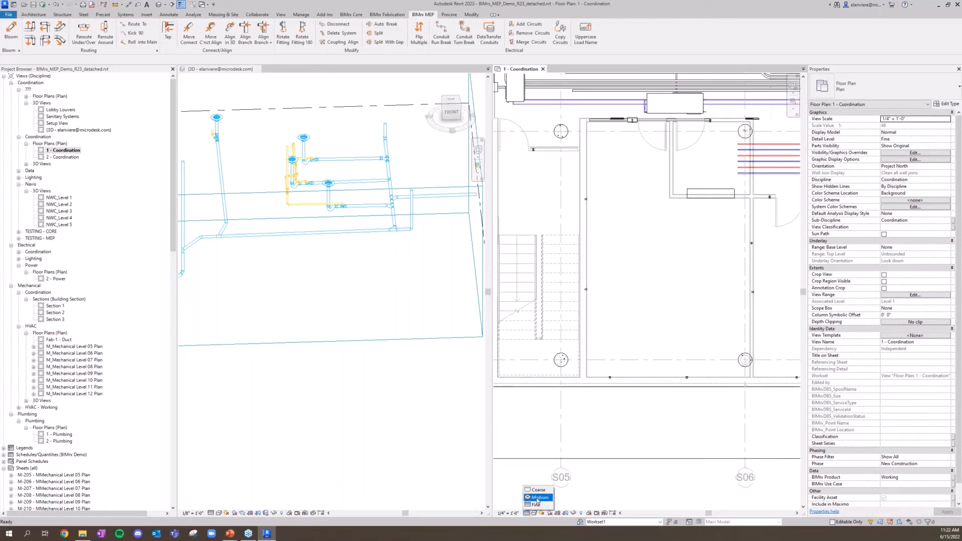
pyautogui.click(537, 498)
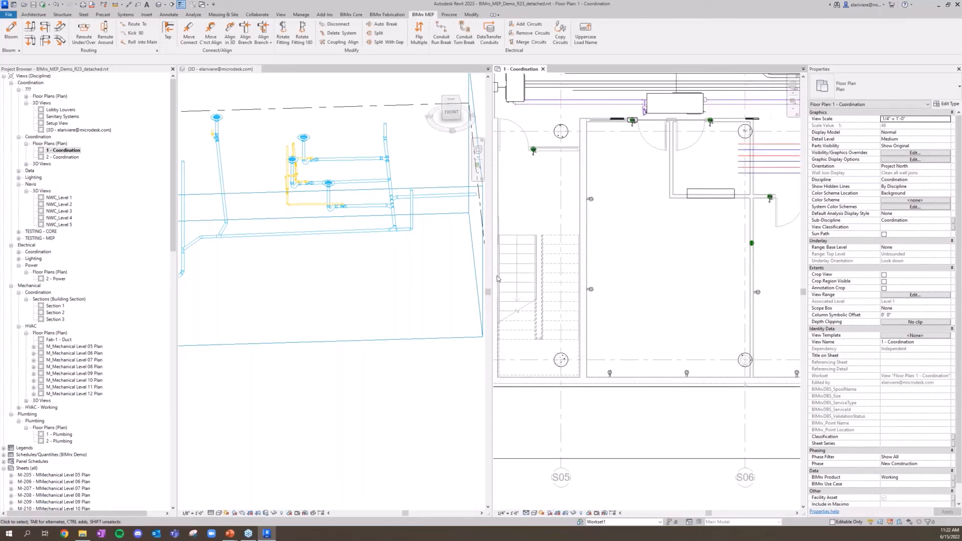
pyautogui.moveTo(491, 277); pyautogui.dragTo(319, 277)
pyautogui.click(535, 290)
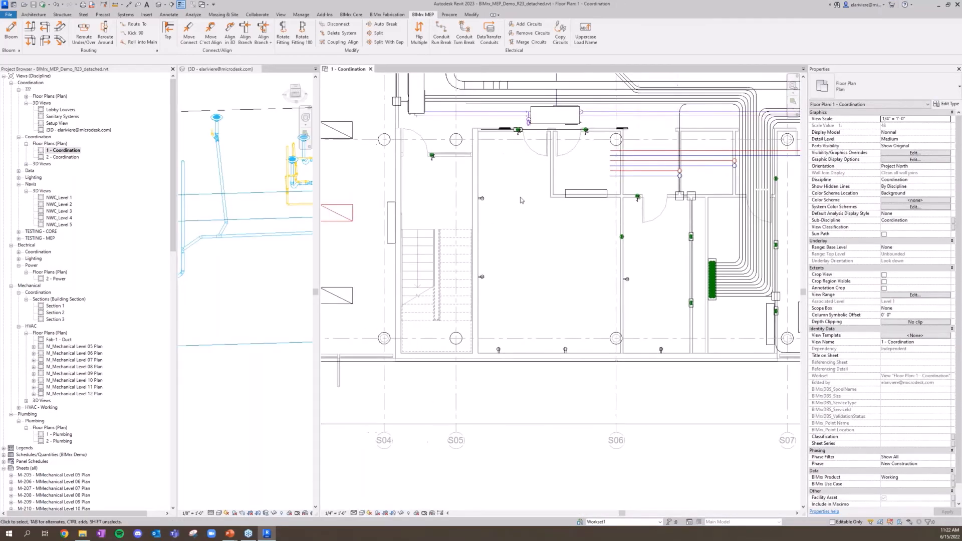
# Tag the electrical fixtures in the room between grids S05 and S06 with the Fixtures tag configuration's circuit and panel tags
pyautogui.click(351, 15)
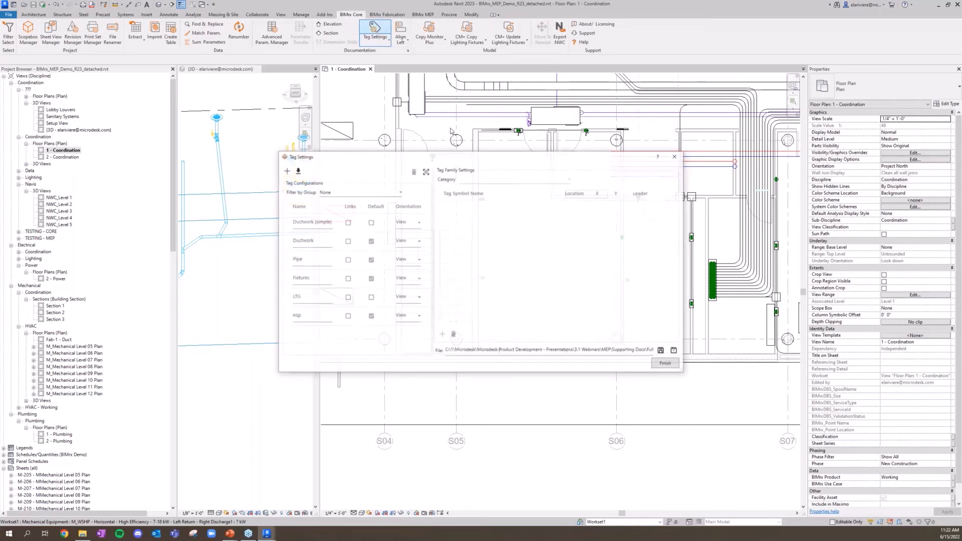
pyautogui.moveTo(473, 154); pyautogui.dragTo(220, 128)
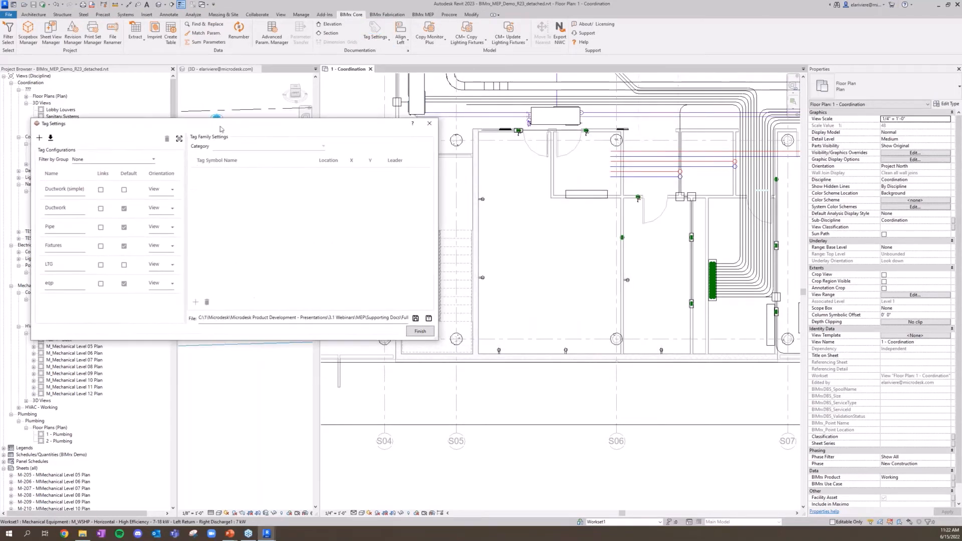
pyautogui.click(62, 246)
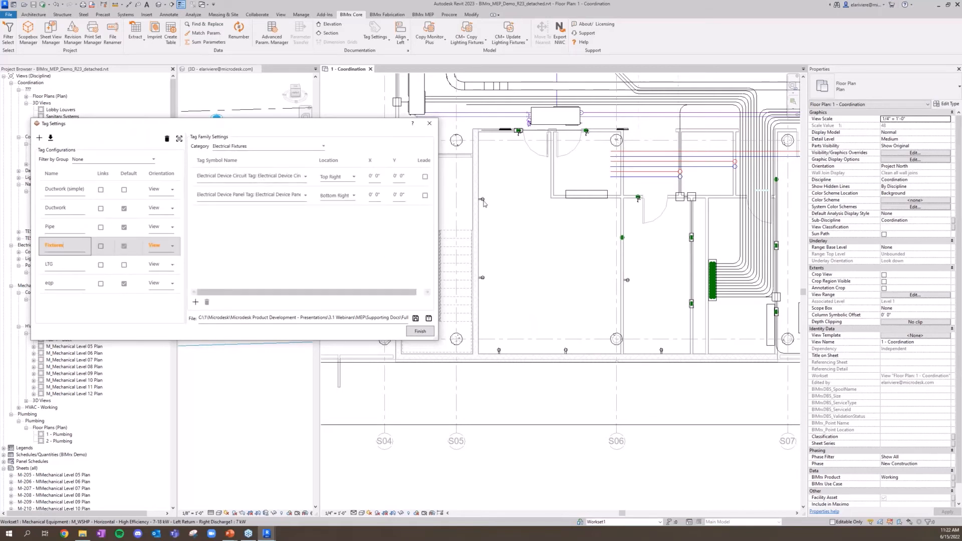
pyautogui.moveTo(582, 398); pyautogui.dragTo(512, 310)
pyautogui.moveTo(479, 205); pyautogui.dragTo(475, 207)
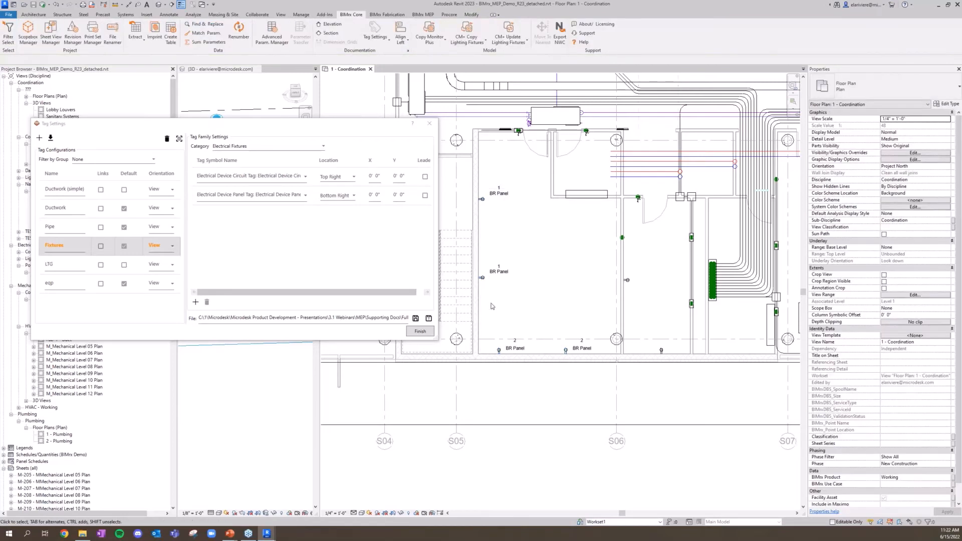
pyautogui.scroll(-2, 518, 335)
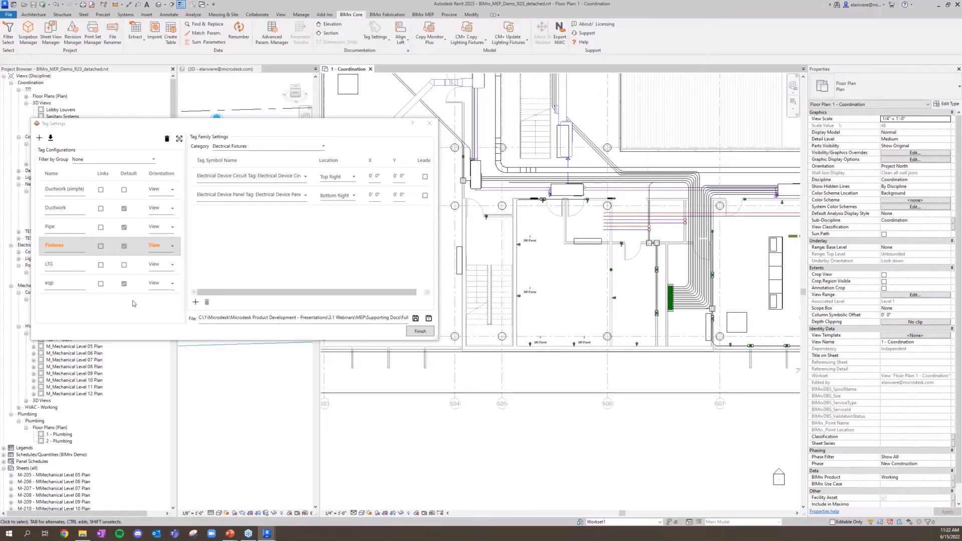
pyautogui.click(124, 266)
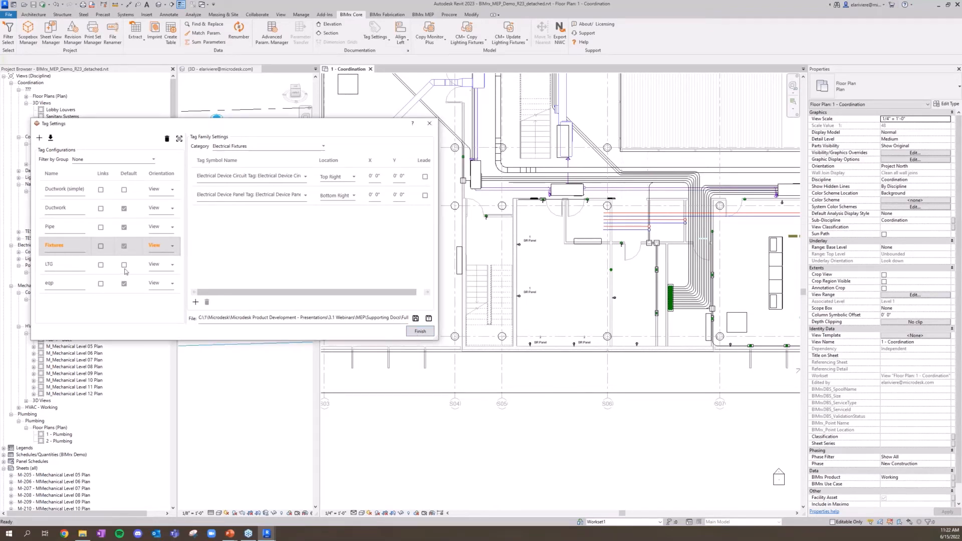
pyautogui.click(422, 332)
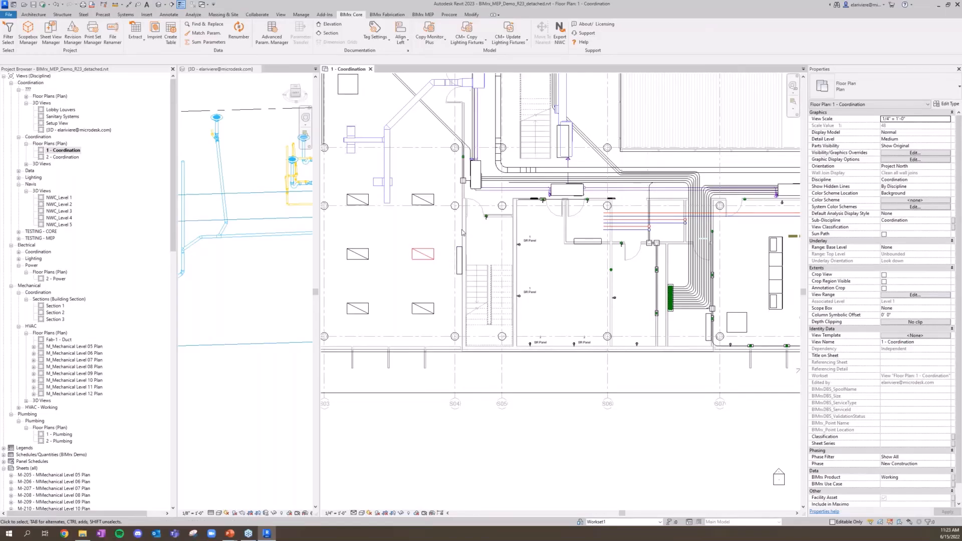
# Run Tag All with the LTG configuration and the Add action on the 1 - Lighting floor plan
pyautogui.click(384, 43)
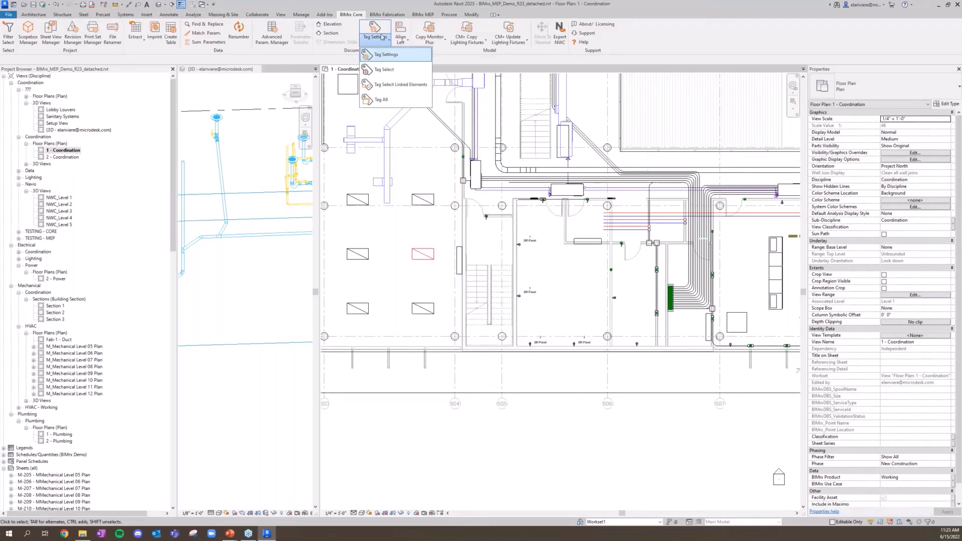
pyautogui.click(385, 100)
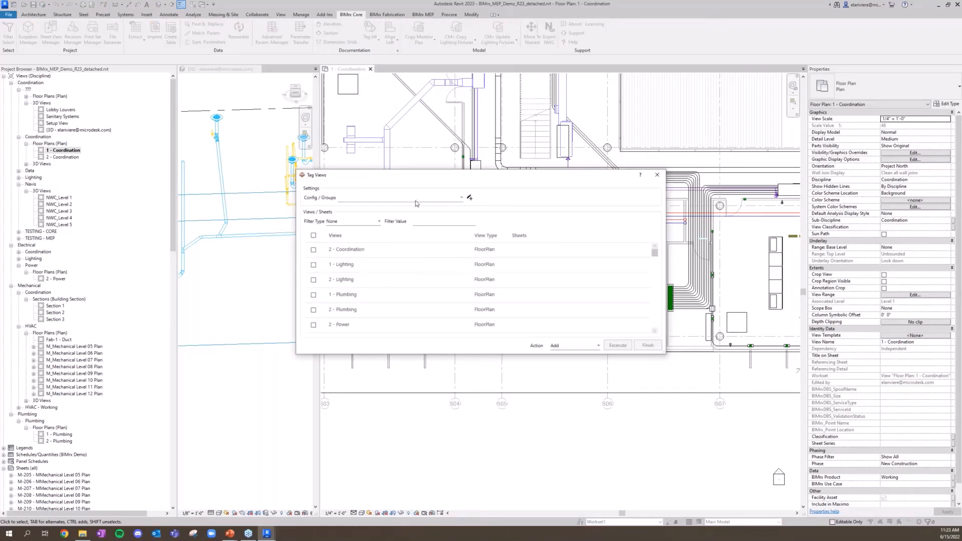
pyautogui.click(393, 200)
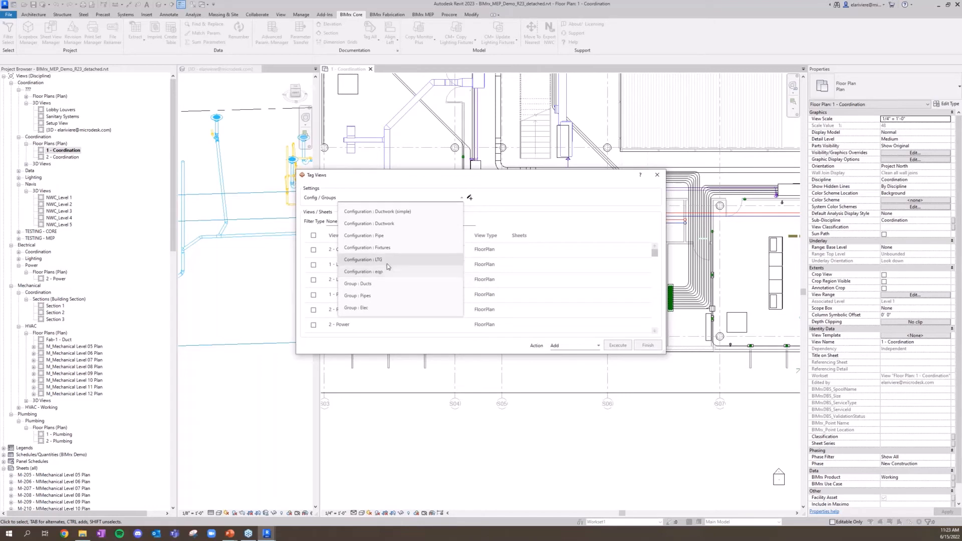
pyautogui.click(384, 259)
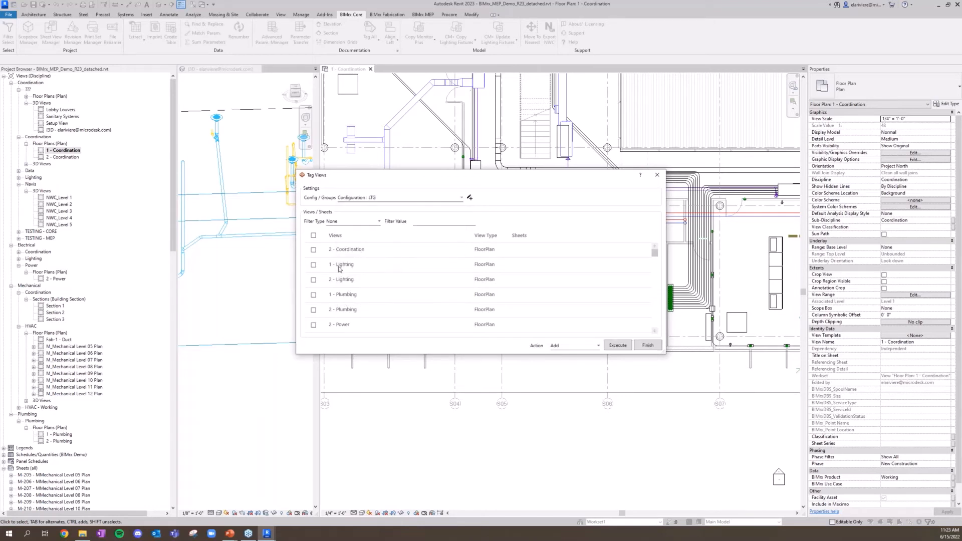
pyautogui.click(315, 265)
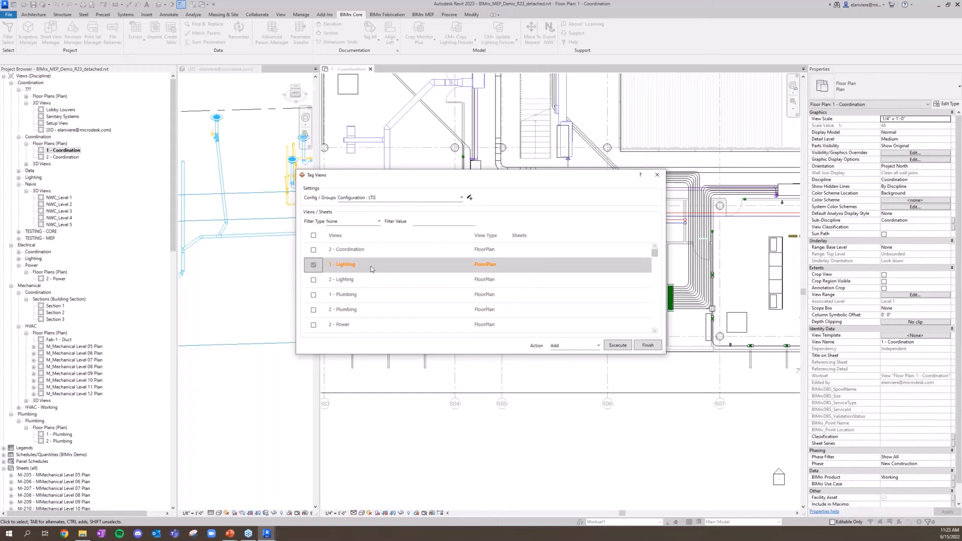
pyautogui.click(629, 347)
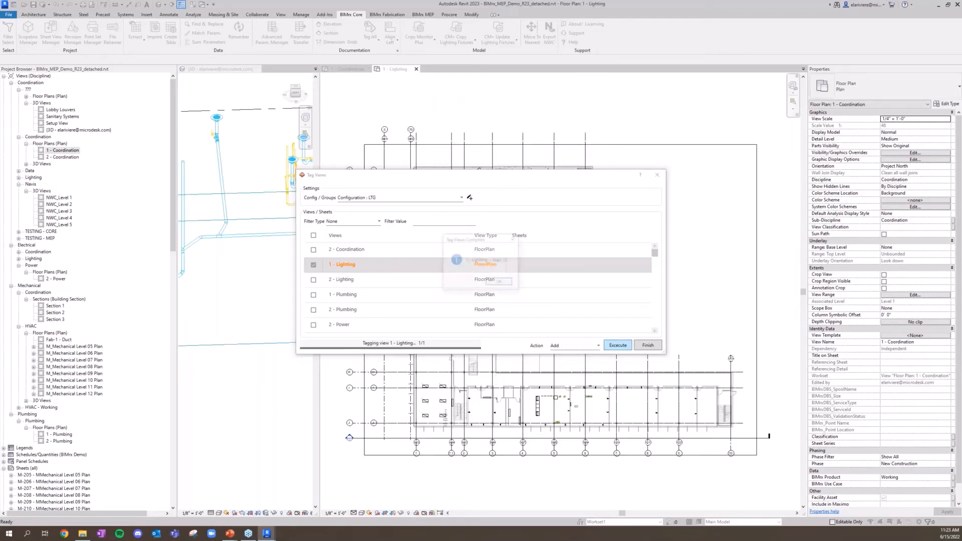
pyautogui.click(500, 283)
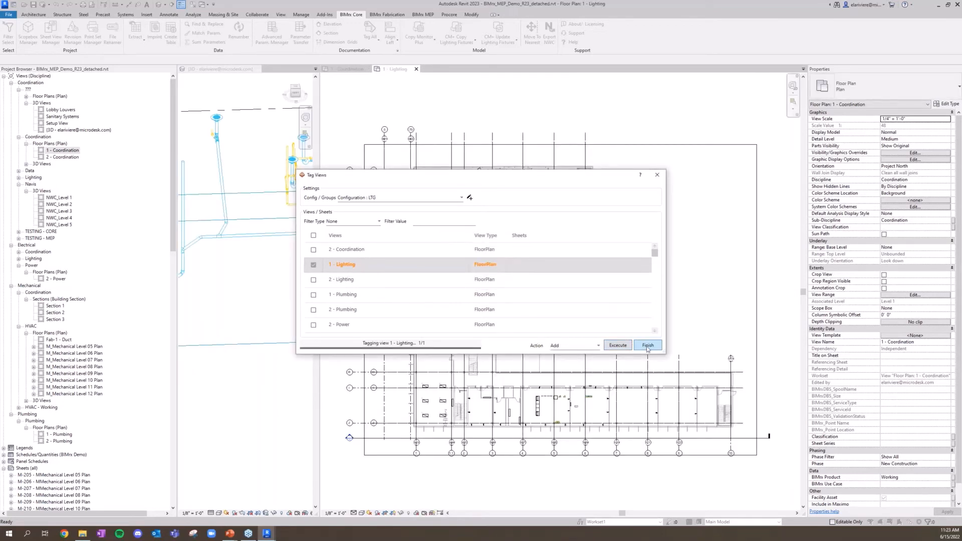
# Finish the lighting plan tagging and return to the receptacles between grids S05 and S06 on the 1 - Coordination plan
pyautogui.click(647, 345)
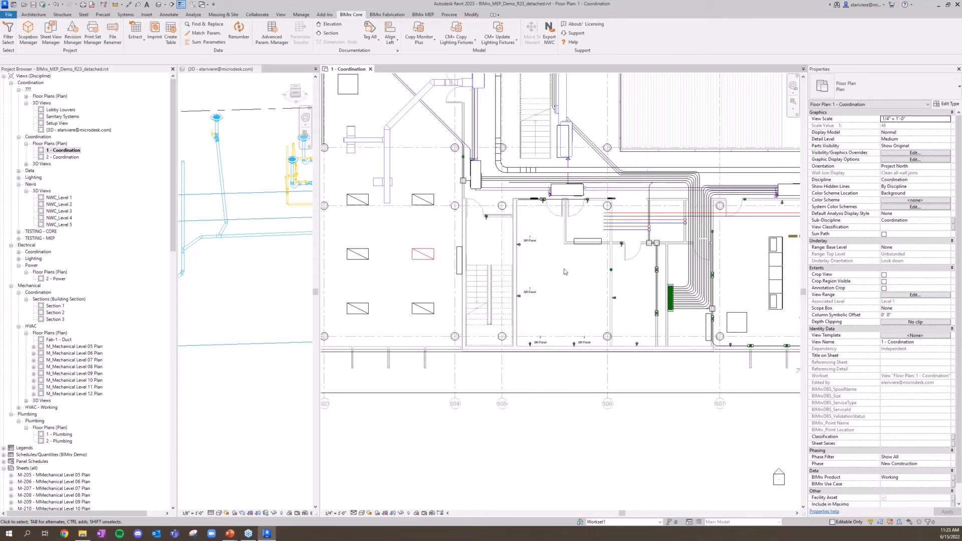
pyautogui.scroll(4, 567, 273)
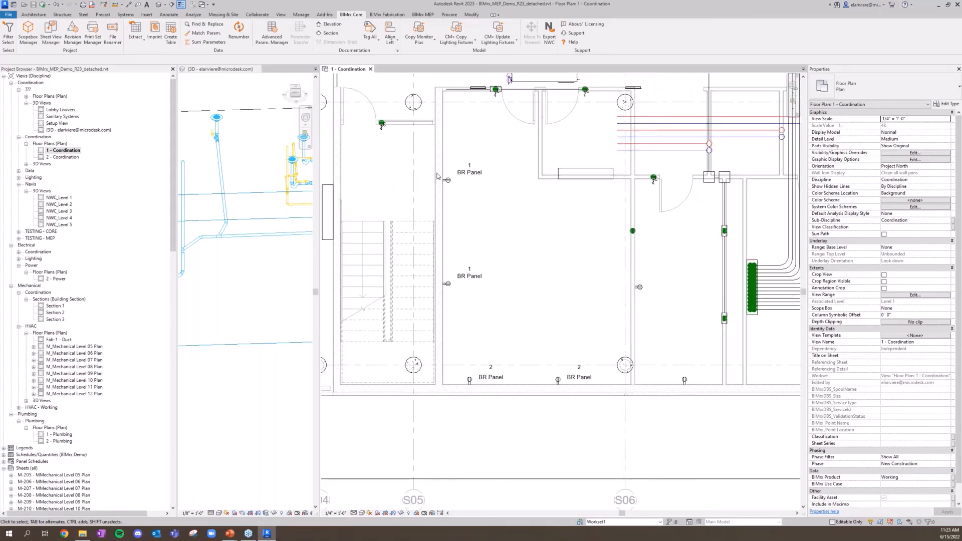
# Use Add Circuits to add the room's lower west-wall receptacle to the south-wall receptacles' circuit 2
pyautogui.click(423, 14)
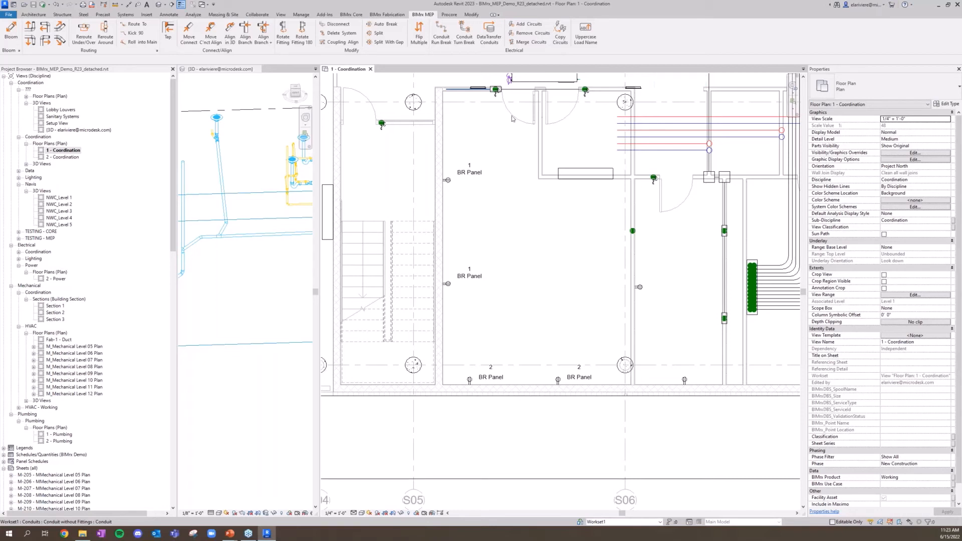
pyautogui.click(471, 382)
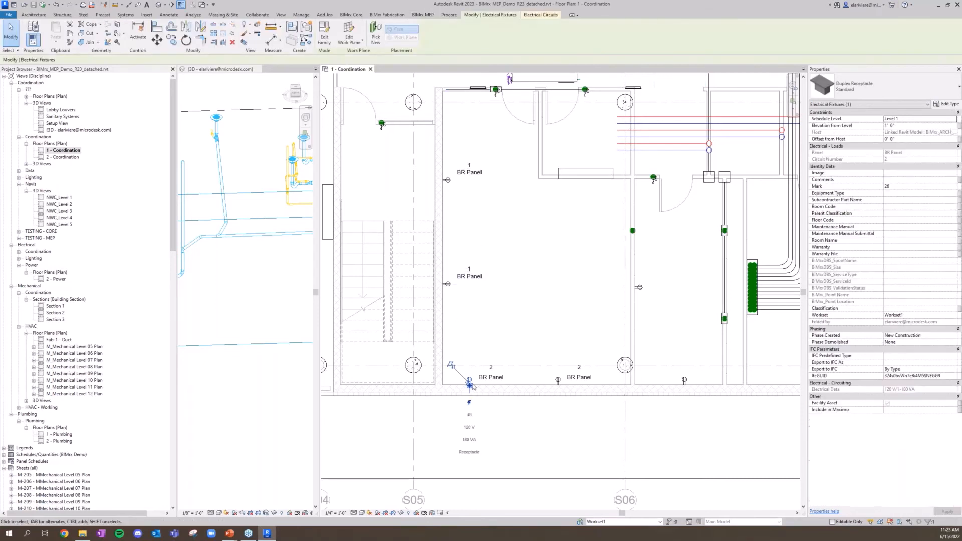
pyautogui.click(422, 14)
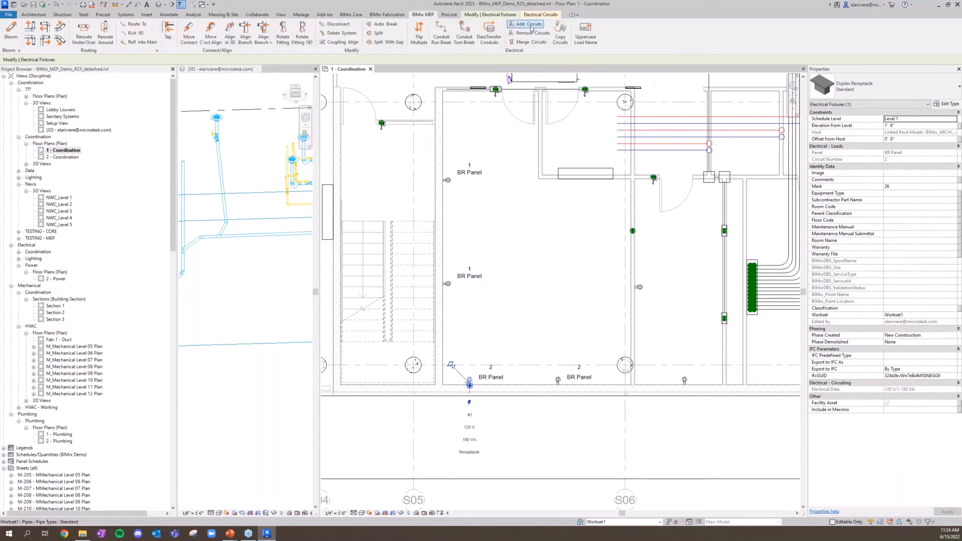
pyautogui.click(530, 25)
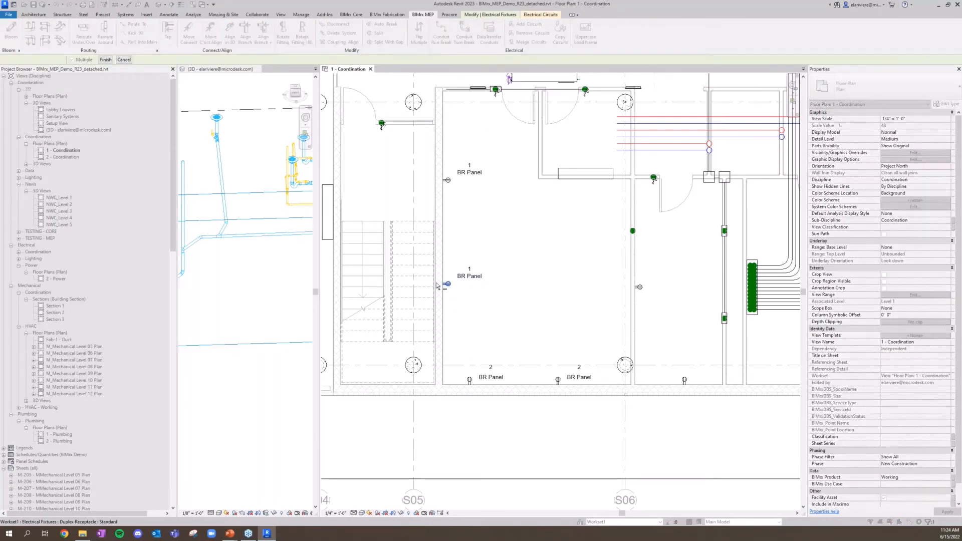
pyautogui.click(437, 285)
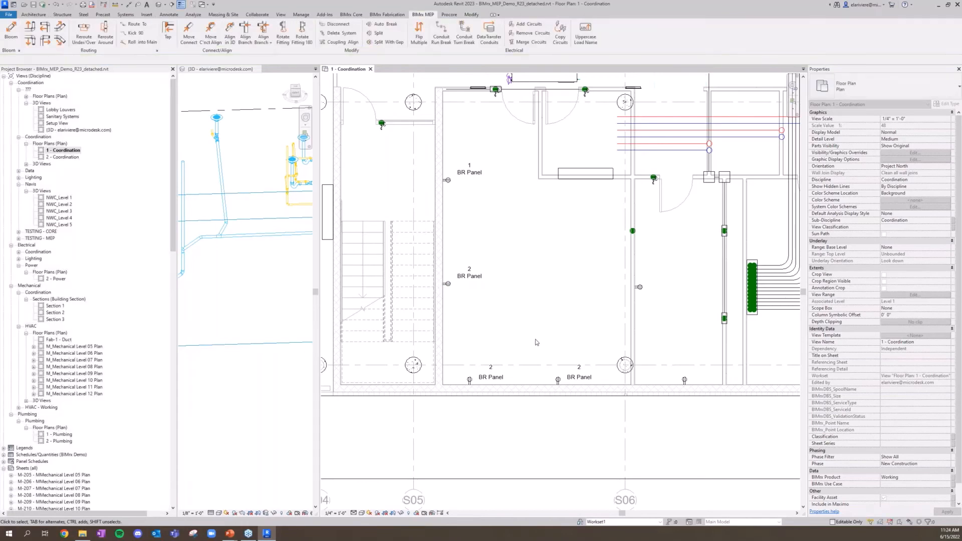
# Remove the lower west-wall receptacle from its circuit and add it to the upper west-wall receptacle's circuit 1
pyautogui.click(446, 284)
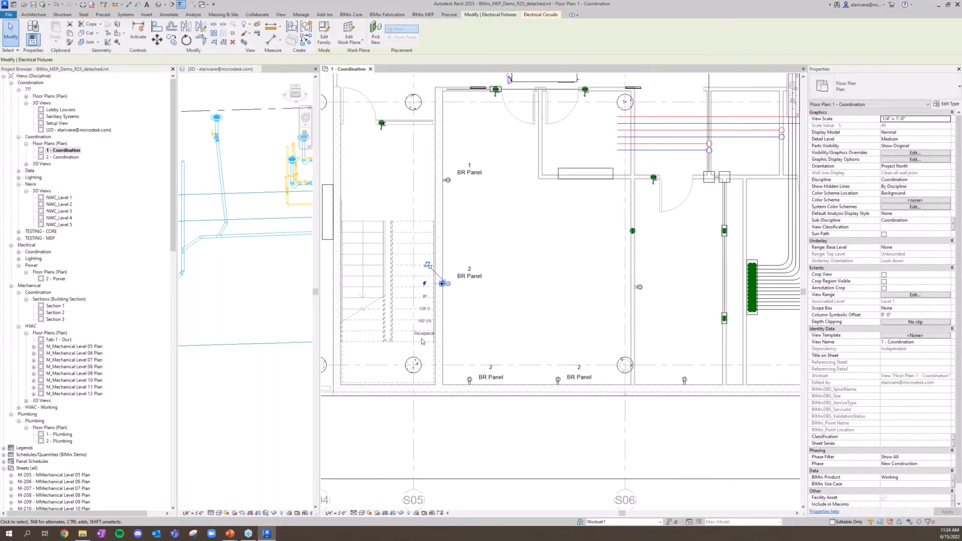
pyautogui.click(429, 15)
pyautogui.click(532, 33)
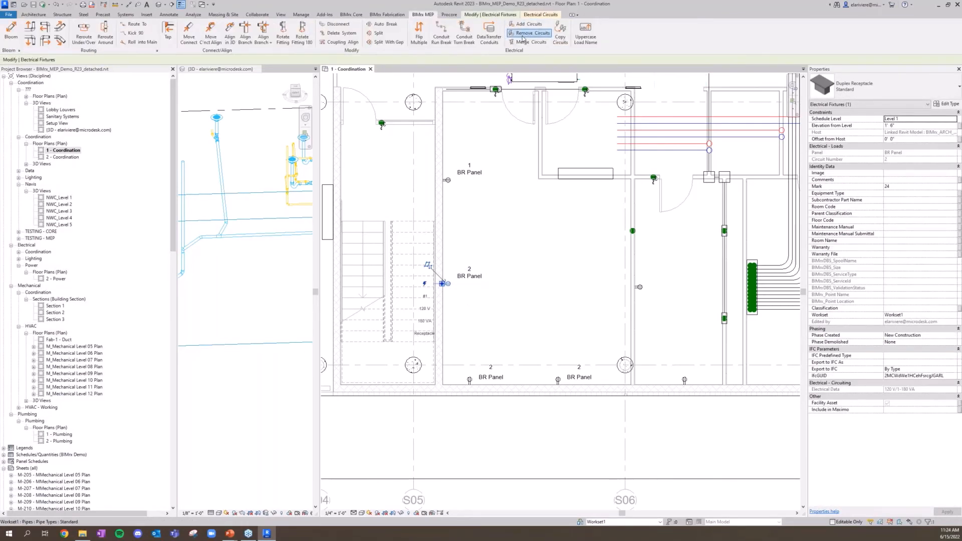
pyautogui.click(446, 180)
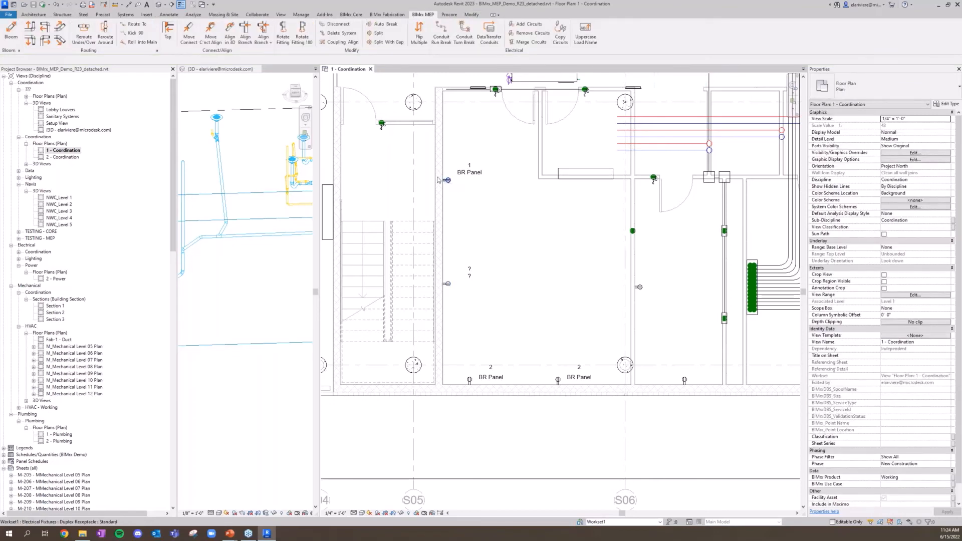
pyautogui.click(432, 15)
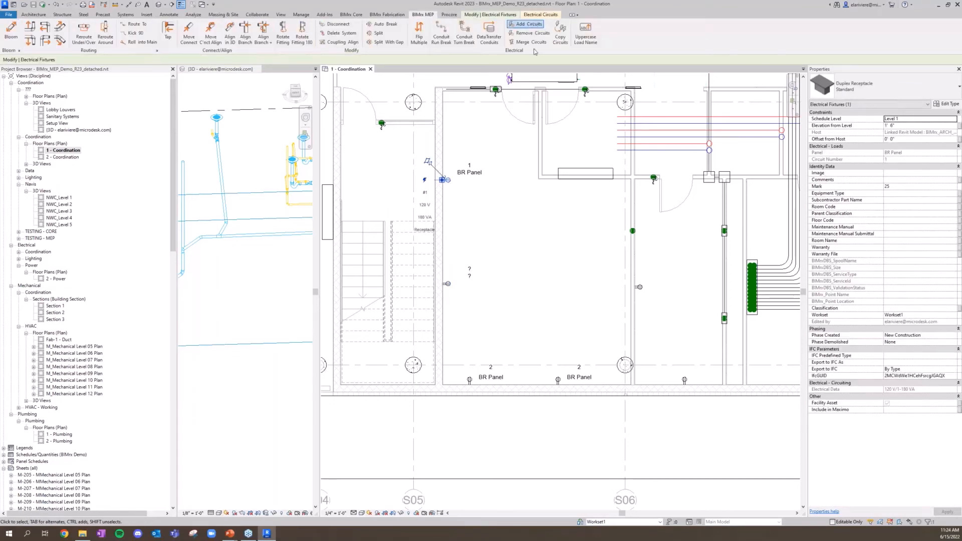
pyautogui.click(529, 24)
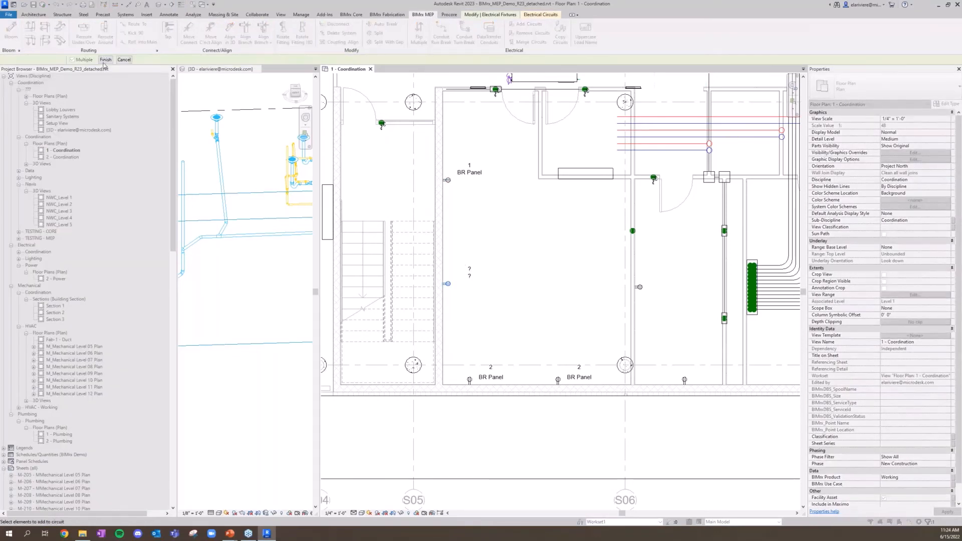
pyautogui.click(105, 59)
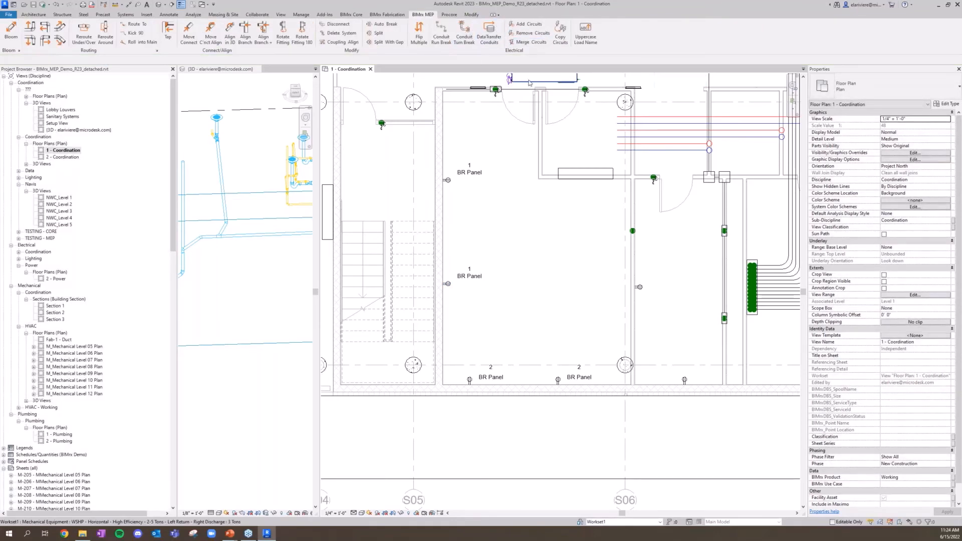
# Try to merge the south-wall receptacles' circuit with the west-wall receptacles' circuit using Merge Circuits, and cancel the change
pyautogui.click(447, 283)
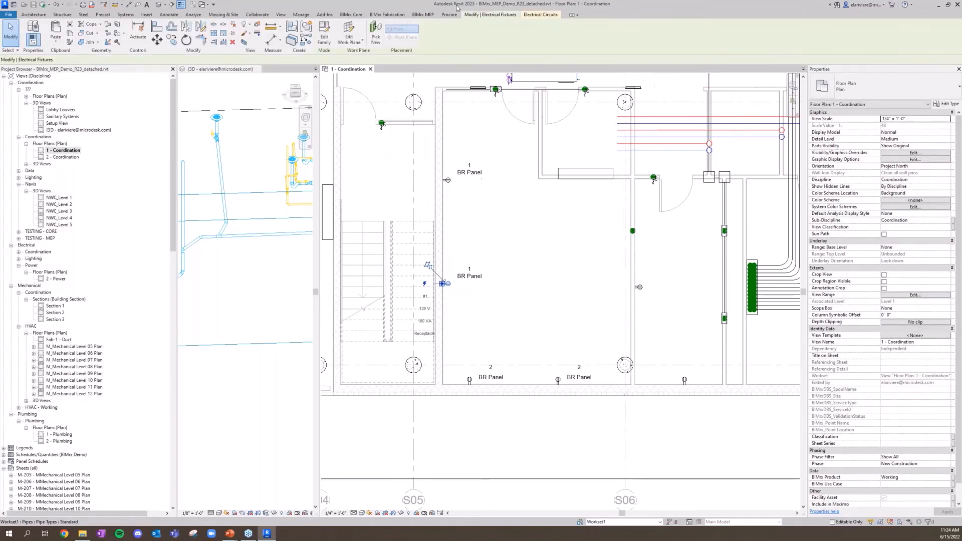
pyautogui.click(419, 15)
pyautogui.click(526, 42)
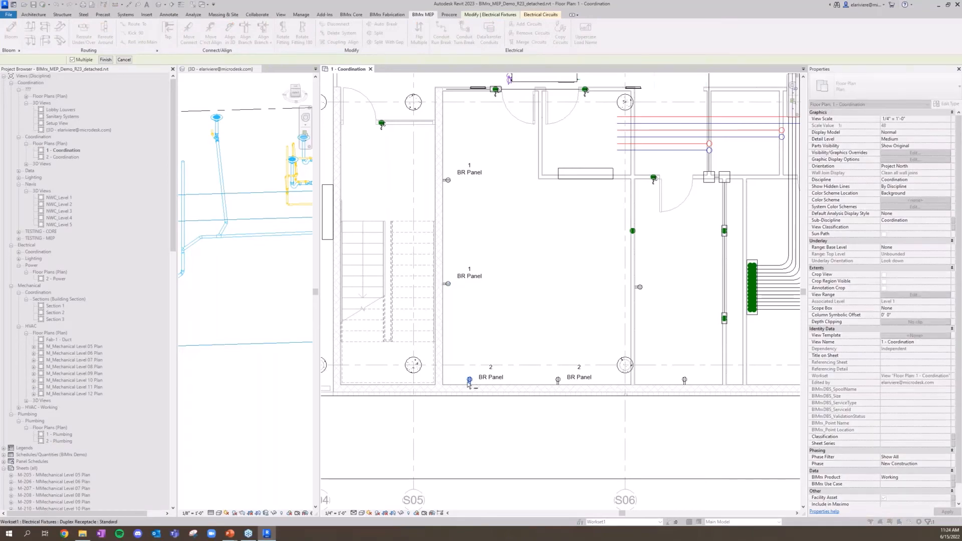
pyautogui.click(469, 383)
pyautogui.click(106, 59)
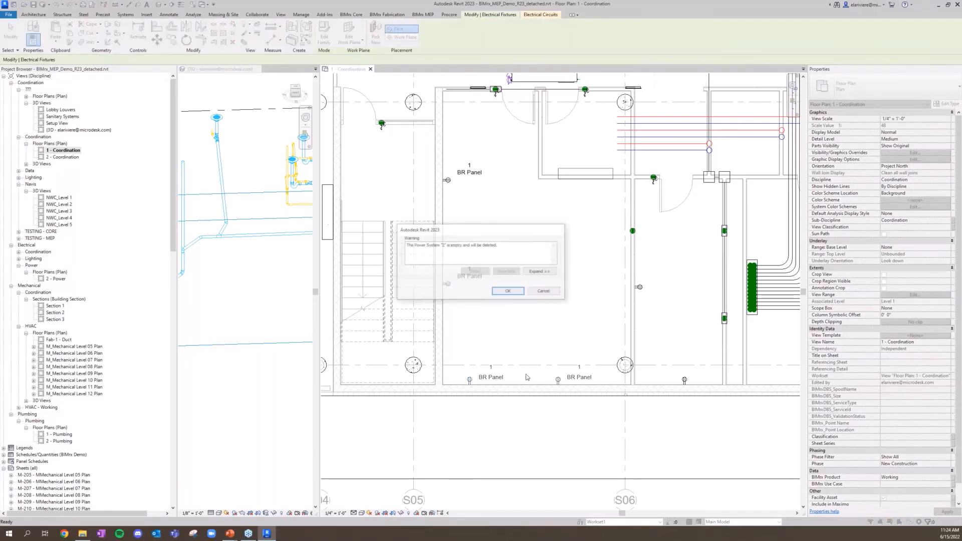
pyautogui.moveTo(508, 228); pyautogui.dragTo(323, 211)
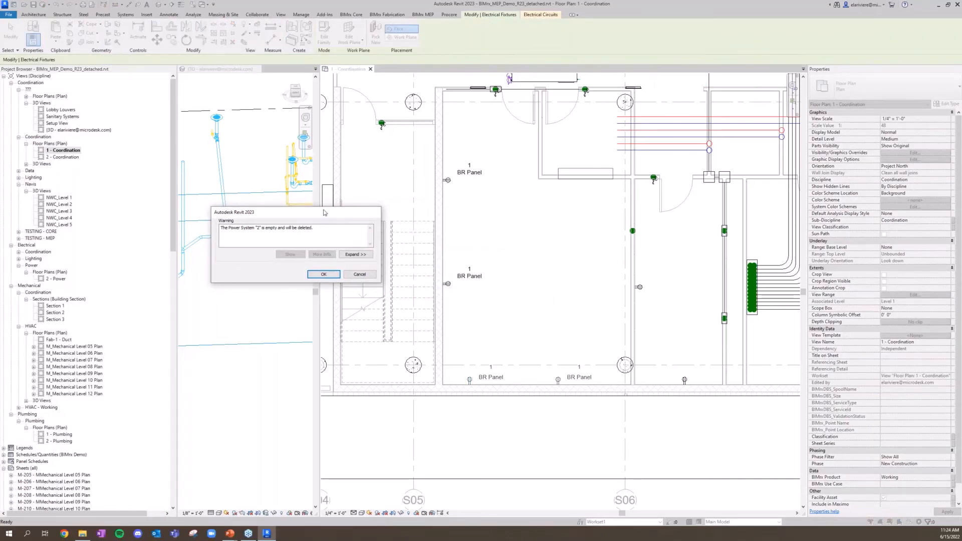
pyautogui.click(360, 274)
# Copy the room's BR Panel with its circuited receptacles into the open area northeast of the room using Copy Circuits
pyautogui.scroll(-2, 501, 333)
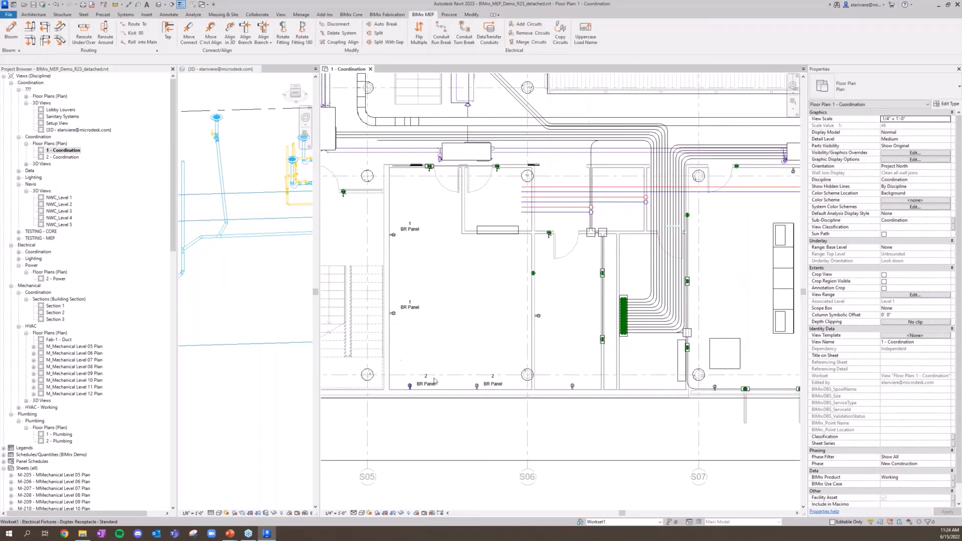
pyautogui.click(487, 231)
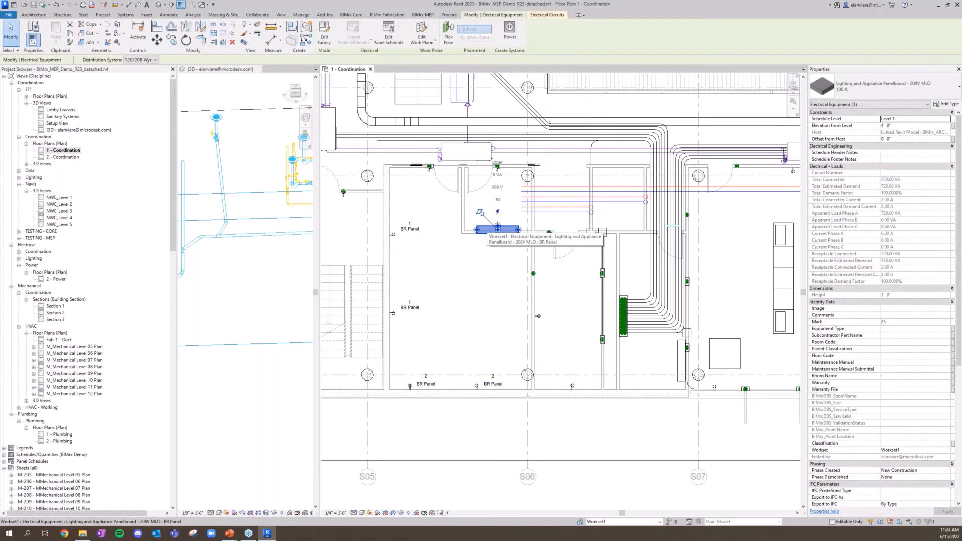
pyautogui.click(425, 14)
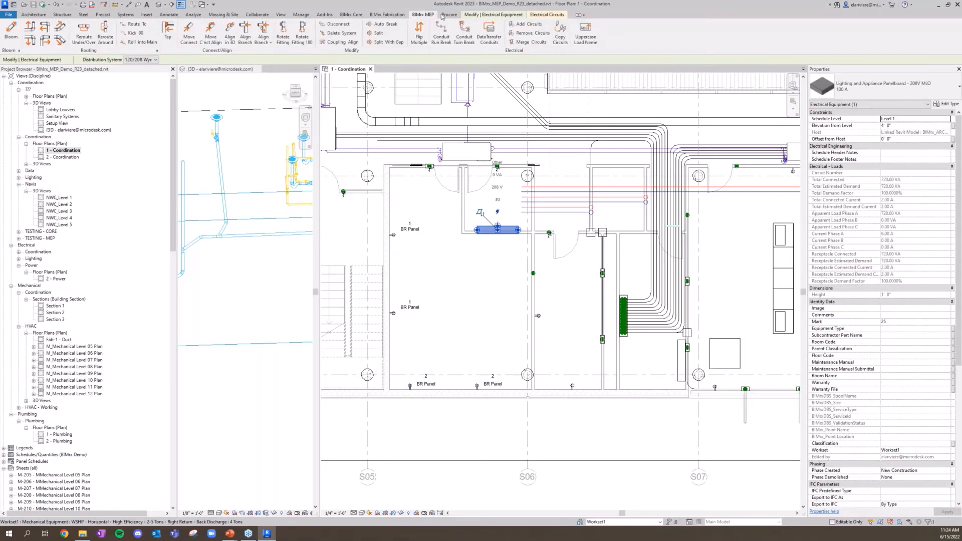
pyautogui.click(561, 36)
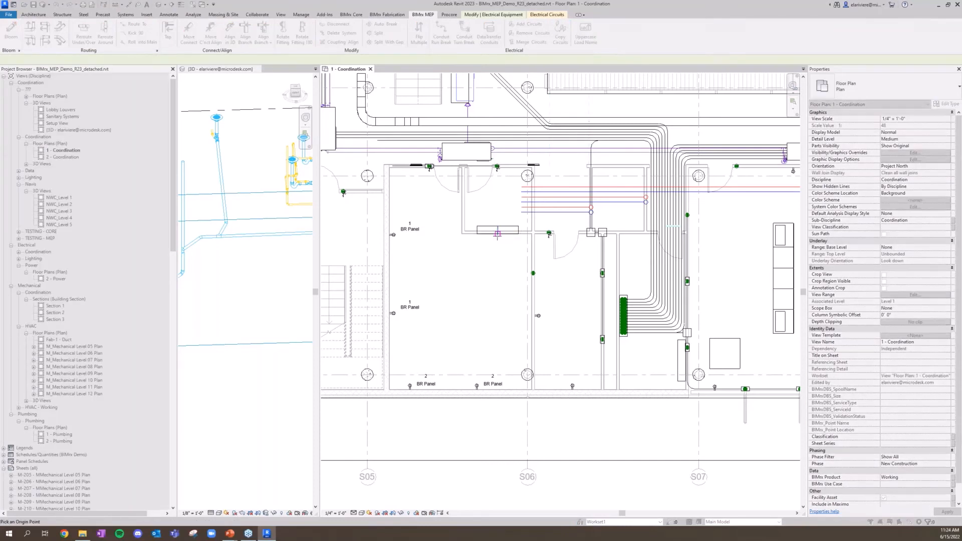
pyautogui.scroll(-2, 477, 275)
pyautogui.moveTo(439, 270); pyautogui.dragTo(362, 334, button='middle')
pyautogui.moveTo(514, 271); pyautogui.dragTo(495, 255, button='middle')
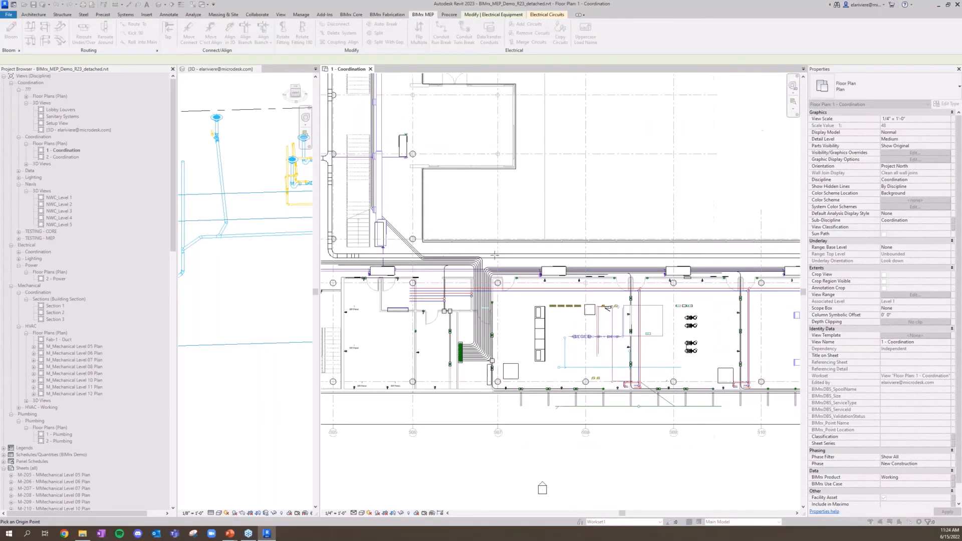
pyautogui.scroll(-1, 580, 182)
pyautogui.click(567, 161)
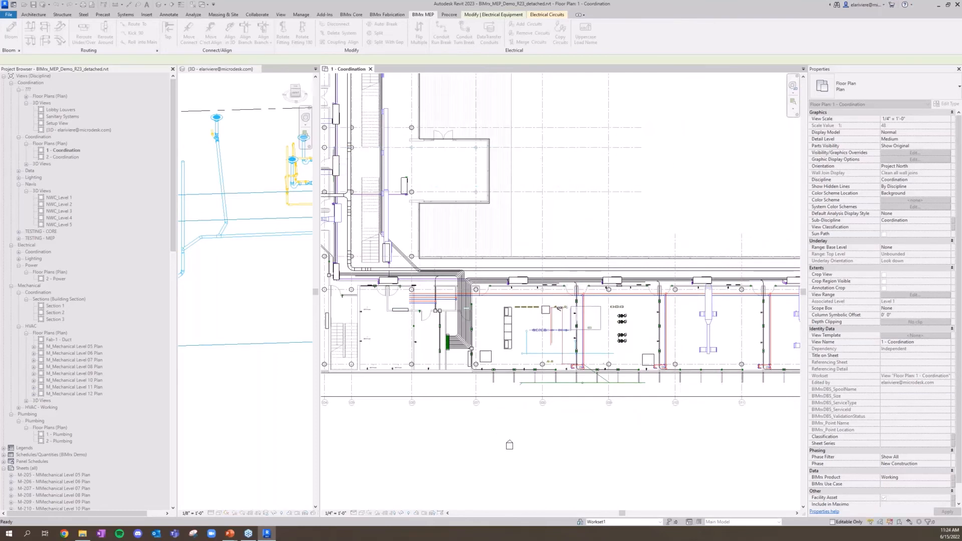
pyautogui.click(508, 291)
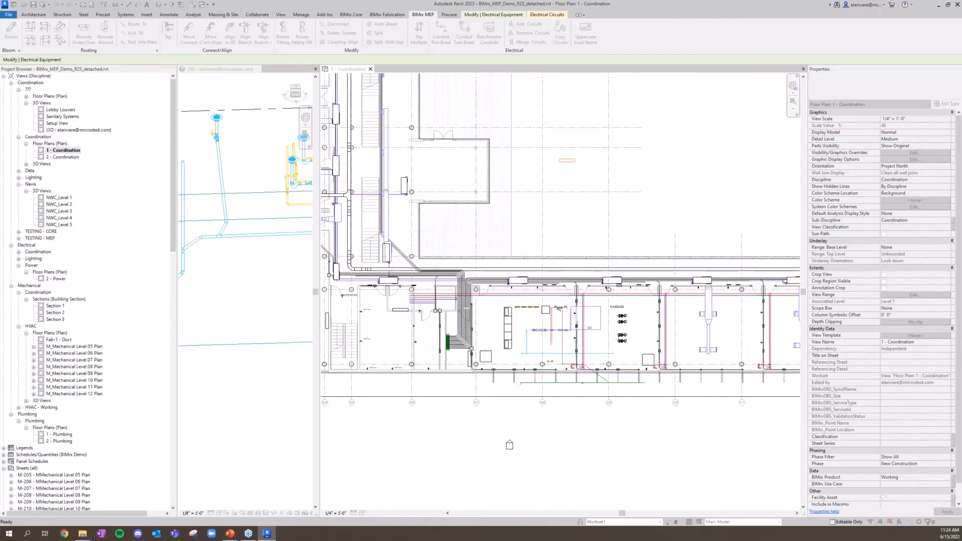
pyautogui.click(516, 293)
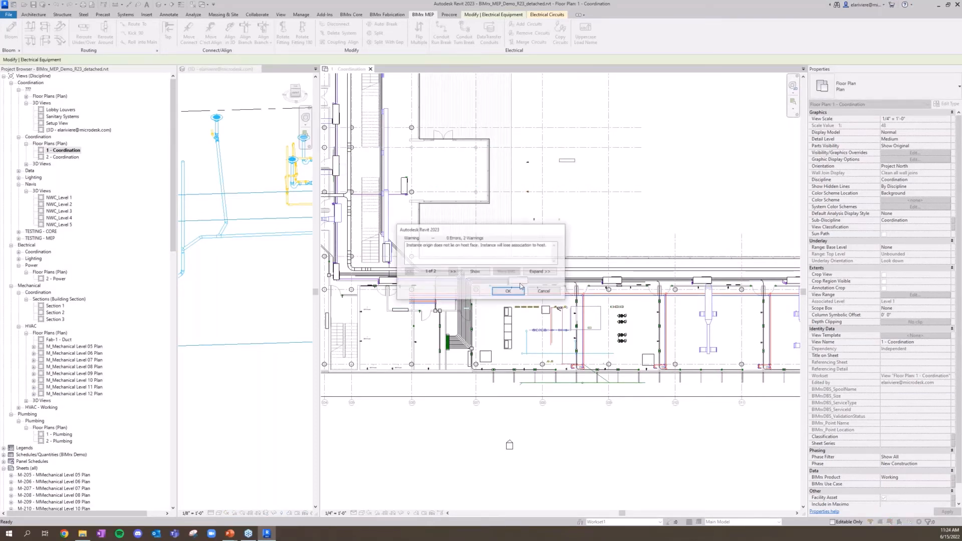
pyautogui.click(521, 294)
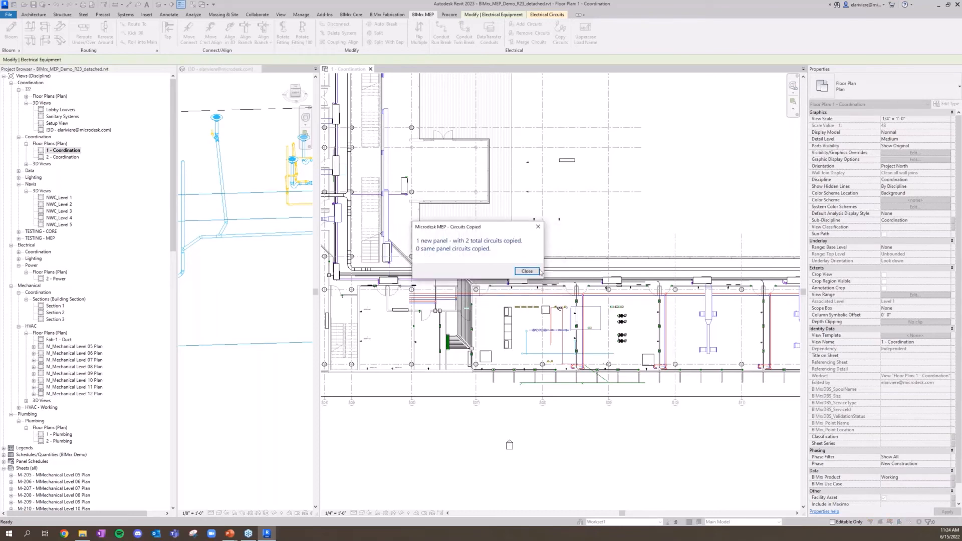
pyautogui.click(527, 271)
# Tag the four copied receptacles with their circuit and panel using Tag Select
pyautogui.scroll(5, 557, 119)
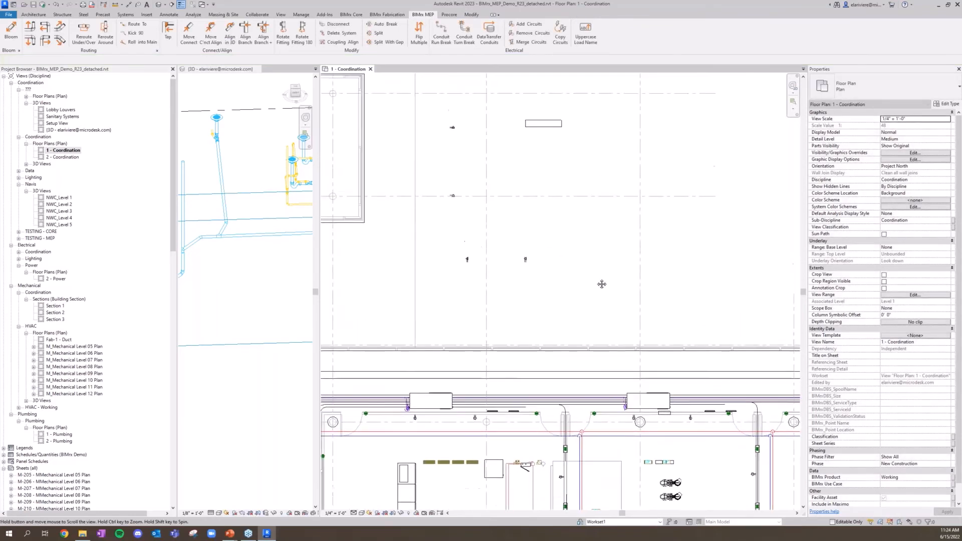
pyautogui.click(351, 14)
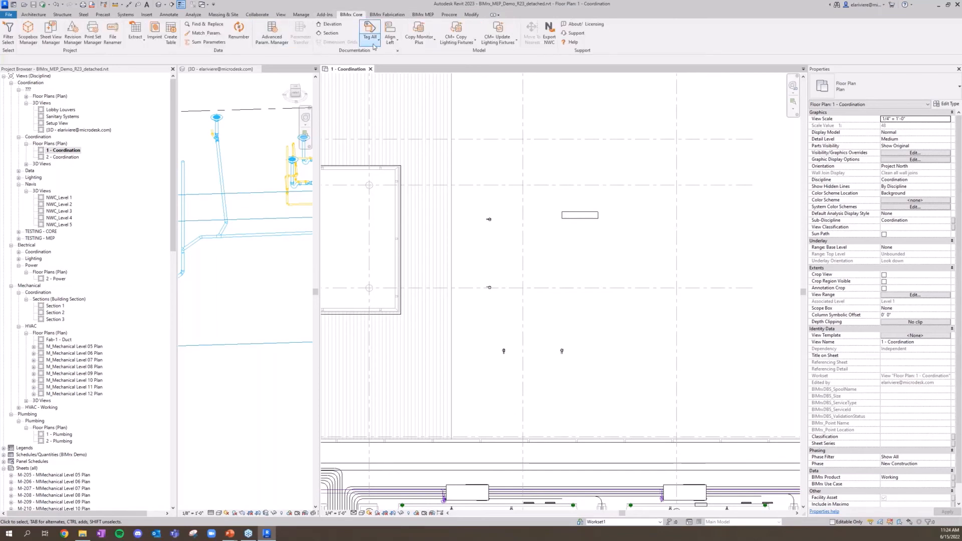
pyautogui.click(379, 40)
pyautogui.click(378, 69)
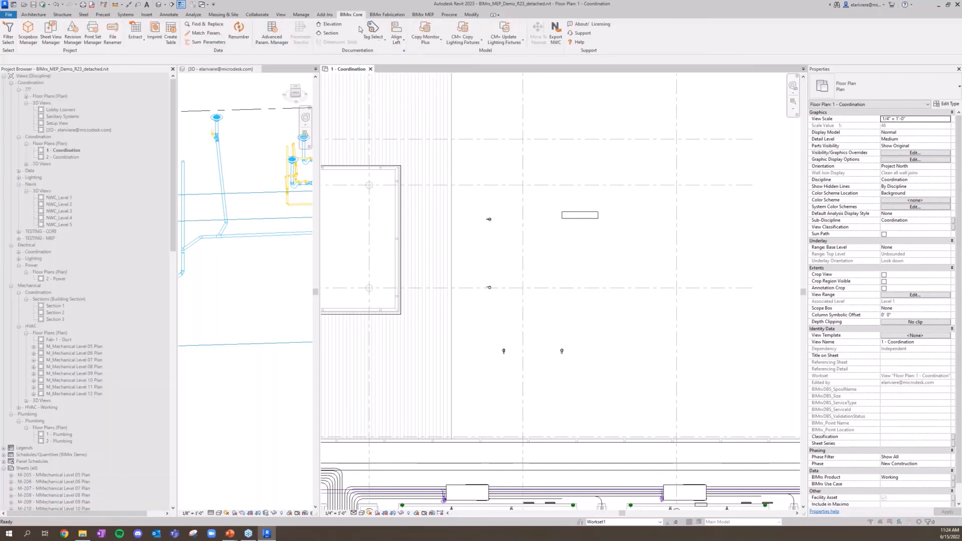
pyautogui.moveTo(579, 389); pyautogui.dragTo(470, 217)
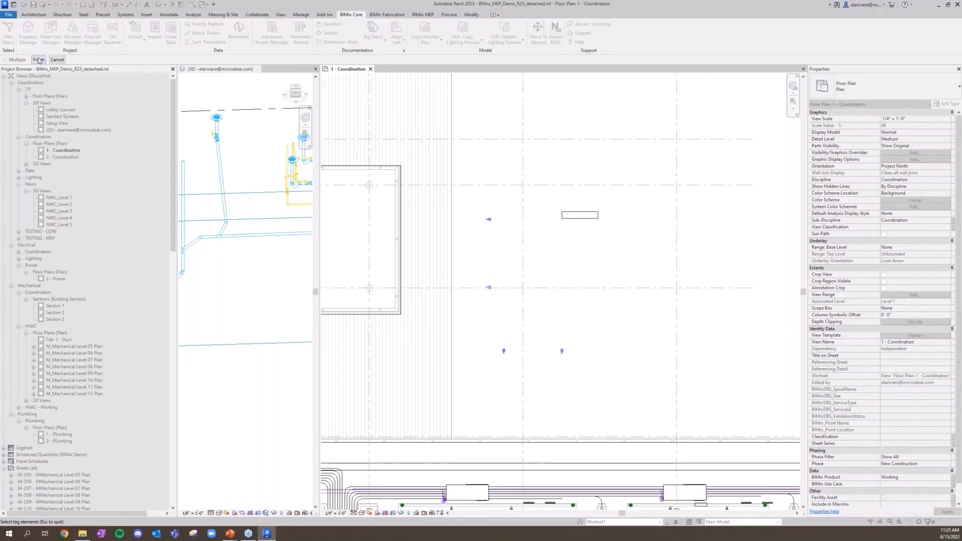
pyautogui.click(39, 60)
pyautogui.scroll(2, 570, 287)
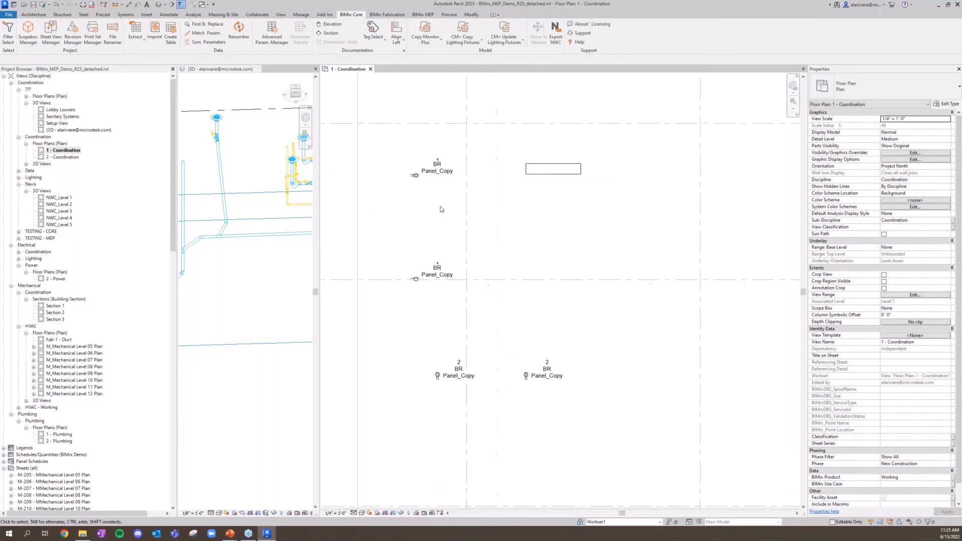
# Set the copied panelboard's Panel Name to "BR -2"
pyautogui.click(547, 175)
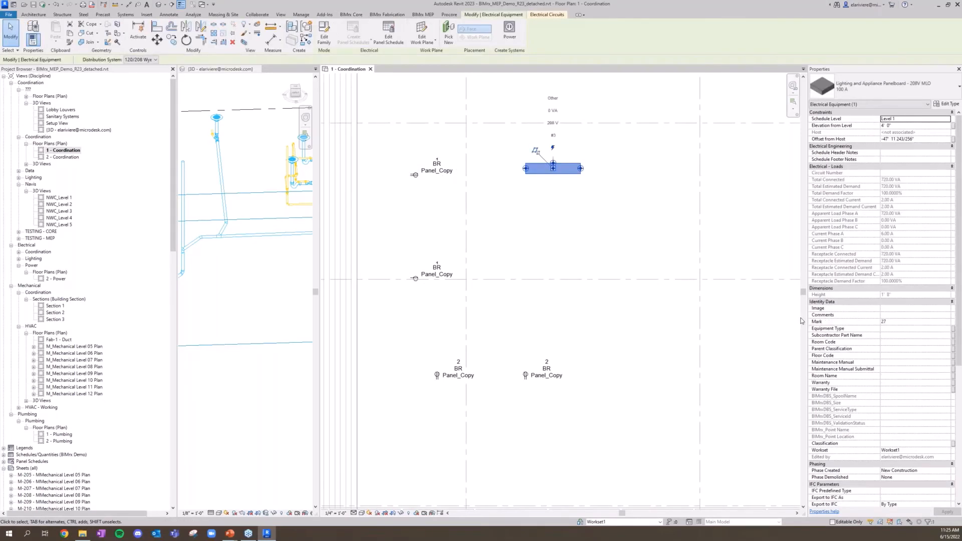
pyautogui.scroll(-3, 907, 415)
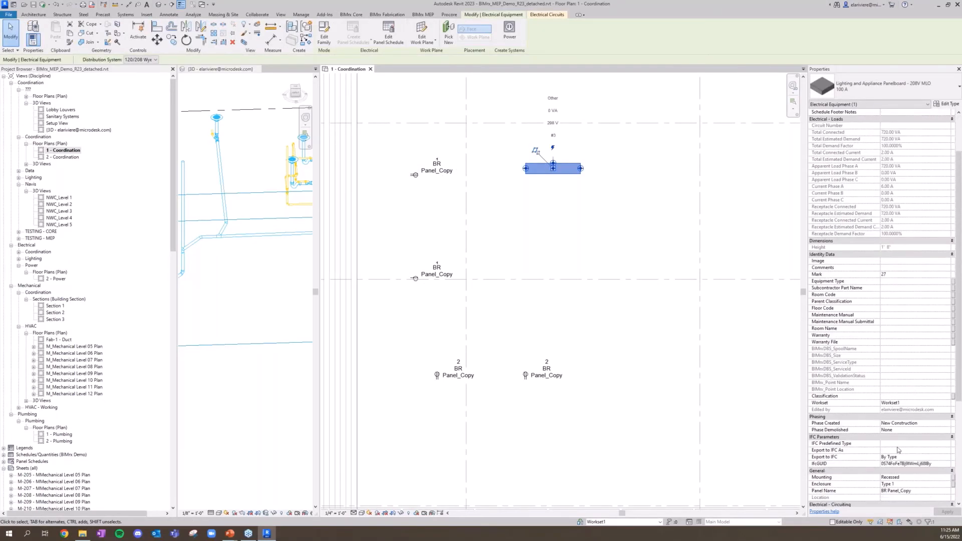
pyautogui.scroll(-2, 863, 443)
pyautogui.click(924, 458)
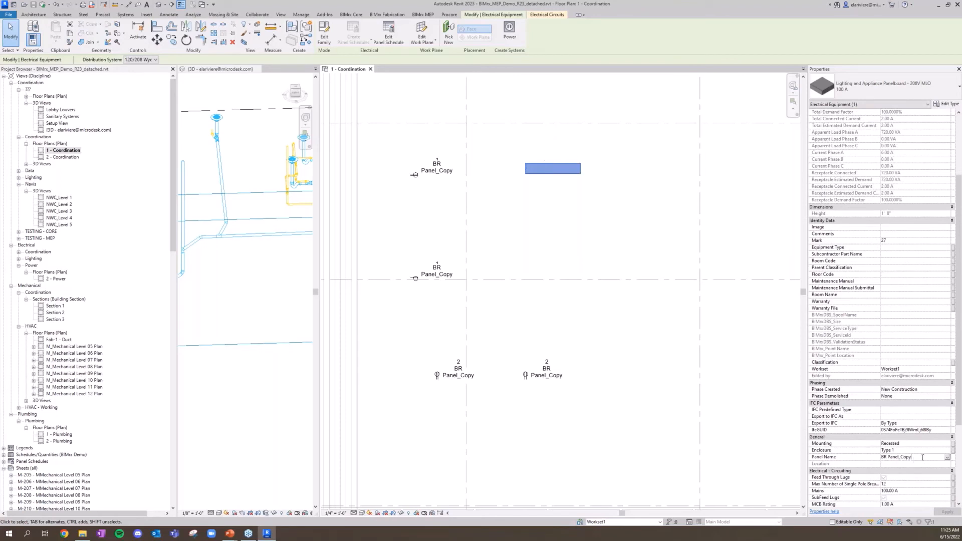
pyautogui.moveTo(925, 458); pyautogui.dragTo(888, 458)
pyautogui.write('-2')
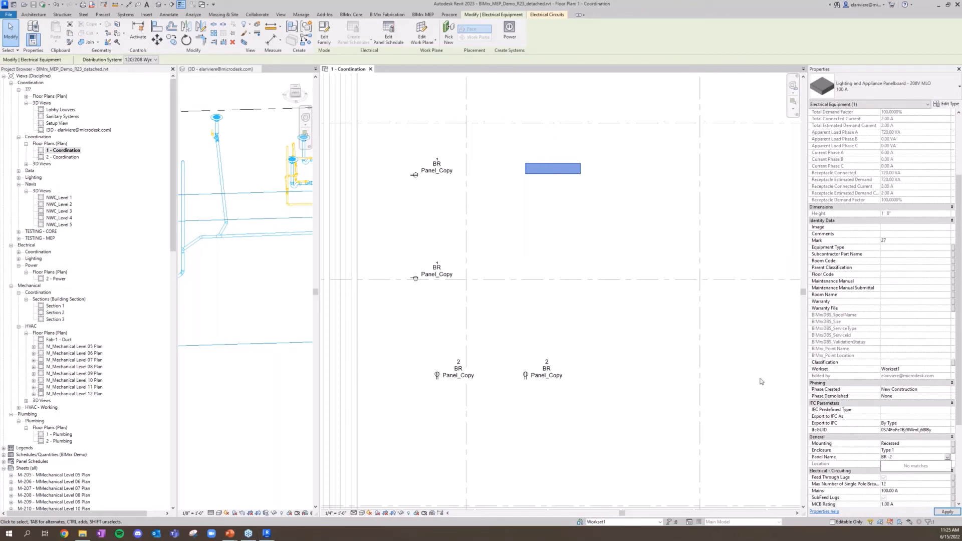
# Apply the new panel name "BR -2" to the copied panelboard and clear the selection
pyautogui.press('Return')
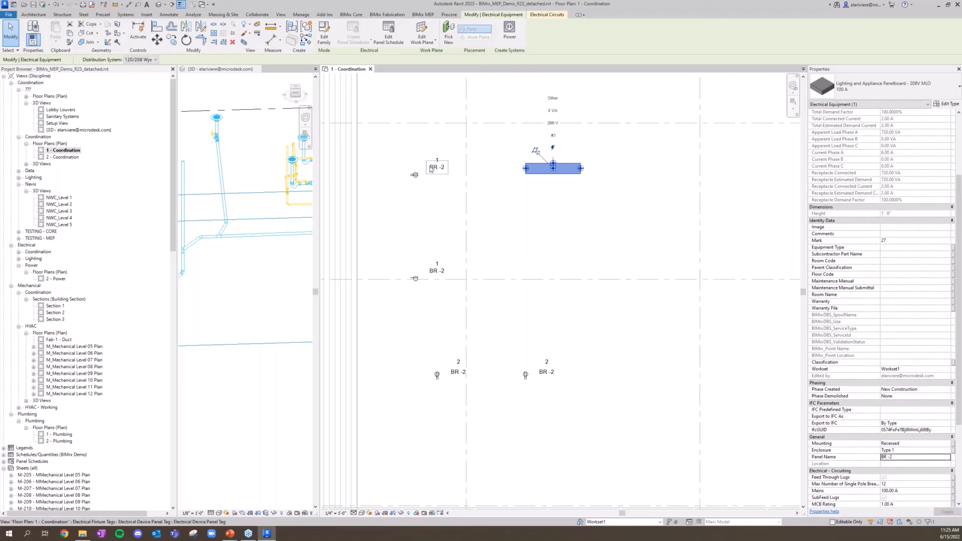
pyautogui.click(583, 265)
# Open the building elevation view from the elevation marker south of the original BR Panel room
pyautogui.scroll(-5, 583, 270)
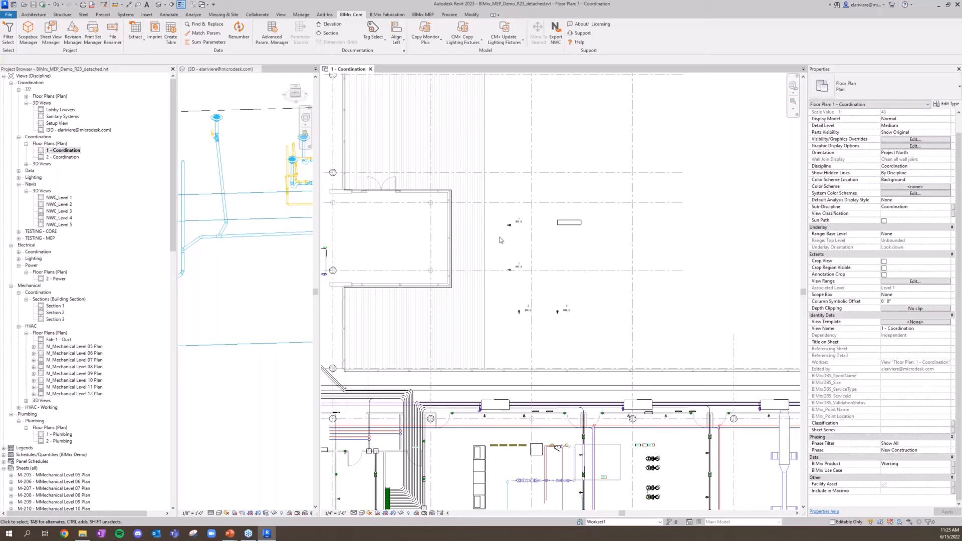
pyautogui.scroll(-3, 602, 330)
pyautogui.moveTo(601, 330); pyautogui.dragTo(674, 213, button='middle')
pyautogui.scroll(3, 529, 348)
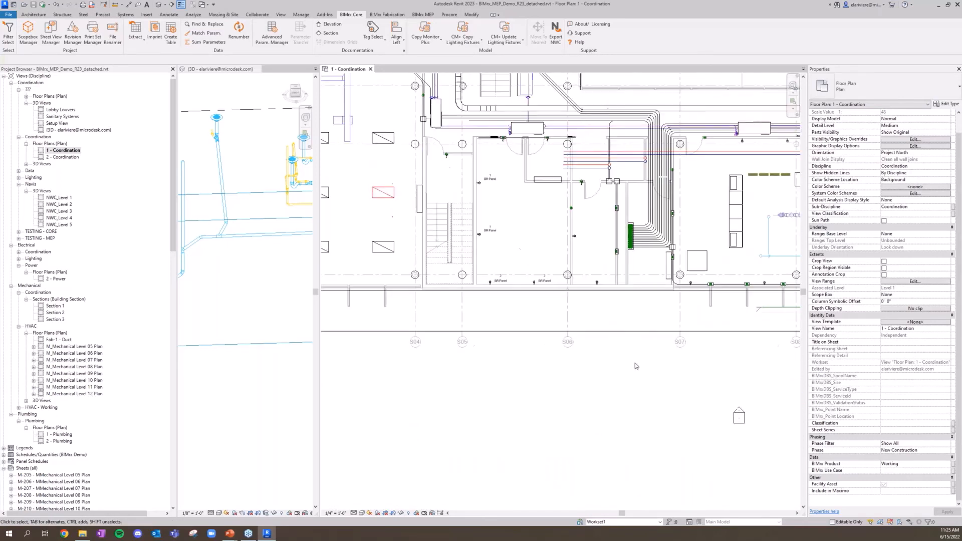
pyautogui.click(739, 419)
pyautogui.click(764, 387)
pyautogui.click(737, 409)
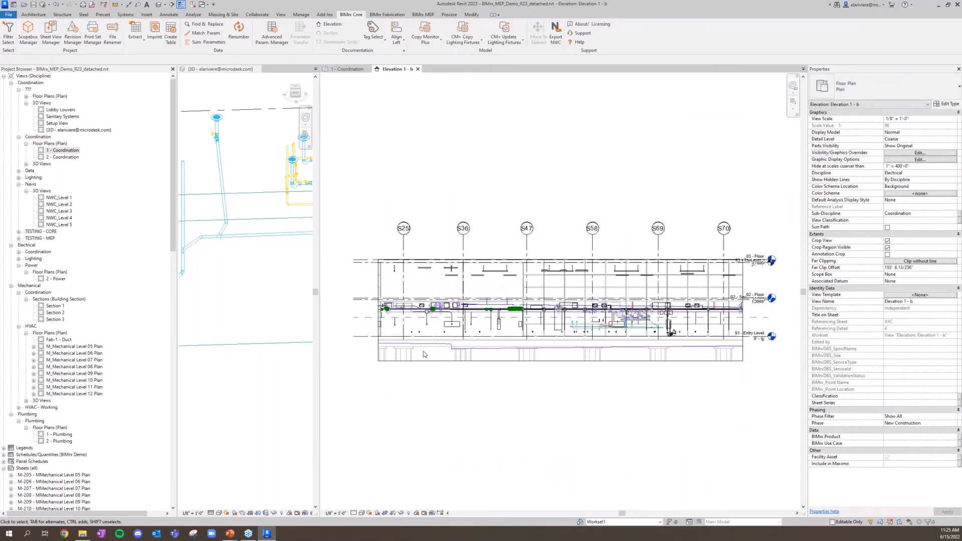
# Copy the BR Panel with its circuited receptacles straight up to the second floor in the elevation using Copy Circuits
pyautogui.scroll(3, 433, 362)
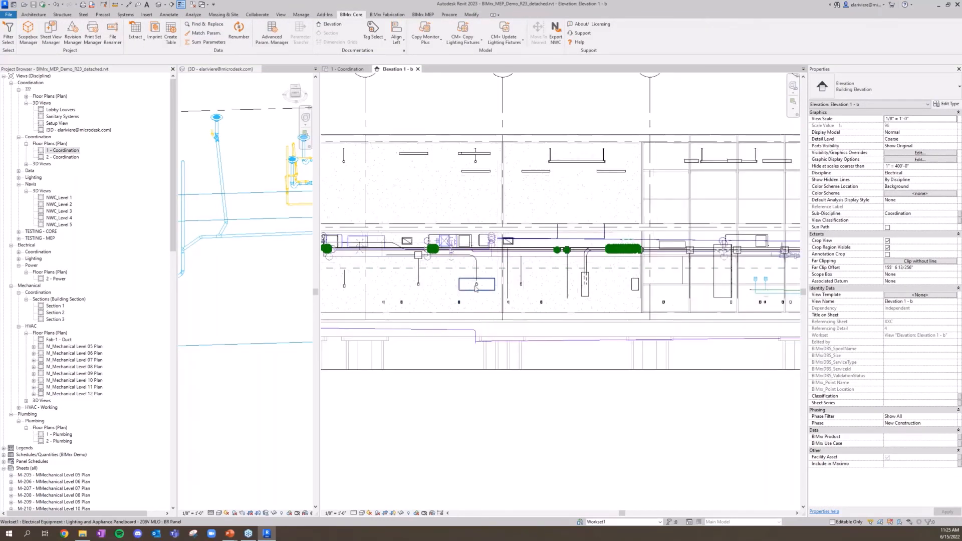
pyautogui.click(476, 288)
pyautogui.scroll(-1, 482, 361)
pyautogui.moveTo(503, 361); pyautogui.dragTo(542, 343, button='middle')
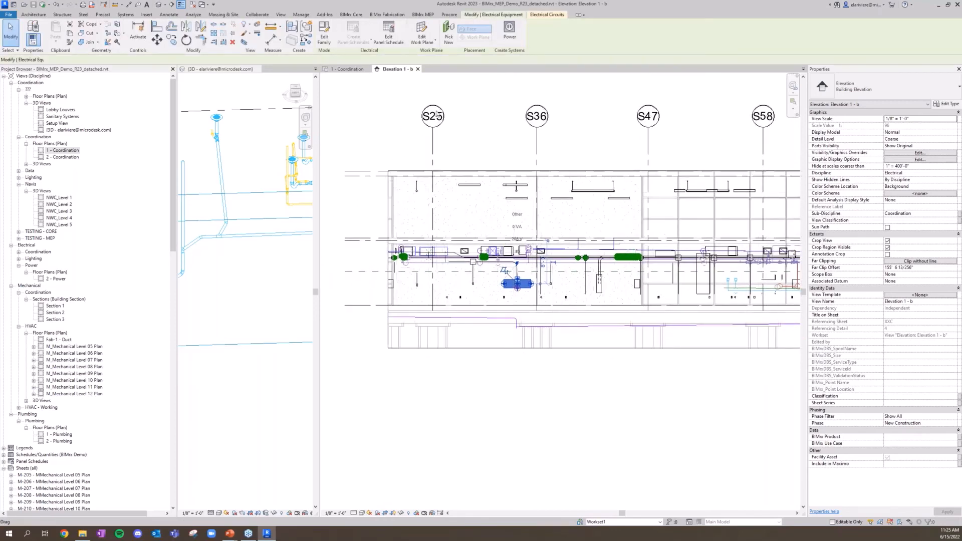
pyautogui.click(423, 14)
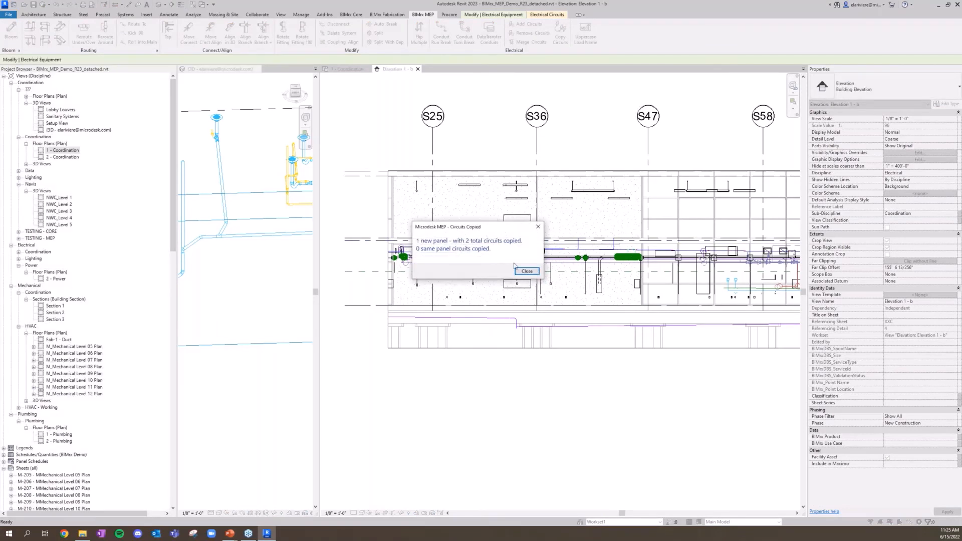
pyautogui.click(527, 271)
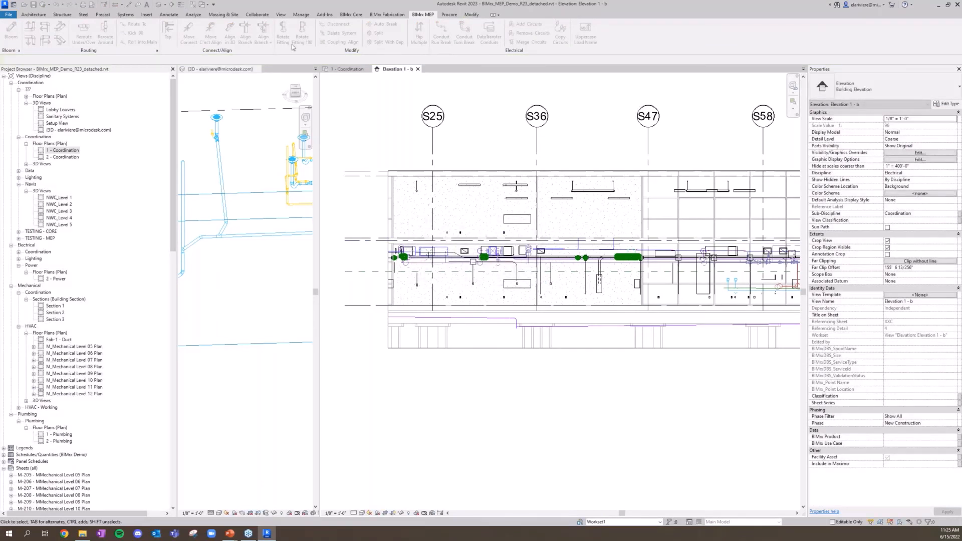
# Tag the four copied receptacles in the 2 - Coordination floor plan with their circuit and panel using Tag Select
pyautogui.click(64, 157)
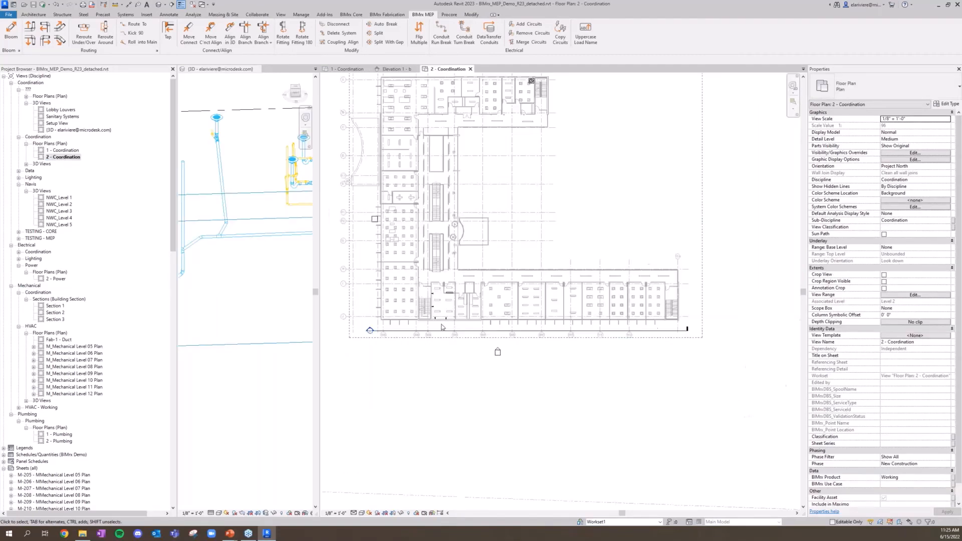
pyautogui.scroll(6, 441, 326)
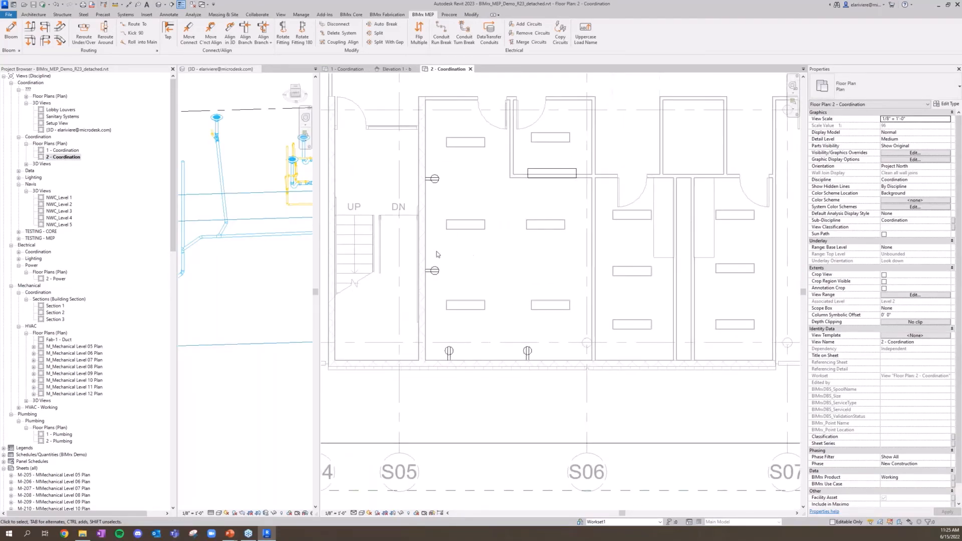
pyautogui.click(353, 14)
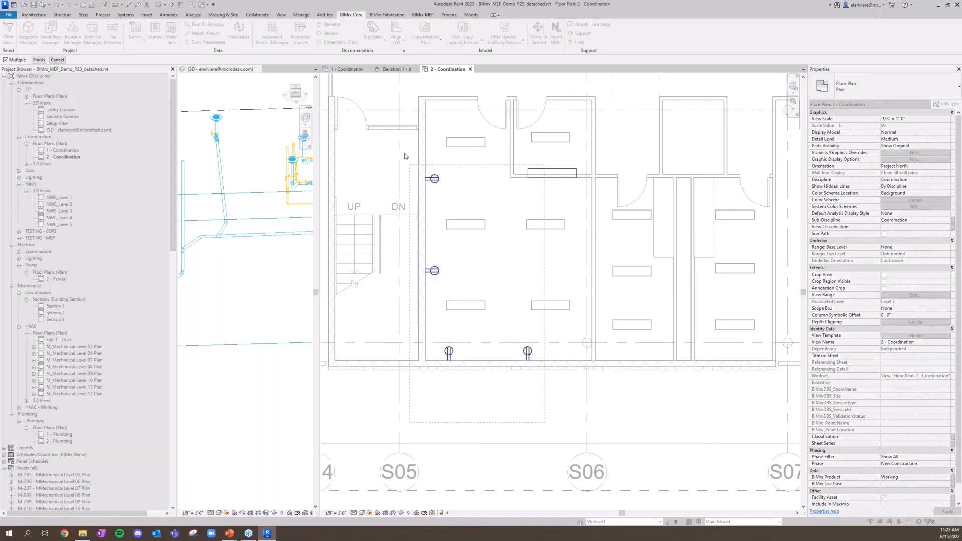
pyautogui.click(38, 60)
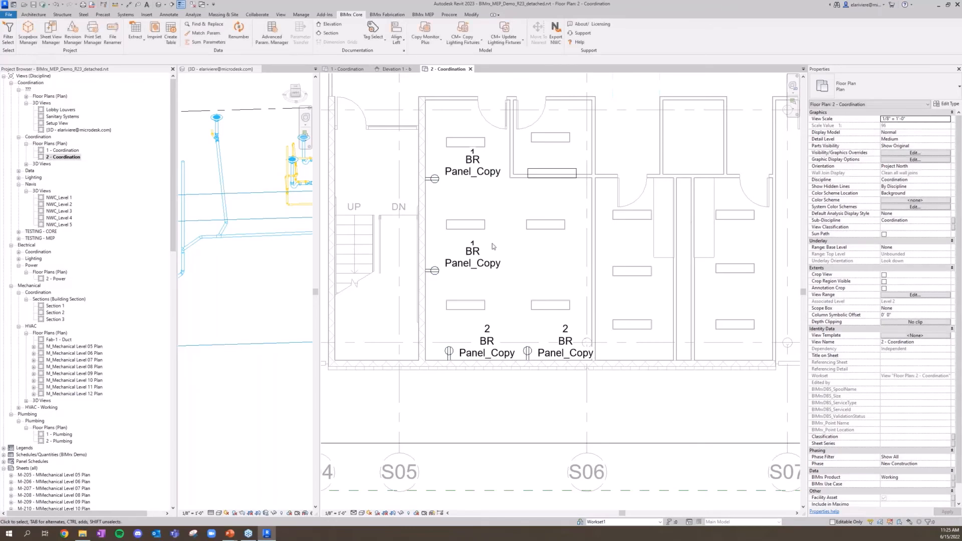
# Set the Panel Name of the second-floor copied panelboard to "BR -3"
pyautogui.click(474, 258)
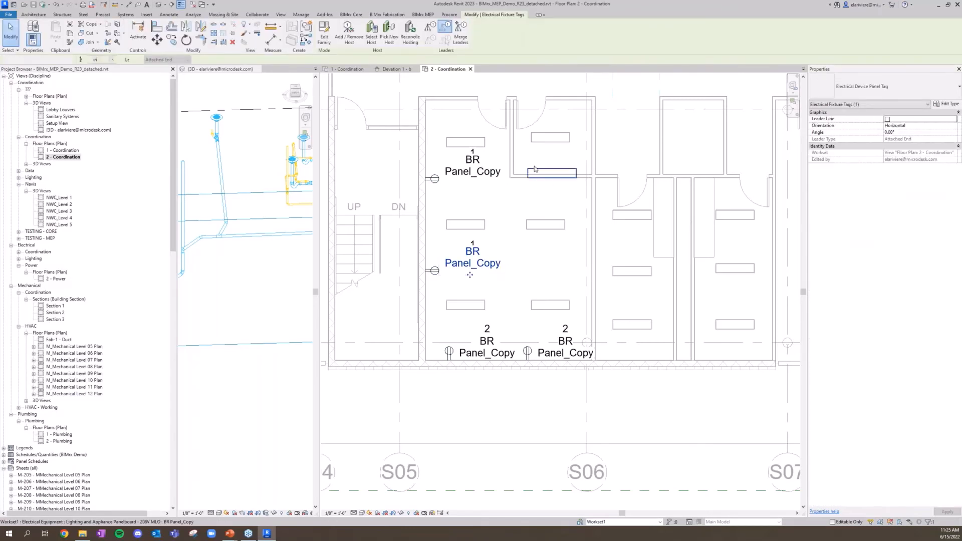
pyautogui.click(552, 173)
pyautogui.scroll(-3, 905, 335)
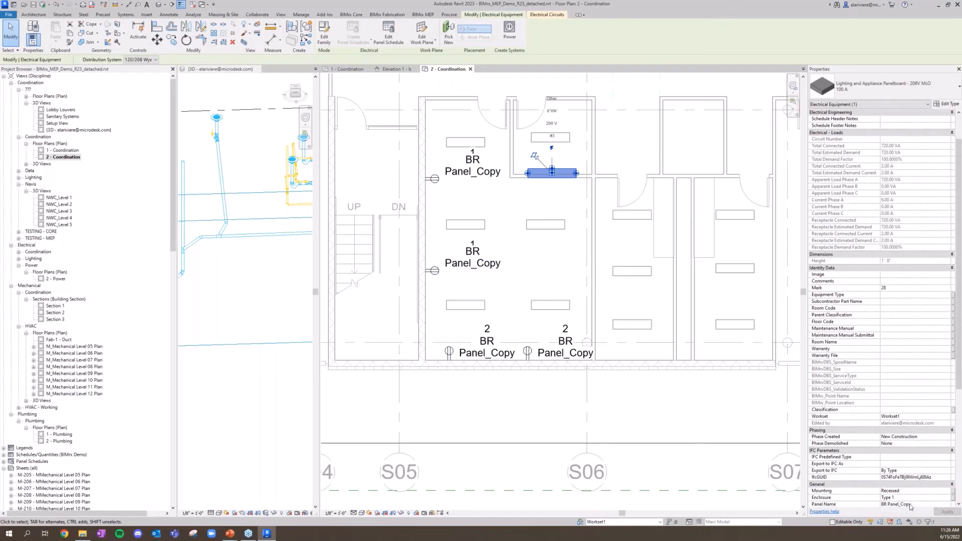
pyautogui.click(919, 478)
pyautogui.moveTo(920, 478); pyautogui.dragTo(885, 481)
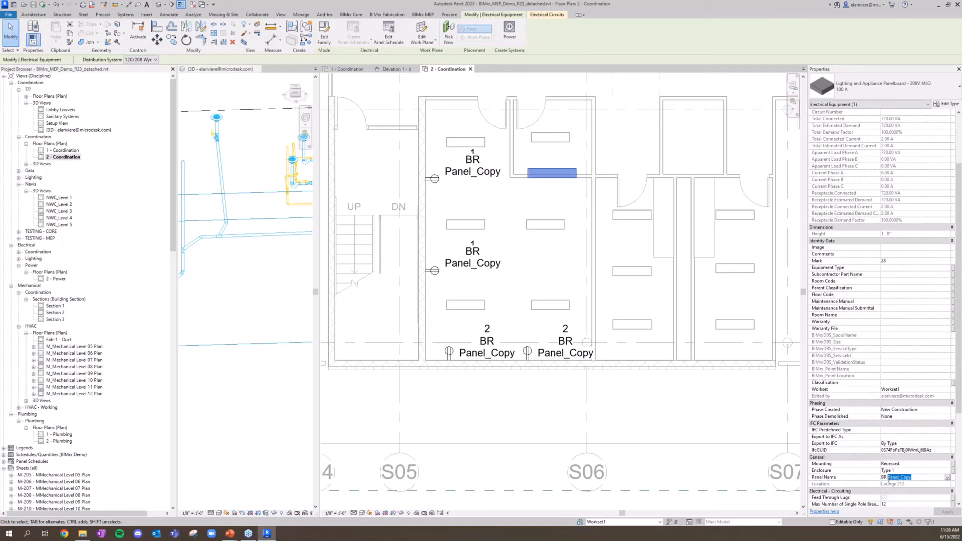
pyautogui.write('3')
pyautogui.press('Return')
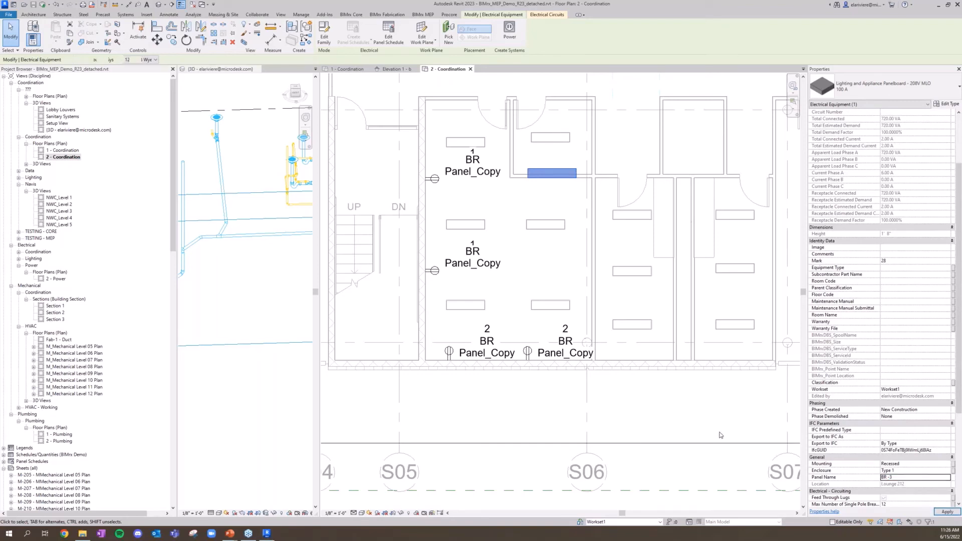
pyautogui.click(668, 347)
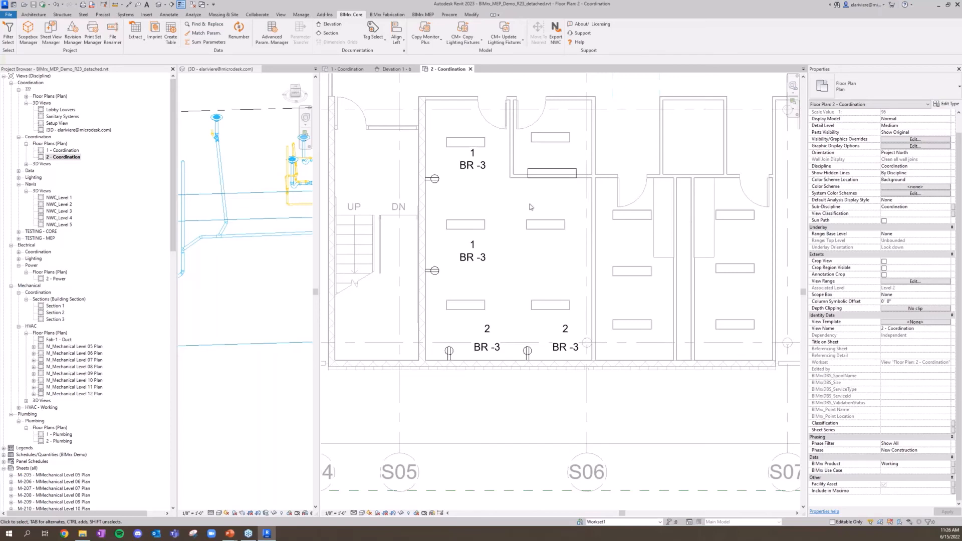
# Add revision "Seq. 5 - RFI - 02" to sheets M-207, M-208, M-209 and M-210 using Revision Manager
pyautogui.scroll(-2, 556, 148)
pyautogui.scroll(-2, 542, 200)
pyautogui.moveTo(556, 341); pyautogui.dragTo(554, 350, button='middle')
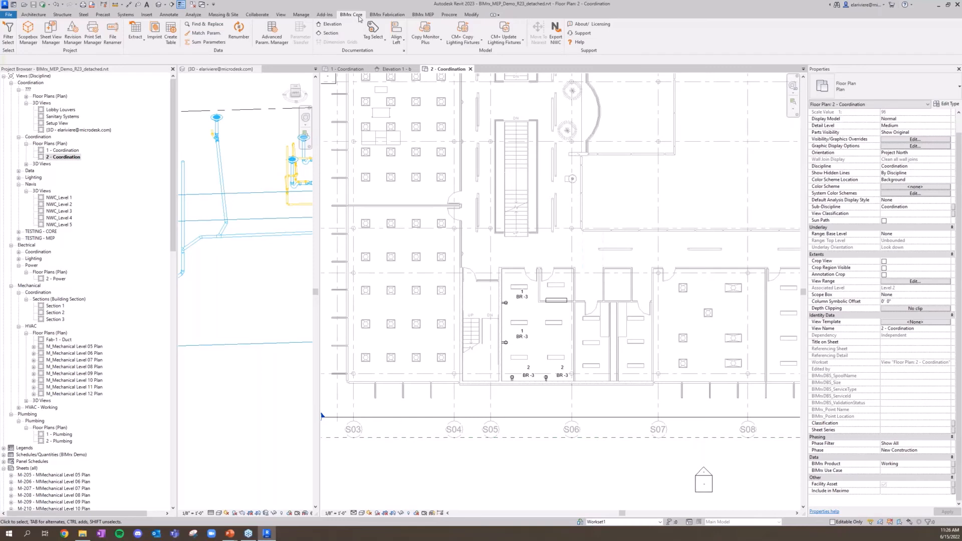
pyautogui.click(73, 34)
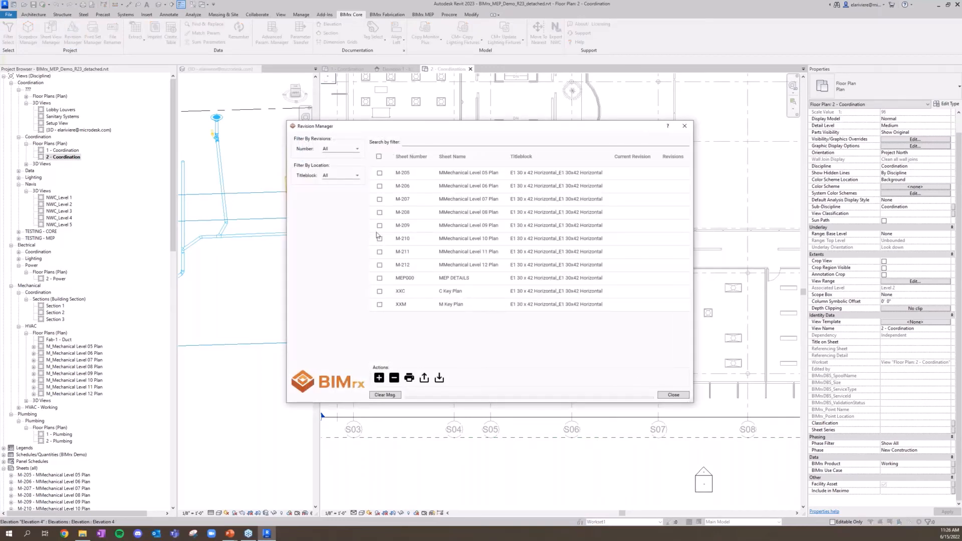
pyautogui.click(379, 238)
pyautogui.click(379, 226)
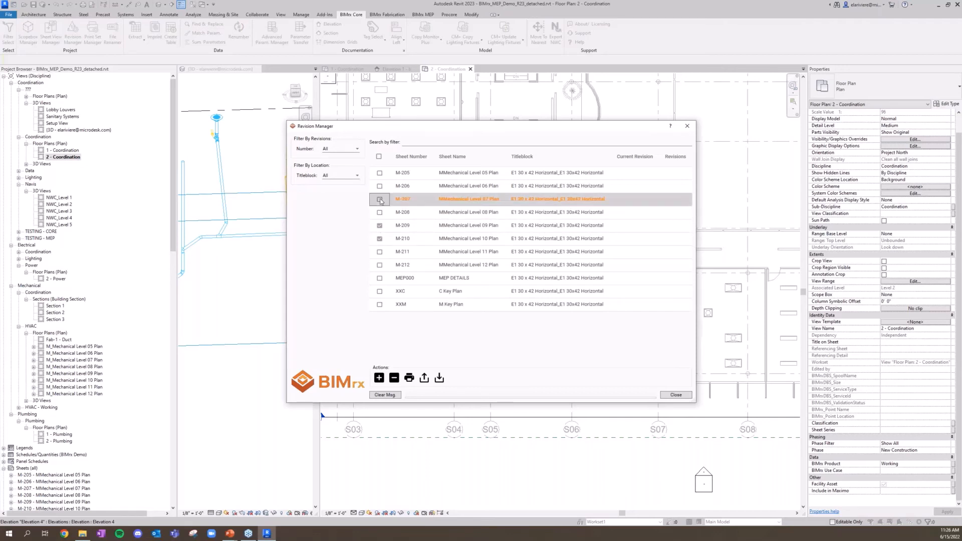
pyautogui.click(379, 200)
pyautogui.click(379, 212)
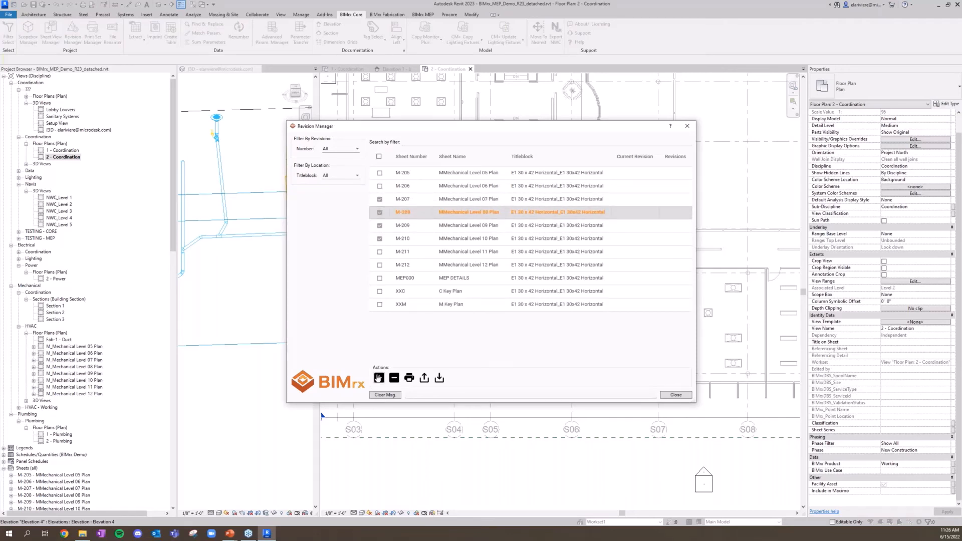
pyautogui.click(379, 378)
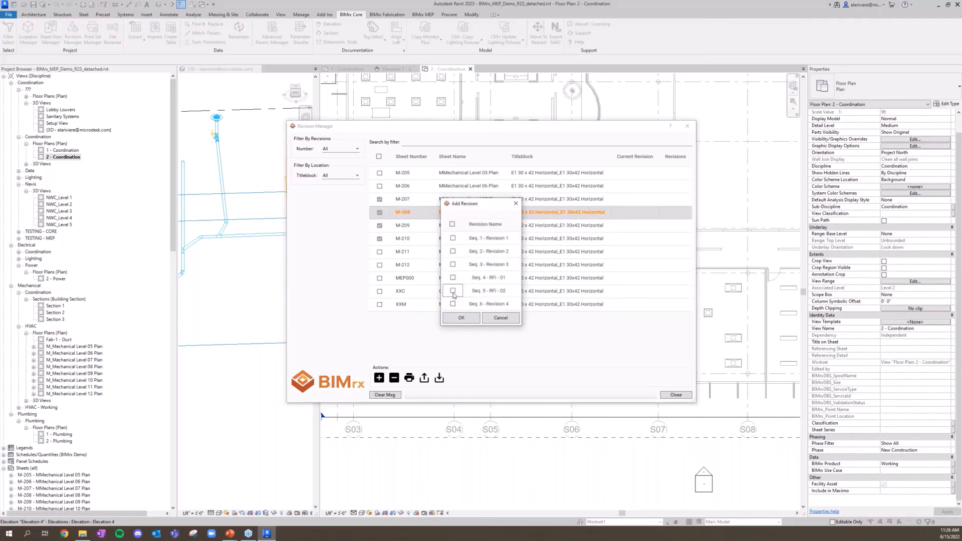
pyautogui.click(453, 291)
pyautogui.click(458, 319)
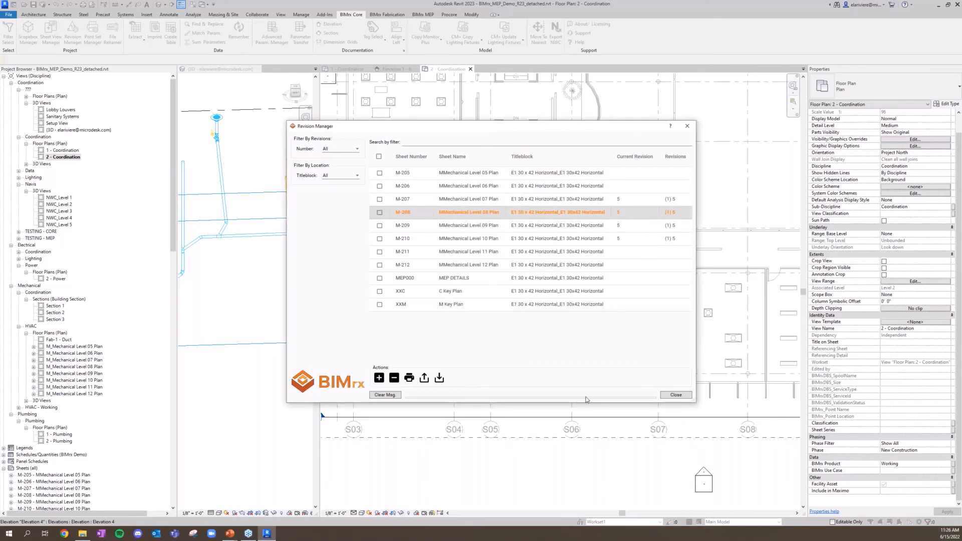
# Filter the sheets by "Seq. 5 - RFI - 02" and create a print set named "RFI-05" from all of them
pyautogui.click(354, 150)
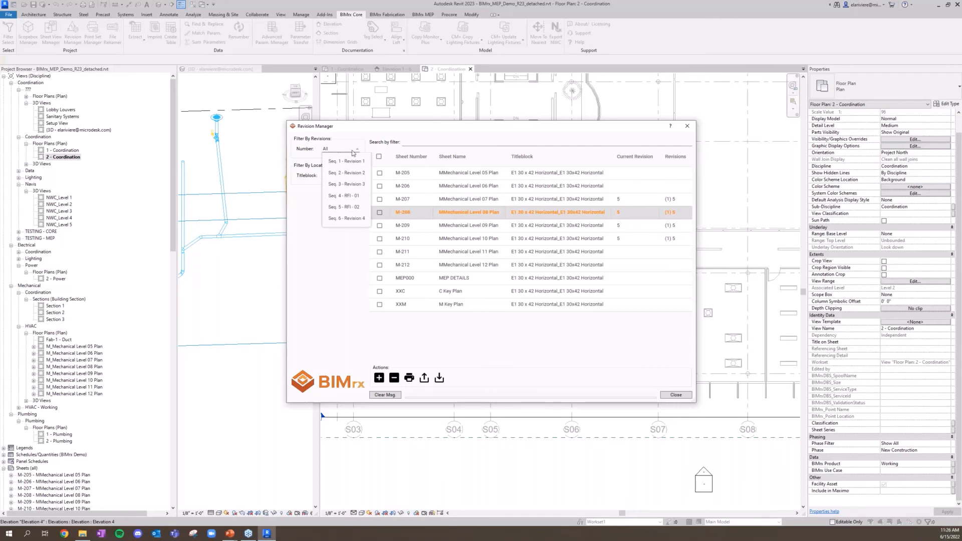
pyautogui.click(344, 207)
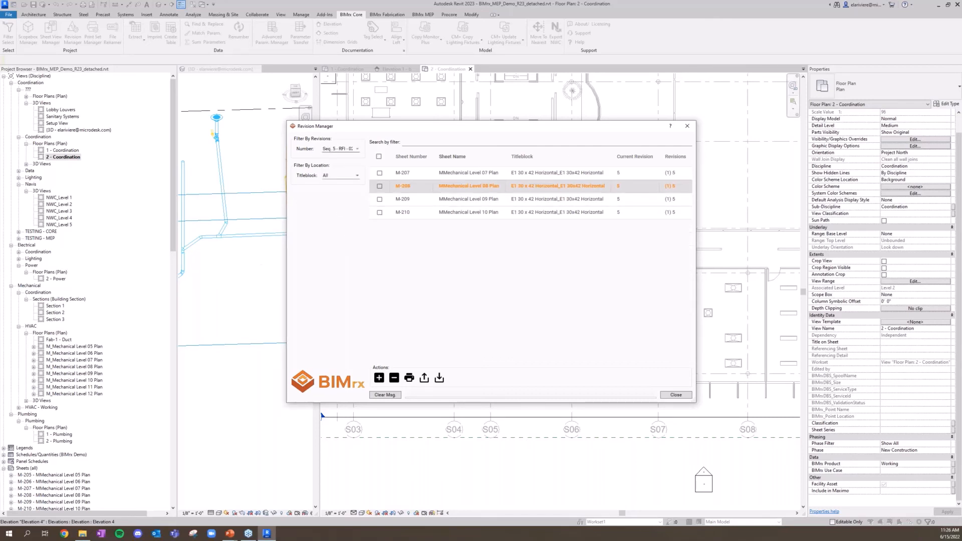
pyautogui.click(379, 156)
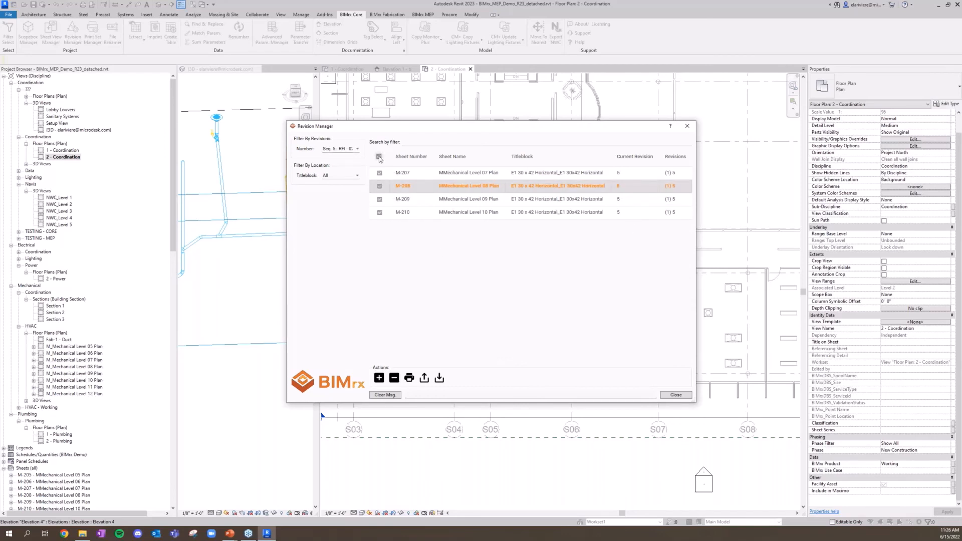
pyautogui.click(409, 378)
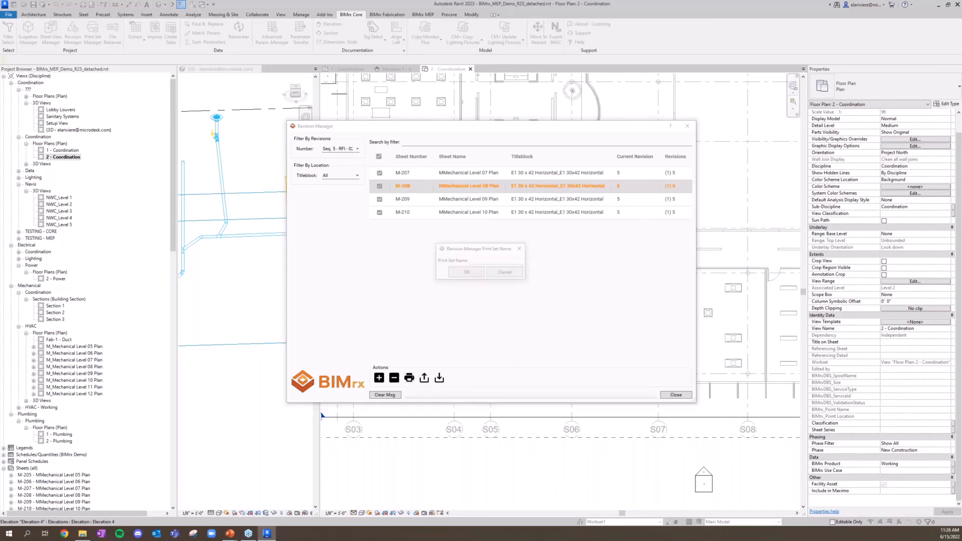
pyautogui.click(479, 261)
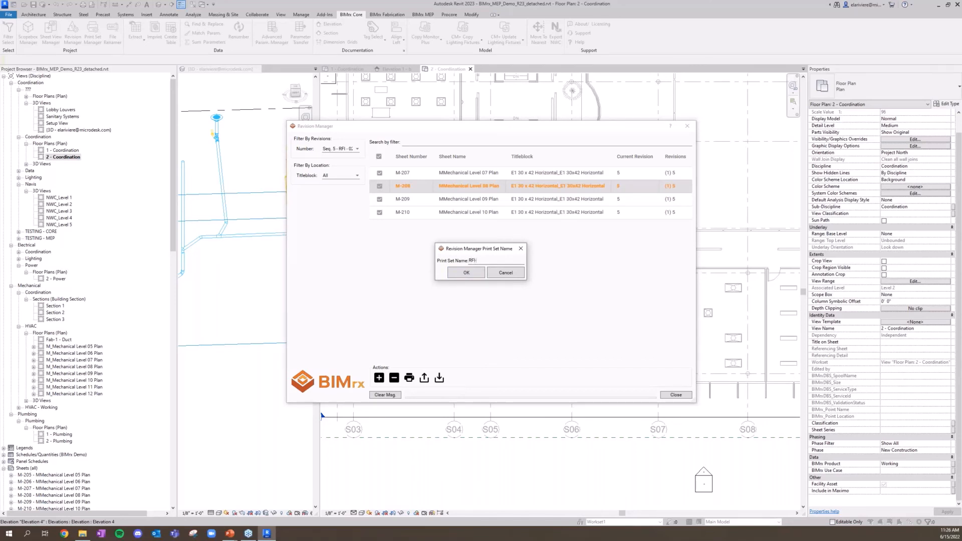
pyautogui.click(477, 277)
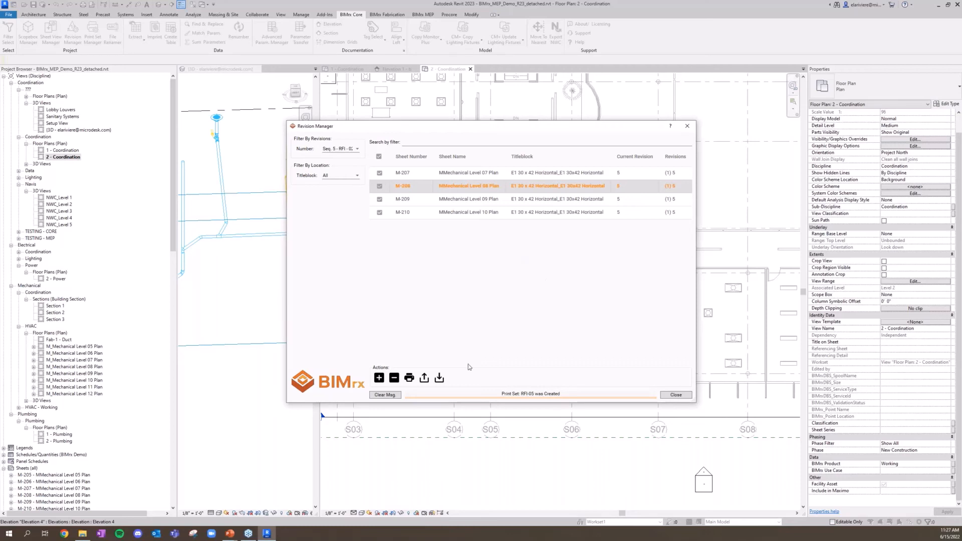
pyautogui.click(676, 395)
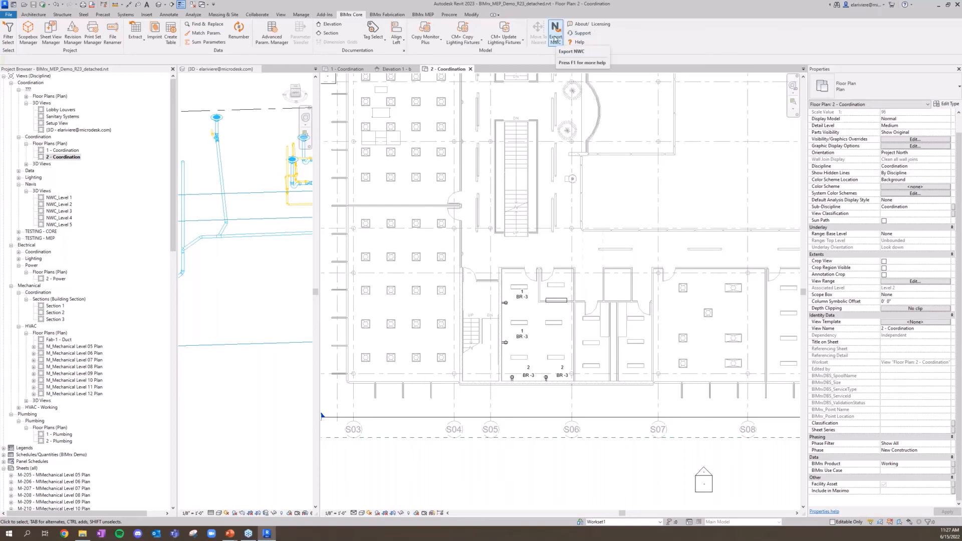
# Start a Navisworks NWC export with the MEP dataset's "NWC Exports" folder as the destination
pyautogui.click(555, 33)
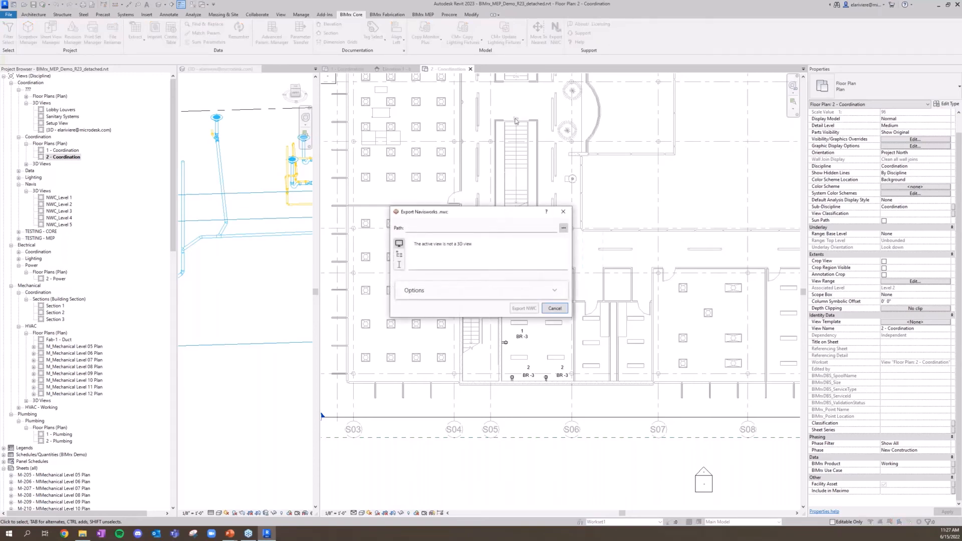
pyautogui.click(563, 234)
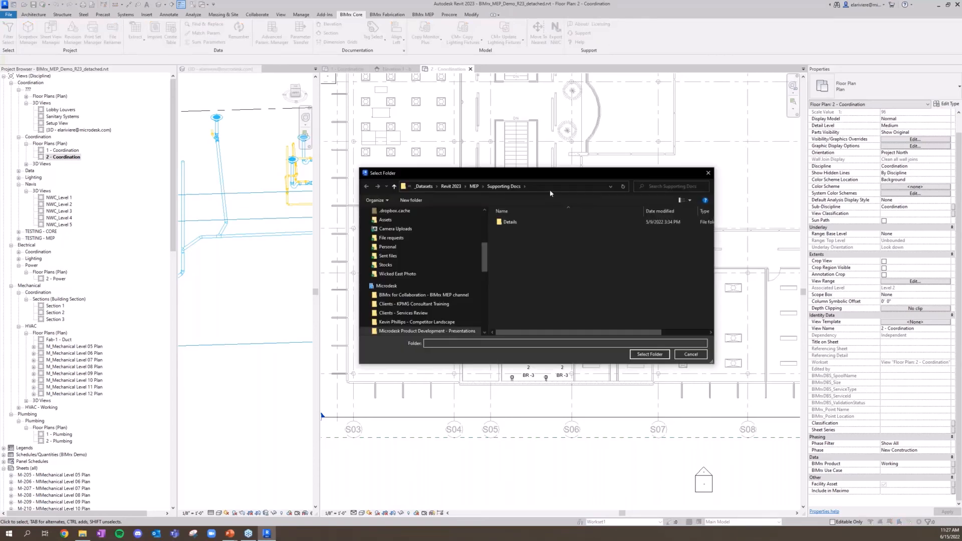
pyautogui.click(478, 187)
pyautogui.click(551, 222)
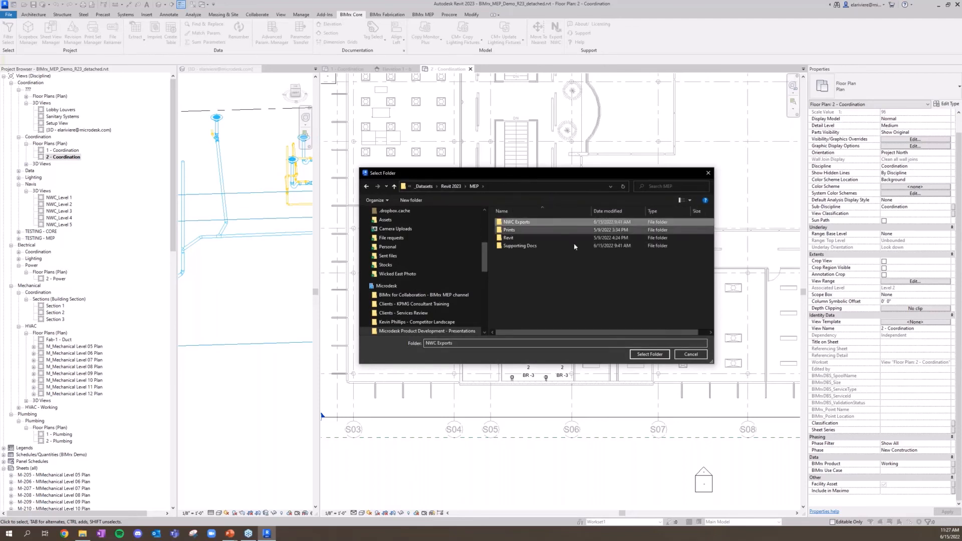
pyautogui.click(650, 356)
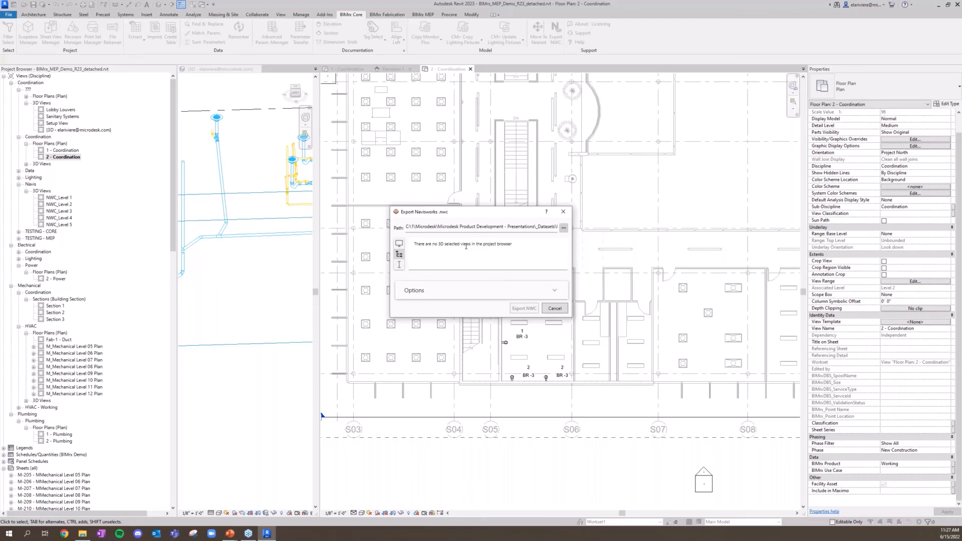
# Examine the views matched by the "NWC_" prefix and the NWC export options, and close the export without running it
pyautogui.click(399, 266)
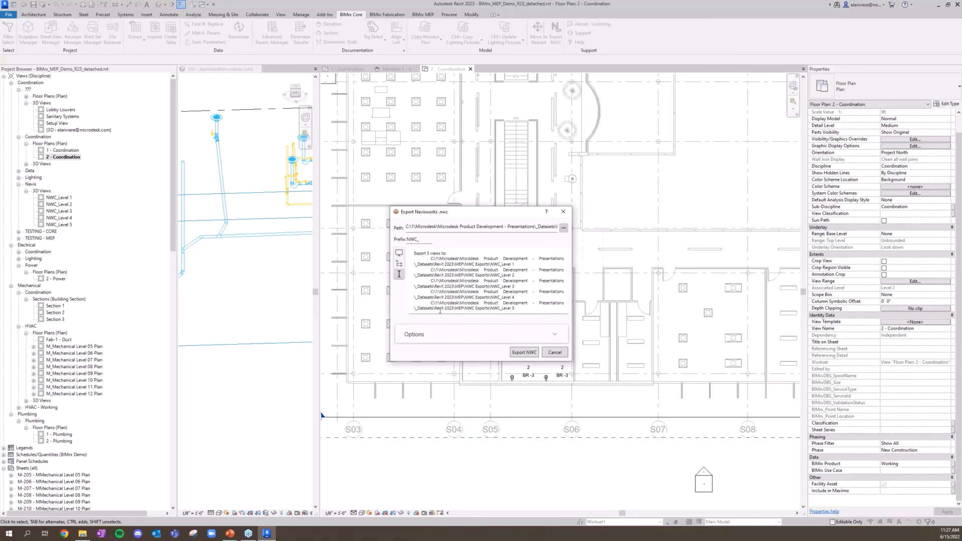
pyautogui.click(460, 341)
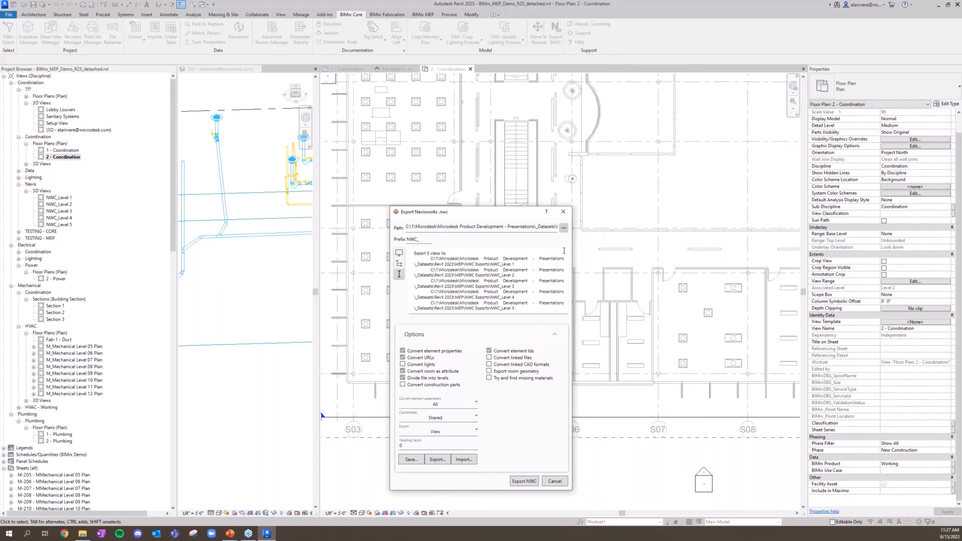
pyautogui.click(563, 211)
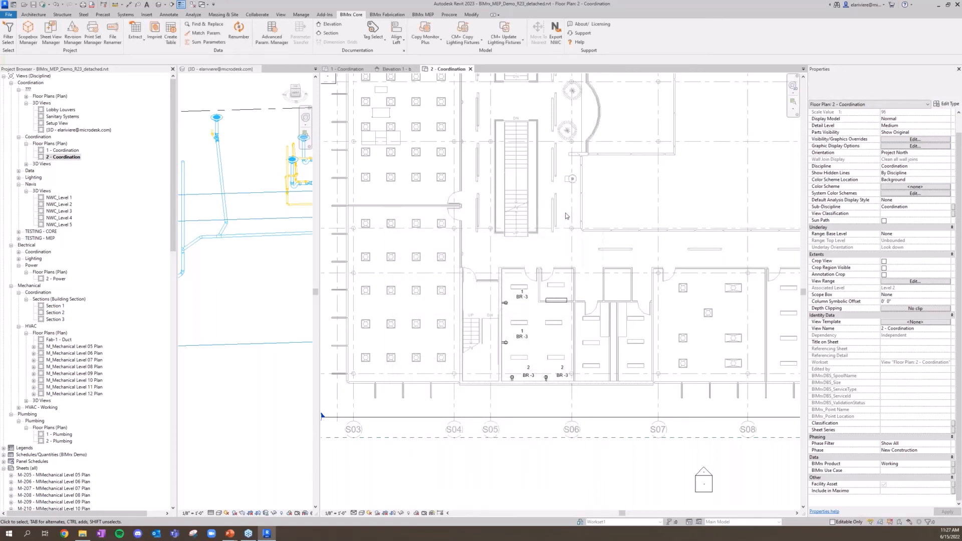